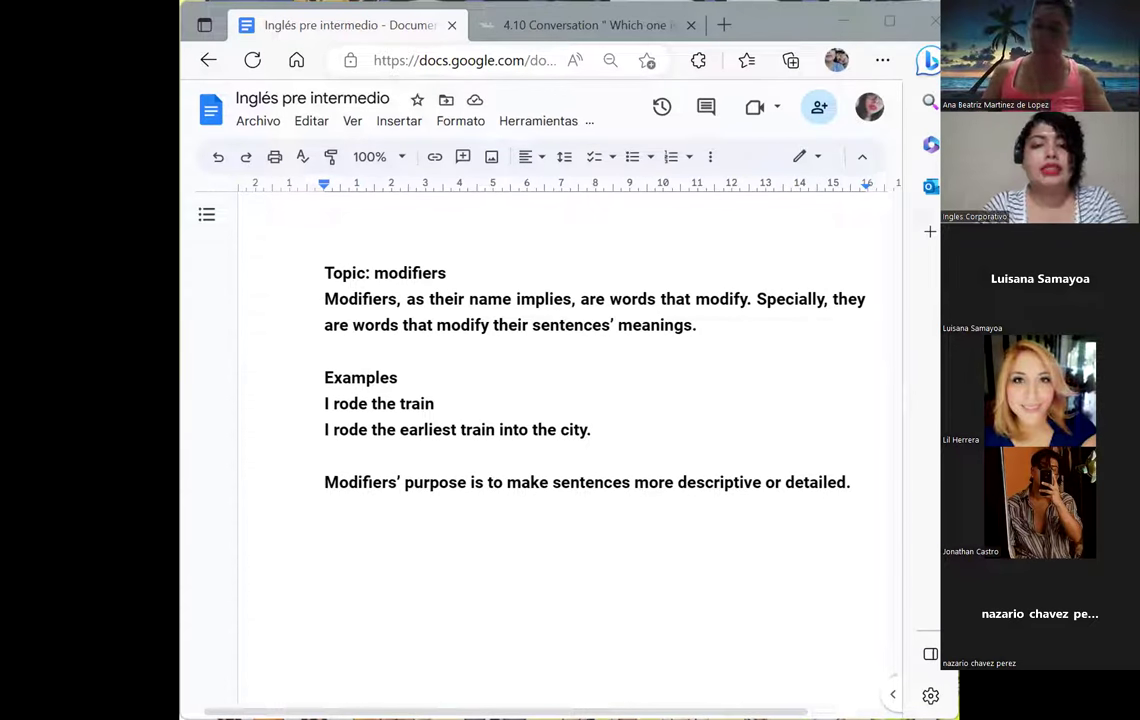
# - Add the line 'Examples of single words that may be used as modifiers:' after the last sentence
pyautogui.click(852, 488)
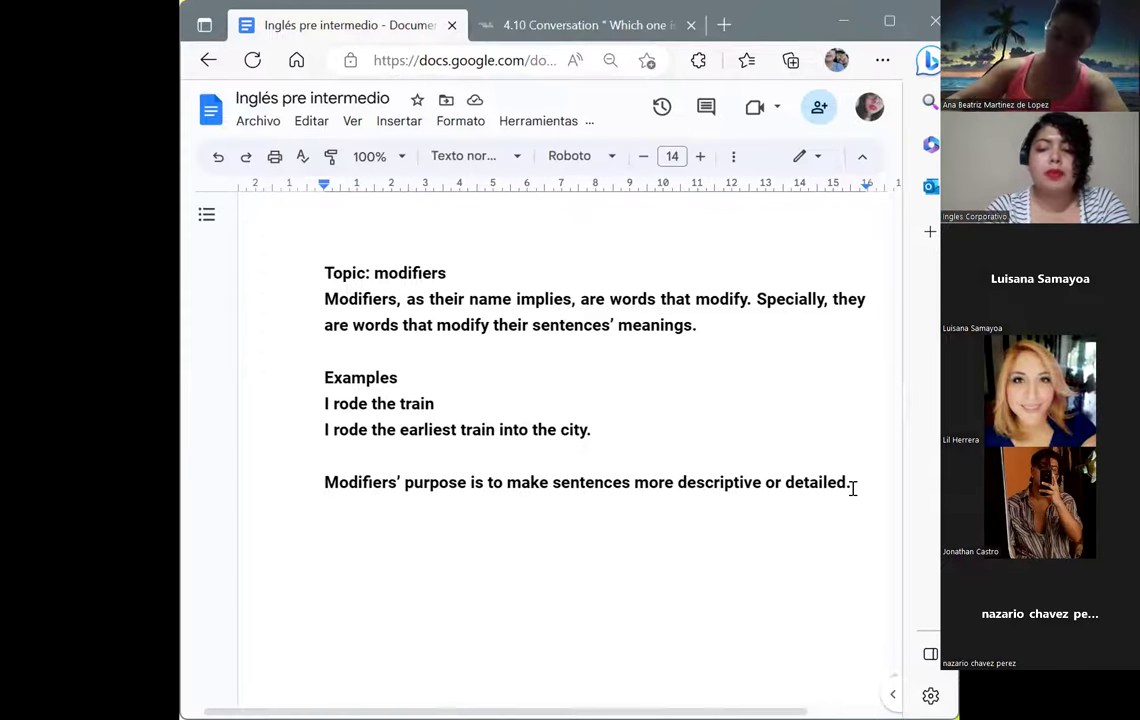
pyautogui.press('Return')
pyautogui.press('Return')
pyautogui.write('E')
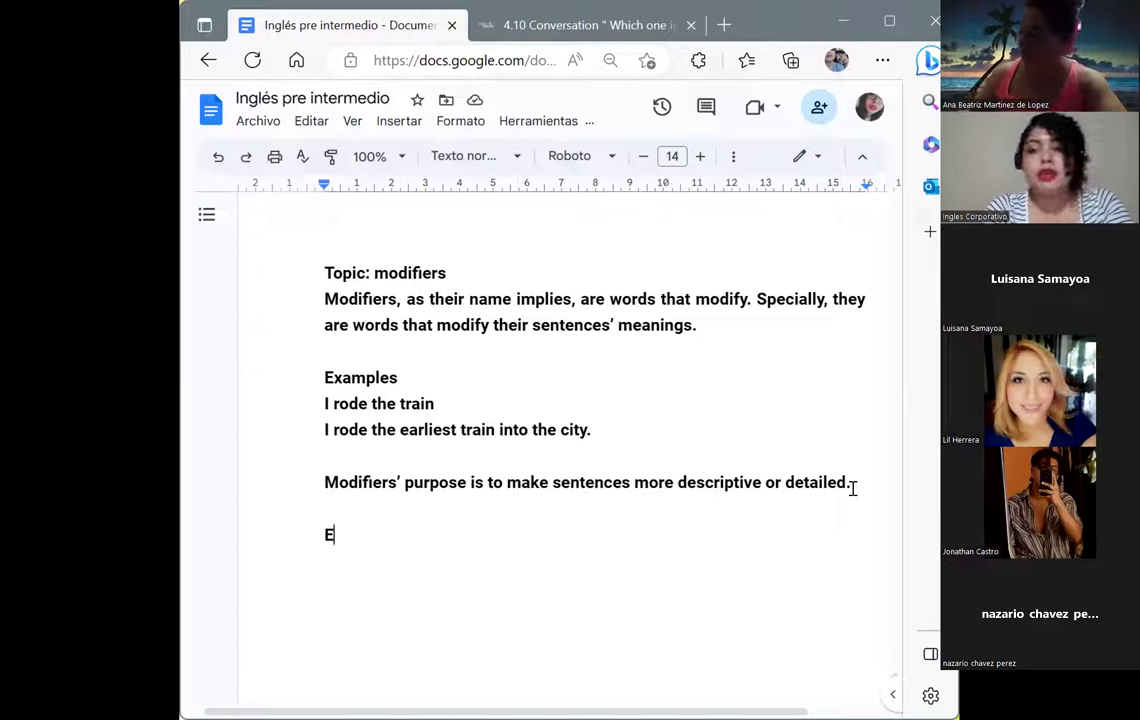
pyautogui.write('xamples ')
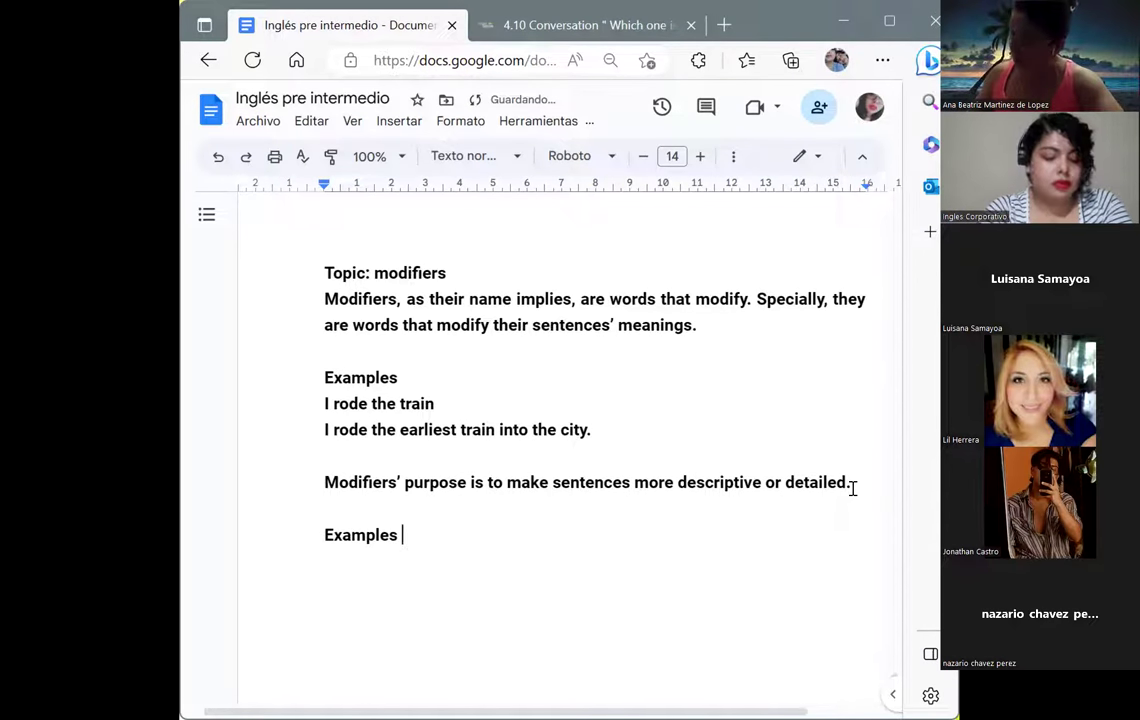
pyautogui.write('of s')
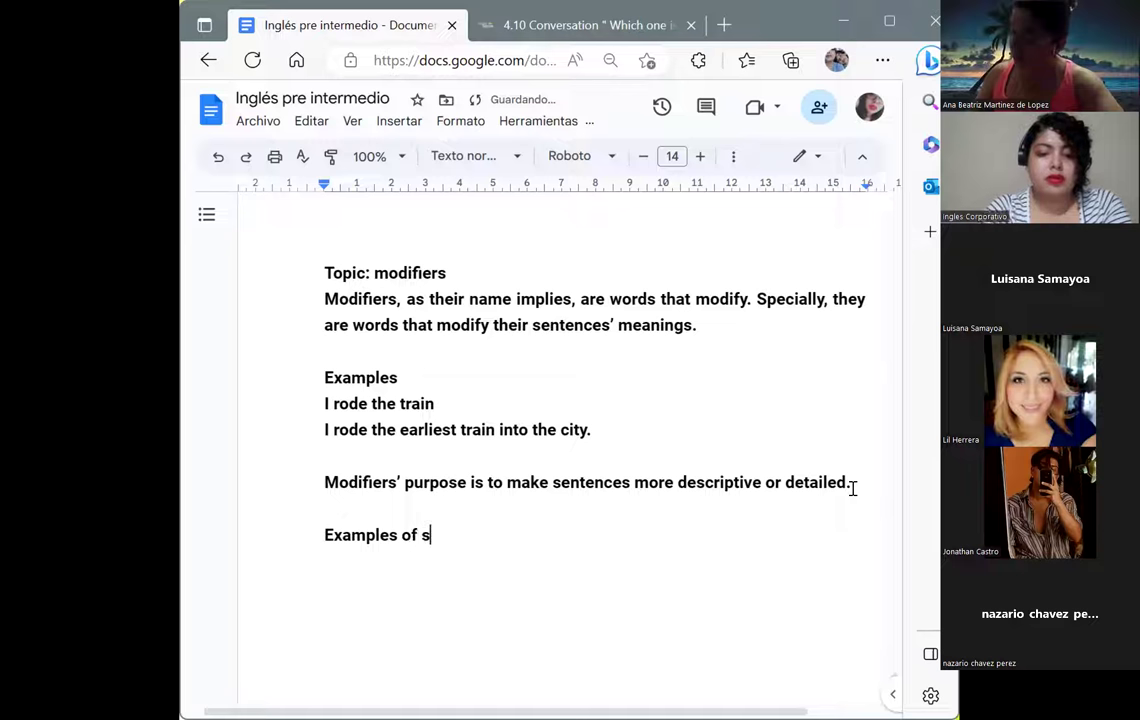
pyautogui.write('ingle words ')
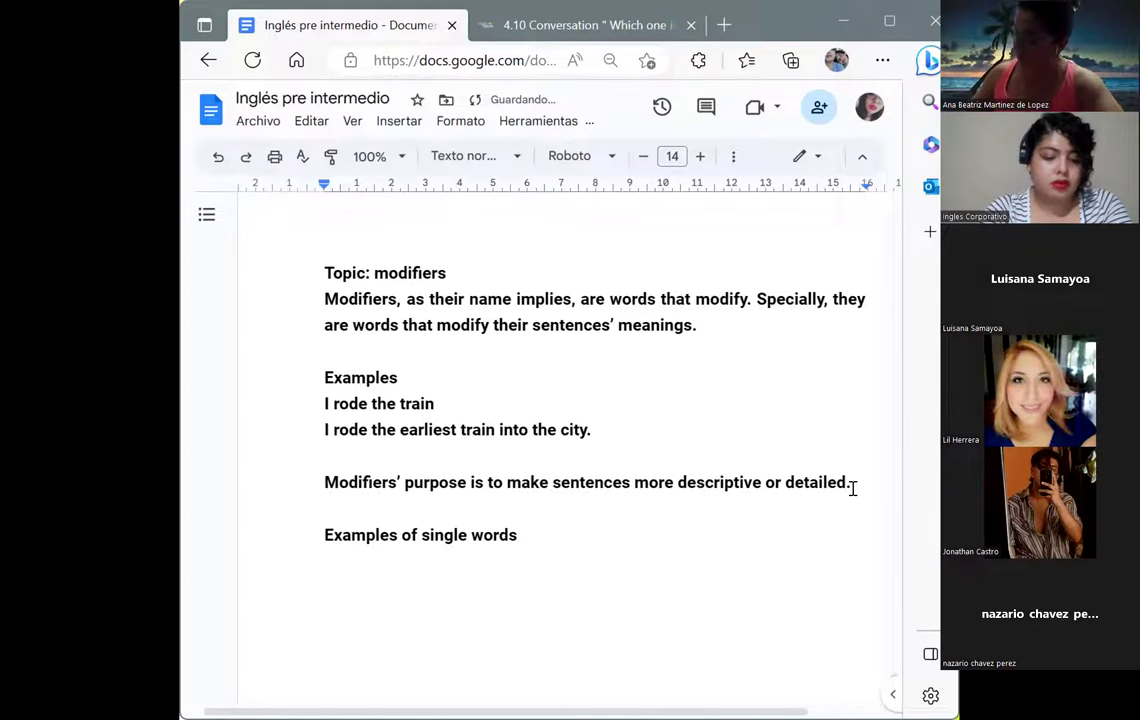
pyautogui.write('that m')
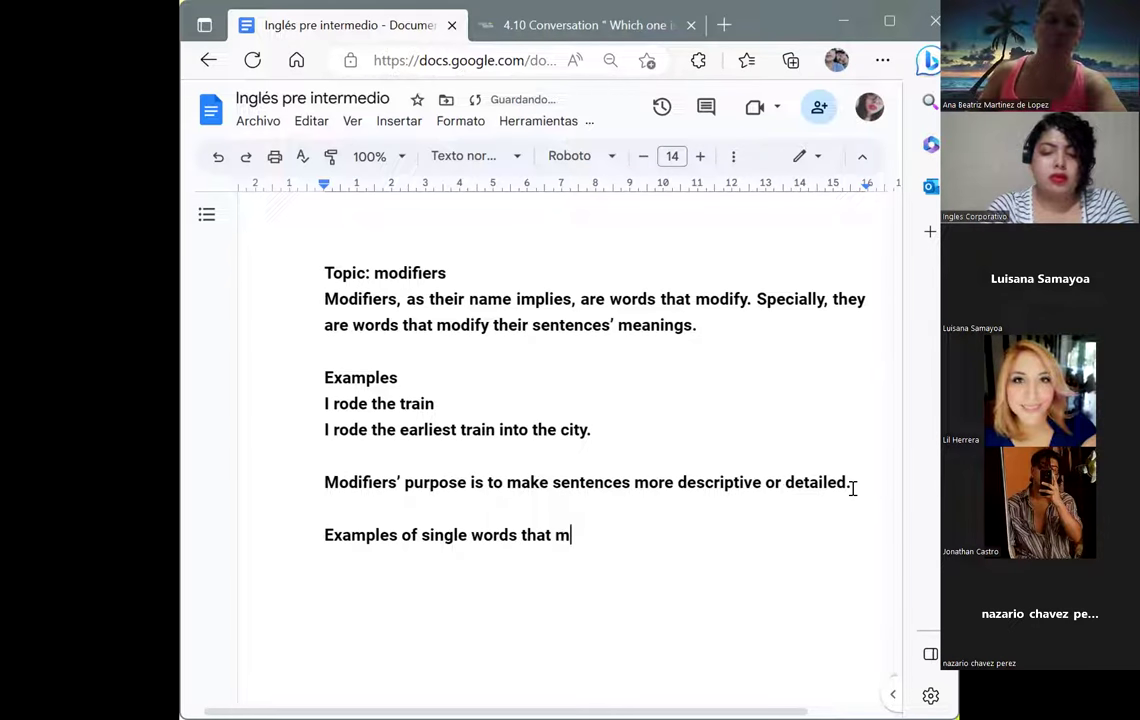
pyautogui.write('ay be used')
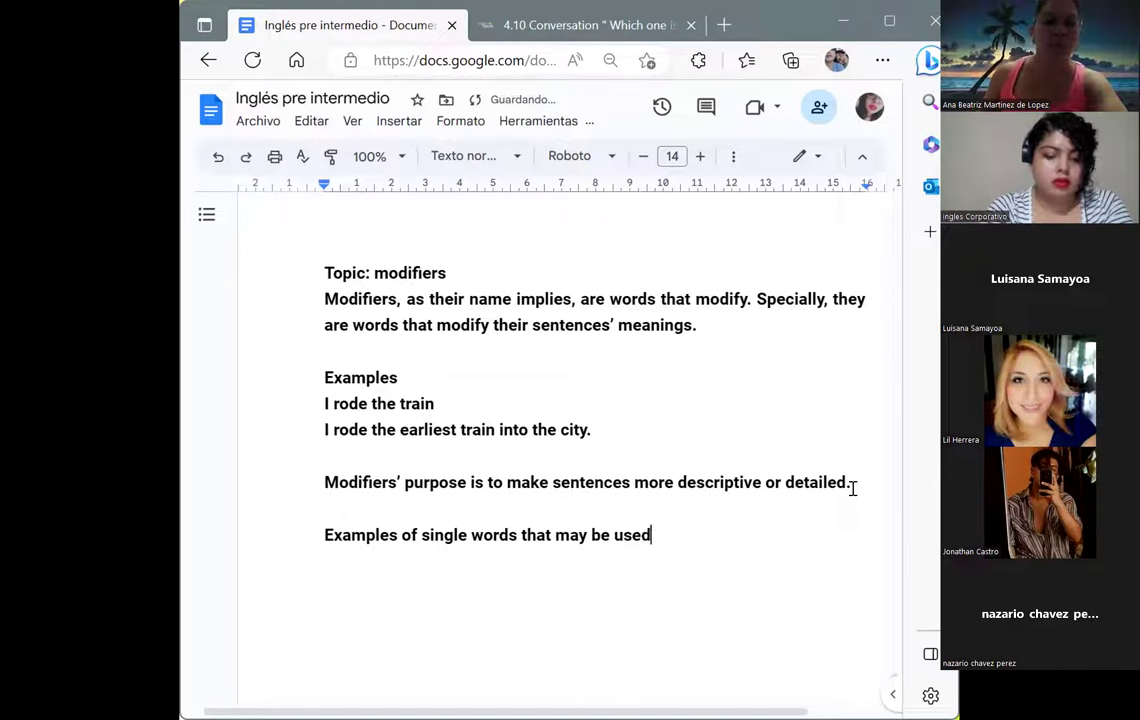
pyautogui.write(' as m')
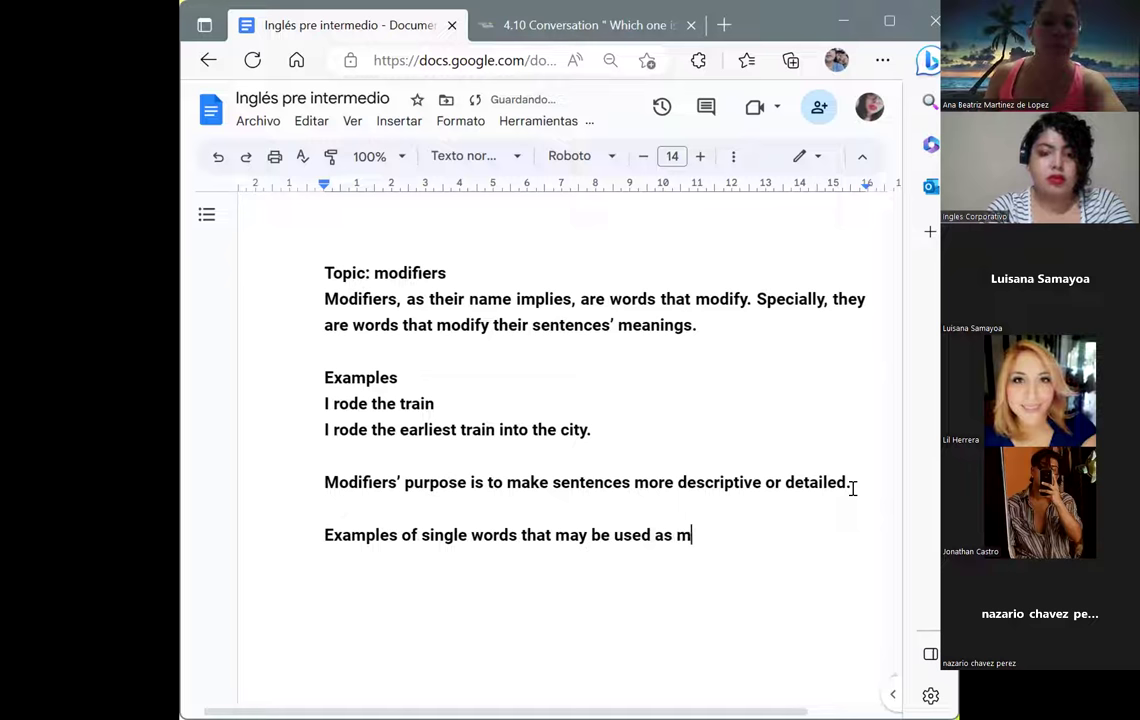
pyautogui.write('odifiers')
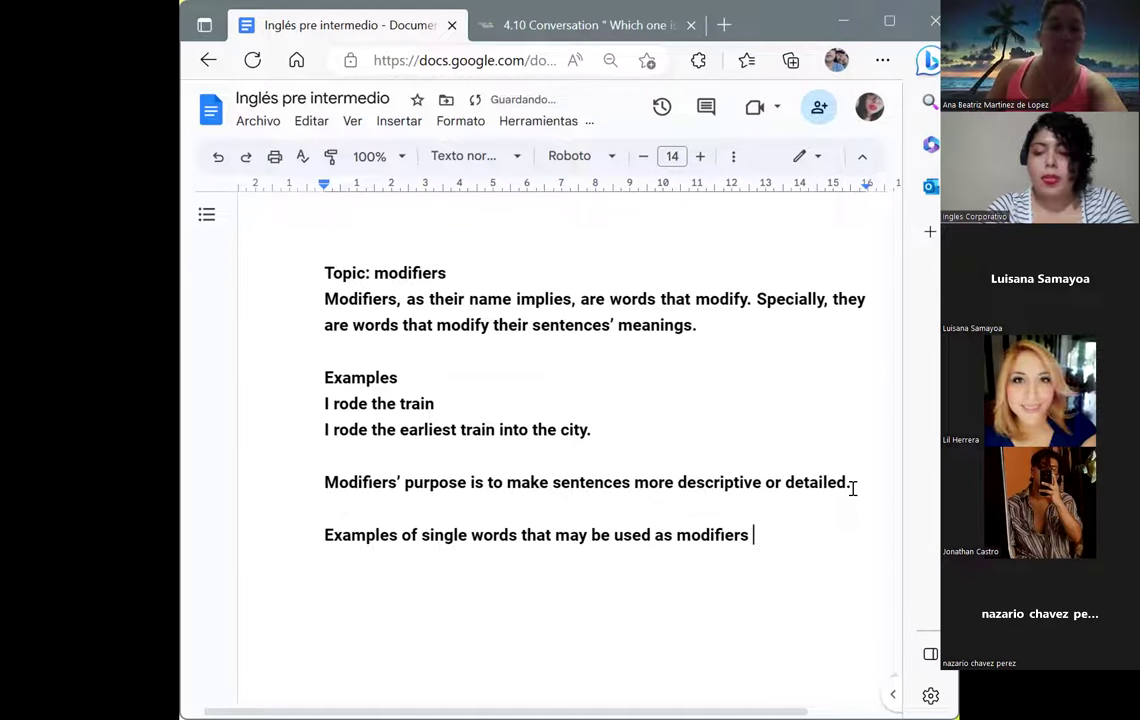
pyautogui.write(':')
pyautogui.press('Return')
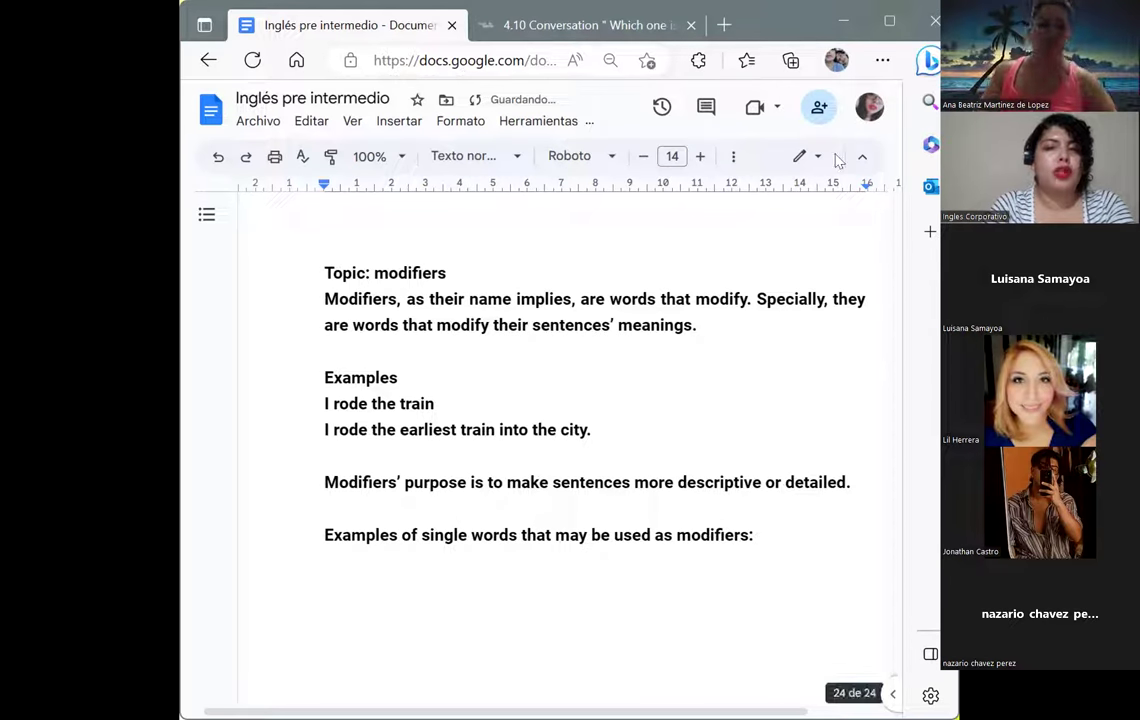
# - Start a diamond (❖) bulleted list on the empty line below the heading
pyautogui.click(731, 160)
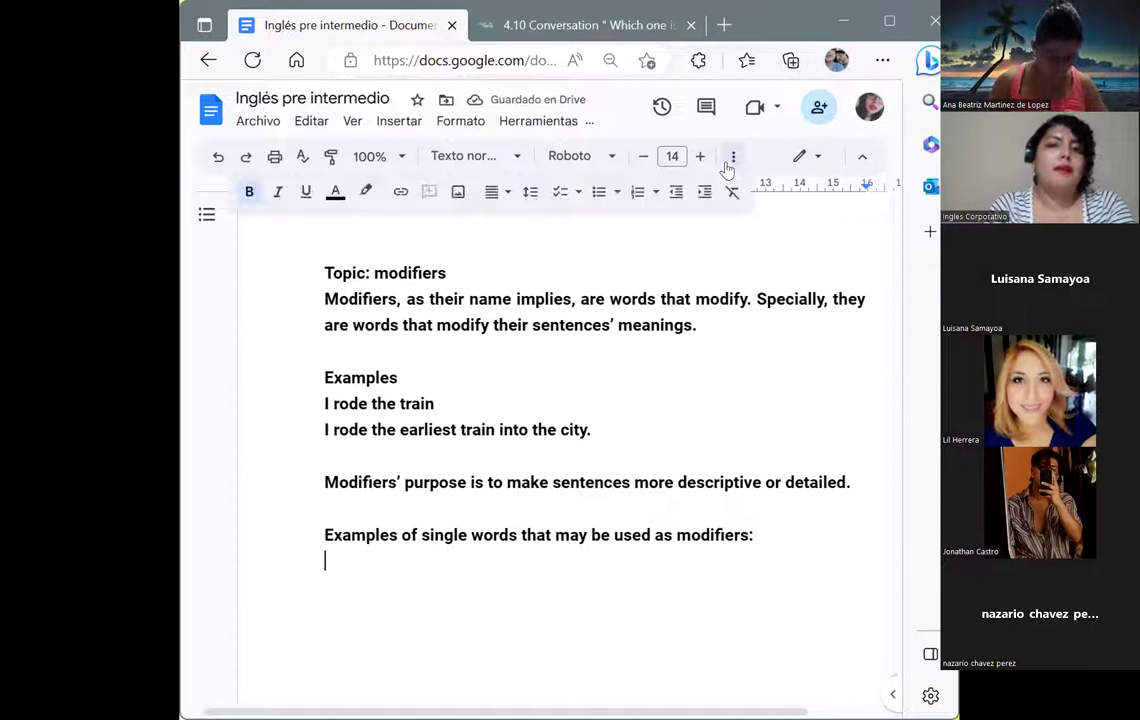
pyautogui.click(578, 193)
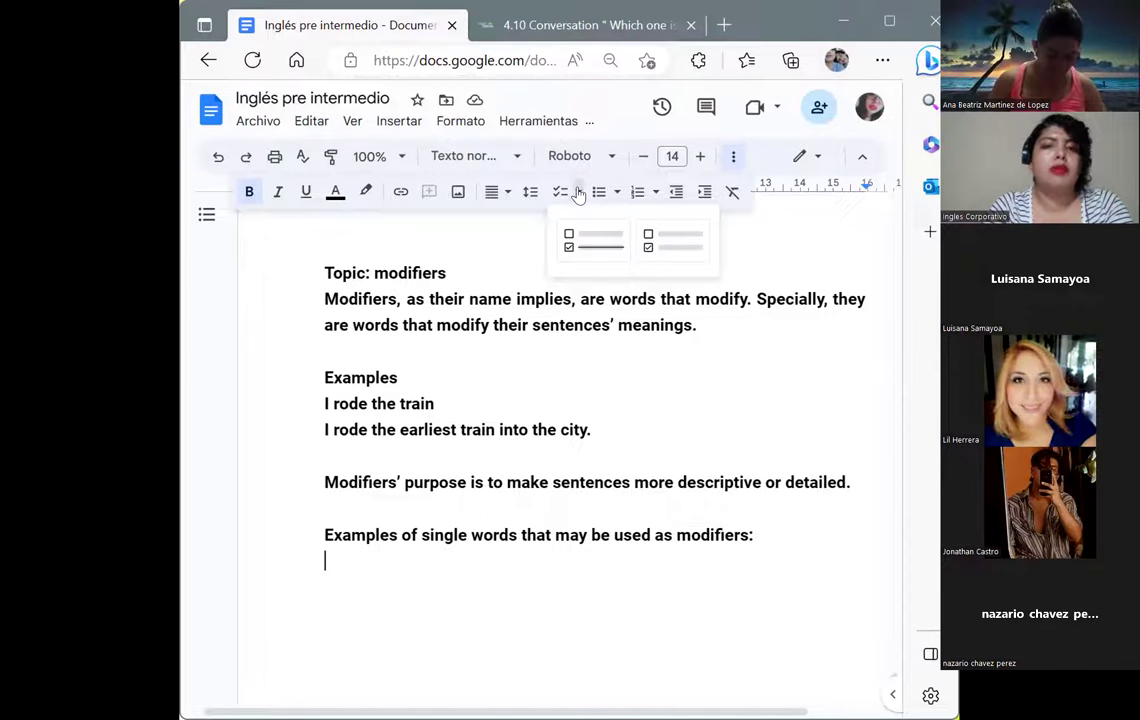
pyautogui.click(614, 195)
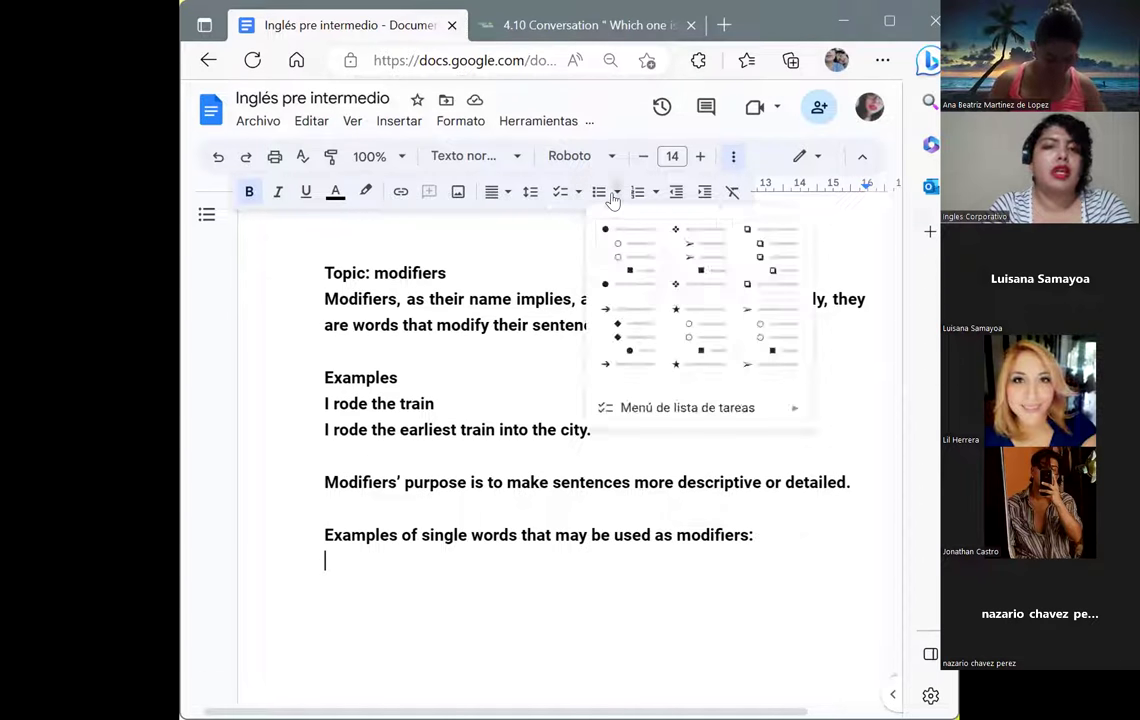
pyautogui.click(679, 288)
pyautogui.click(384, 560)
# - Fill the list with First, Yellow, Outdoor and Flying, then end it with a plain line
pyautogui.write('F')
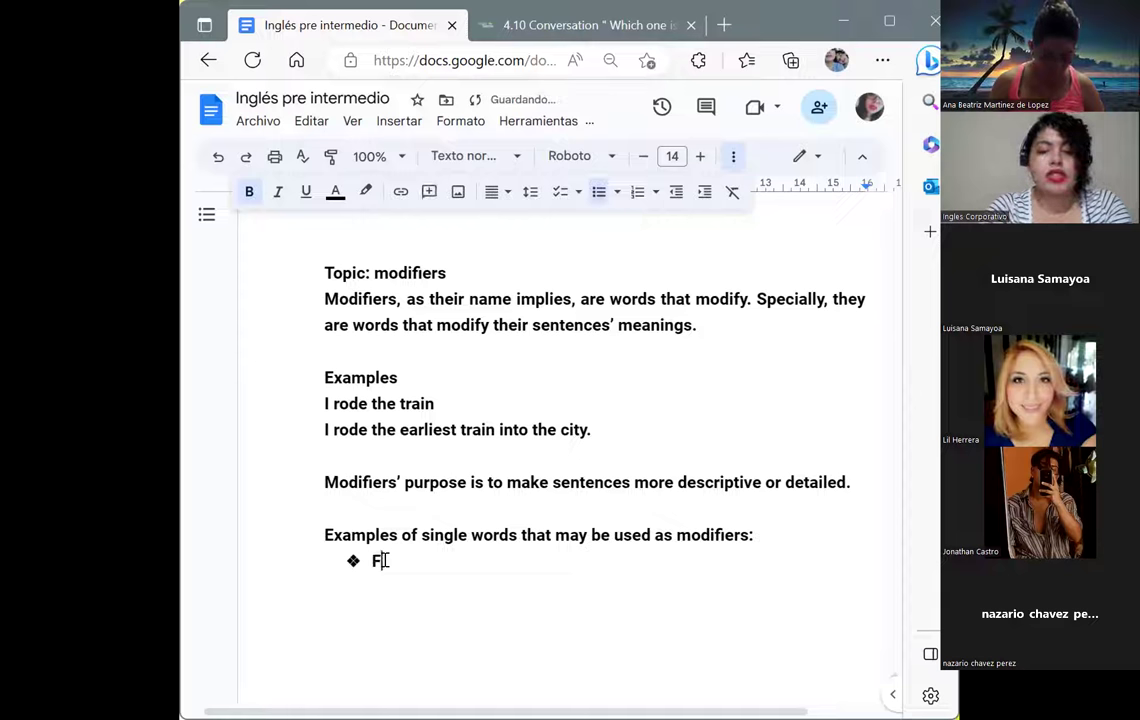
pyautogui.write('irst c')
pyautogui.press('BackSpace')
pyautogui.press('BackSpace')
pyautogui.press('Return')
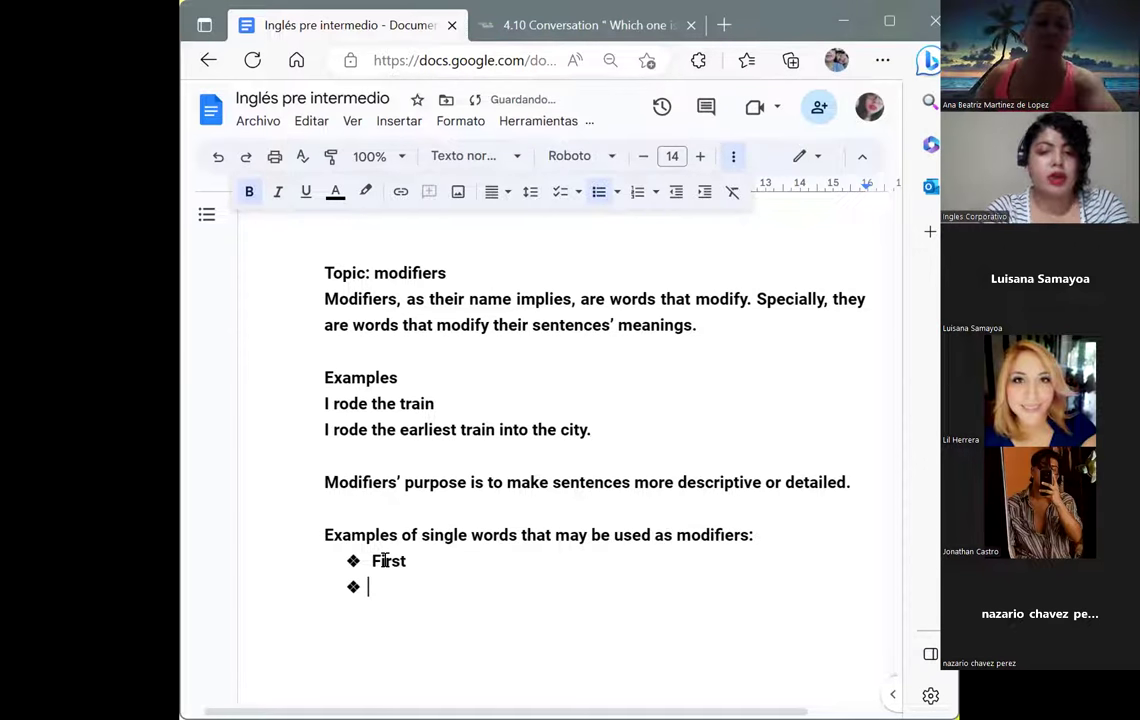
pyautogui.write('Yellow')
pyautogui.press('Return')
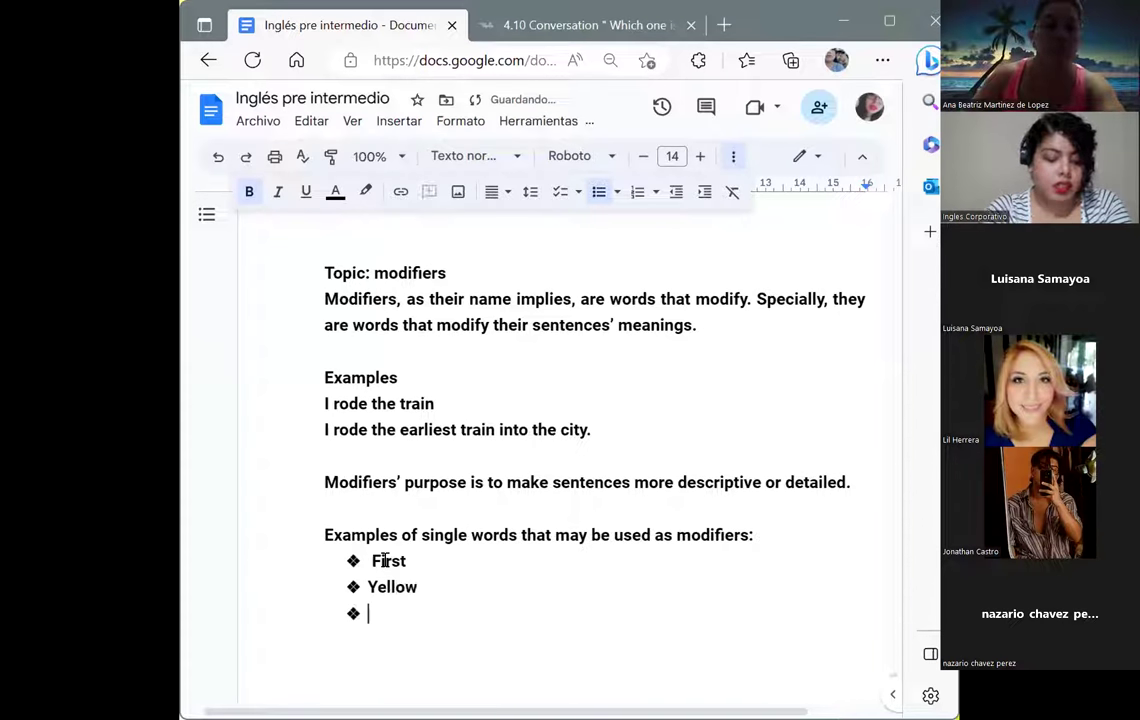
pyautogui.write('Outdoor')
pyautogui.press('Return')
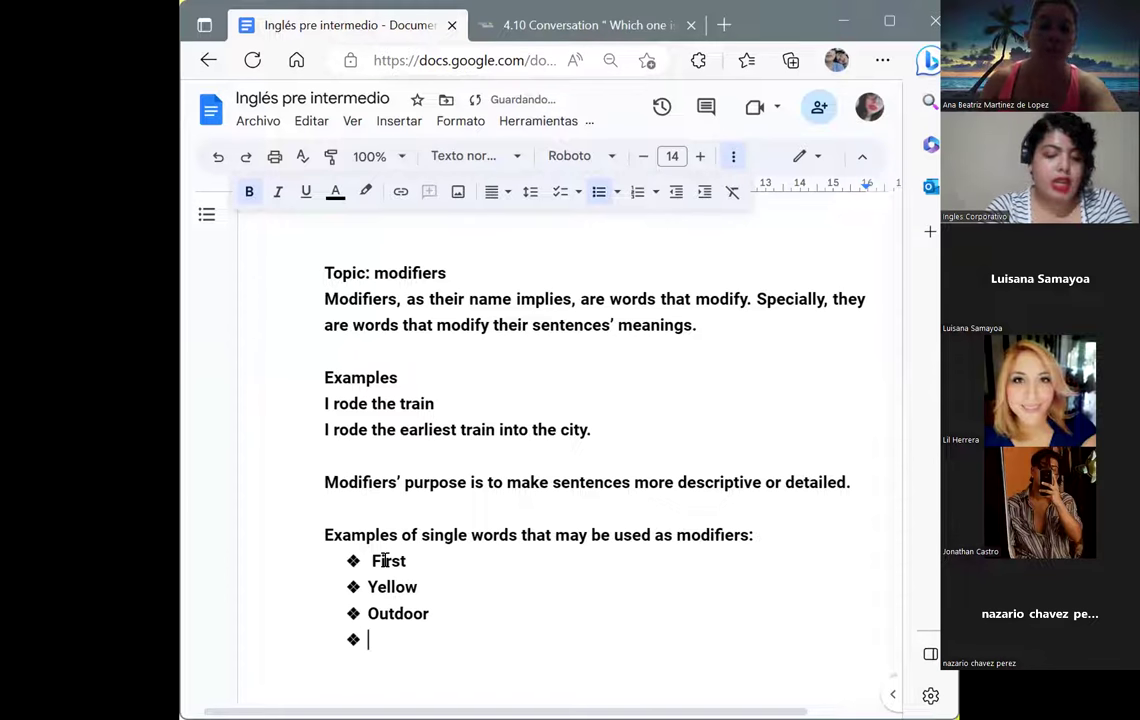
pyautogui.write('Flying')
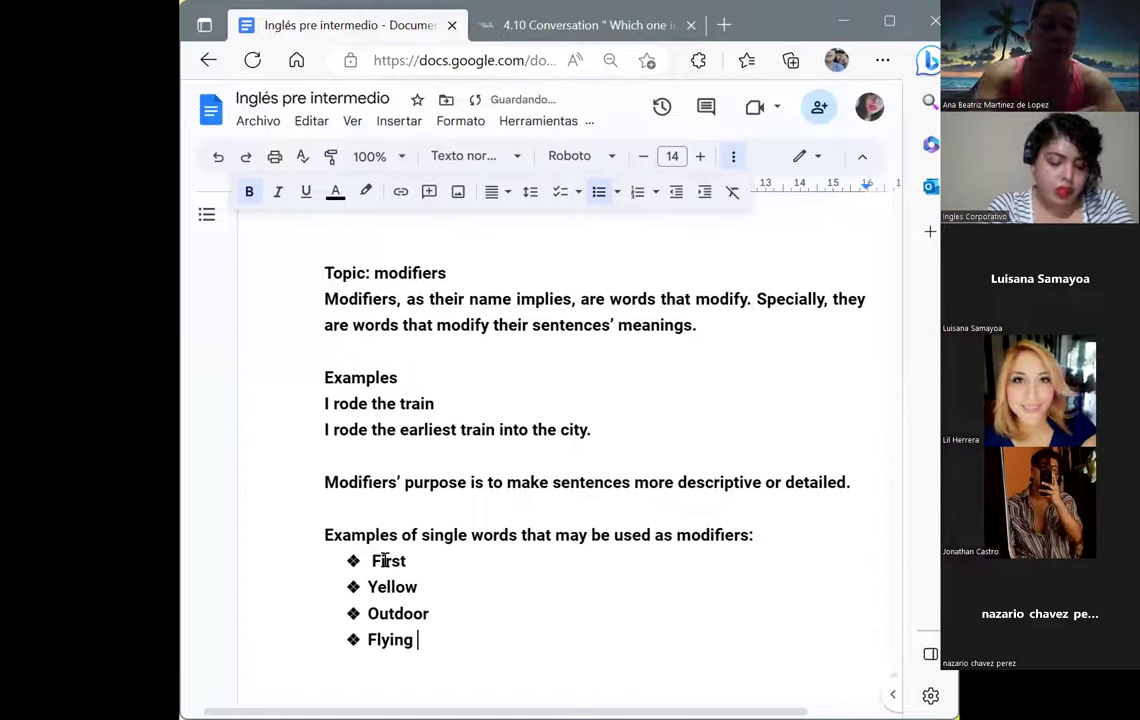
pyautogui.press('Return')
pyautogui.press('Return')
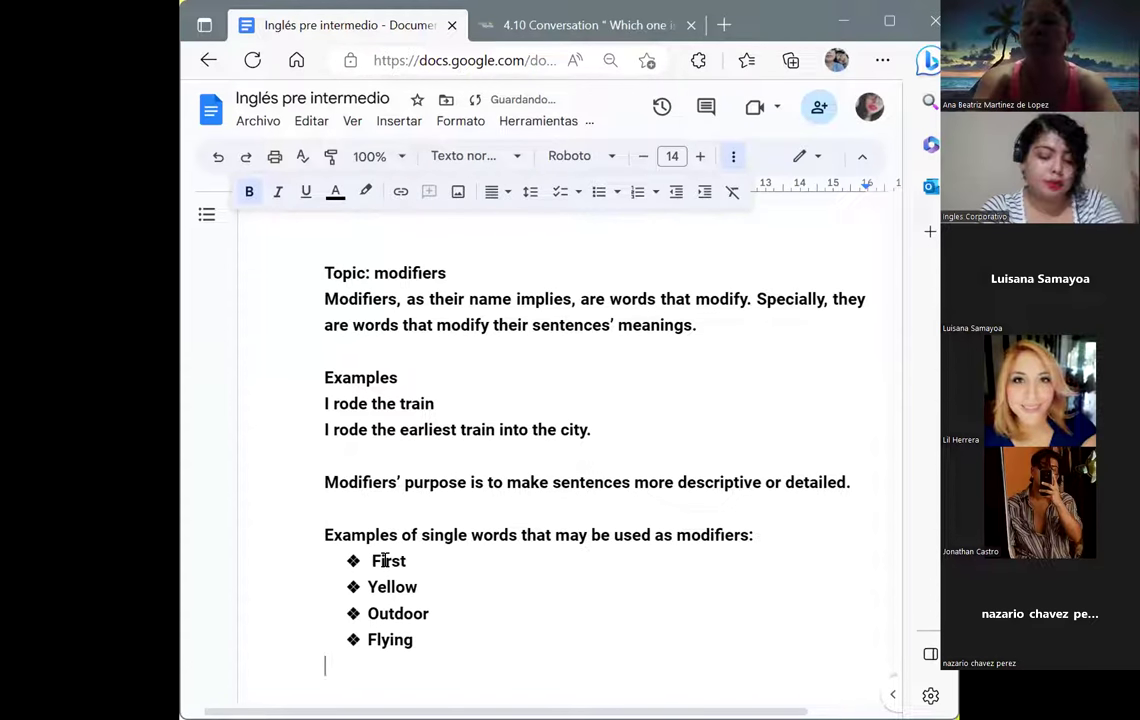
# - After a blank line, write 'Modifiers phrases, which can be adverbial or adjectival phrases, are phrases like:'
pyautogui.write('Modifiers')
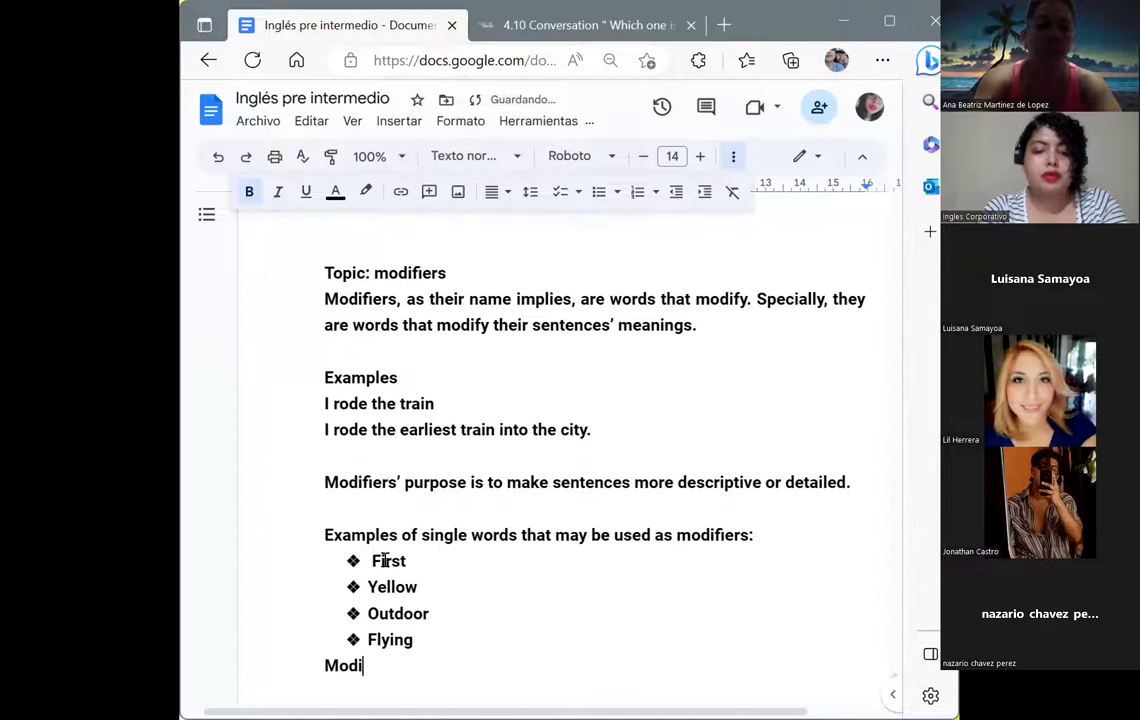
pyautogui.press('Left')
pyautogui.press('Left')
pyautogui.press('Left')
pyautogui.press('Left')
pyautogui.press('Left')
pyautogui.press('Left')
pyautogui.press('Left')
pyautogui.press('Left')
pyautogui.press('Left')
pyautogui.press('Left')
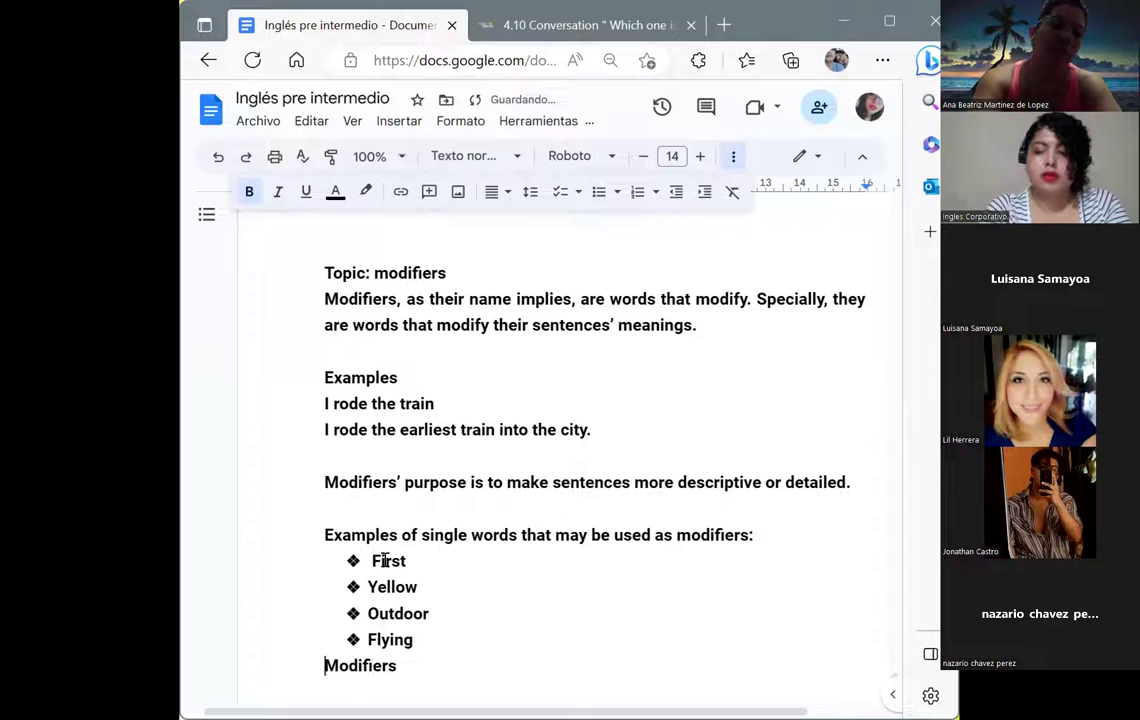
pyautogui.press('Return')
pyautogui.press('Right')
pyautogui.press('Right')
pyautogui.press('Right')
pyautogui.press('Right')
pyautogui.press('Right')
pyautogui.press('Right')
pyautogui.press('Right')
pyautogui.press('Right')
pyautogui.press('Right')
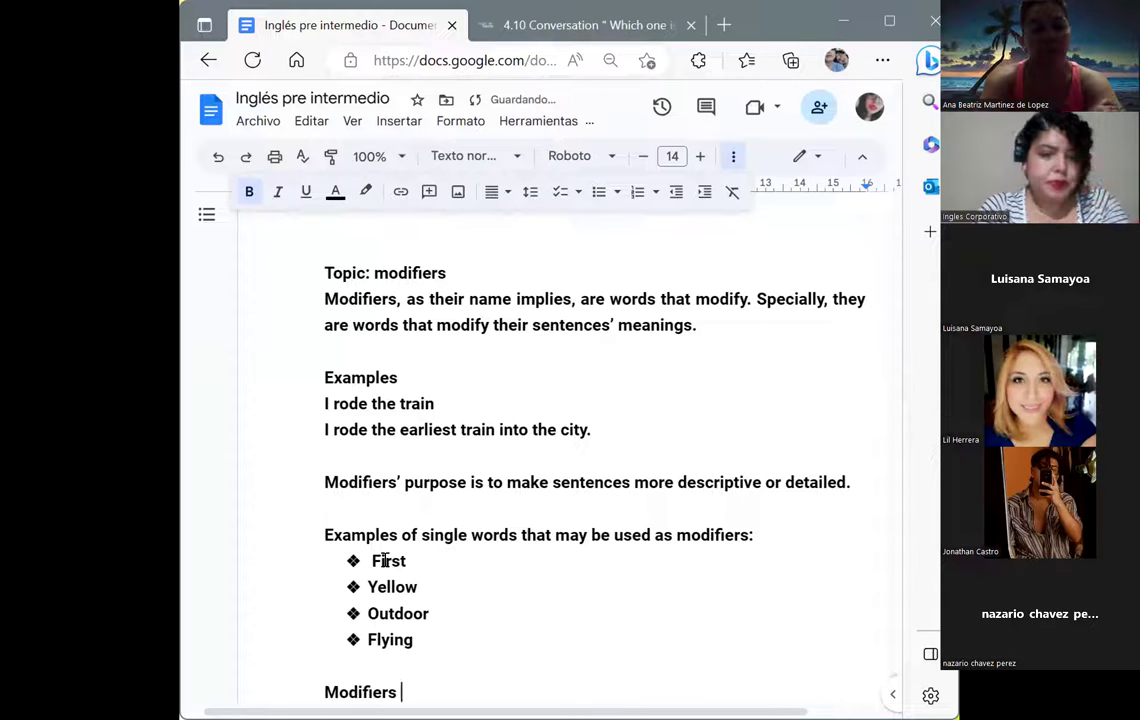
pyautogui.write('p')
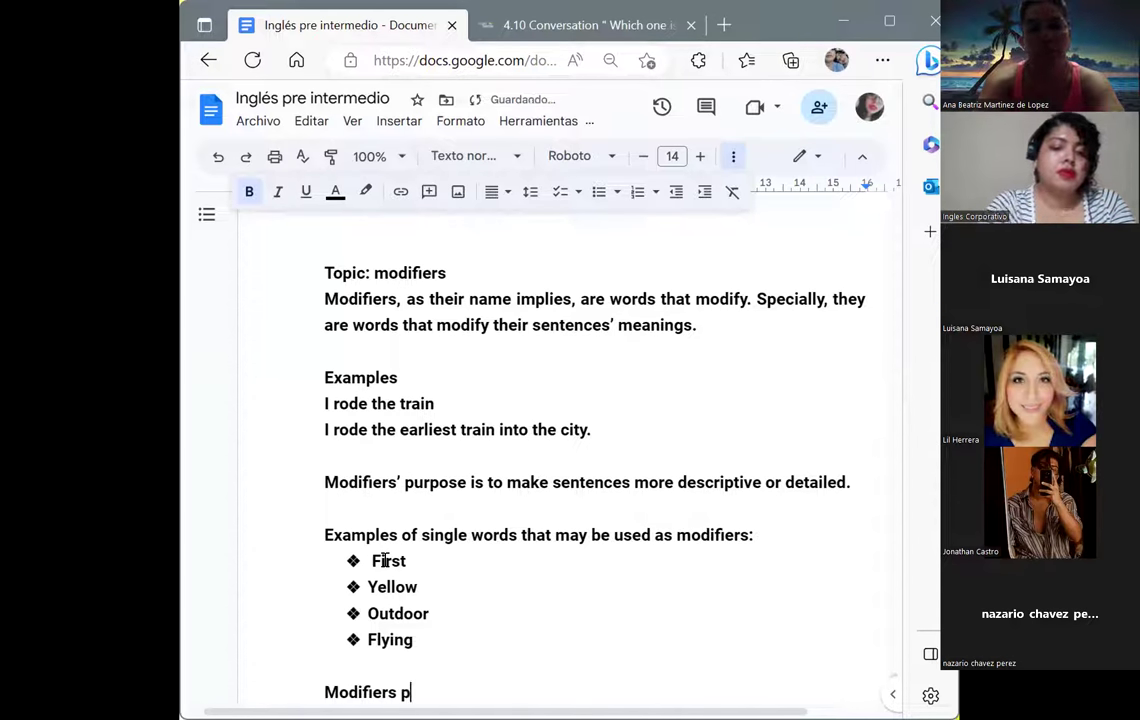
pyautogui.write('hrases')
pyautogui.press('BackSpace')
pyautogui.write(', whi')
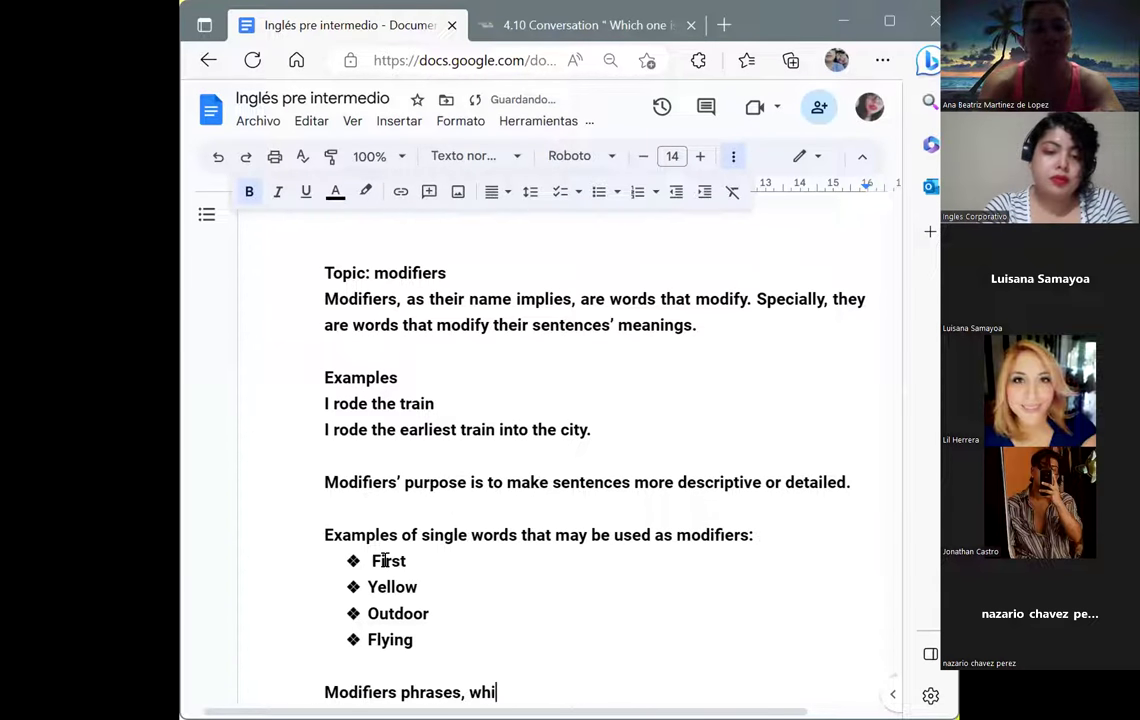
pyautogui.write('ch c')
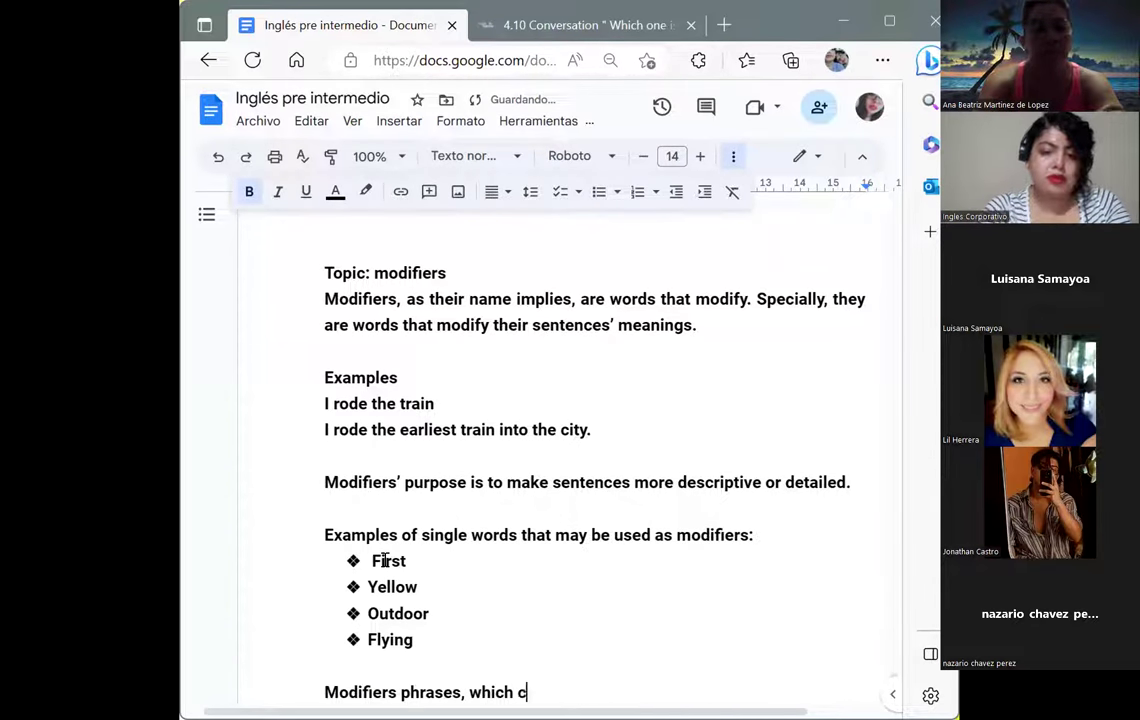
pyautogui.write('an be adverbial')
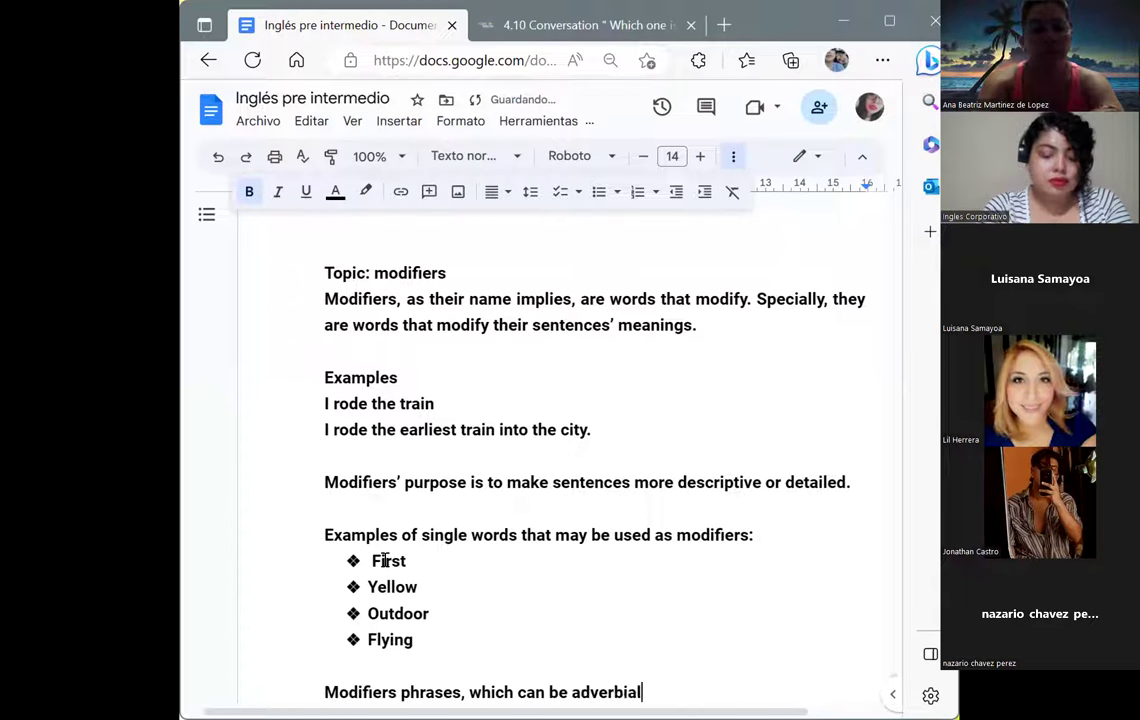
pyautogui.write(' o')
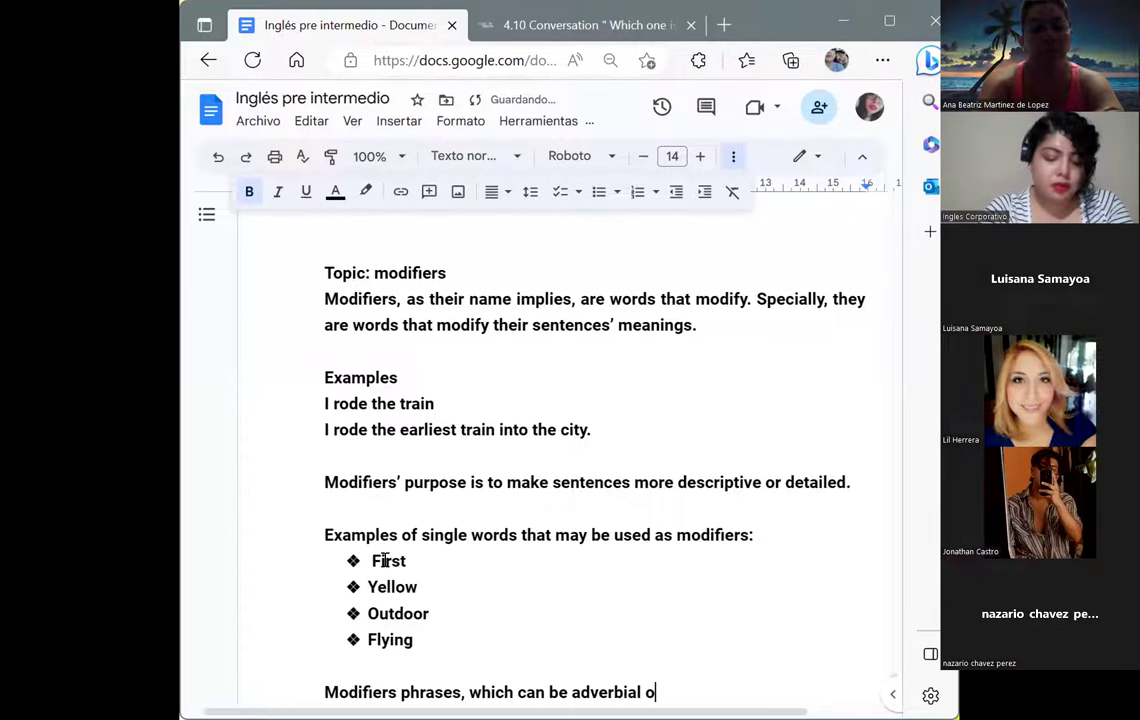
pyautogui.write('r ad')
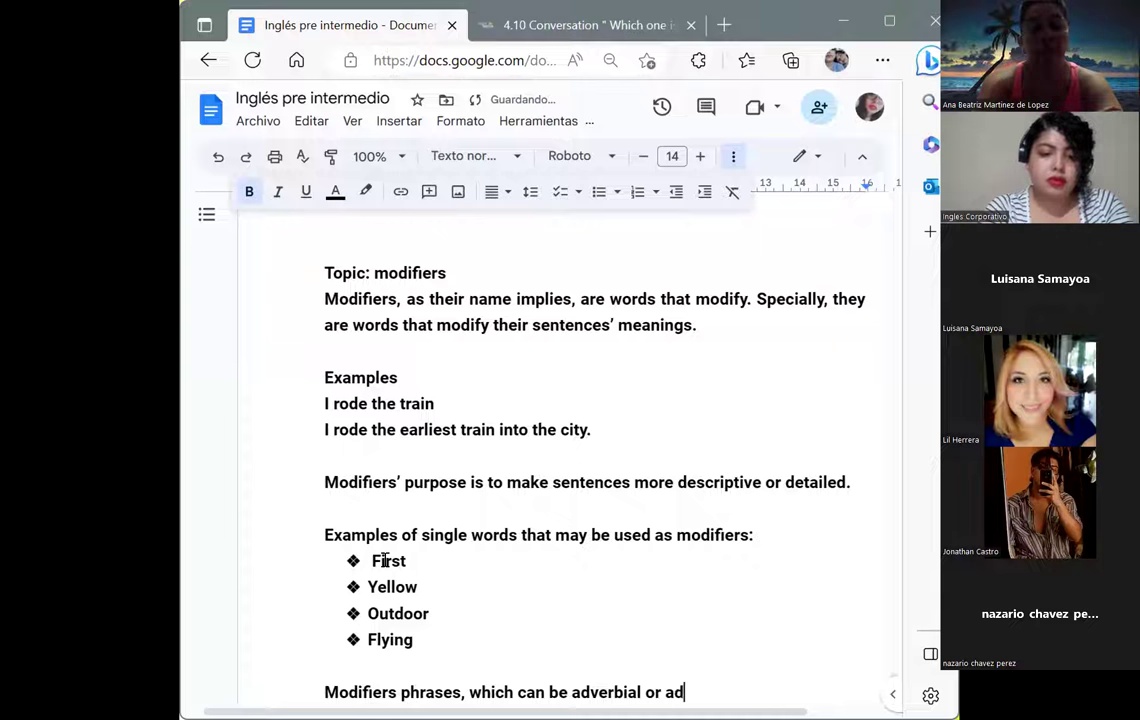
pyautogui.write('jecti')
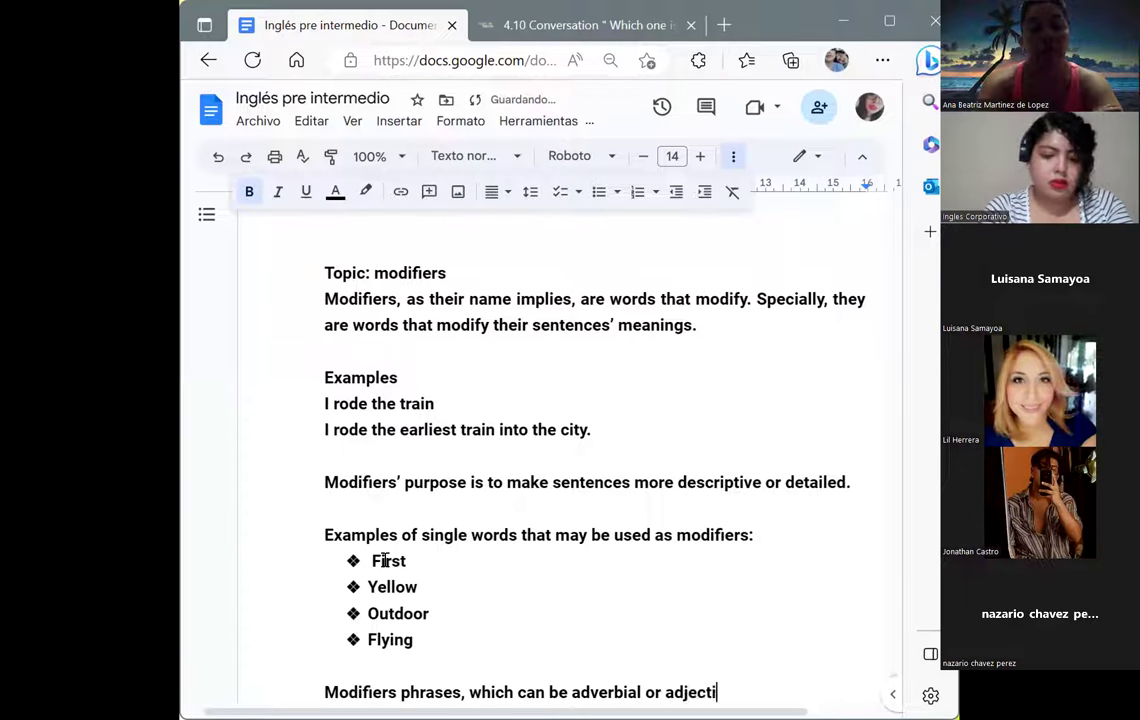
pyautogui.write('val ph')
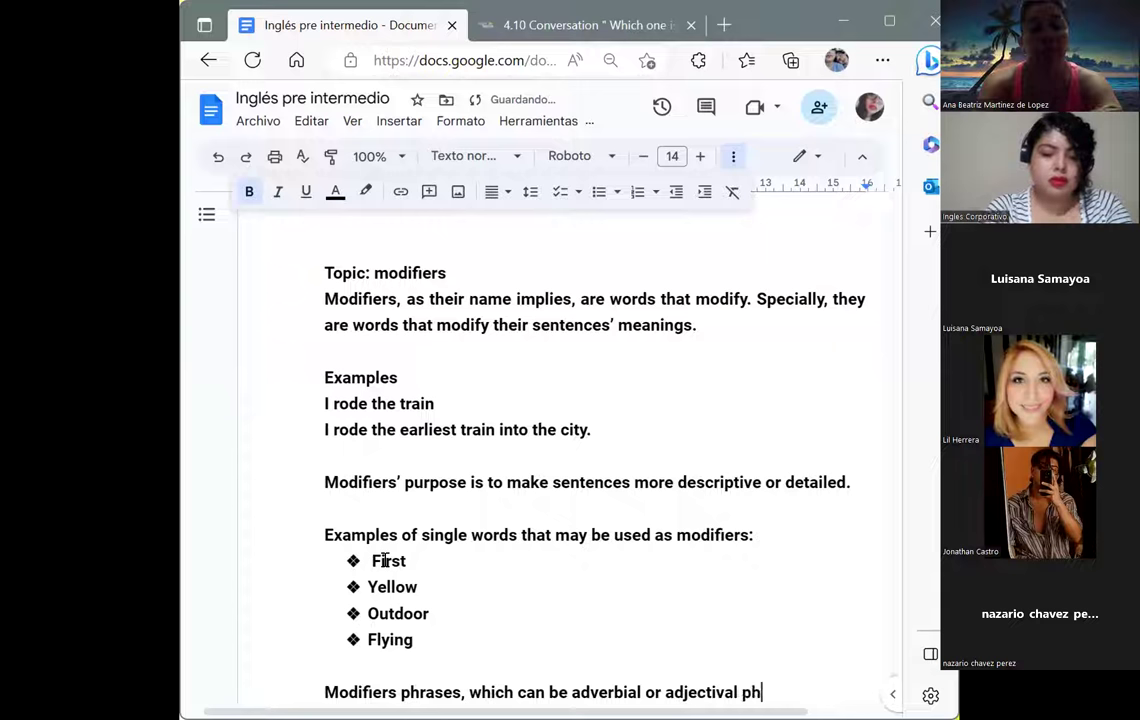
pyautogui.write('rases')
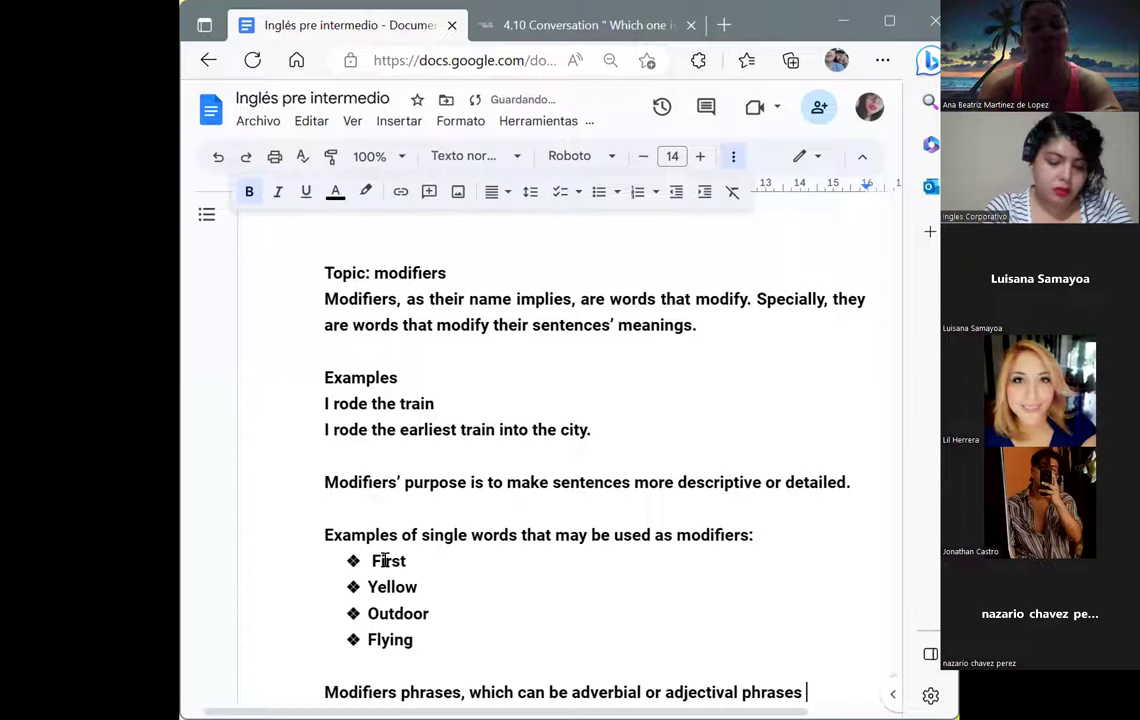
pyautogui.press('BackSpace')
pyautogui.write(', ar')
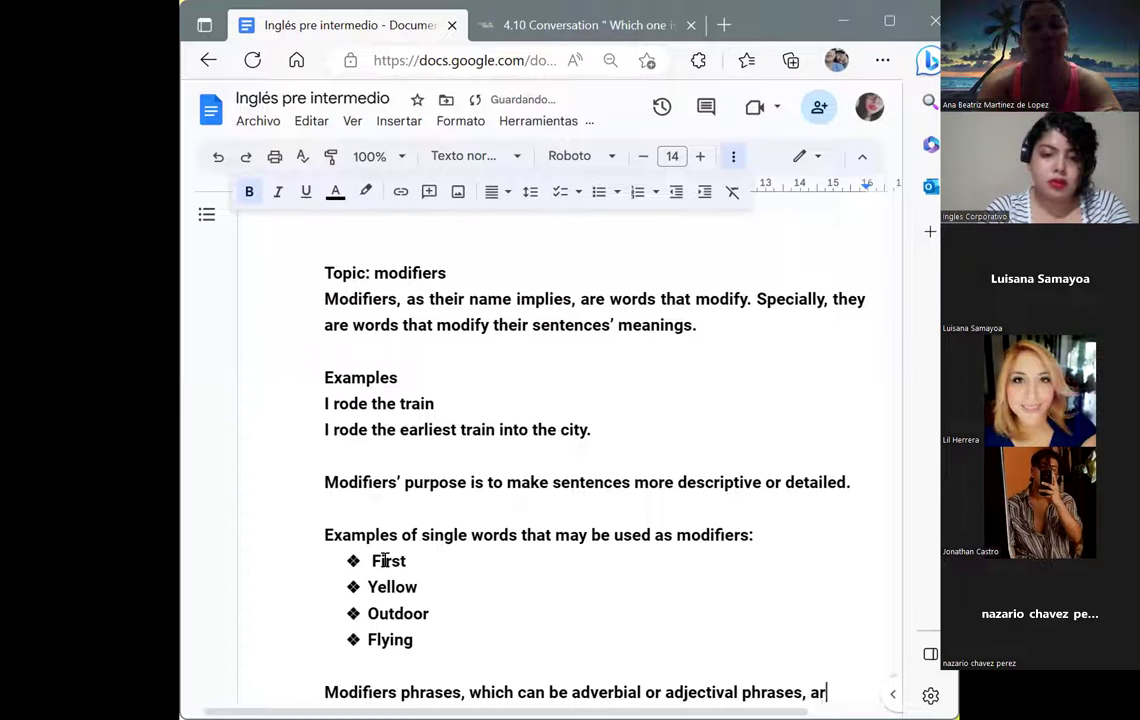
pyautogui.write('e phar')
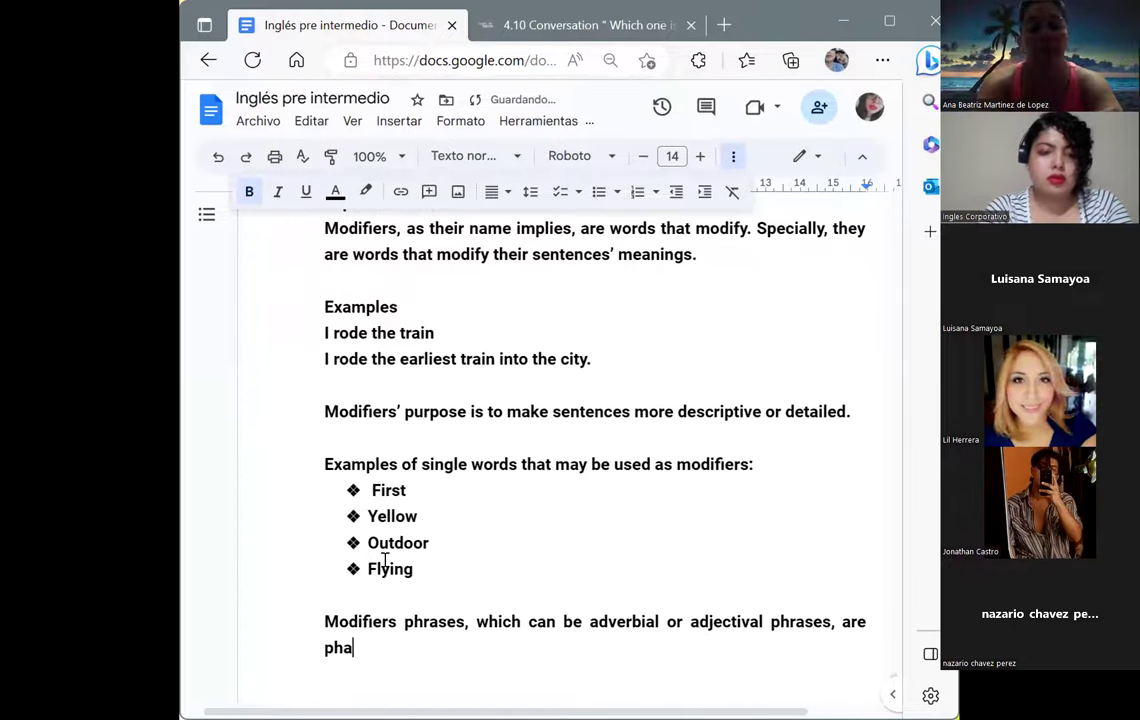
pyautogui.press('BackSpace')
pyautogui.press('BackSpace')
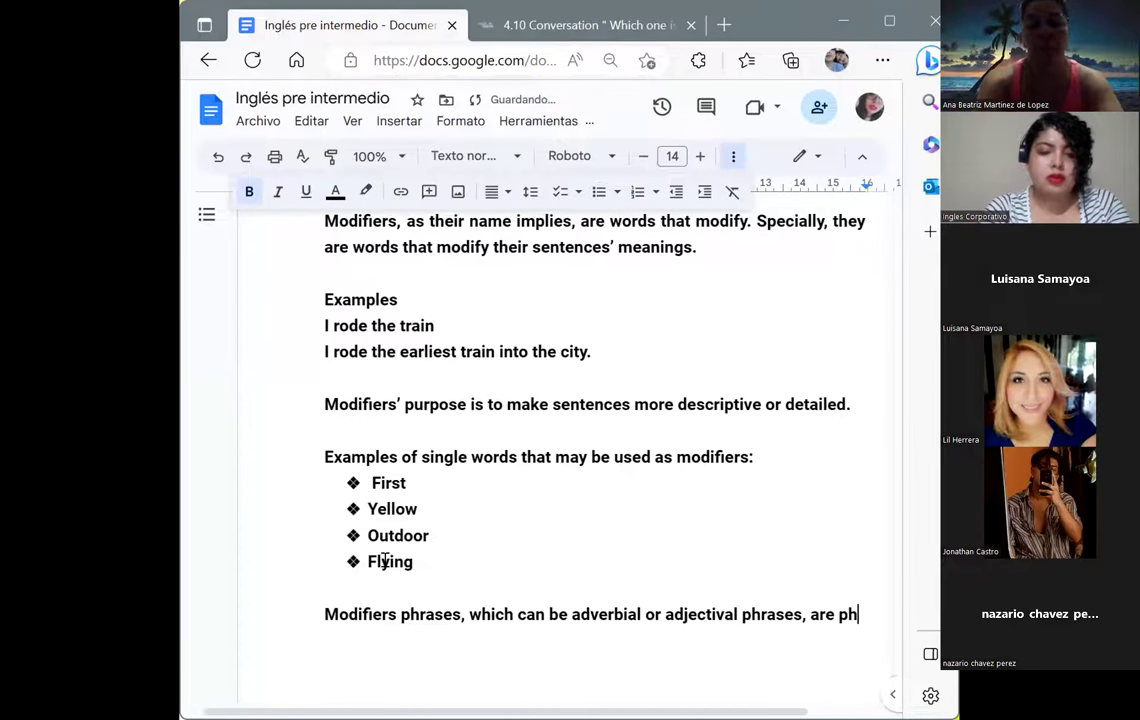
pyautogui.write('rases like')
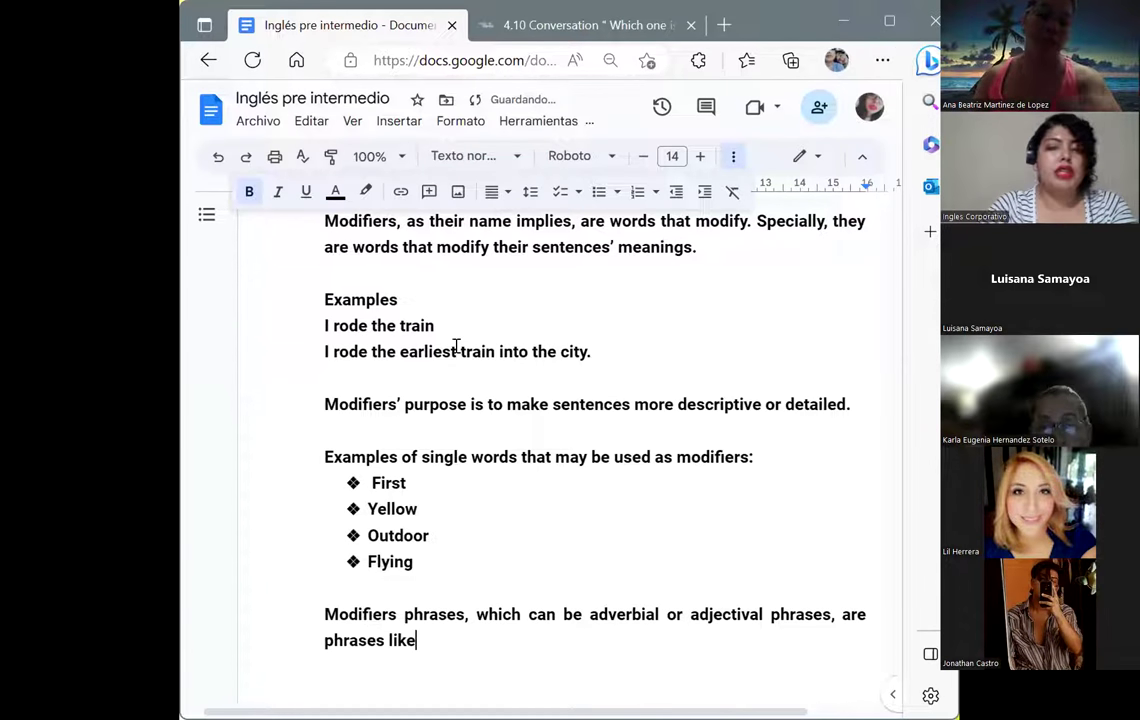
pyautogui.write(':')
pyautogui.press('Return')
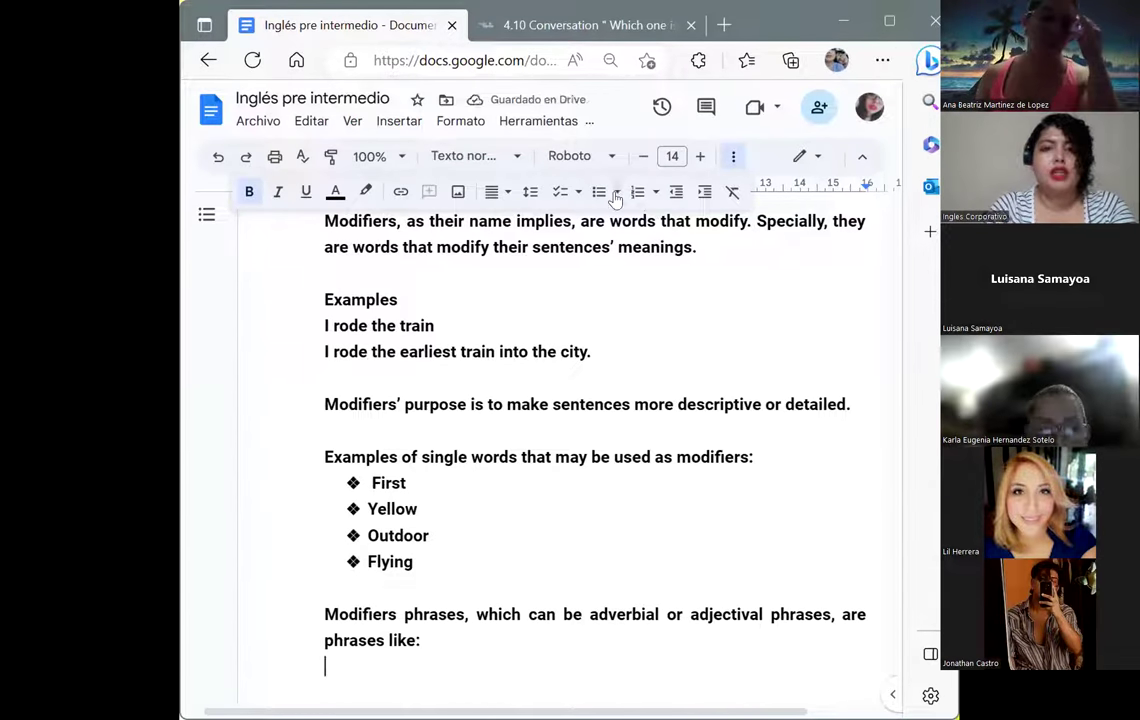
# - Add a ❖-bulleted list: Beneath the car, A somewhat slow, Without a care
pyautogui.click(617, 191)
pyautogui.click(687, 249)
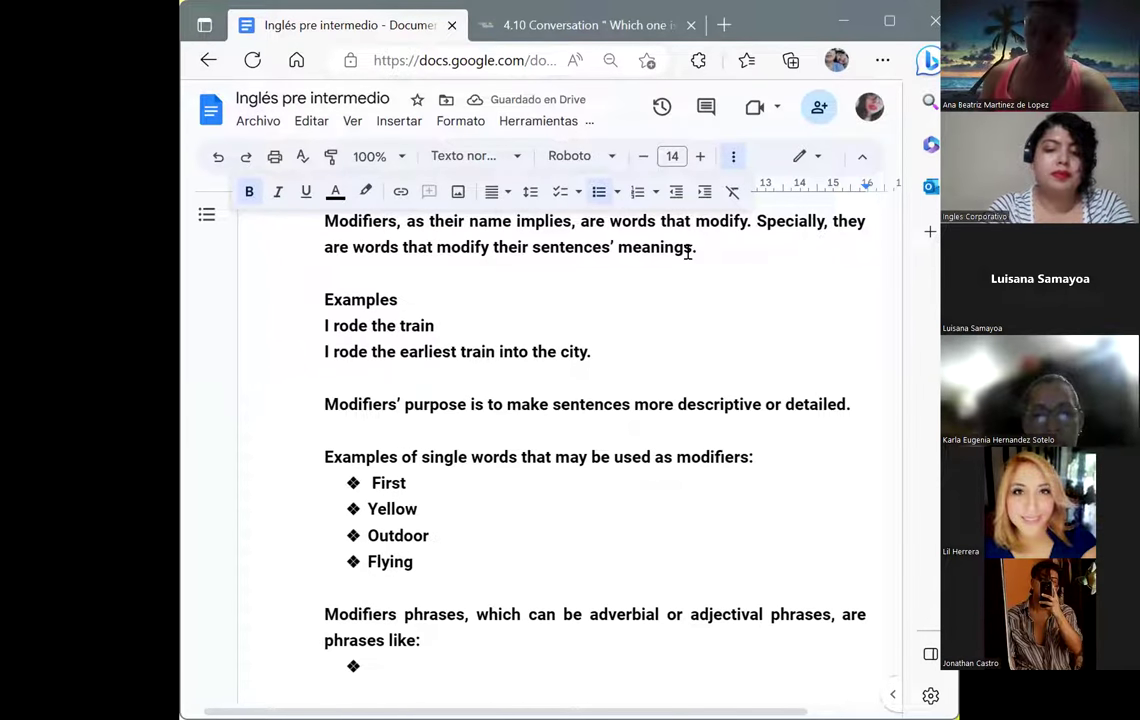
pyautogui.write('Beneath t')
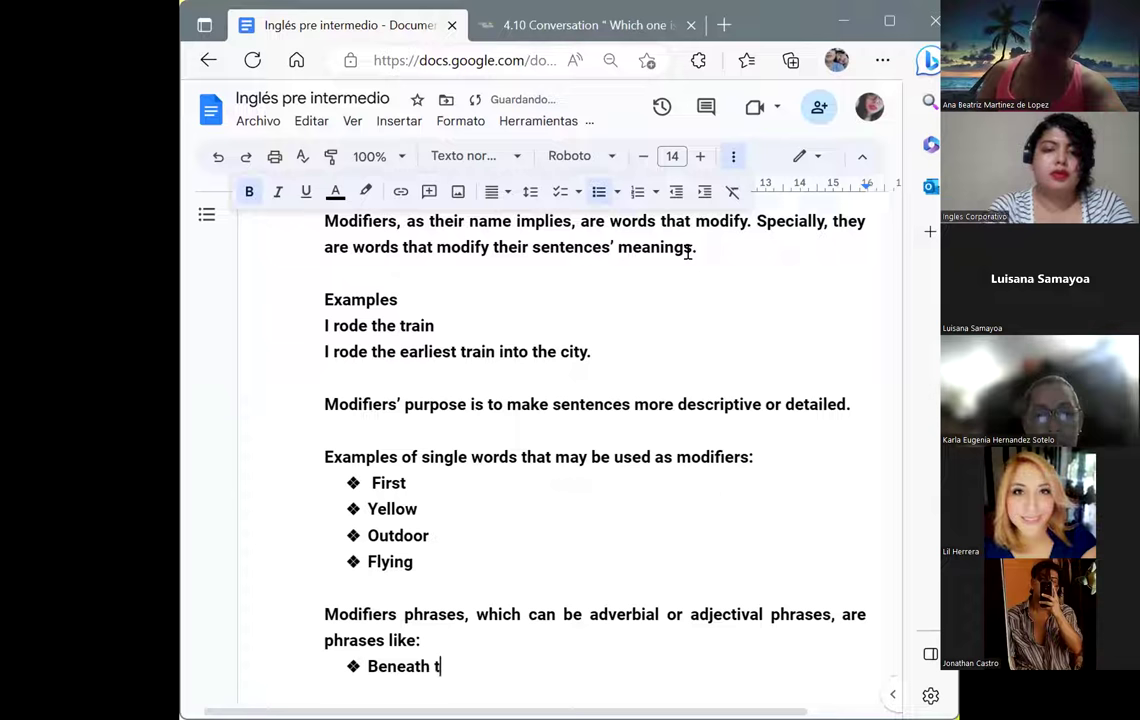
pyautogui.write('he car')
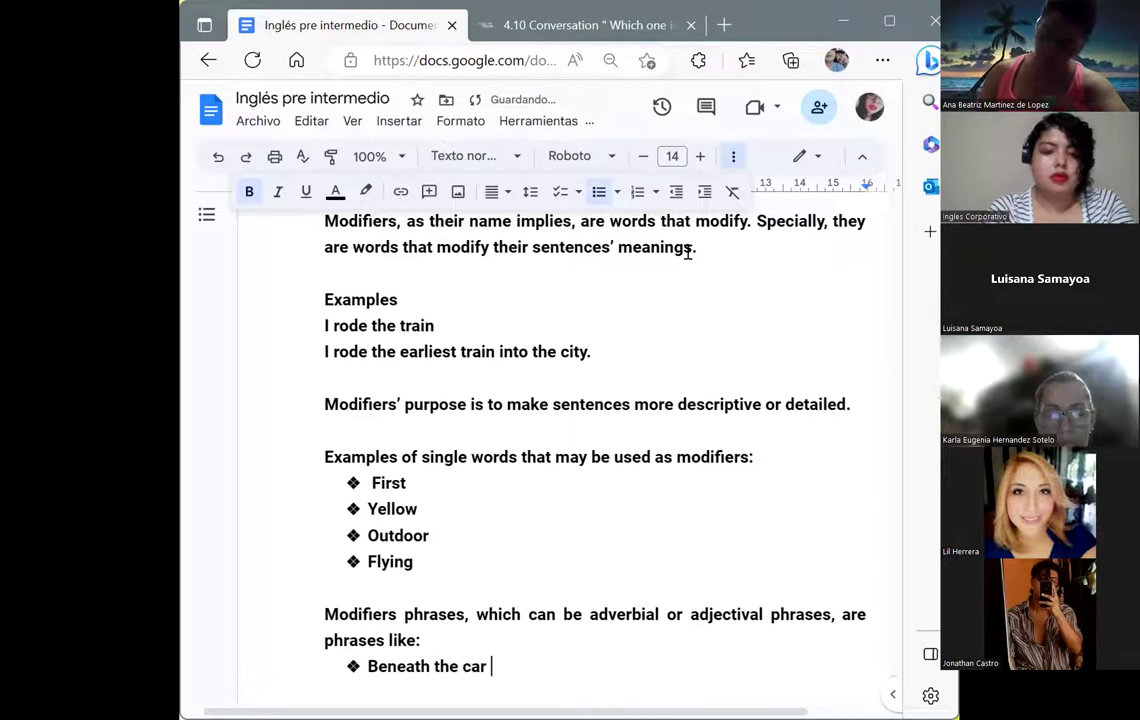
pyautogui.press('Return')
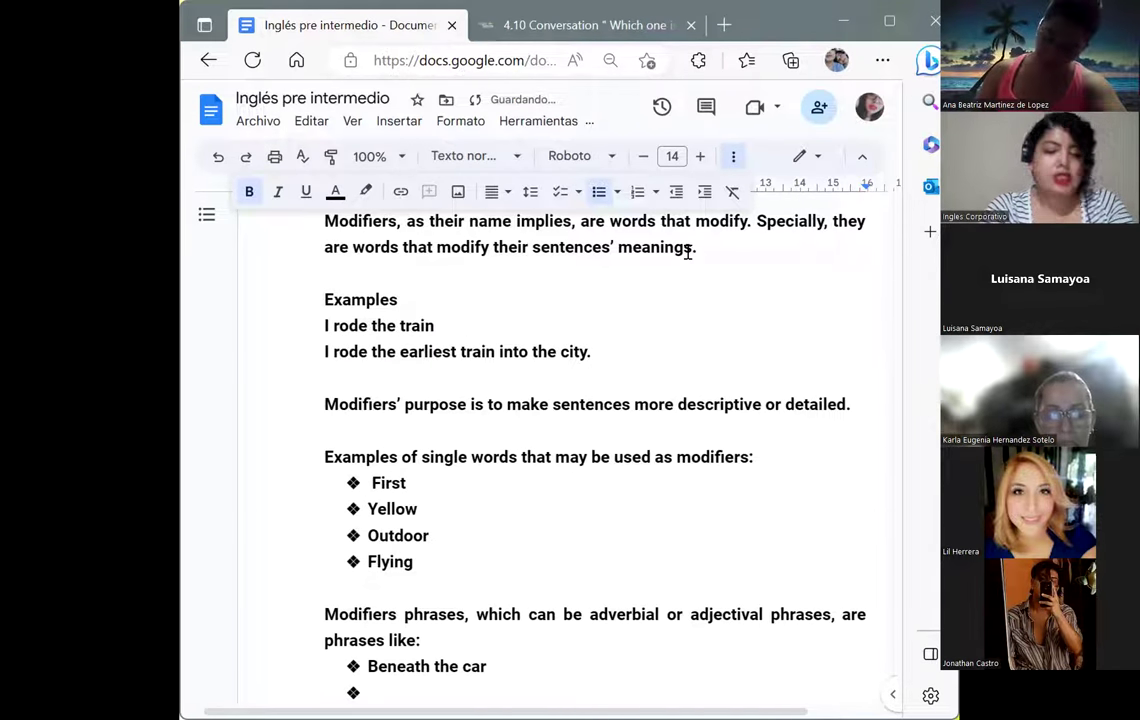
pyautogui.write('A some')
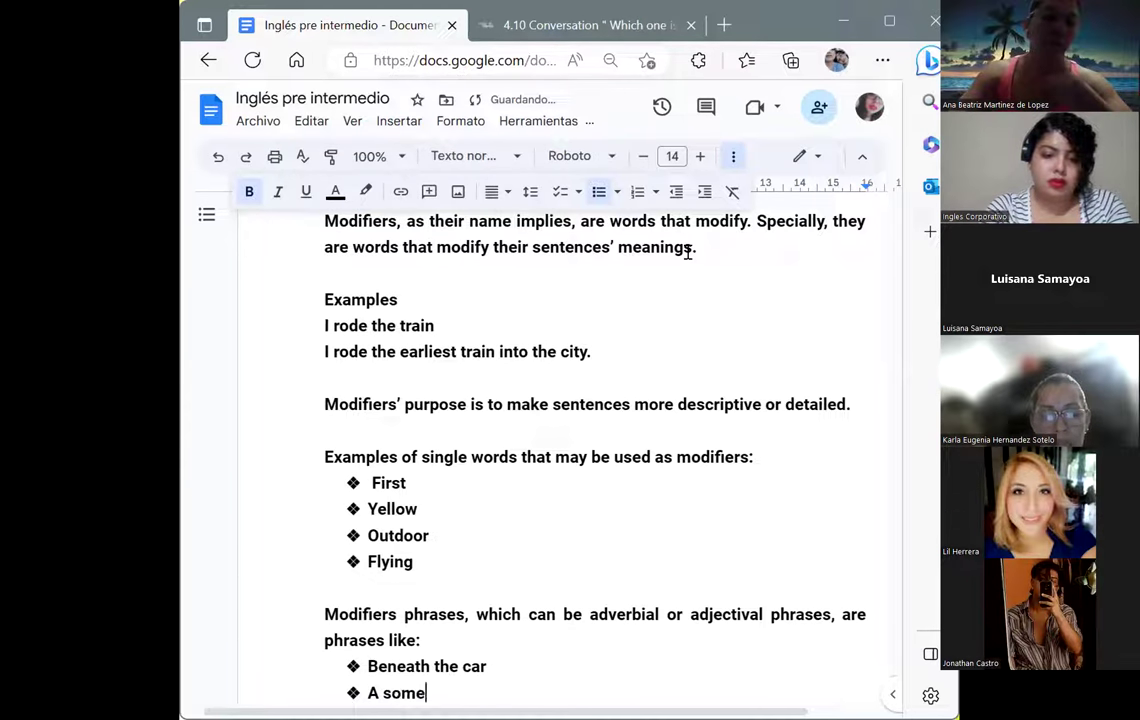
pyautogui.write('what ')
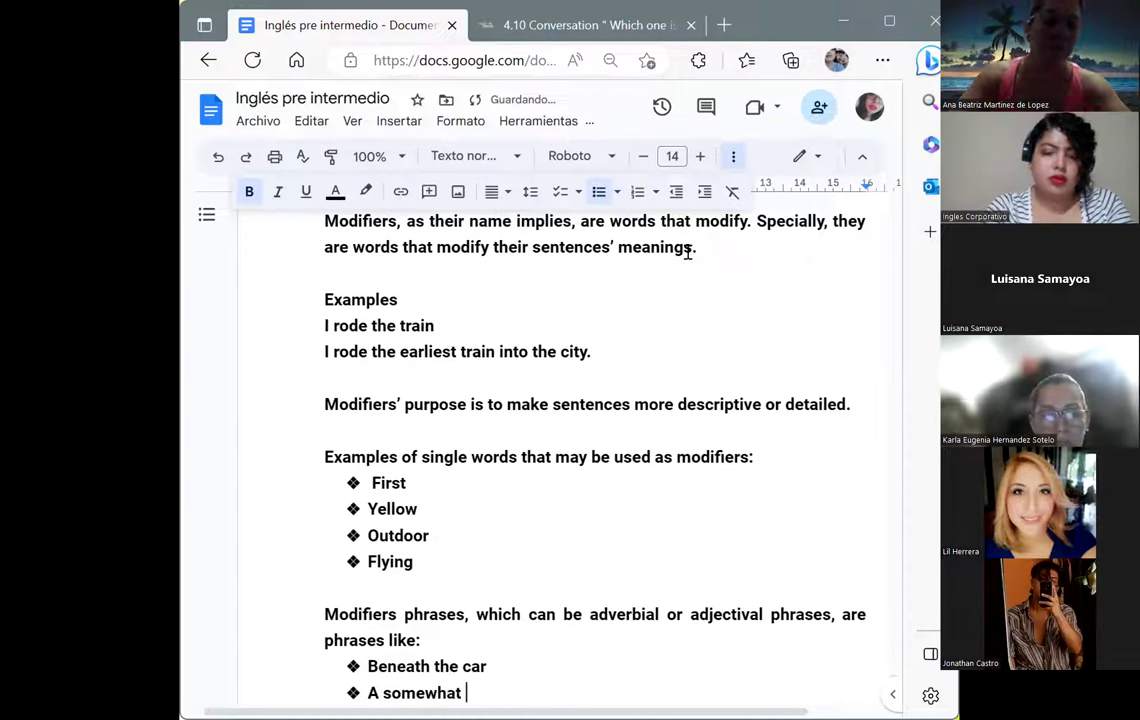
pyautogui.write('slow')
pyautogui.press('Return')
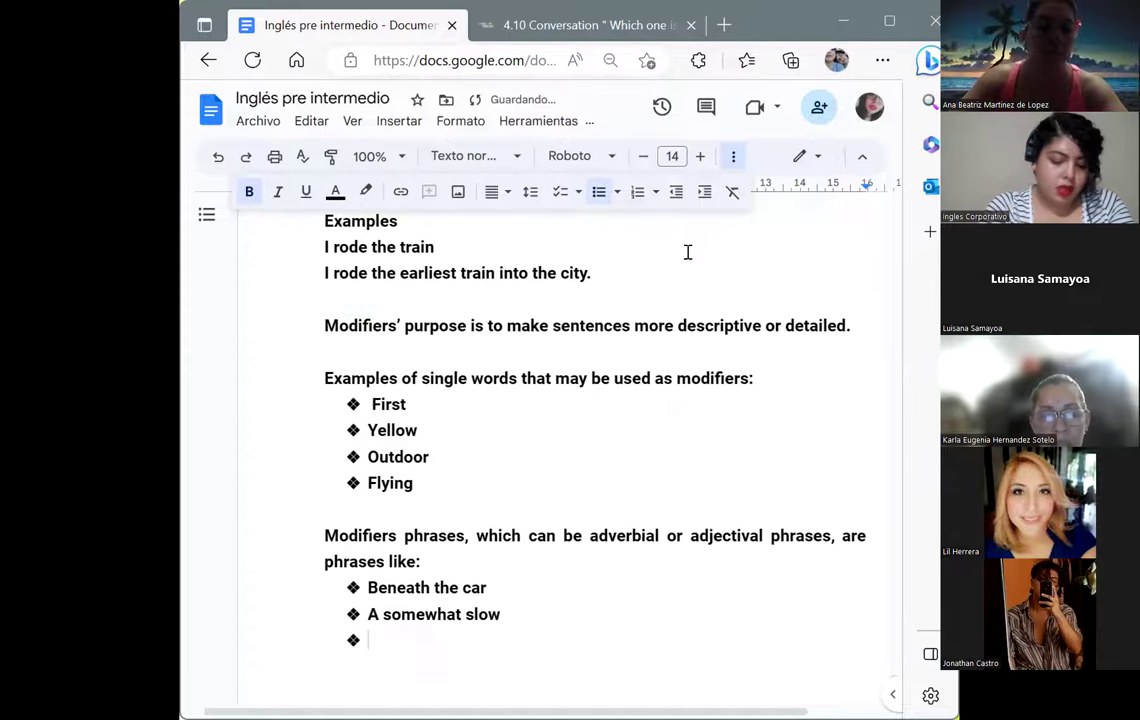
pyautogui.write('Wi')
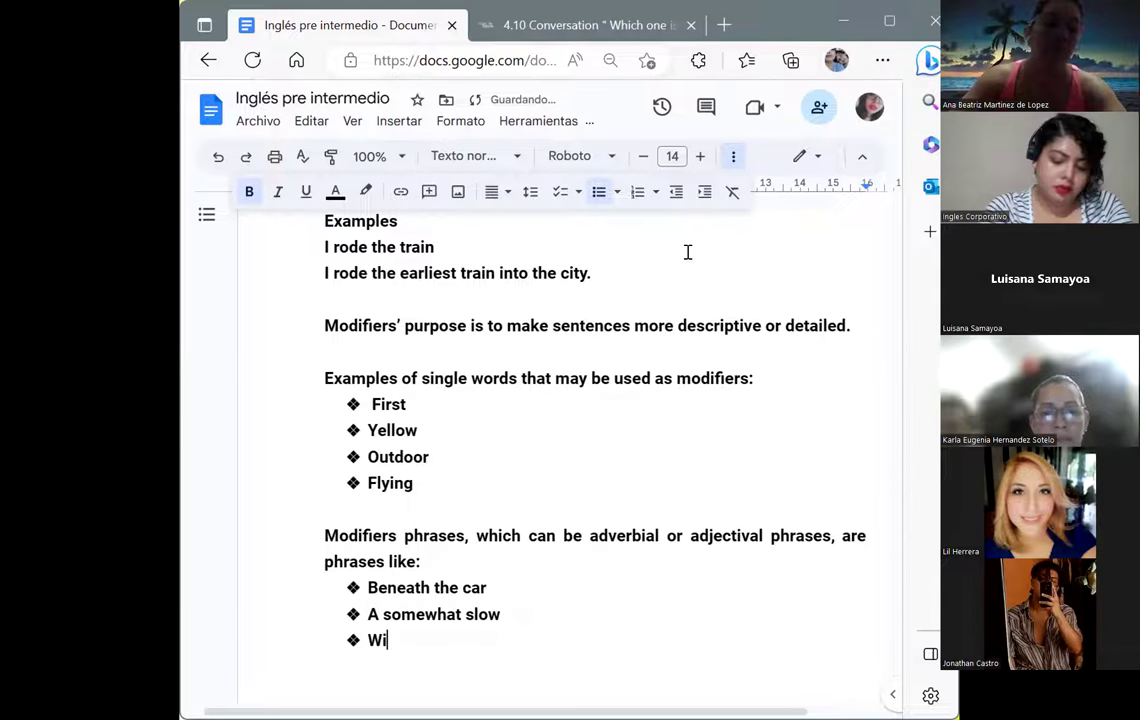
pyautogui.write('y')
pyautogui.press('BackSpace')
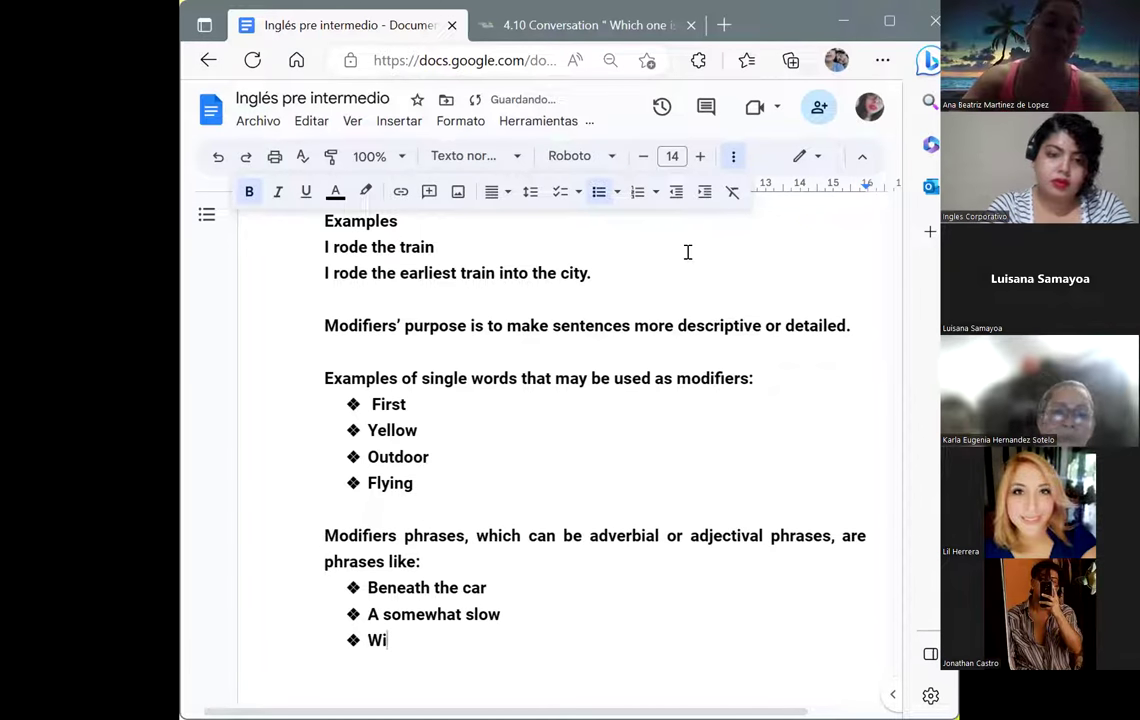
pyautogui.write('thout a care')
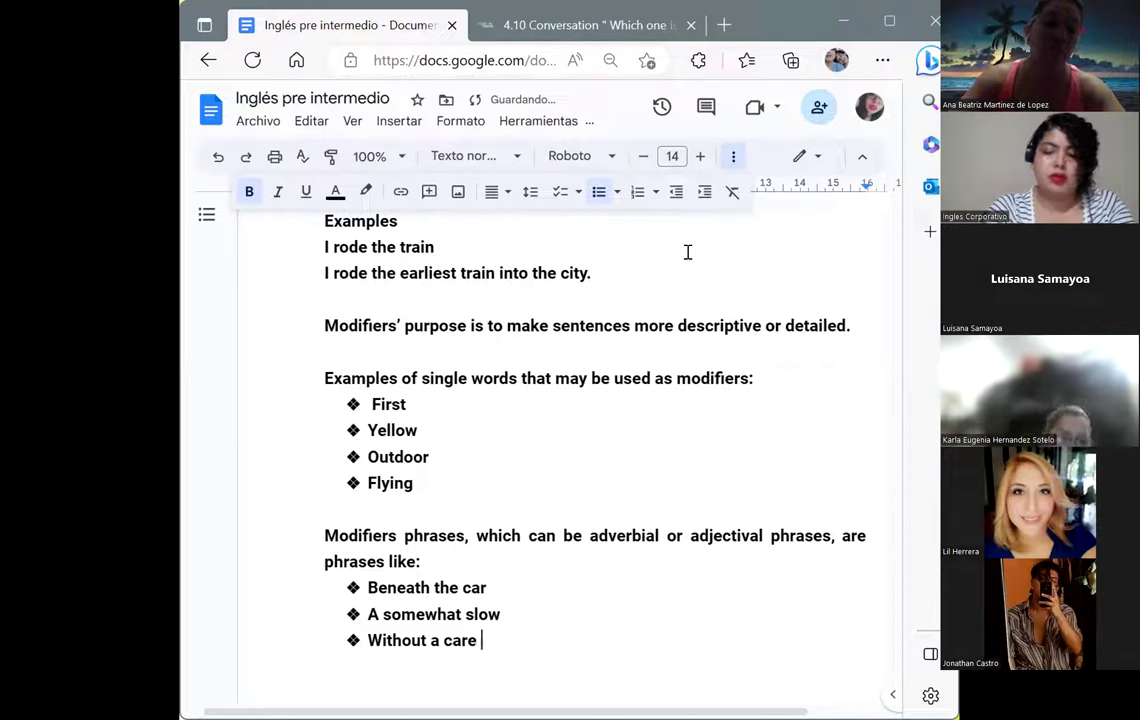
pyautogui.press('Return')
pyautogui.press('Return')
pyautogui.press('BackSpace')
pyautogui.press('BackSpace')
pyautogui.press('BackSpace')
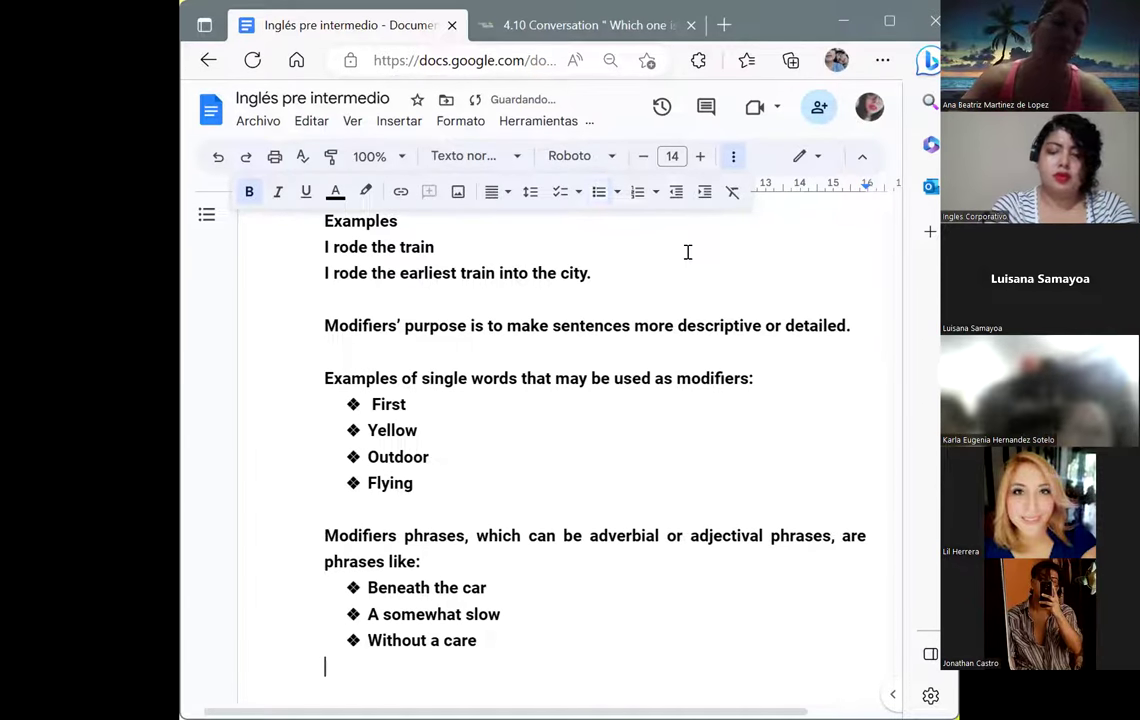
pyautogui.press('Return')
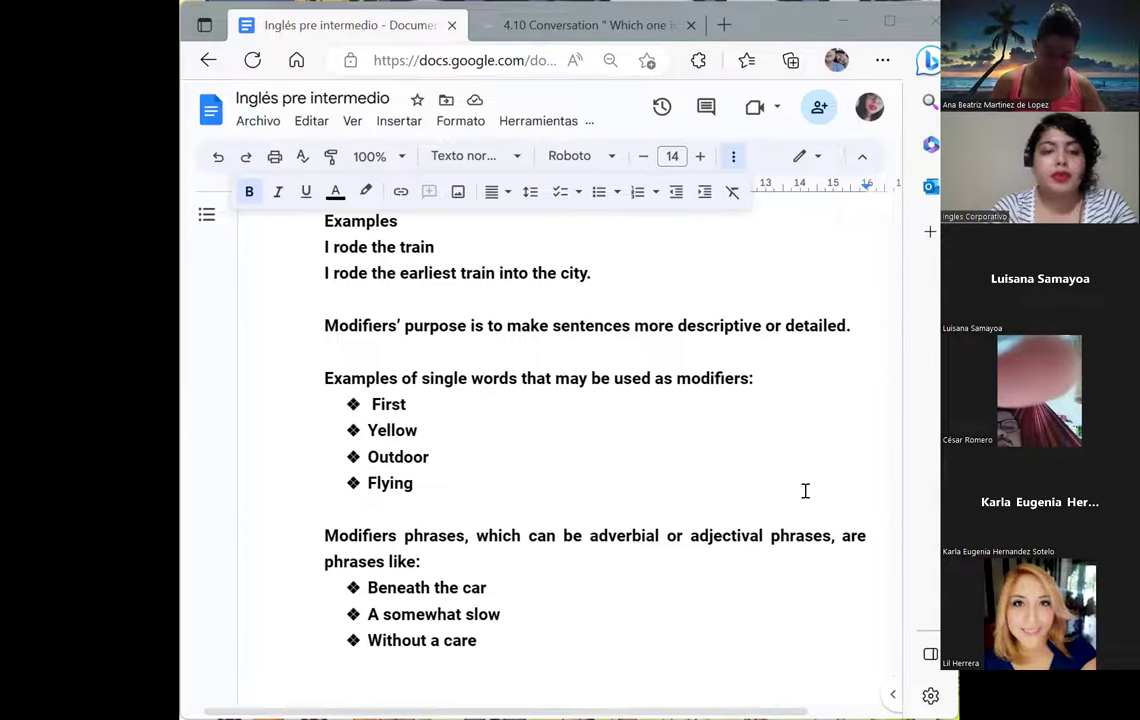
# - After a blank line, write 'Sometimes, clauses act as modifiers…' ending with 'can look like:'
pyautogui.click(601, 666)
pyautogui.write('Sometimes')
pyautogui.click(295, 657)
pyautogui.press('Return')
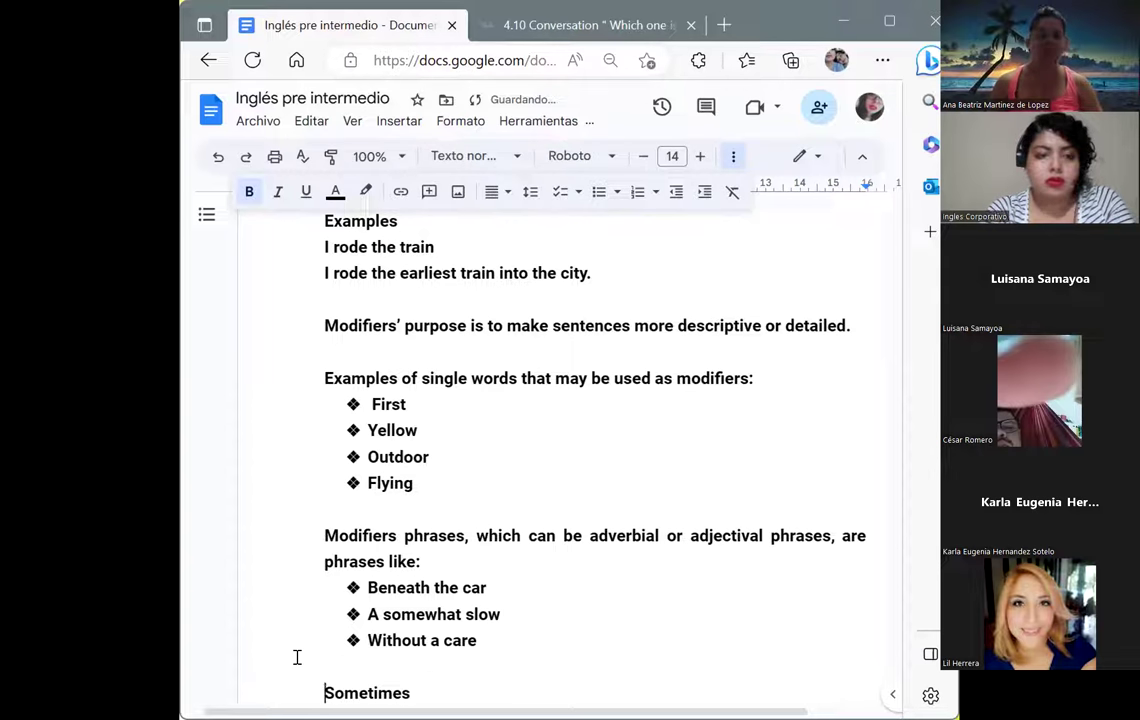
pyautogui.click(435, 694)
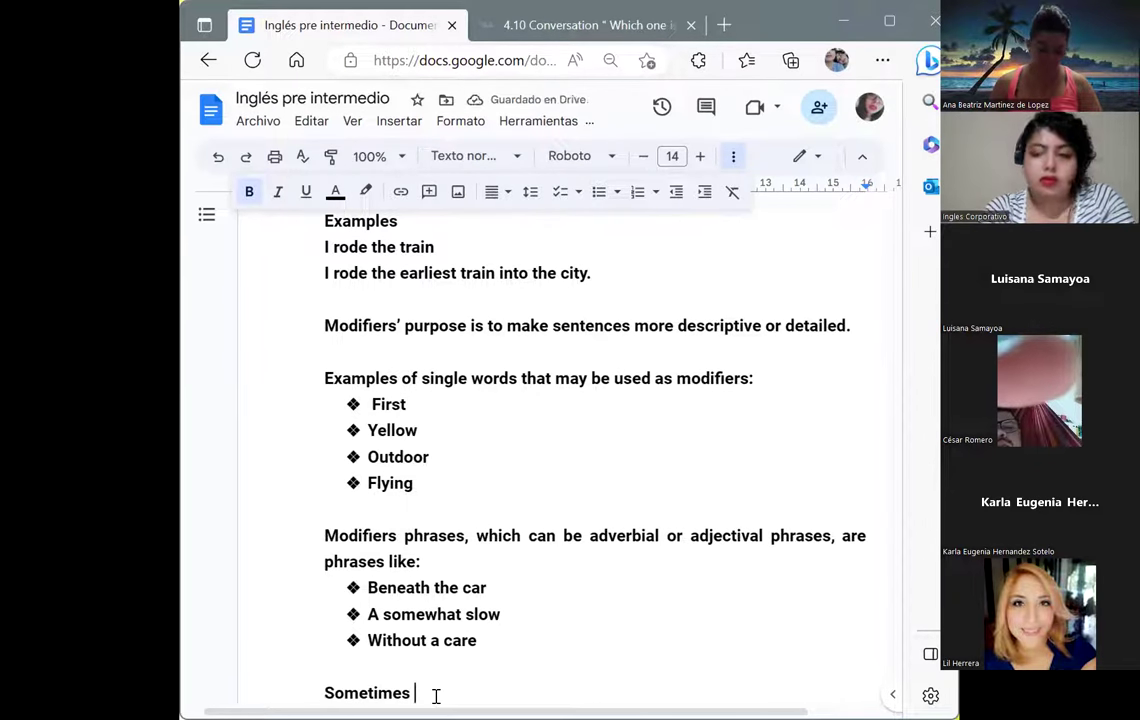
pyautogui.press('BackSpace')
pyautogui.write(', c')
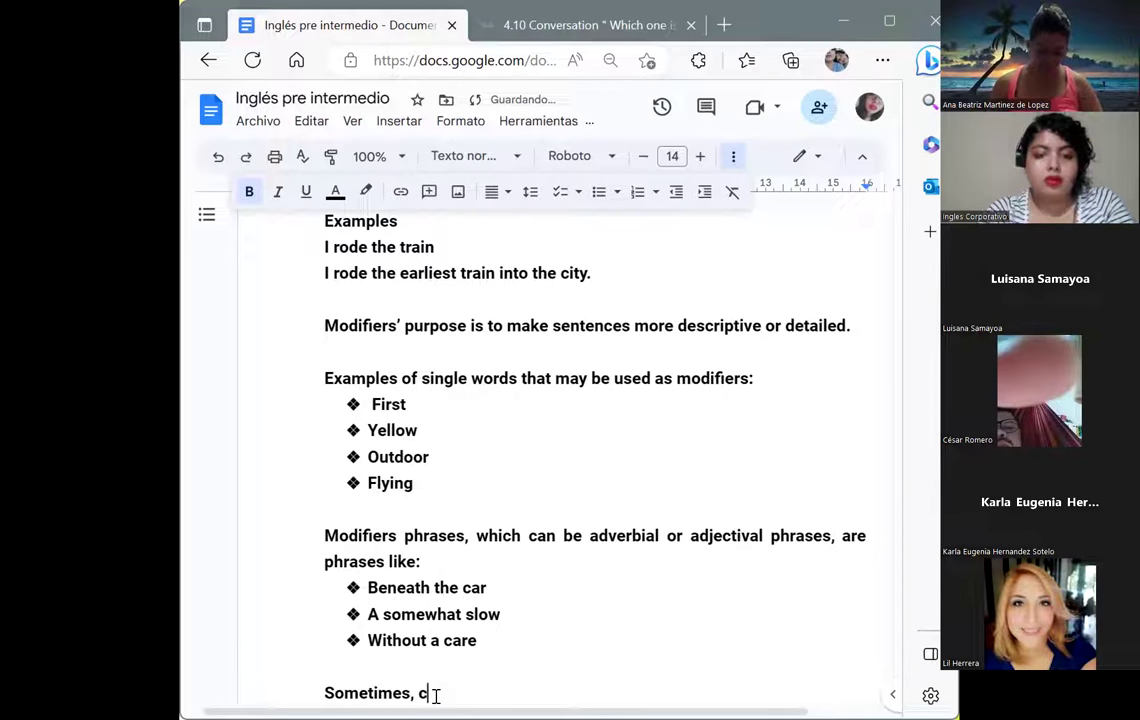
pyautogui.write('lauses ')
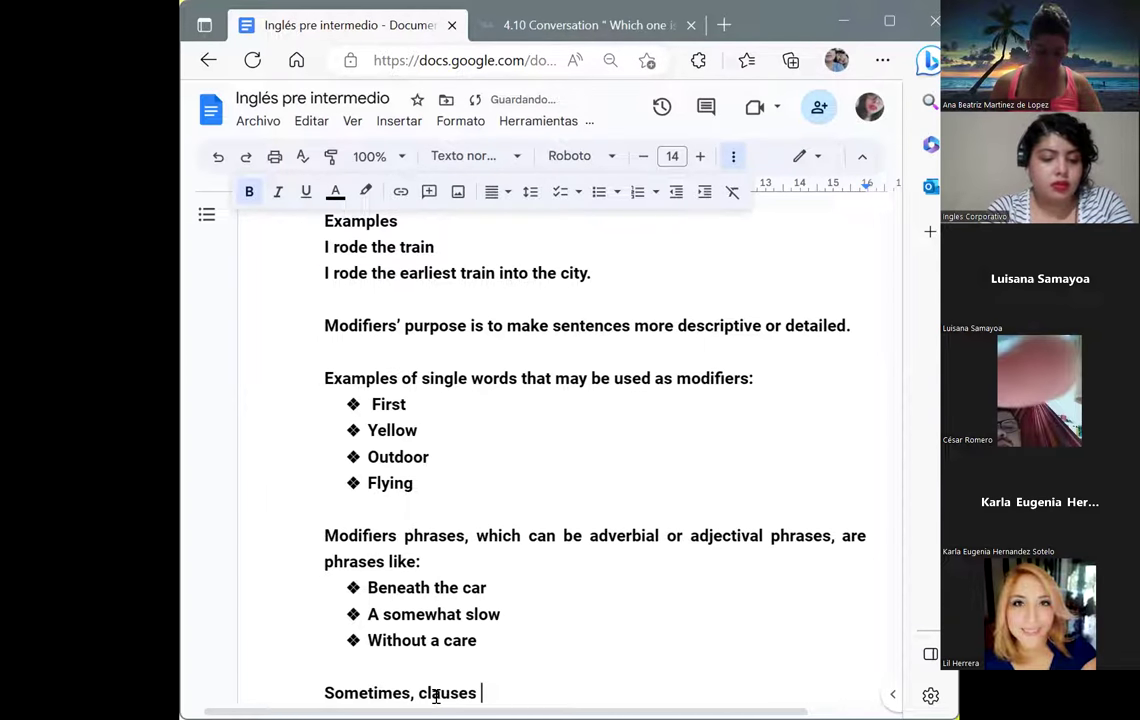
pyautogui.write('act a')
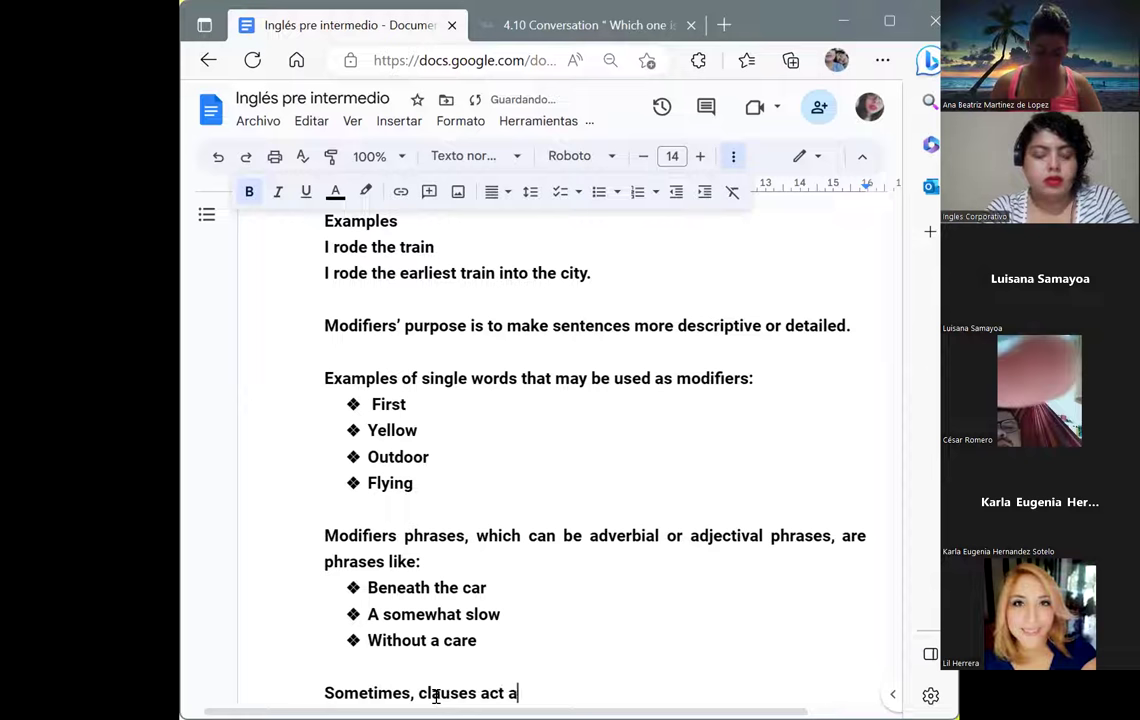
pyautogui.write('s modi')
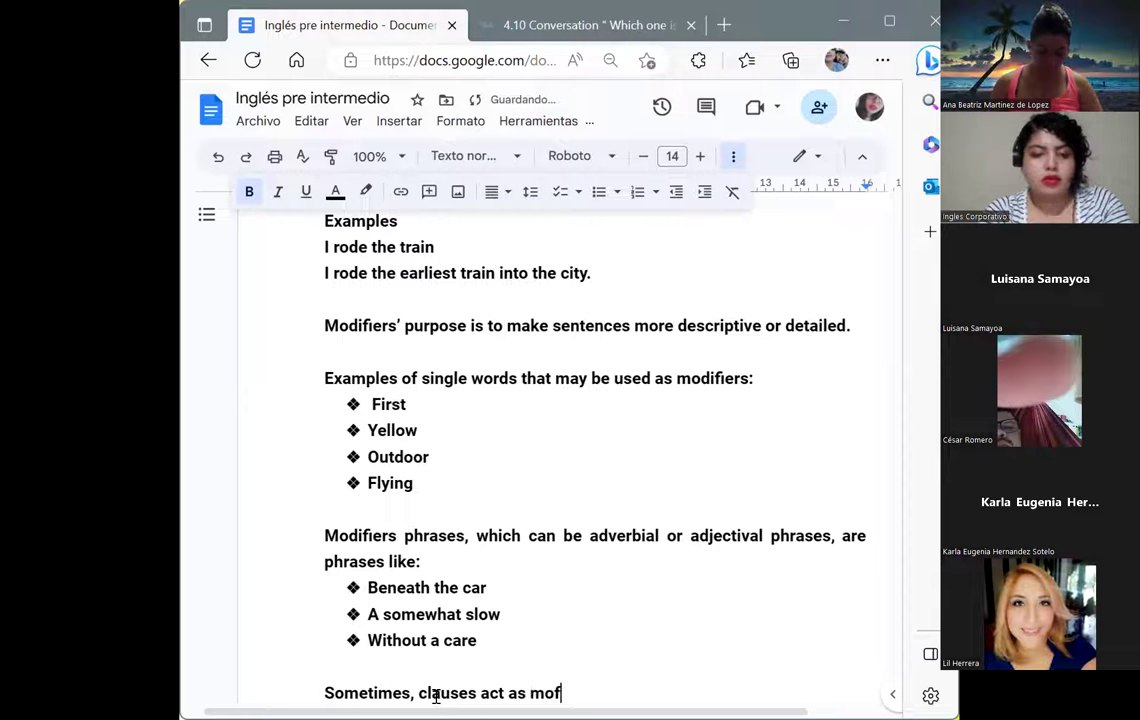
pyautogui.write('fiers')
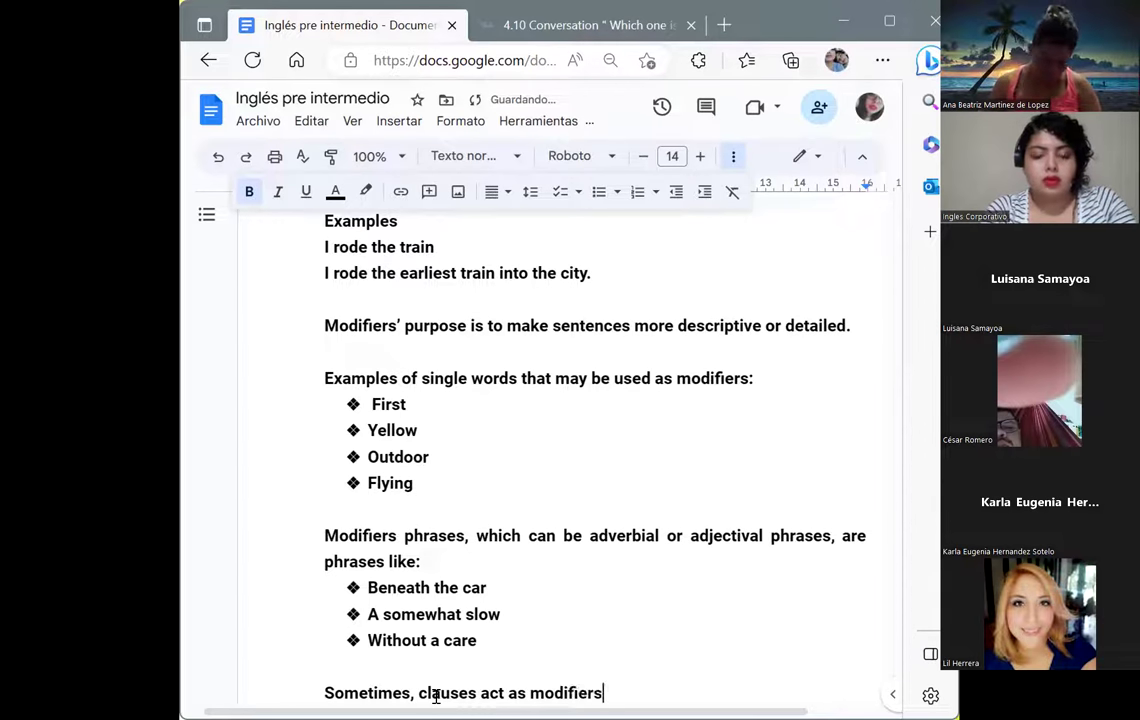
pyautogui.write('. ')
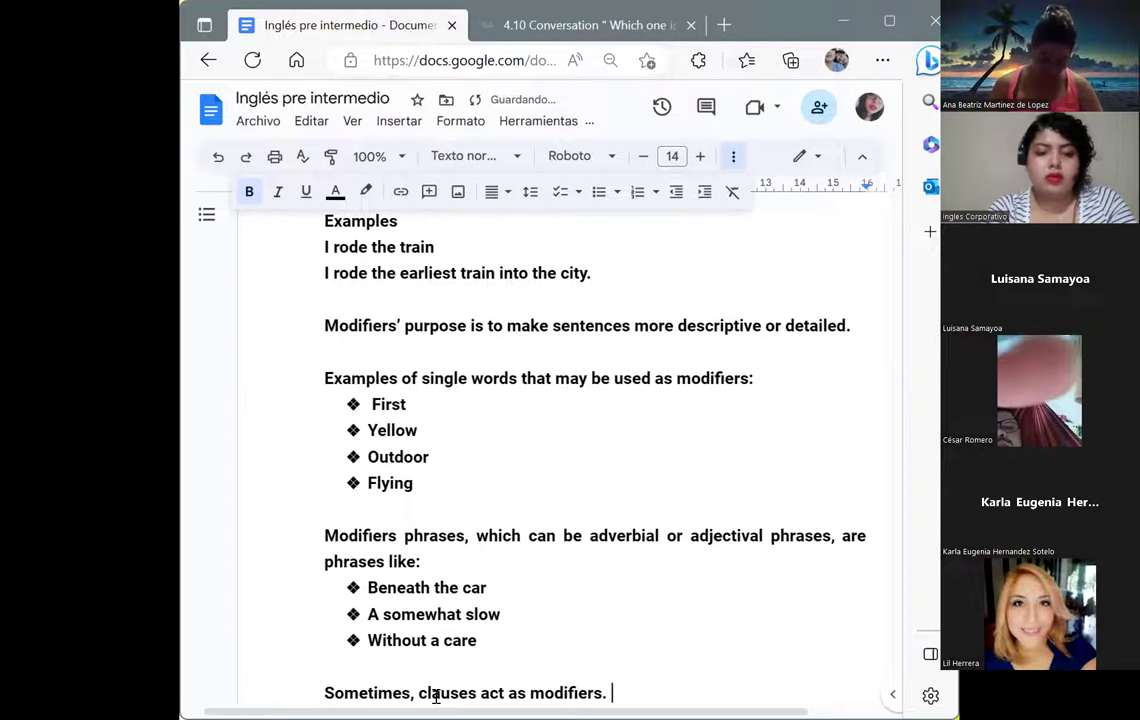
pyautogui.write('These, t')
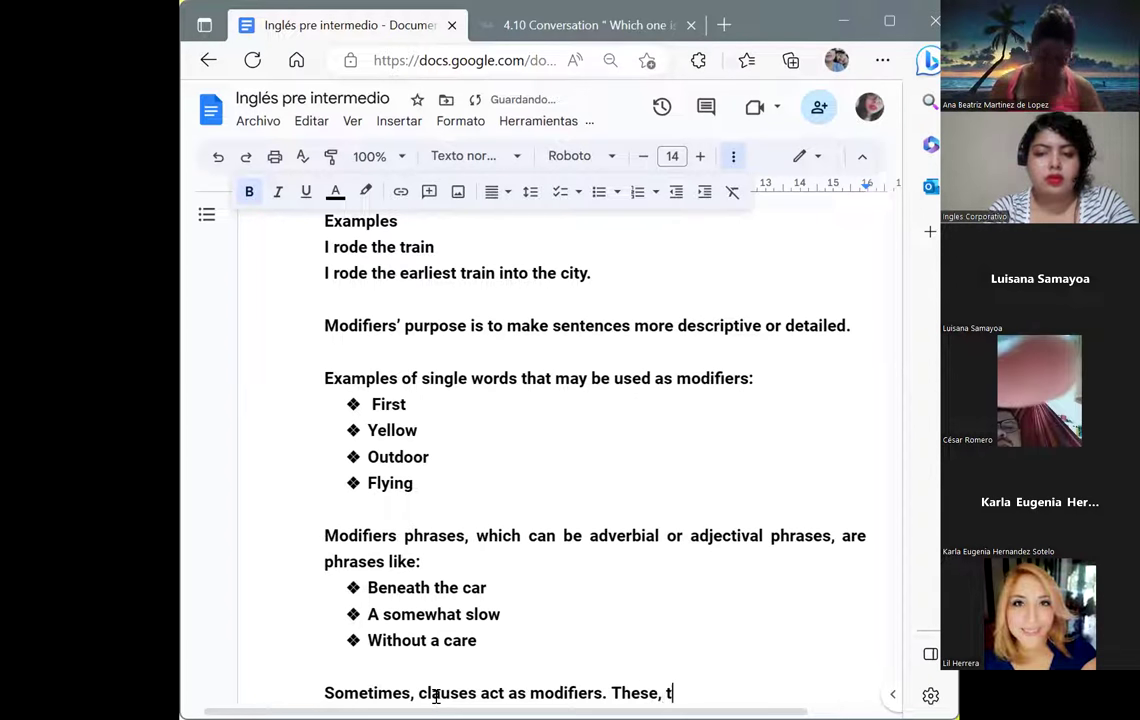
pyautogui.write('oo, ')
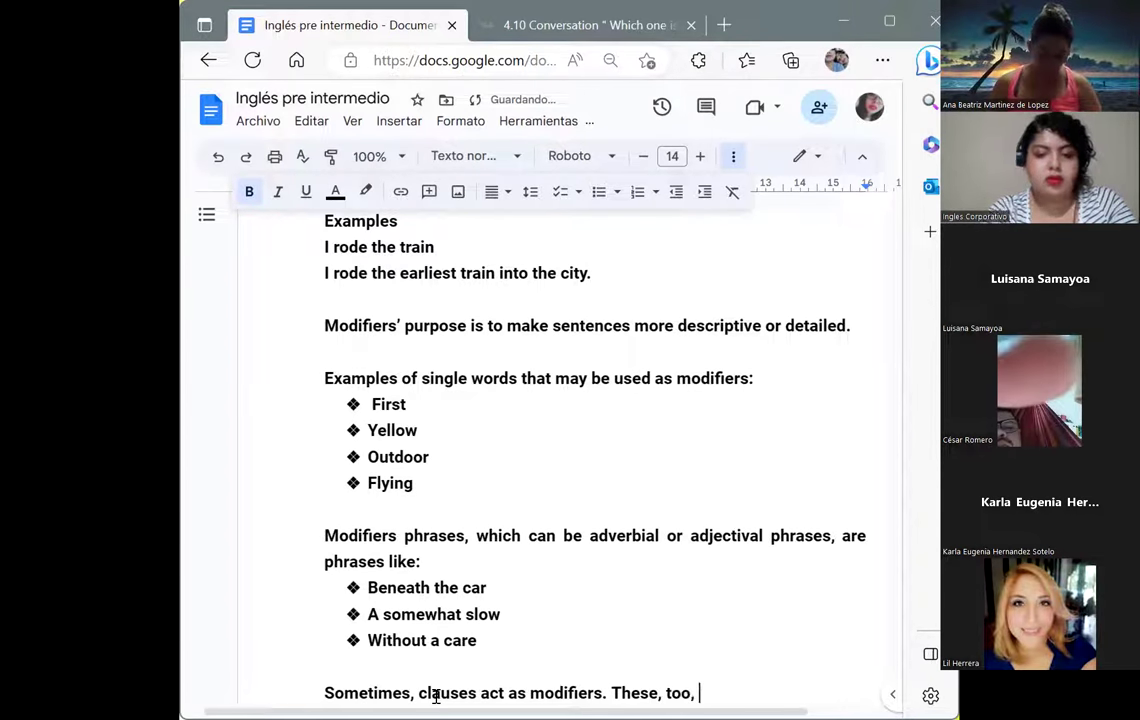
pyautogui.write('are gener')
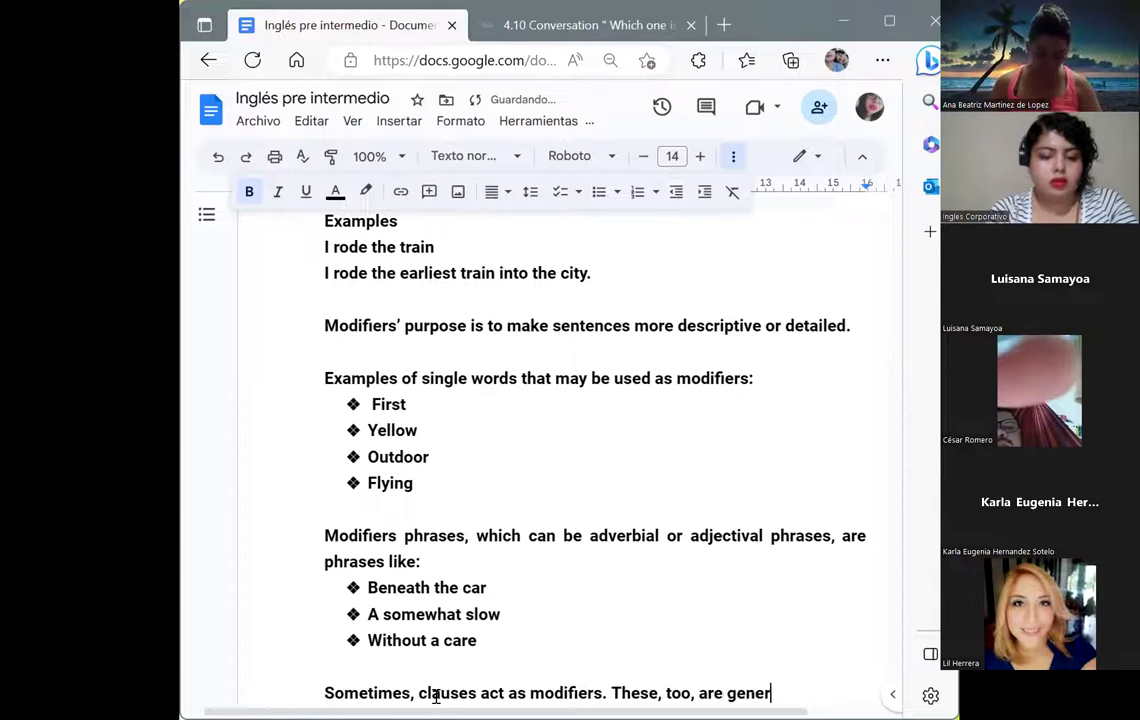
pyautogui.write('ally ')
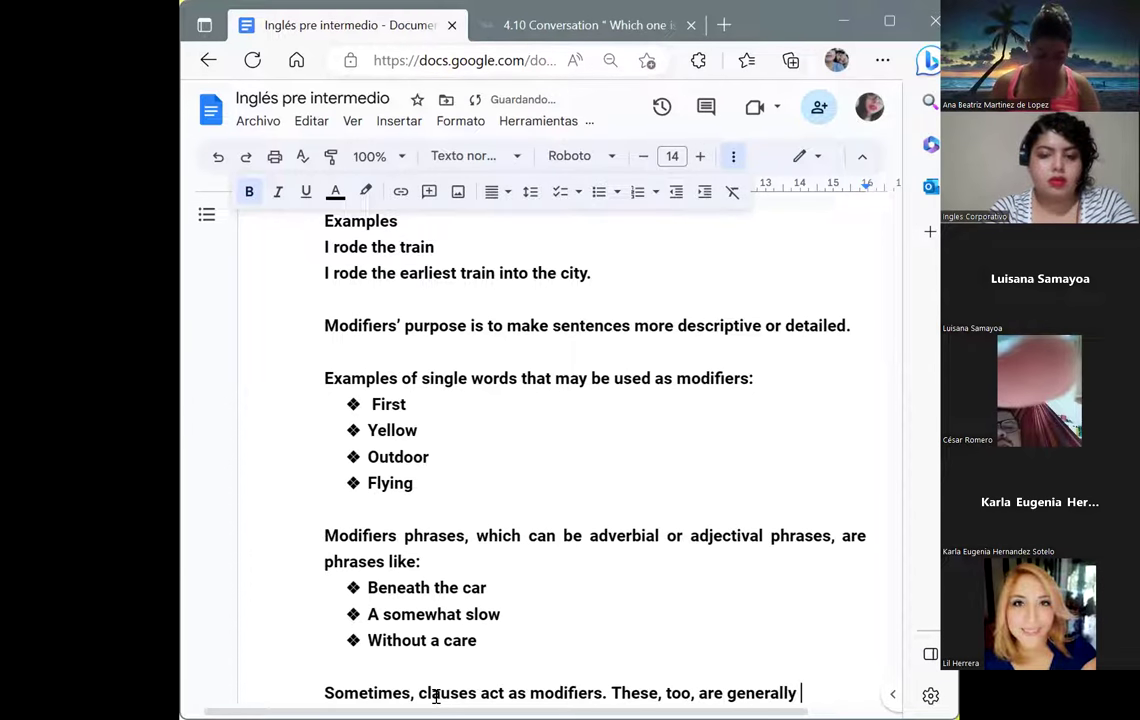
pyautogui.write('eit')
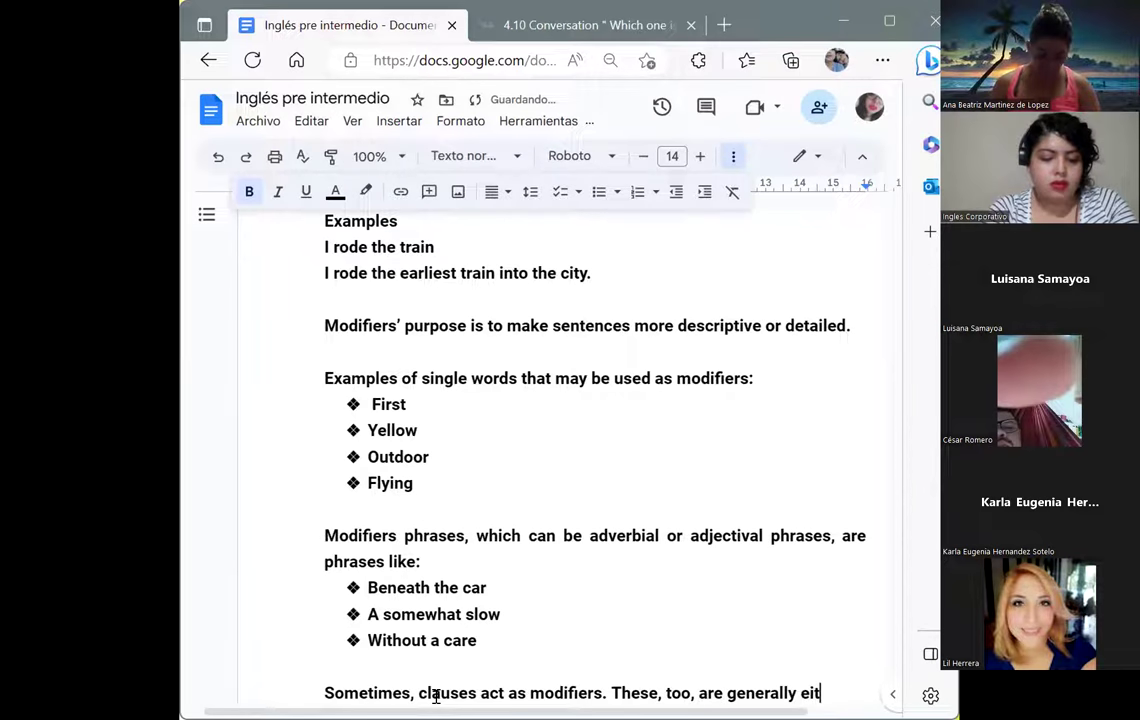
pyautogui.write('her adverbial ')
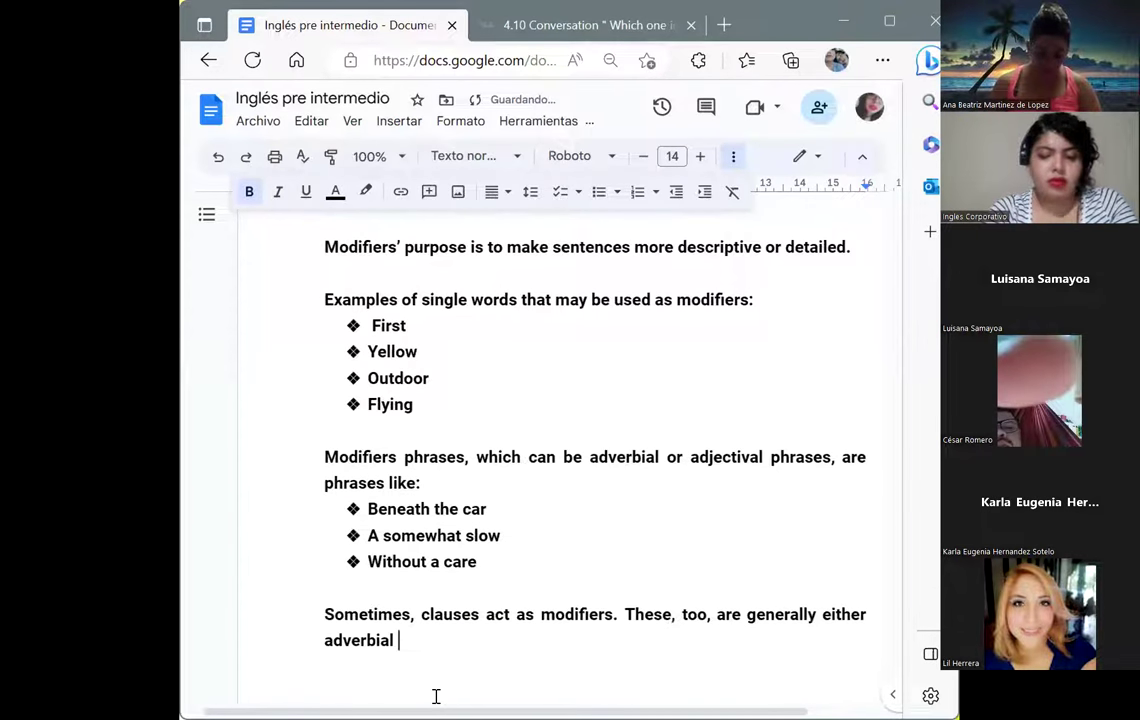
pyautogui.write('or ad')
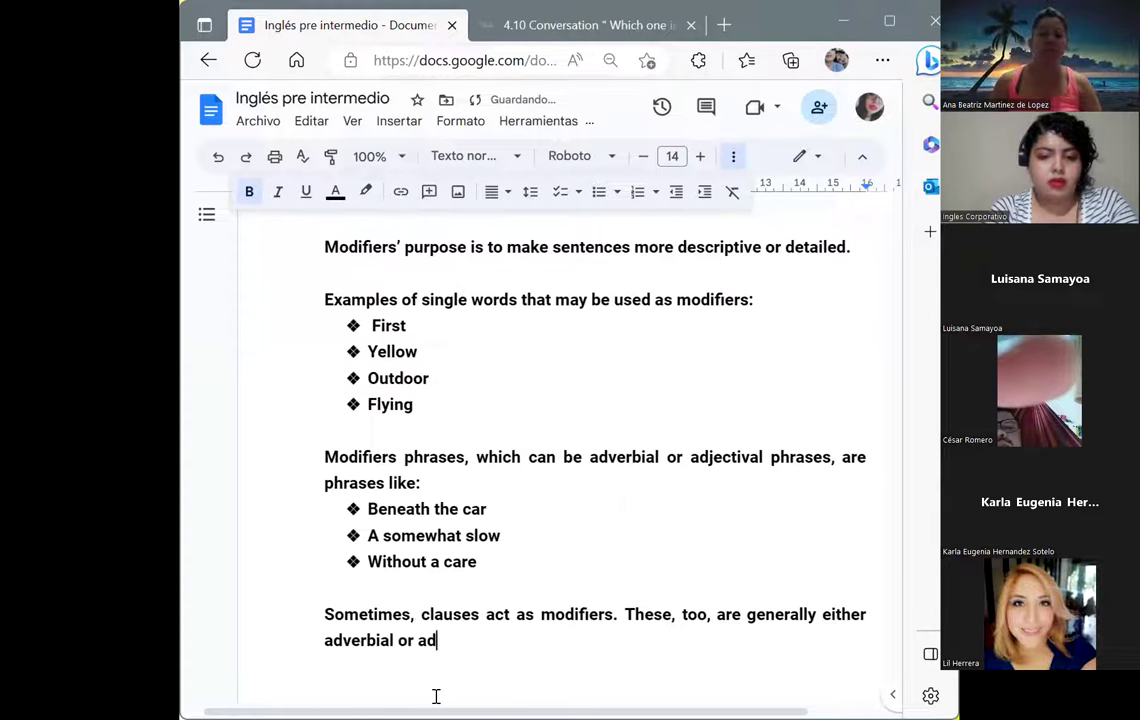
pyautogui.write('jectival')
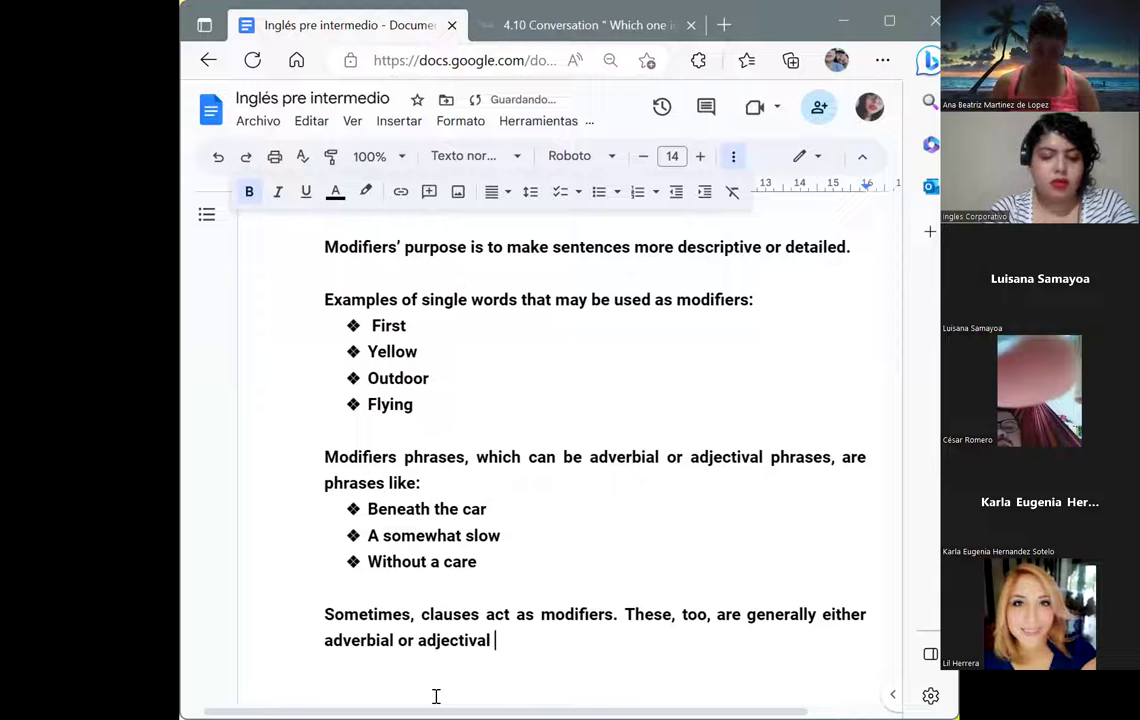
pyautogui.write(' and can ')
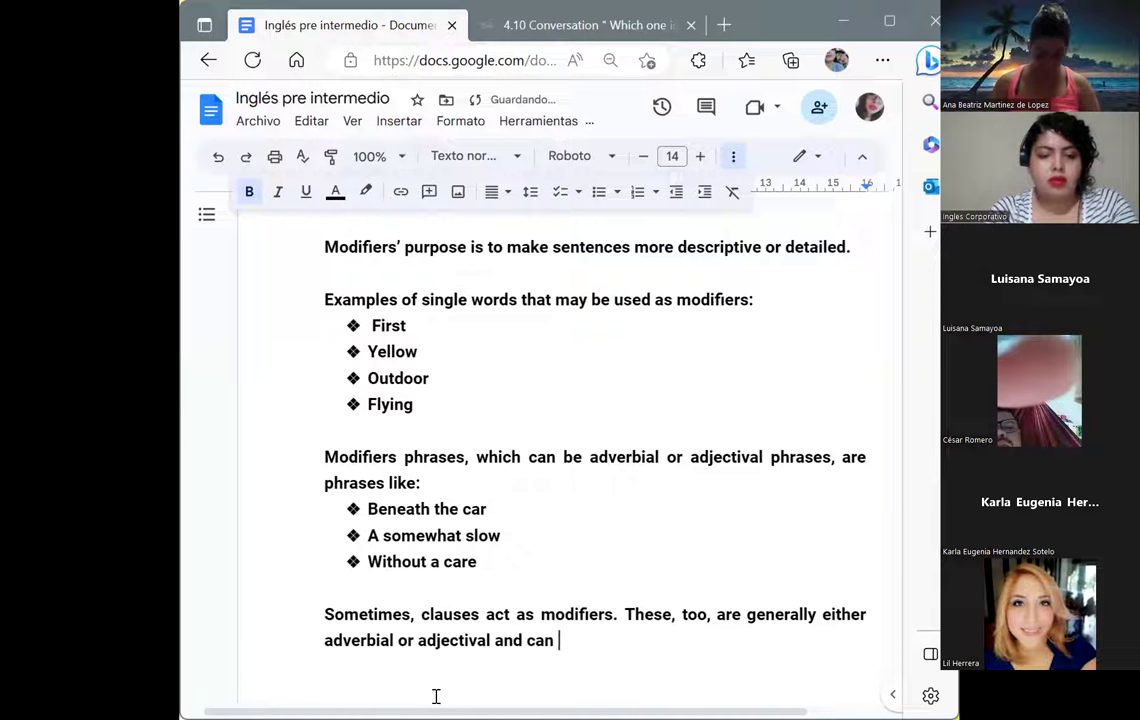
pyautogui.write('lok')
pyautogui.press('BackSpace')
pyautogui.write('ok')
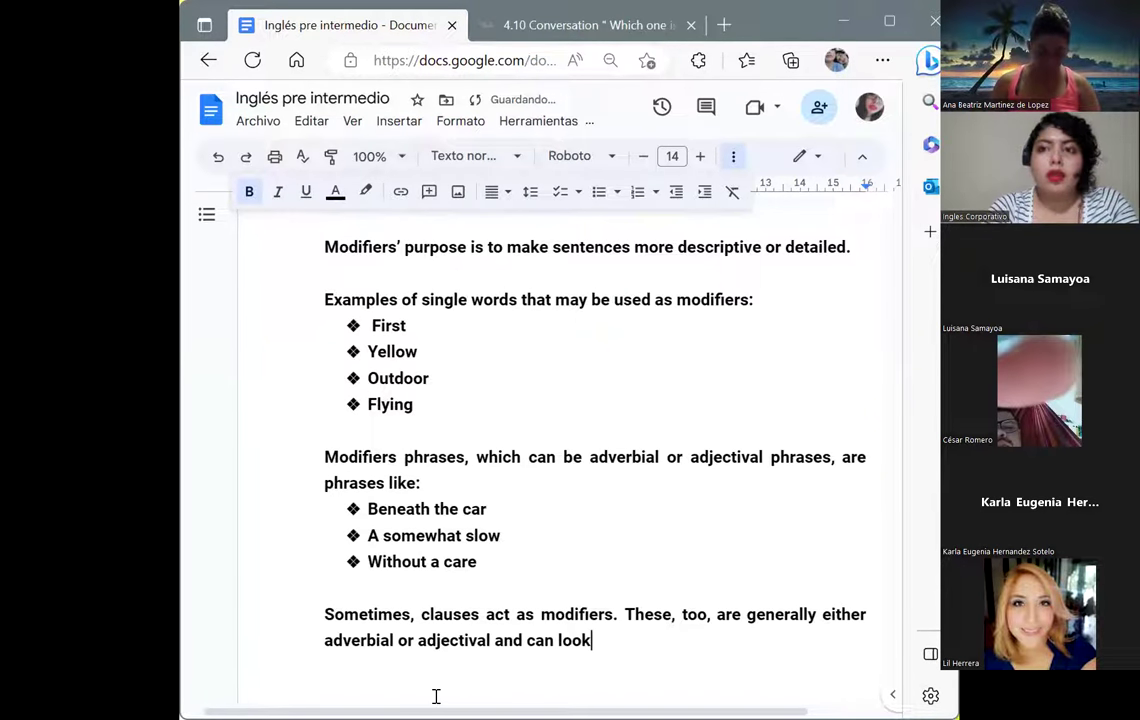
pyautogui.write(' like:')
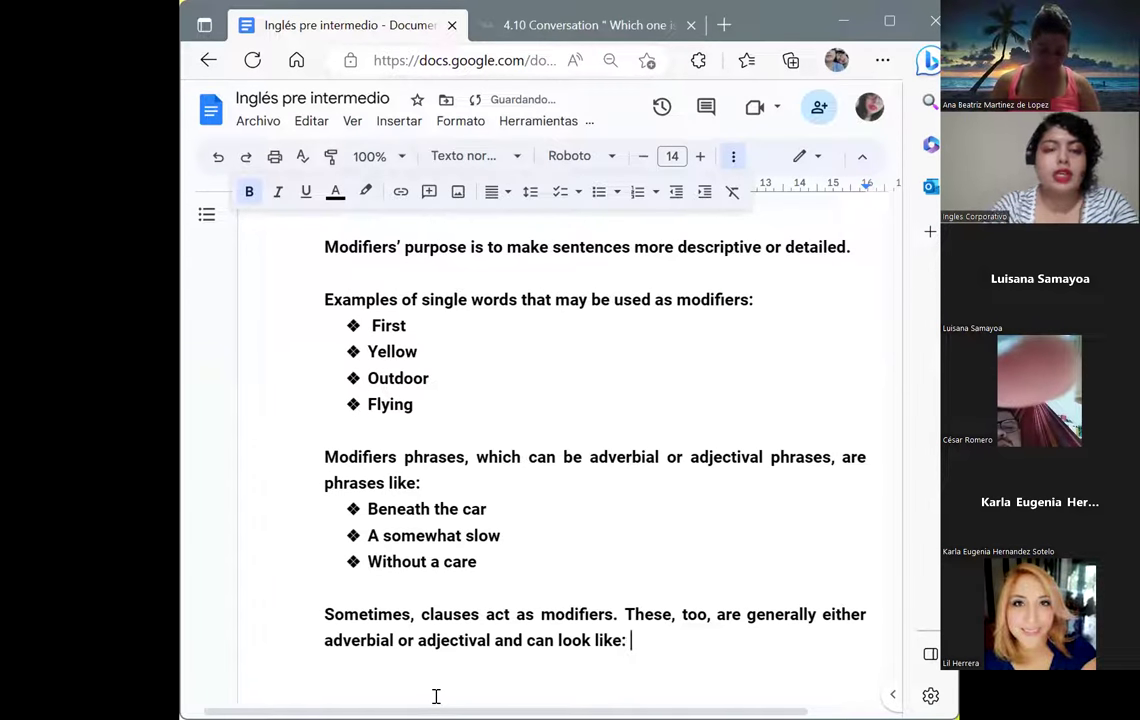
pyautogui.press('Return')
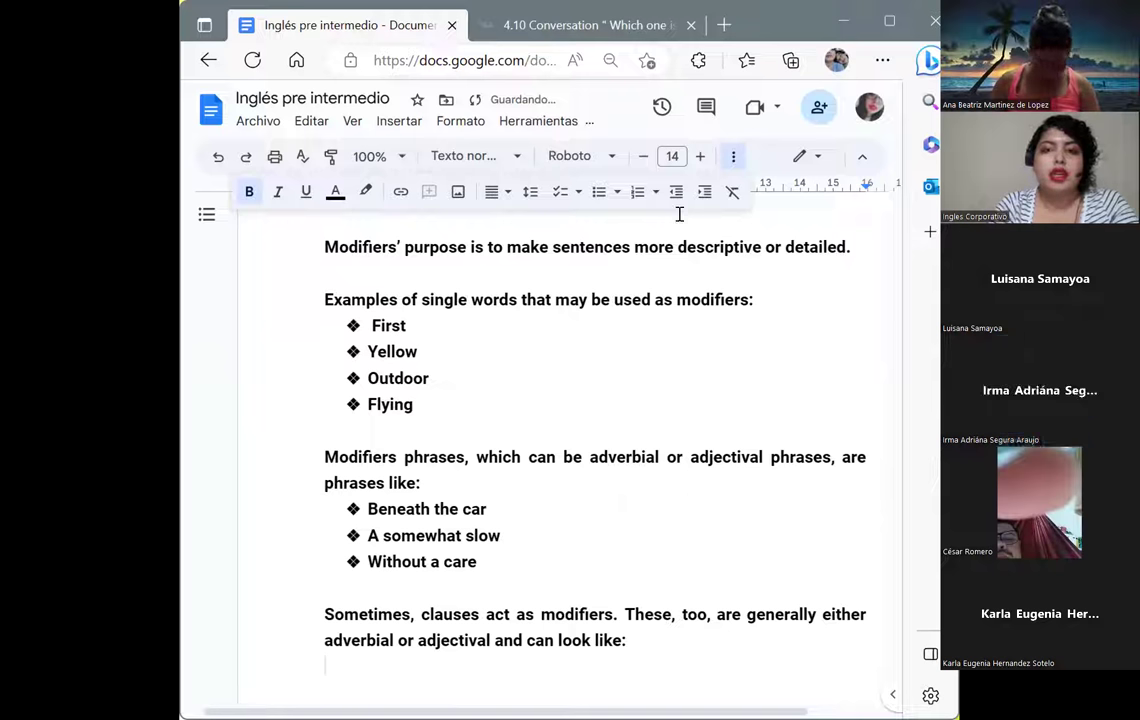
# - Add a ❖-bulleted list: When The sun rises, Who wore gray jeans, With excitement in her eyes
pyautogui.click(609, 198)
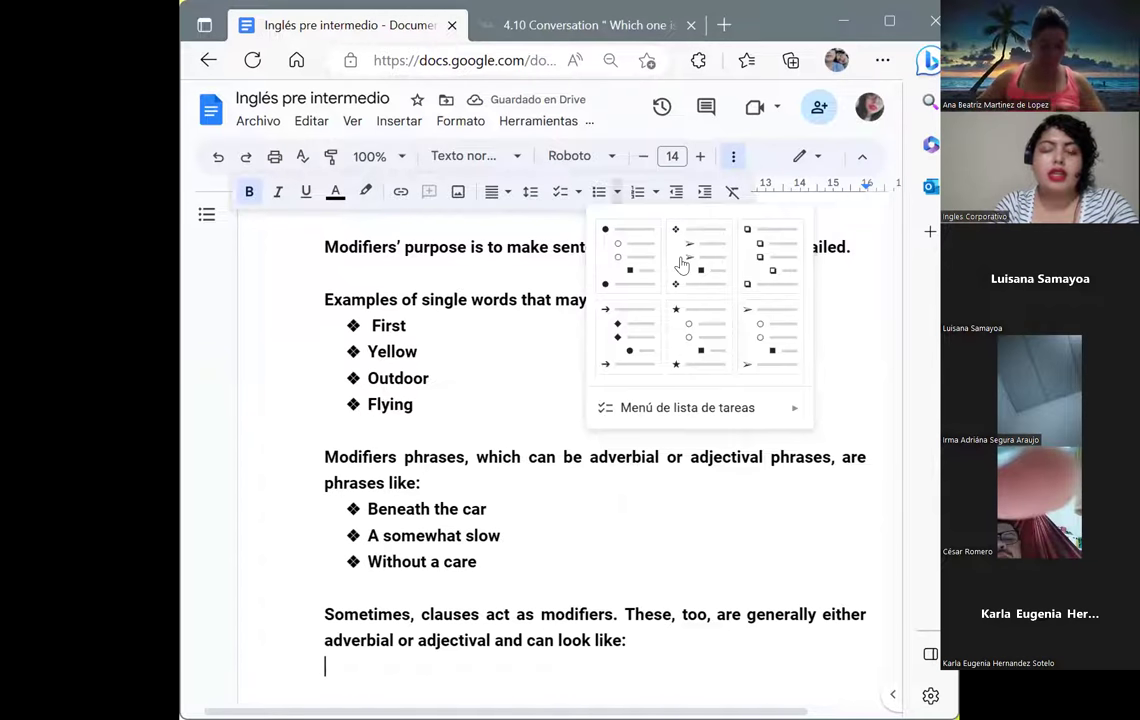
pyautogui.click(682, 258)
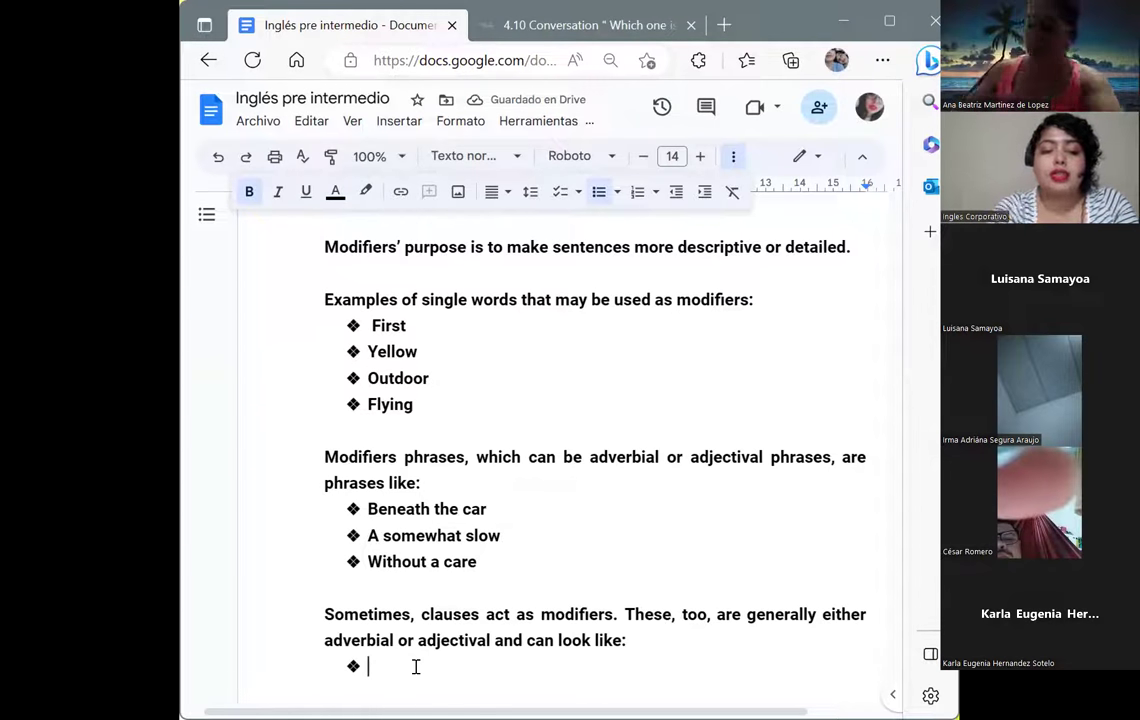
pyautogui.write('When The sun ris')
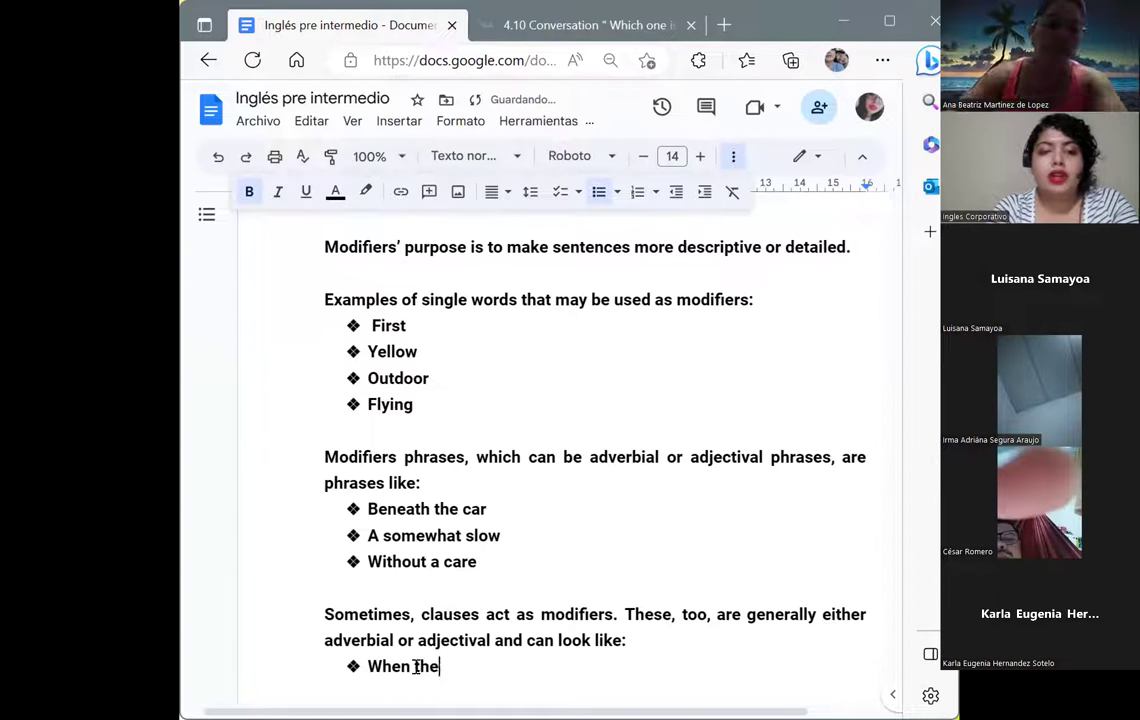
pyautogui.write('es +')
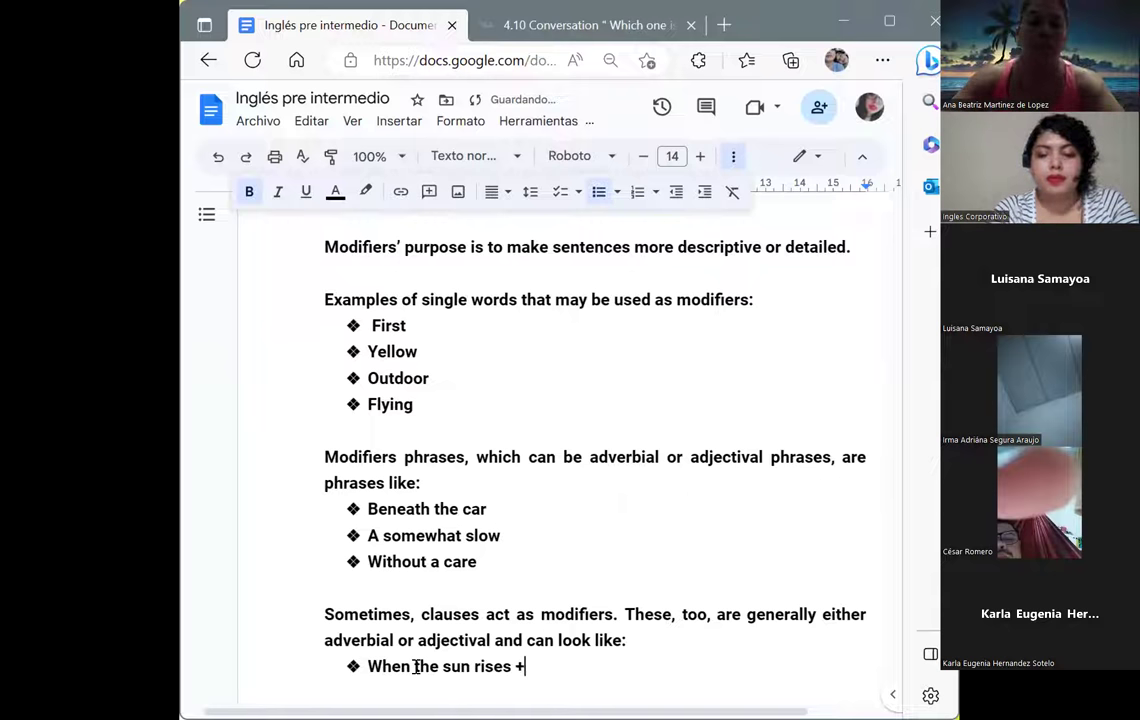
pyautogui.press('BackSpace')
pyautogui.press('Return')
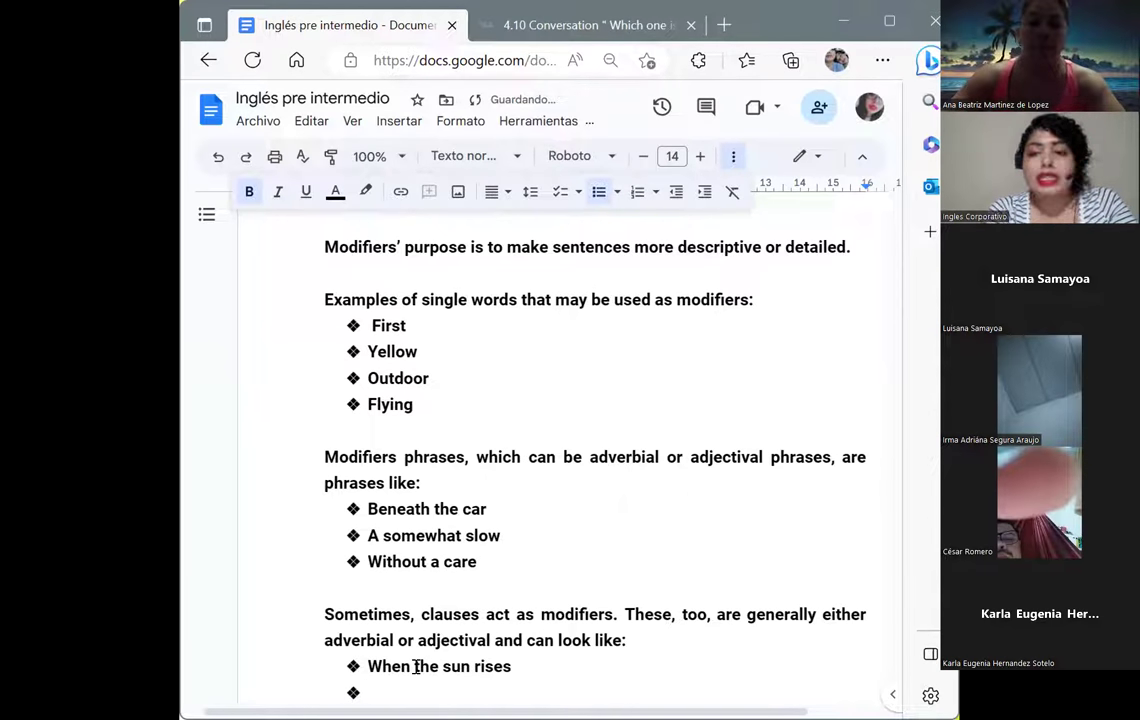
pyautogui.write('Who ')
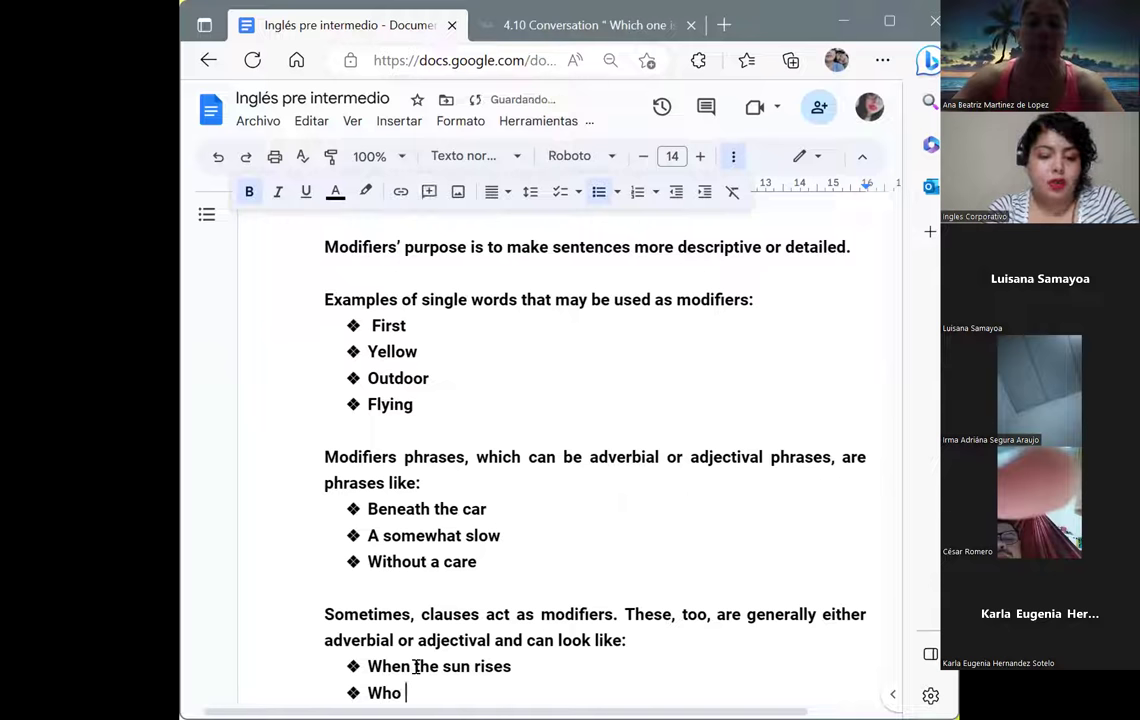
pyautogui.write('wore ')
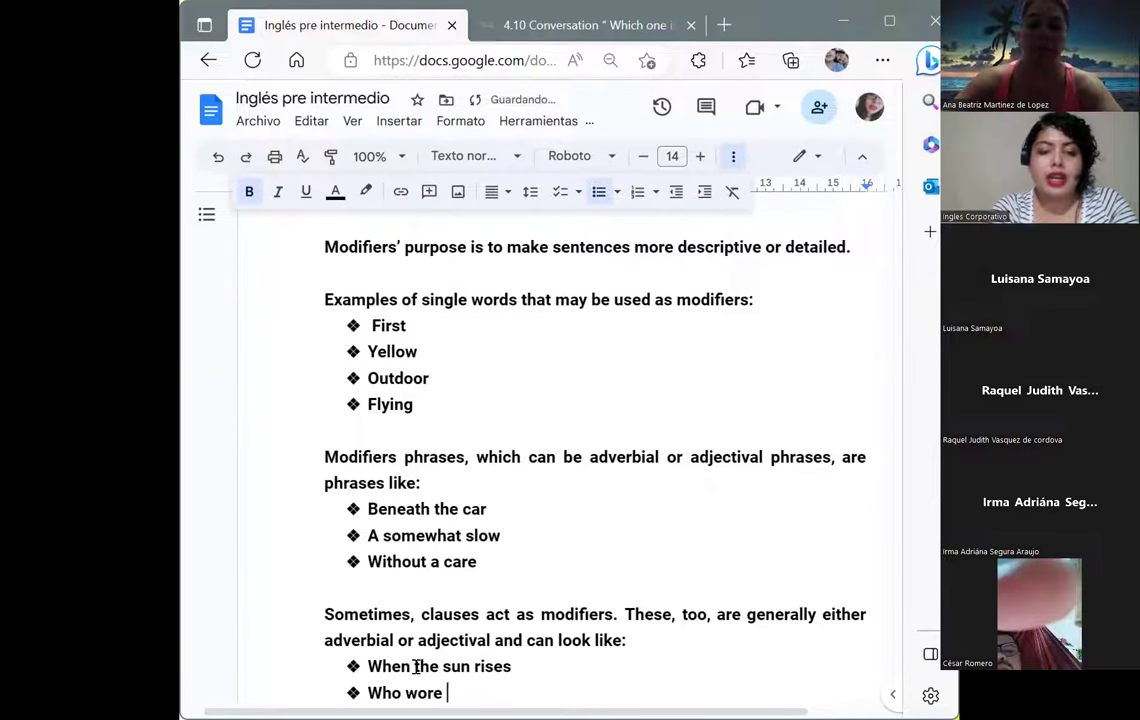
pyautogui.write('gray jeans')
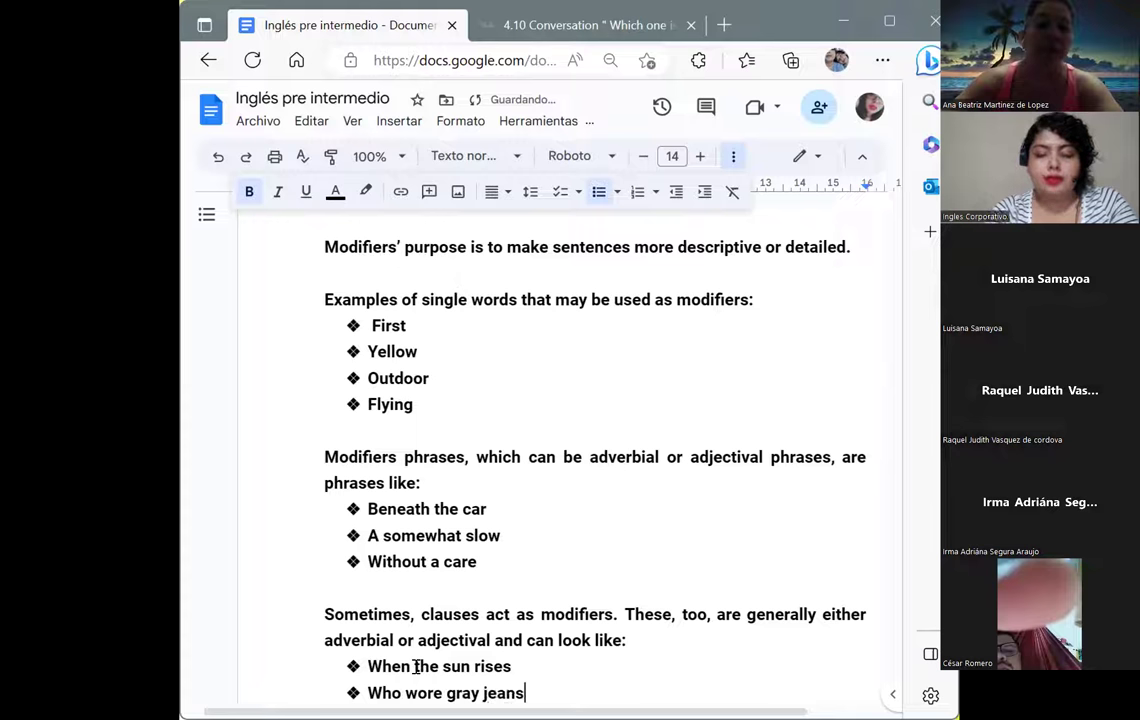
pyautogui.press('Return')
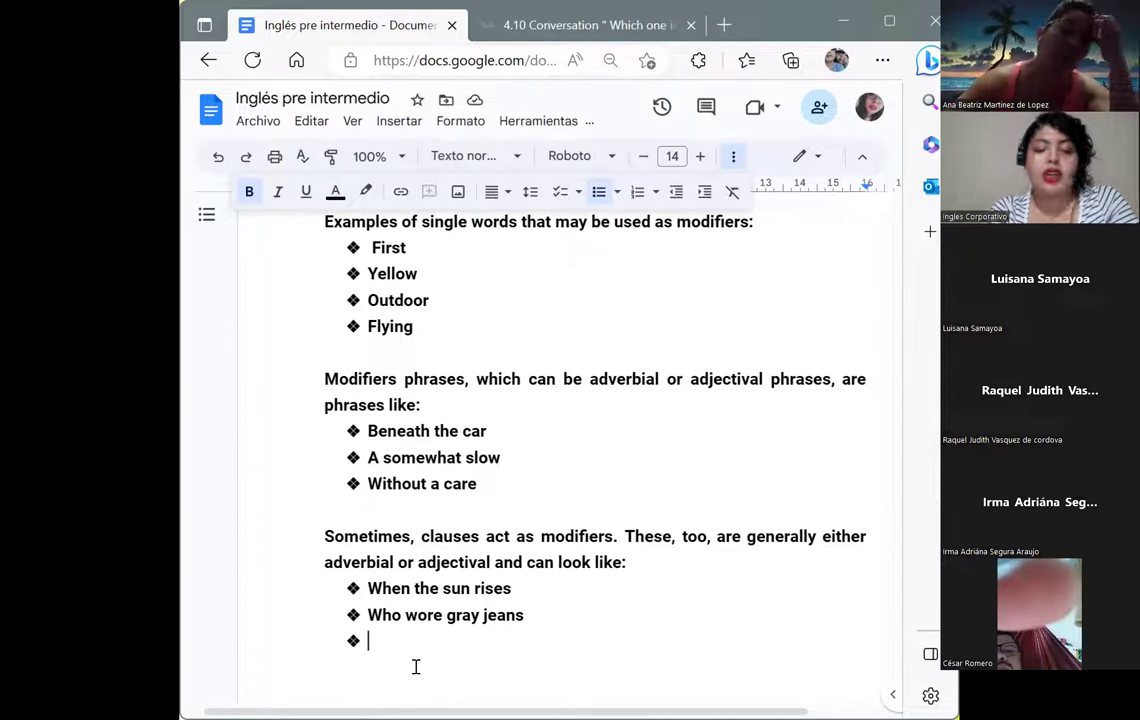
pyautogui.write('W')
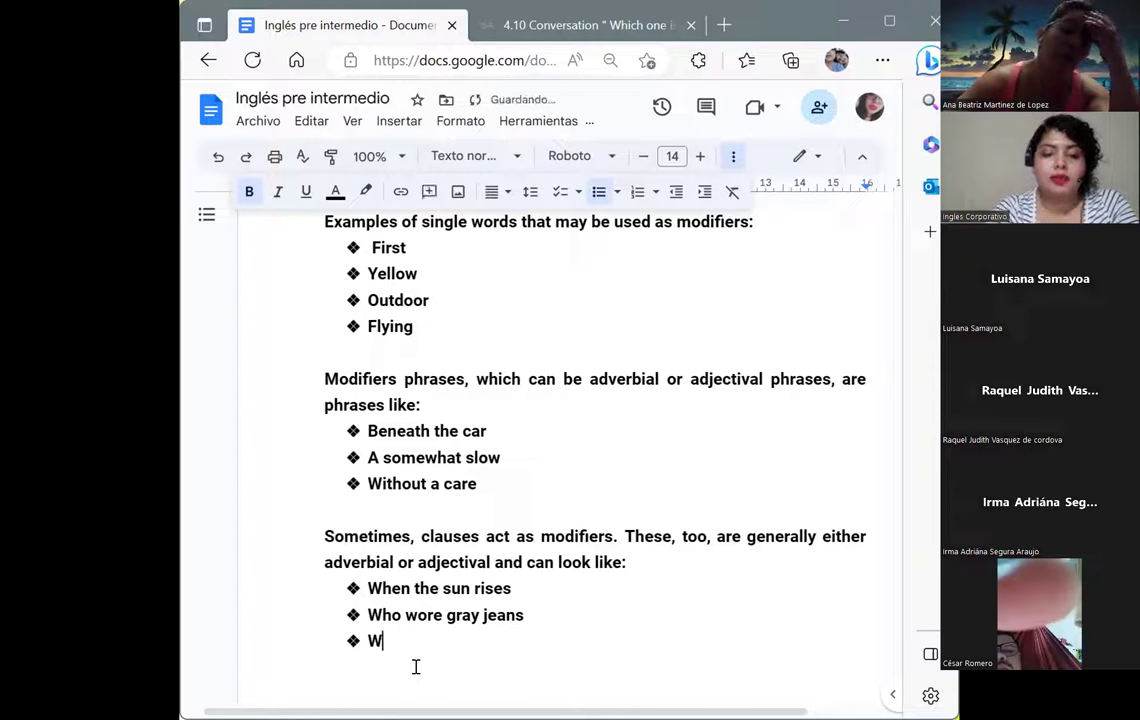
pyautogui.write('ith exc')
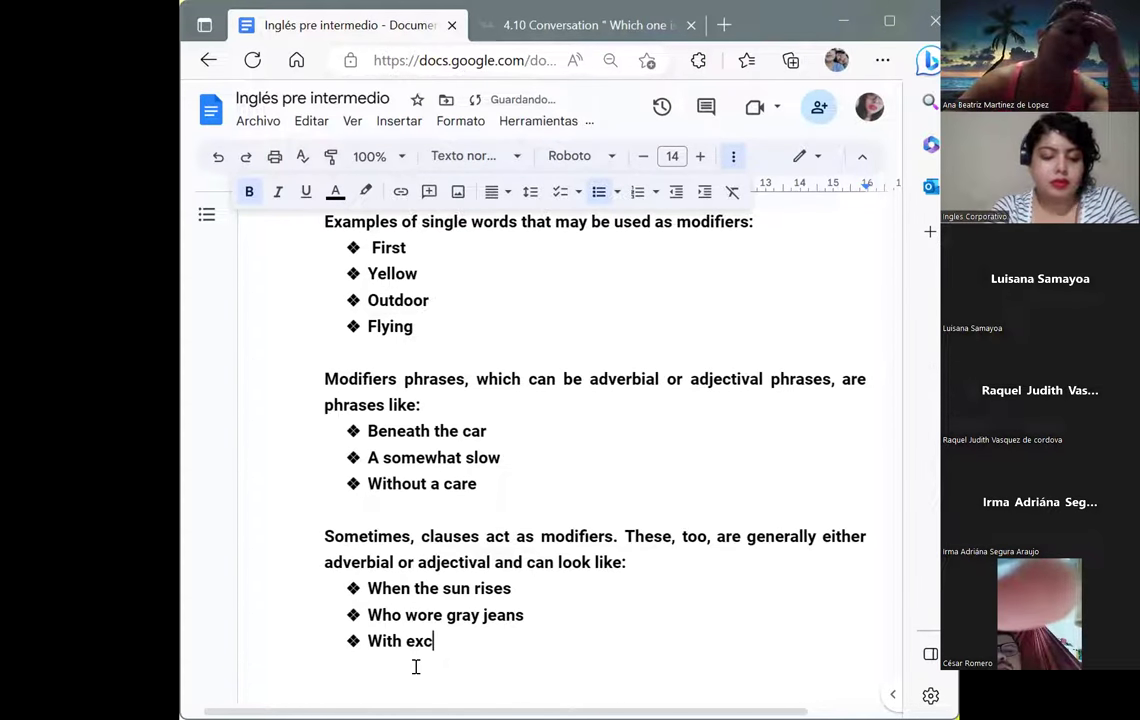
pyautogui.write('itemen')
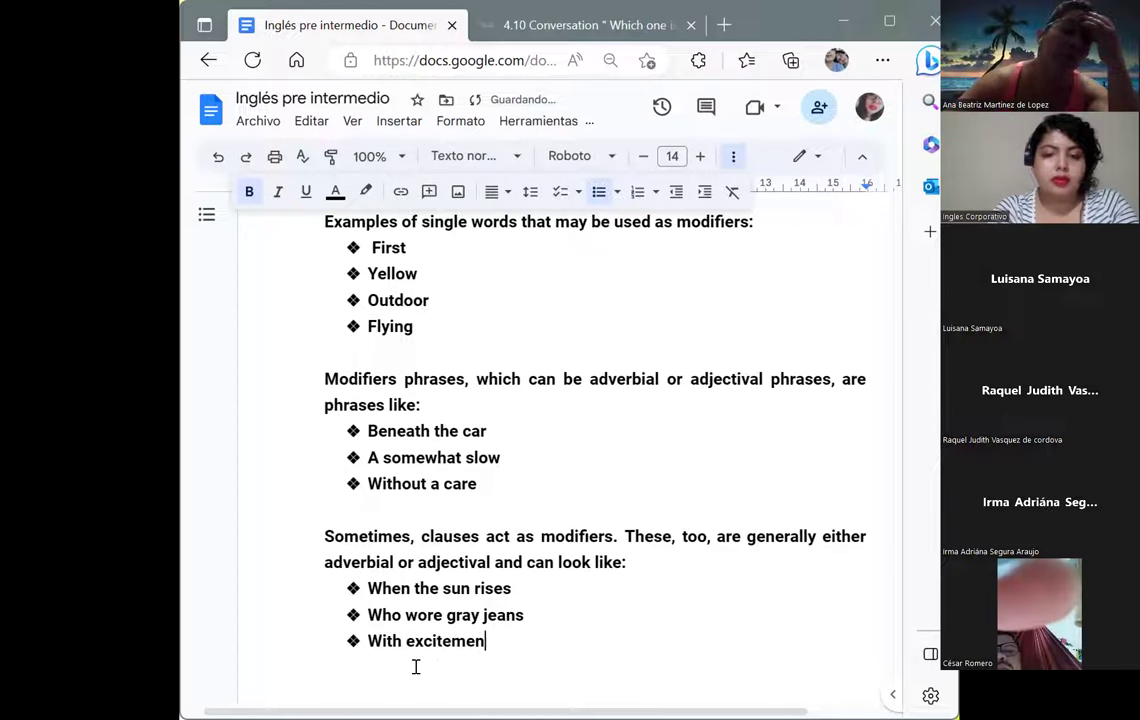
pyautogui.write('t in ')
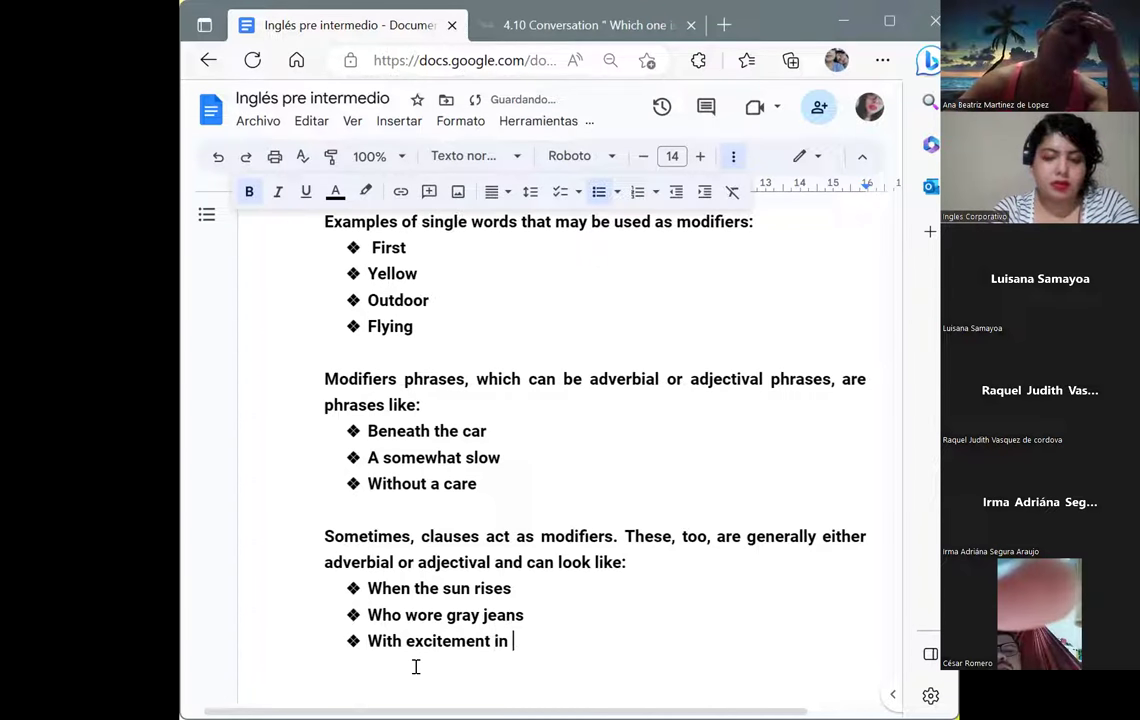
pyautogui.write('her e')
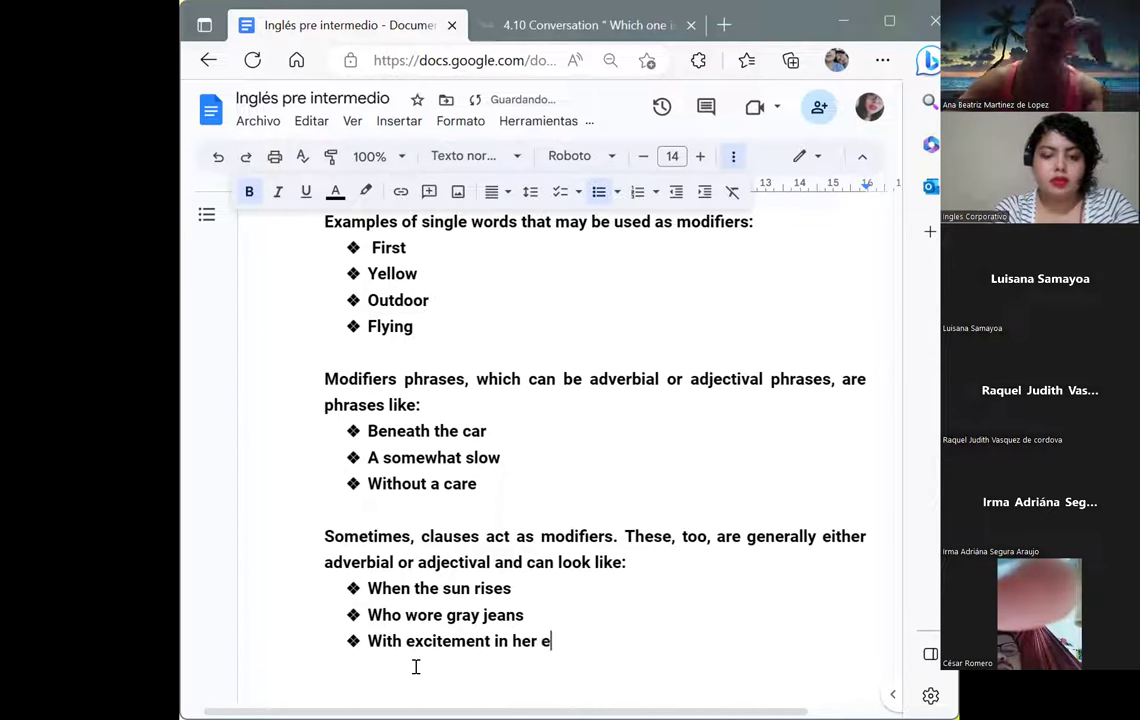
pyautogui.write('yes')
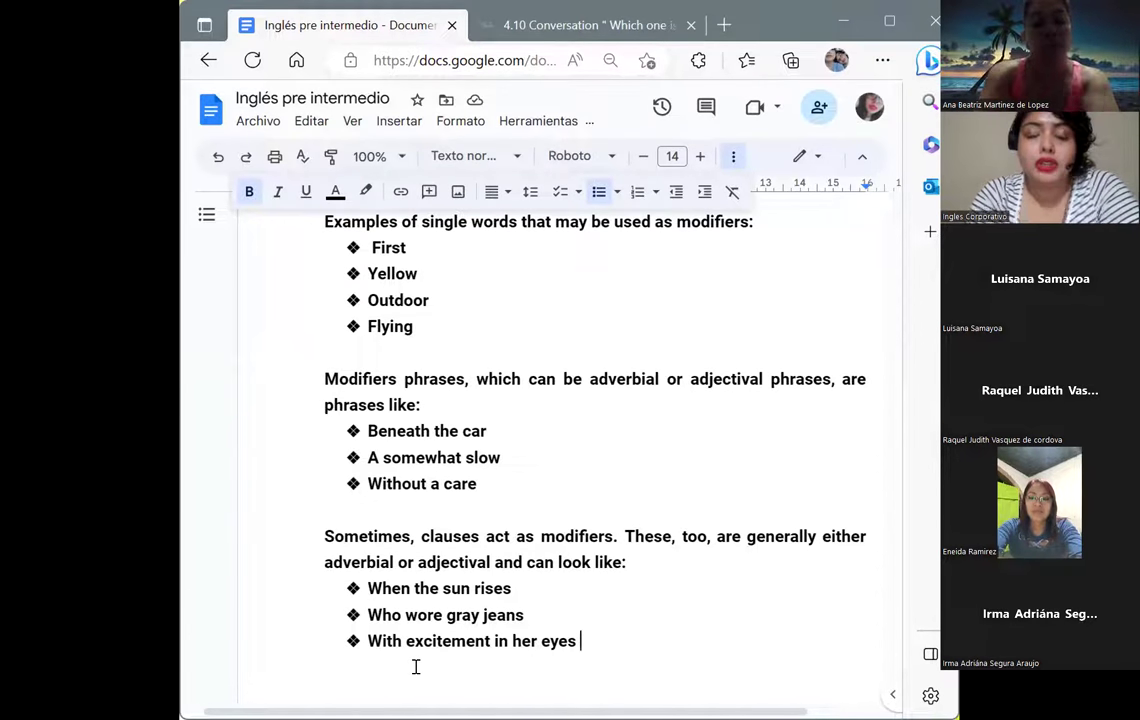
pyautogui.press('Return')
pyautogui.press('Return')
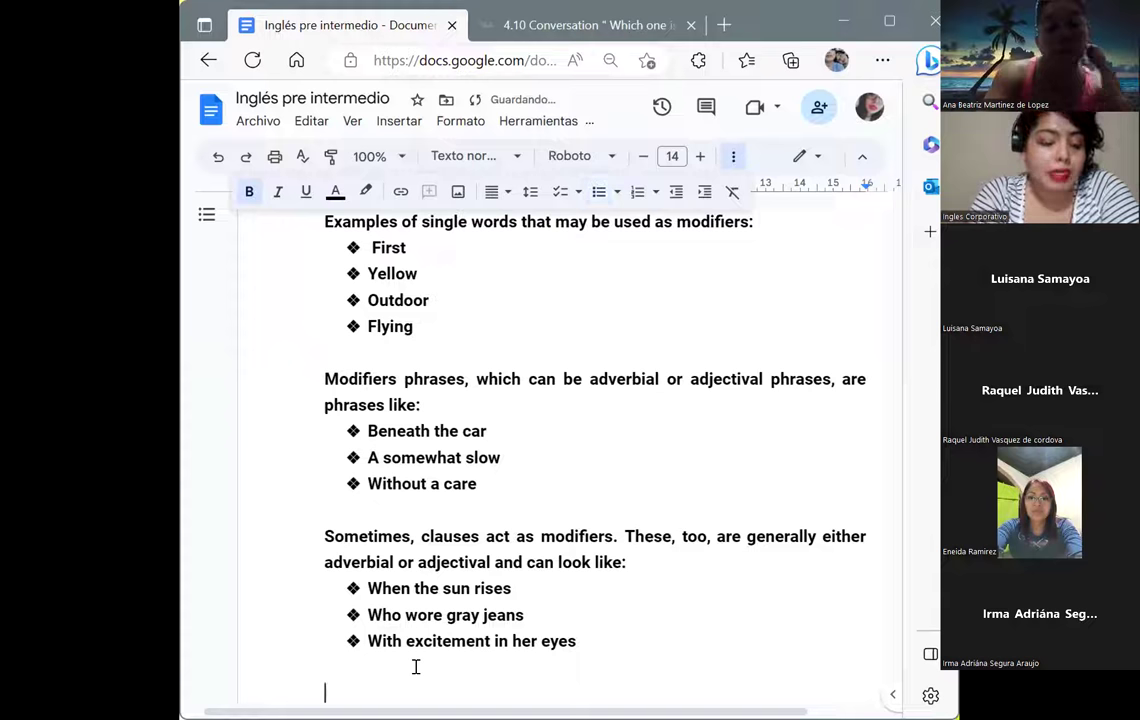
pyautogui.press('Return')
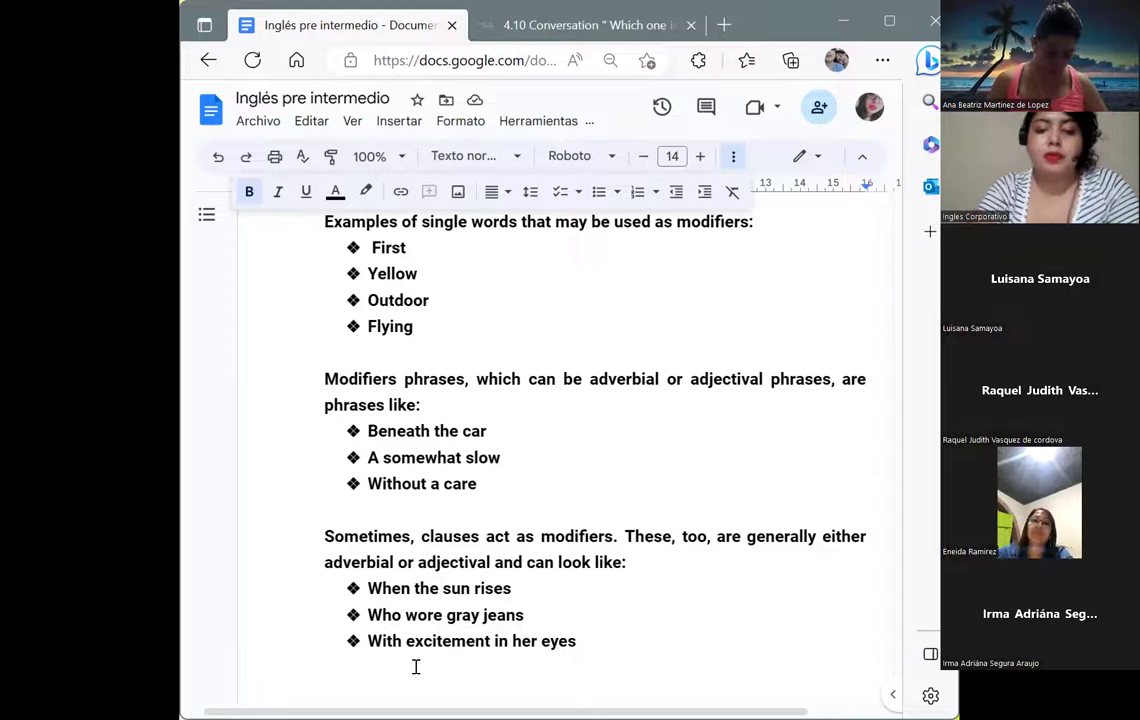
# - Add an 'Examples' line with a bullet: 'We waited until the last minute to mention our concerns.'
pyautogui.write('Examples')
pyautogui.press('Return')
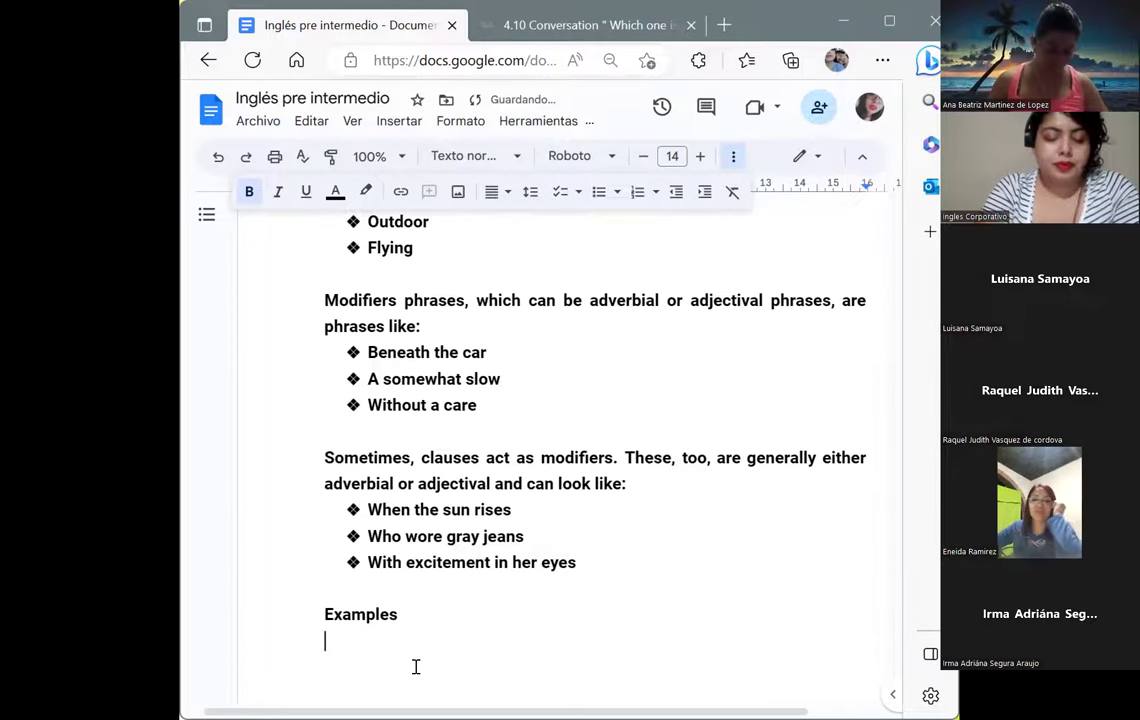
pyautogui.click(599, 192)
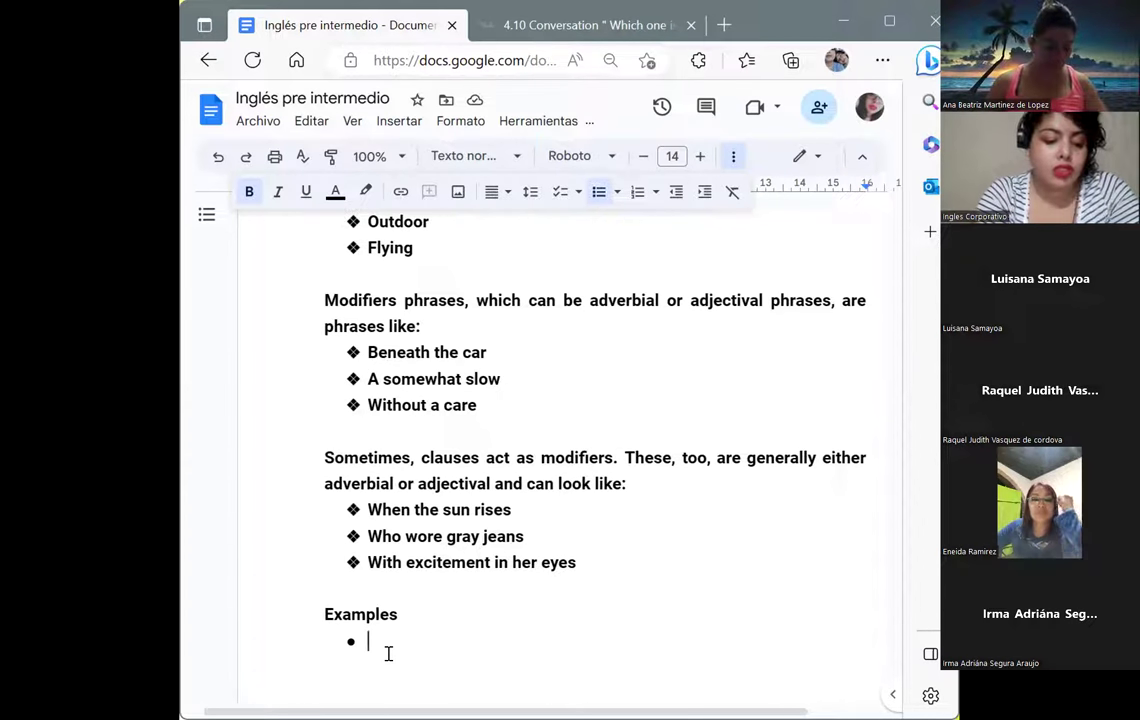
pyautogui.write('We ')
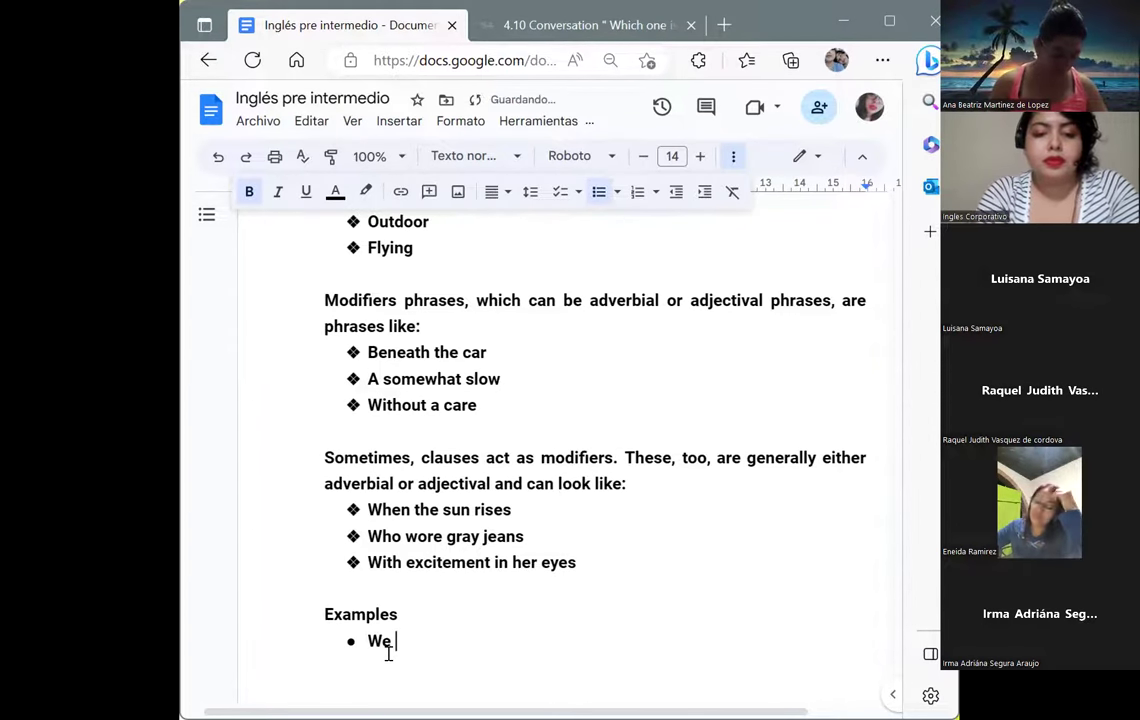
pyautogui.write('waited ')
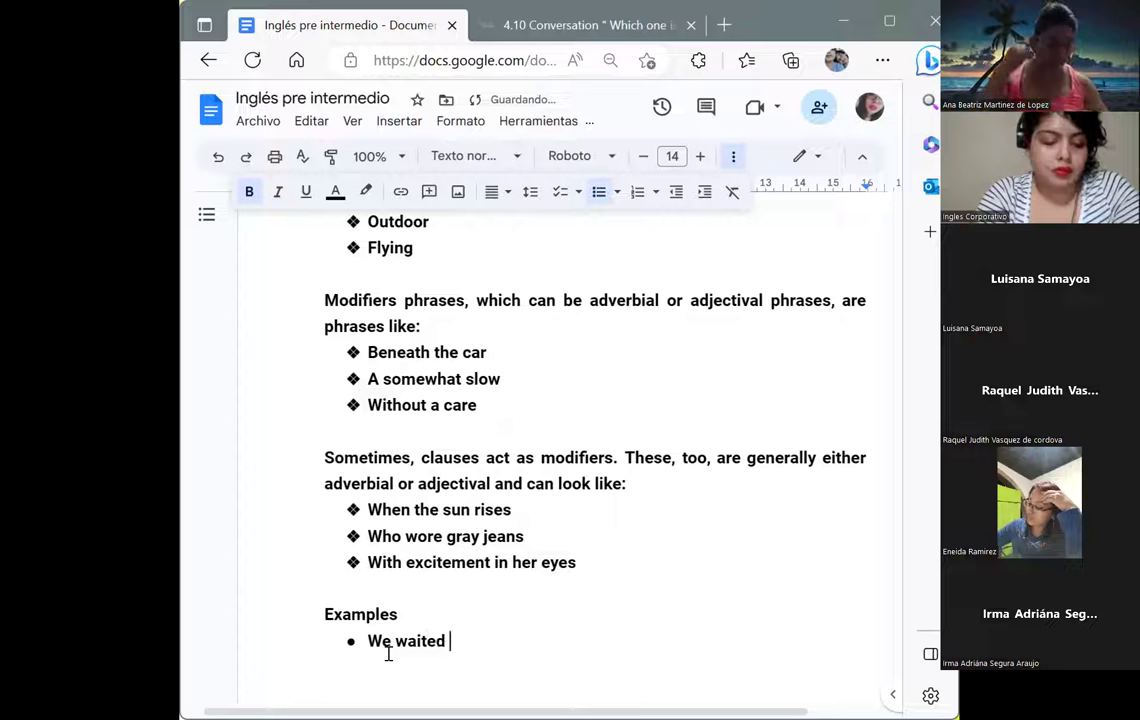
pyautogui.write('until ')
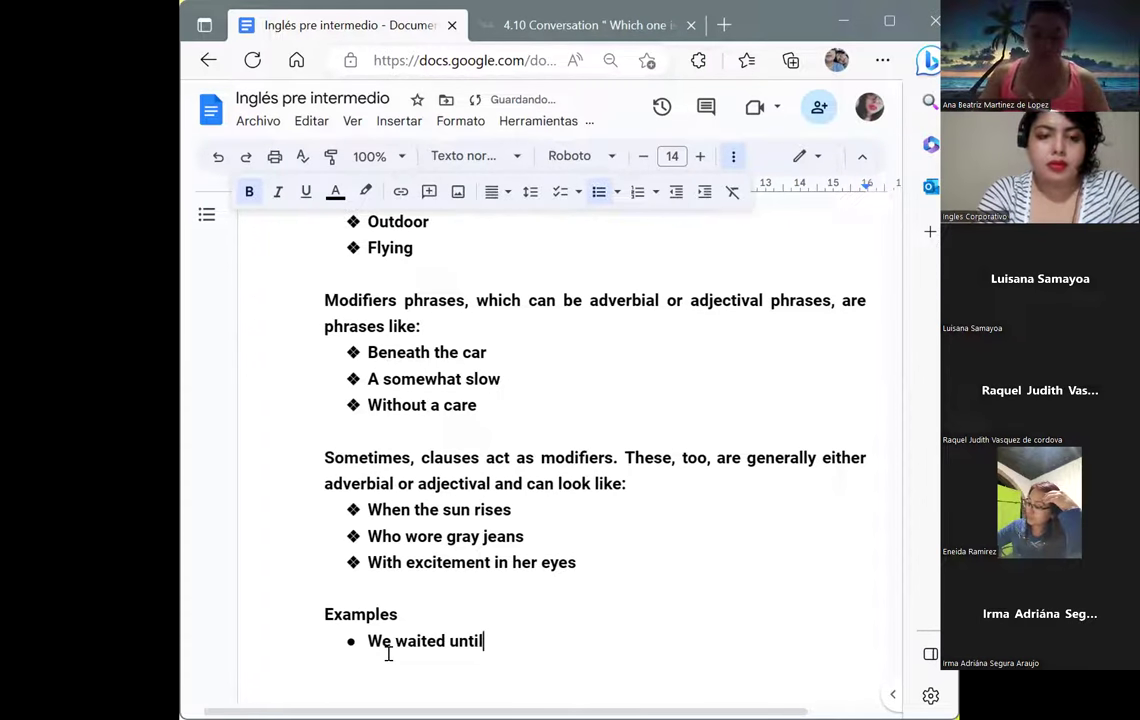
pyautogui.write('th')
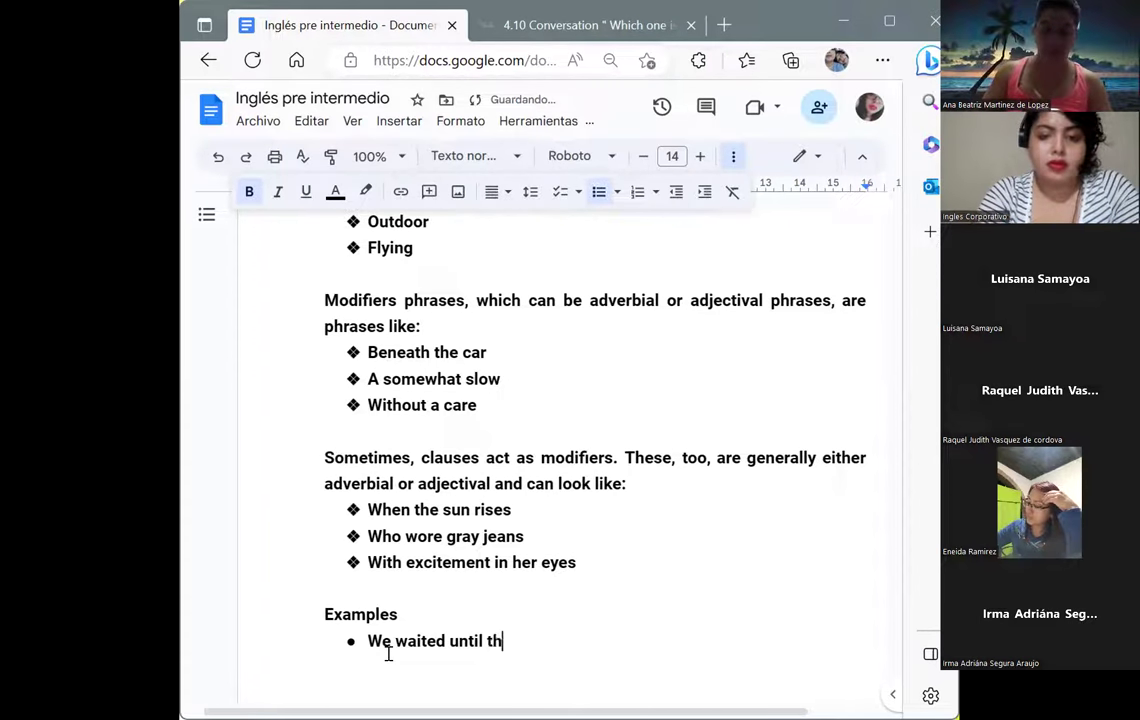
pyautogui.write('e last m')
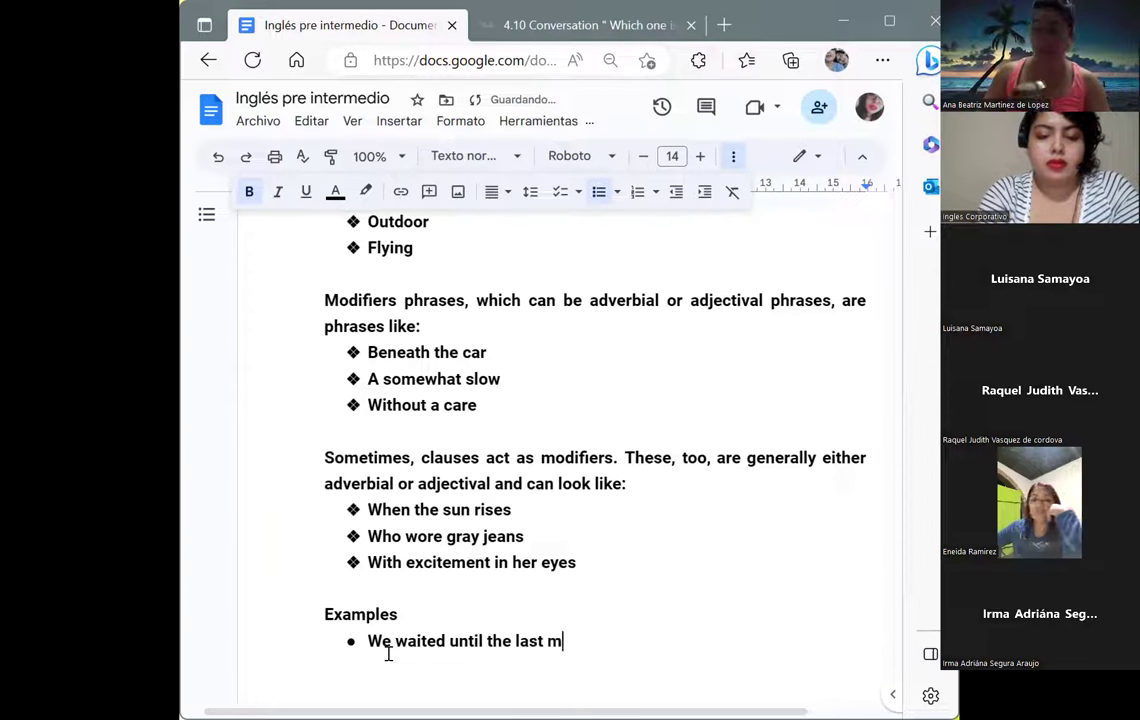
pyautogui.write('inute to menti')
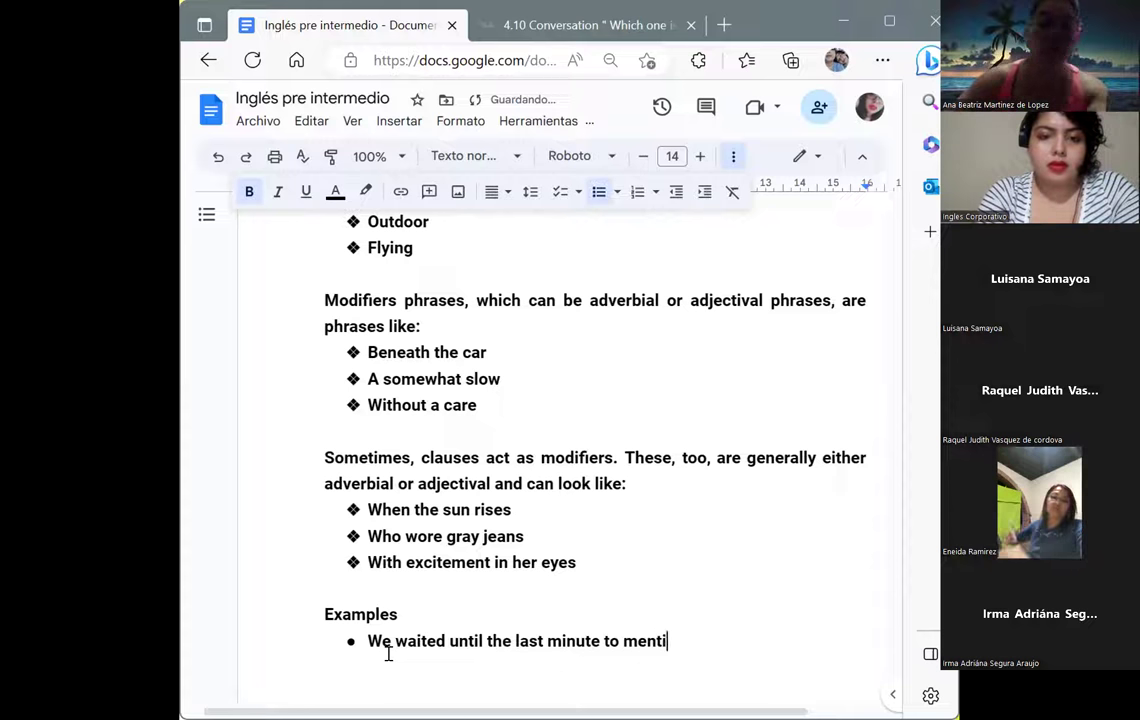
pyautogui.write('on our con')
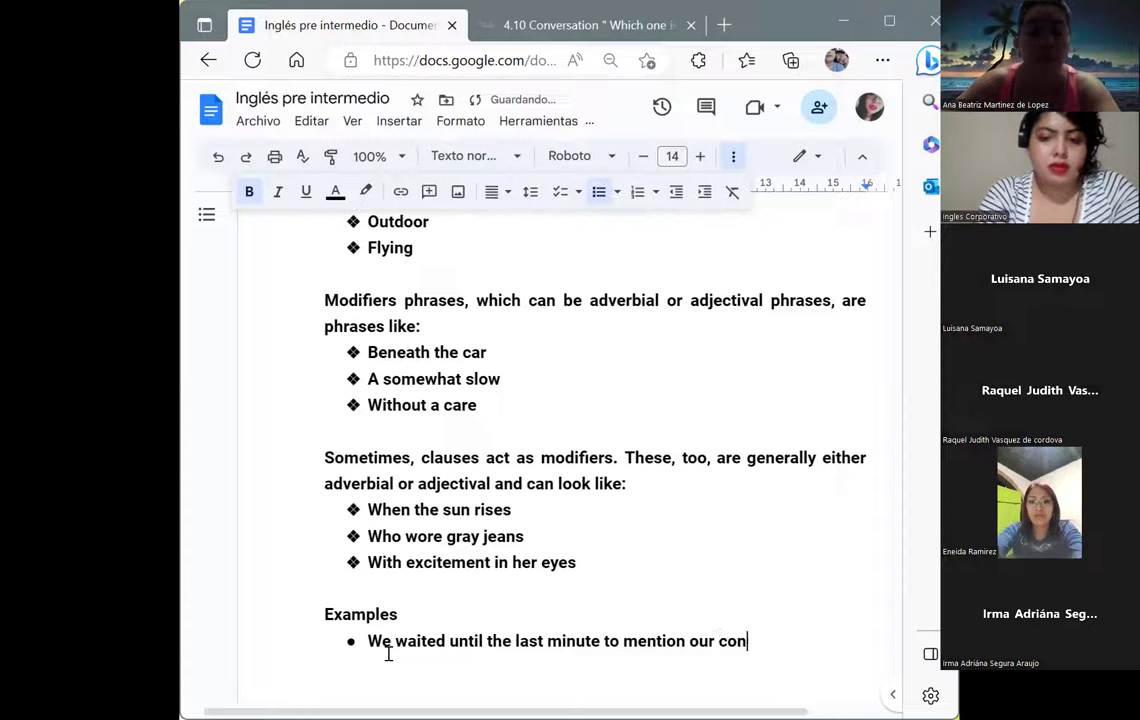
pyautogui.write('cerns.')
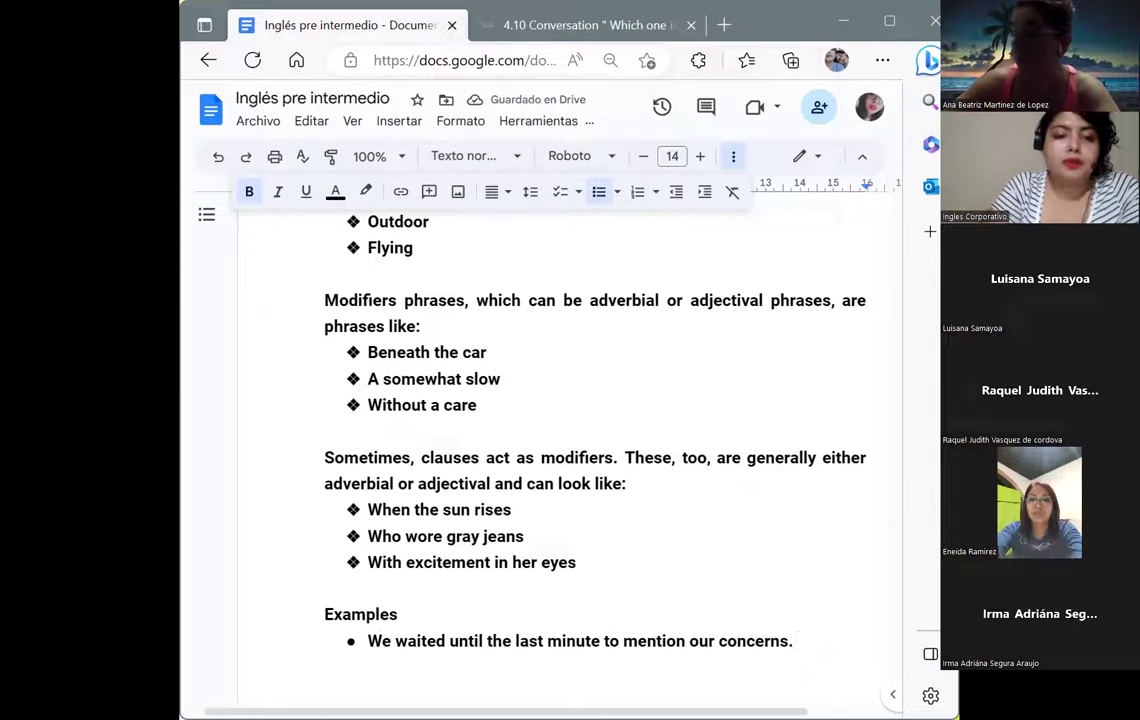
# - Highlight 'until the last minute' in yellow in the first example
pyautogui.click(601, 640)
pyautogui.moveTo(514, 640); pyautogui.dragTo(452, 636)
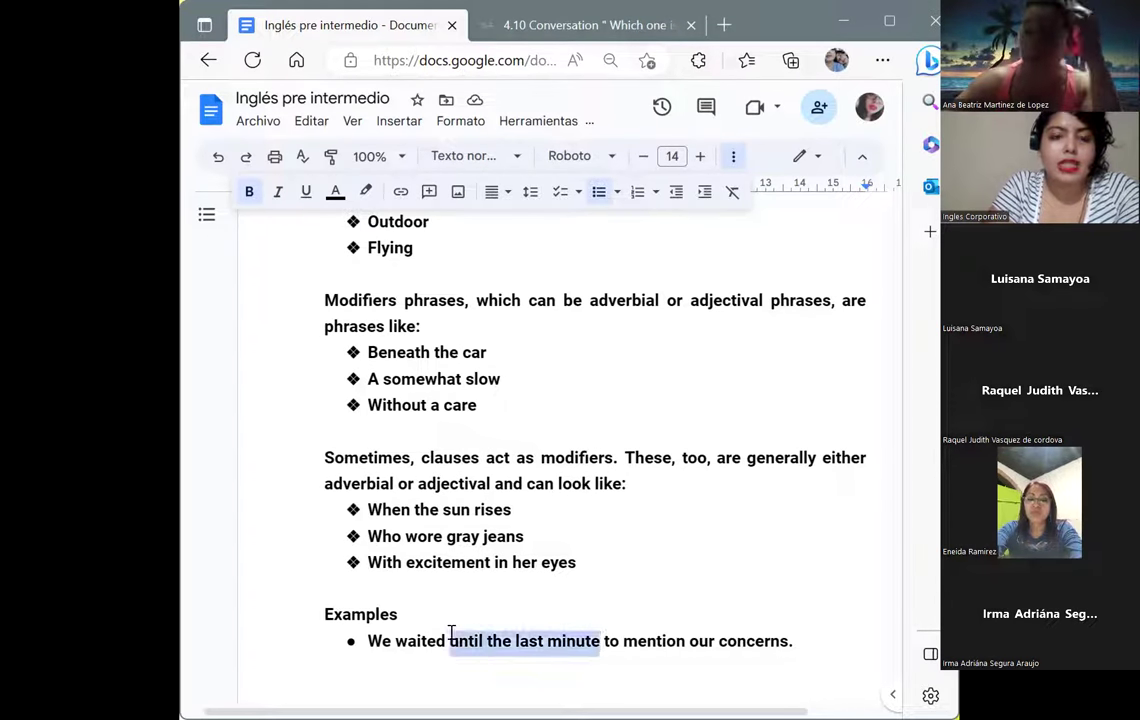
pyautogui.click(366, 191)
pyautogui.click(430, 275)
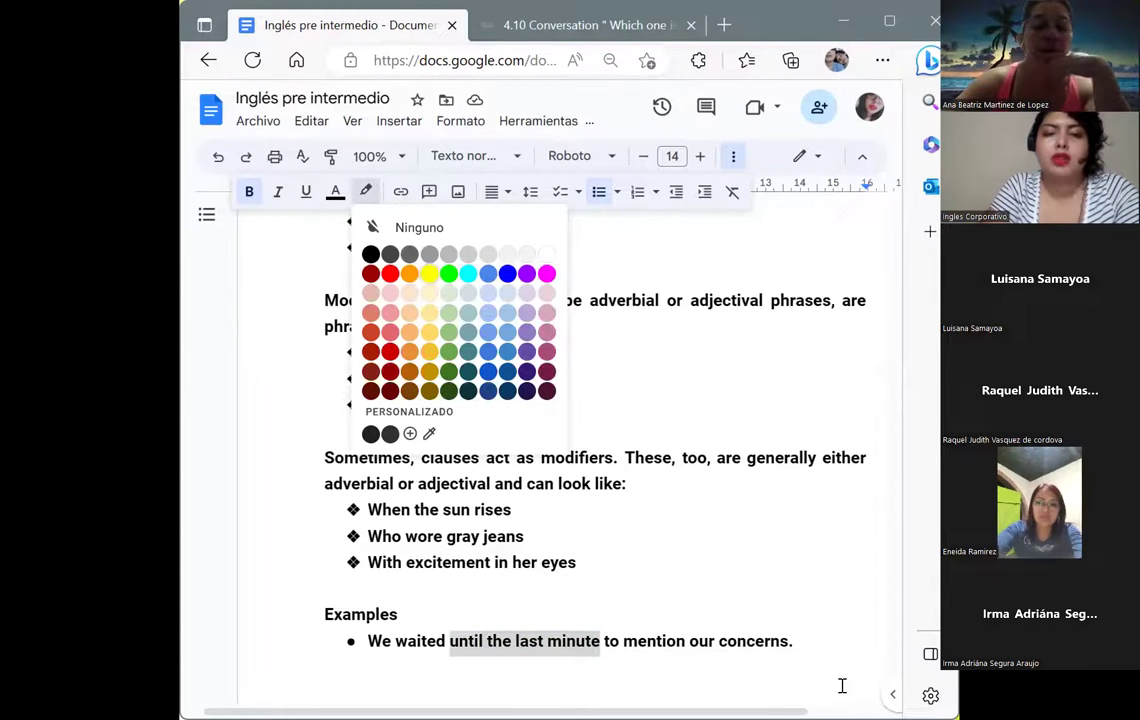
pyautogui.click(832, 641)
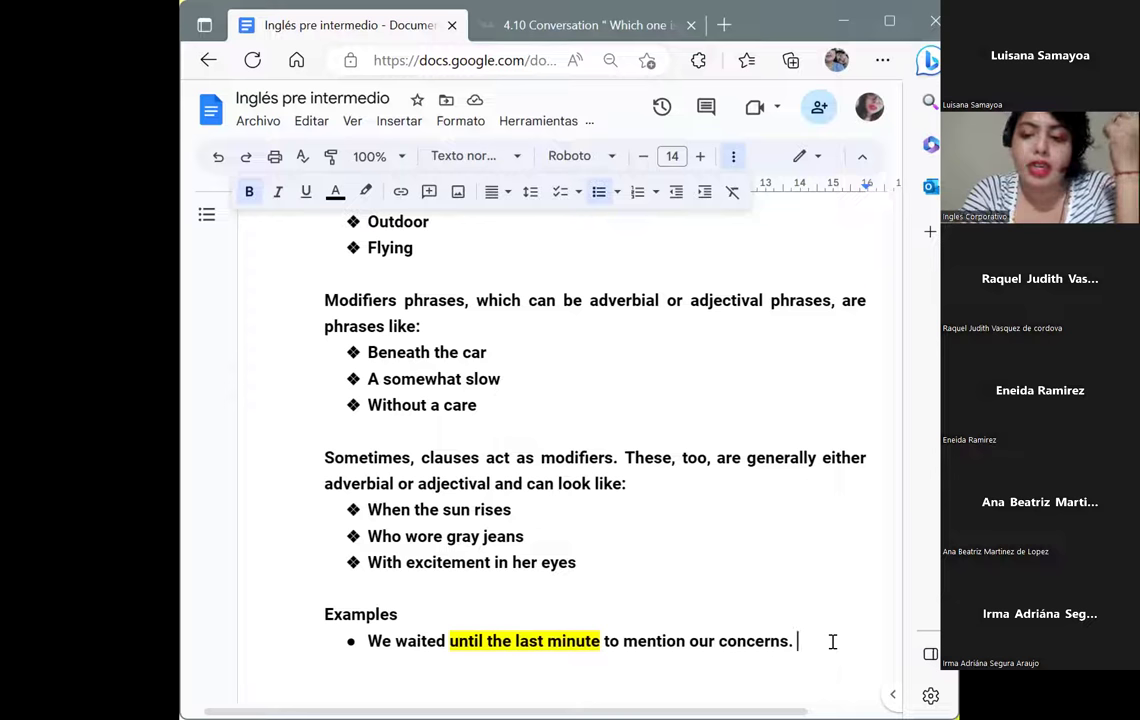
# - Add a bullet reading 'The kid with green sneakers kicked the ball.'
pyautogui.press('Return')
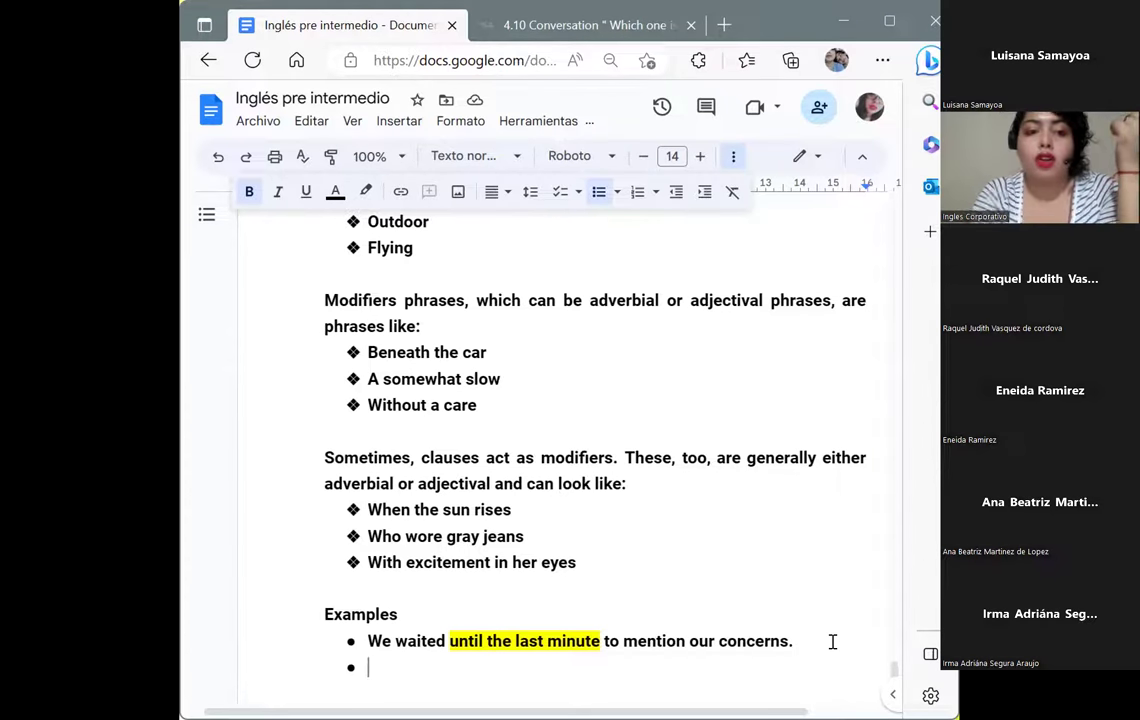
pyautogui.write('T')
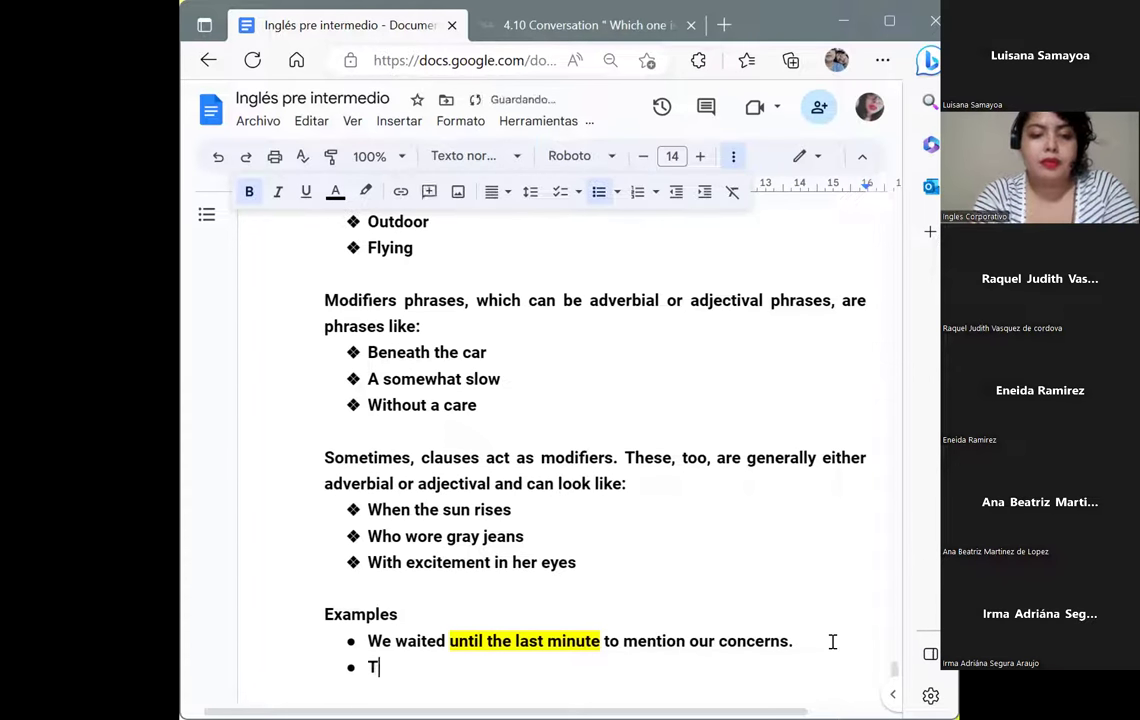
pyautogui.write('he kid w')
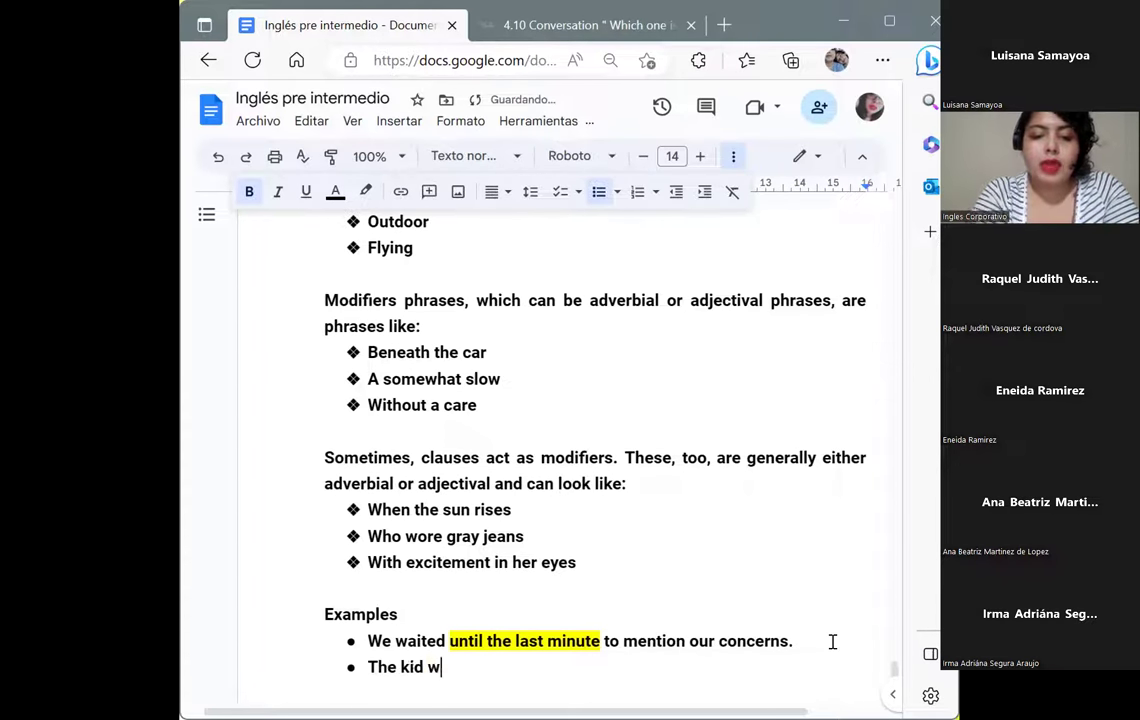
pyautogui.write('ith gr')
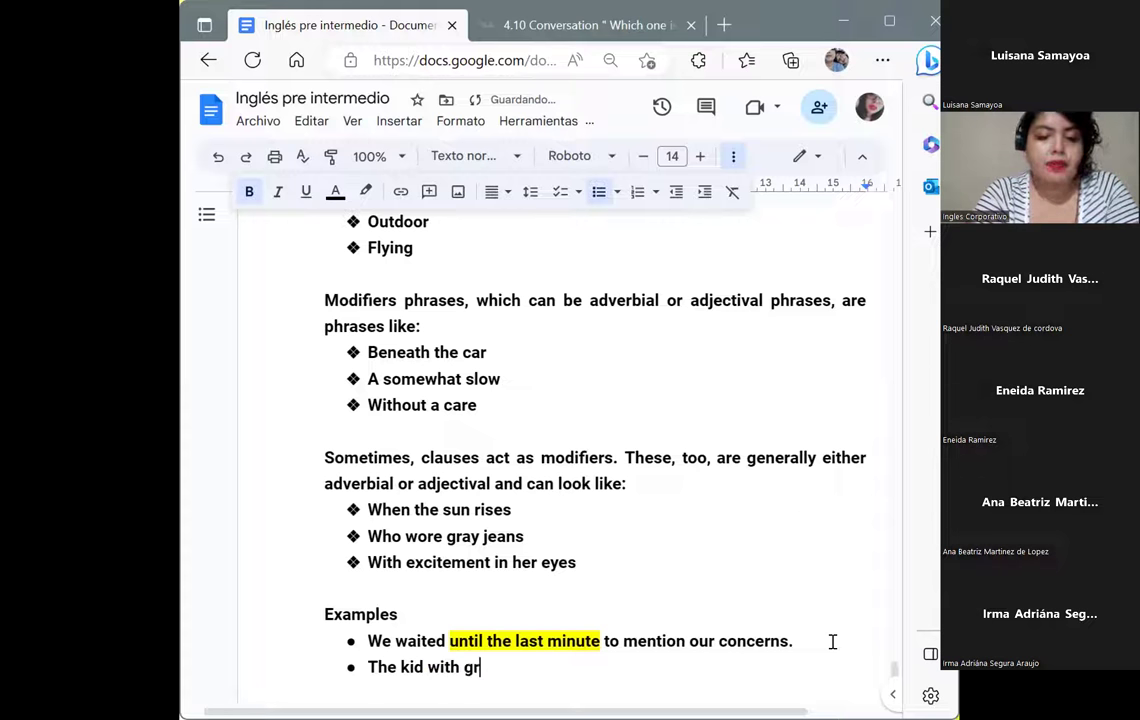
pyautogui.write('een sneakers ')
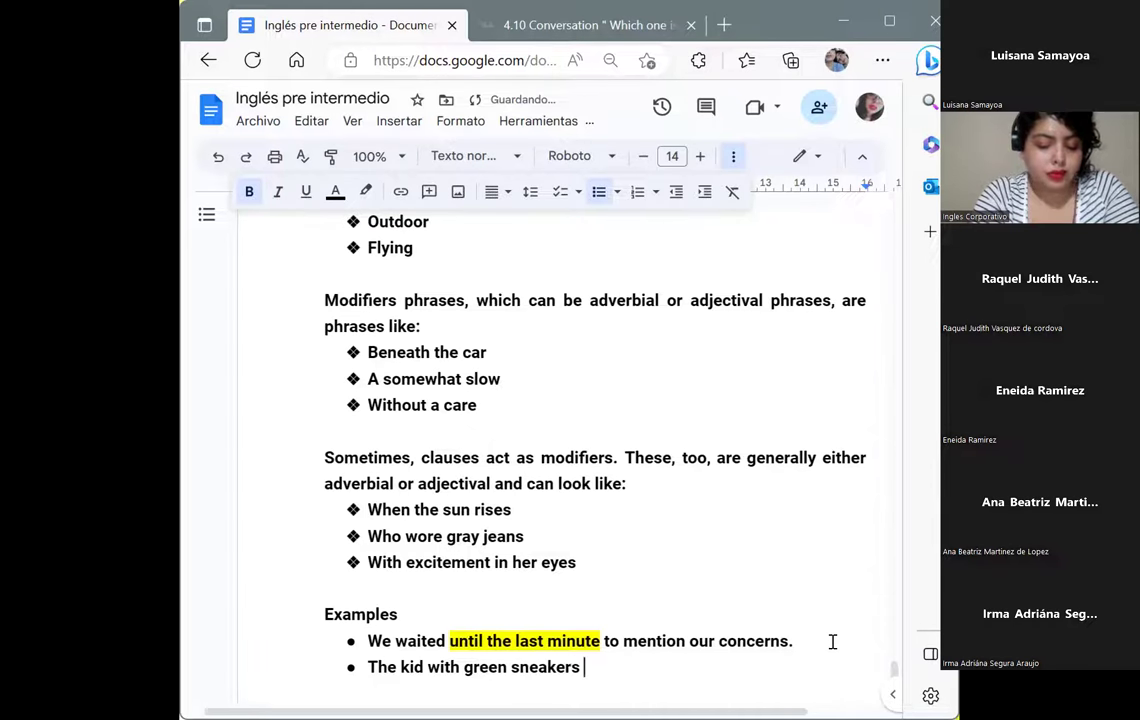
pyautogui.write('kic')
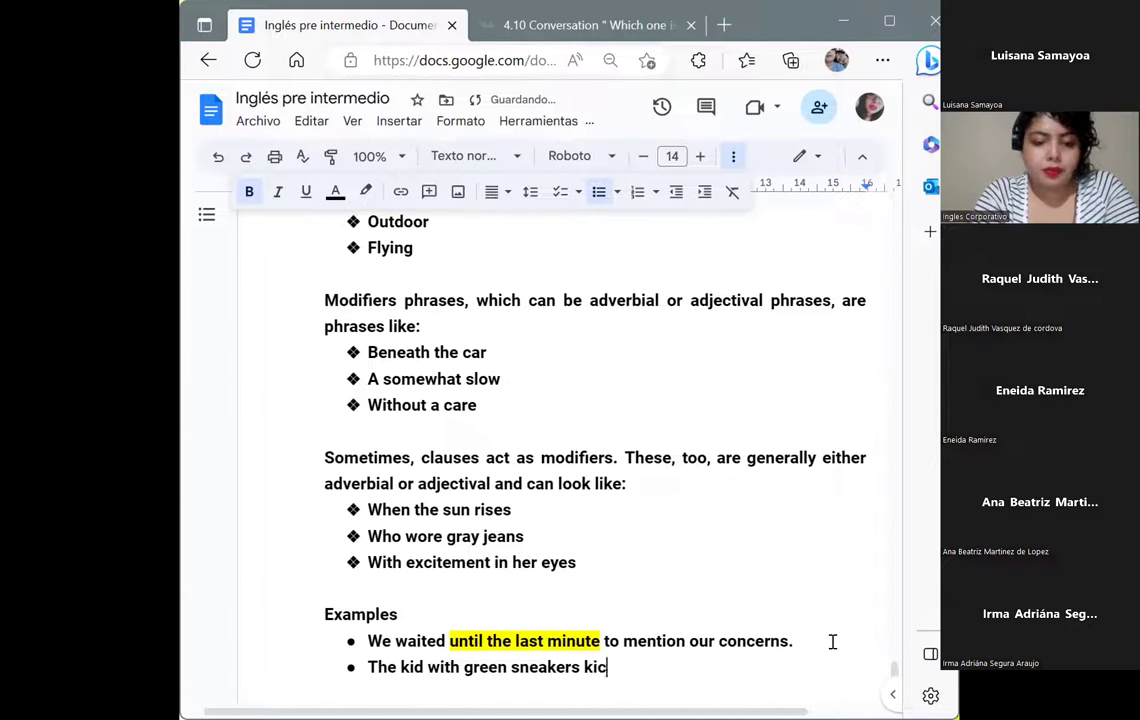
pyautogui.write('ked the ball.')
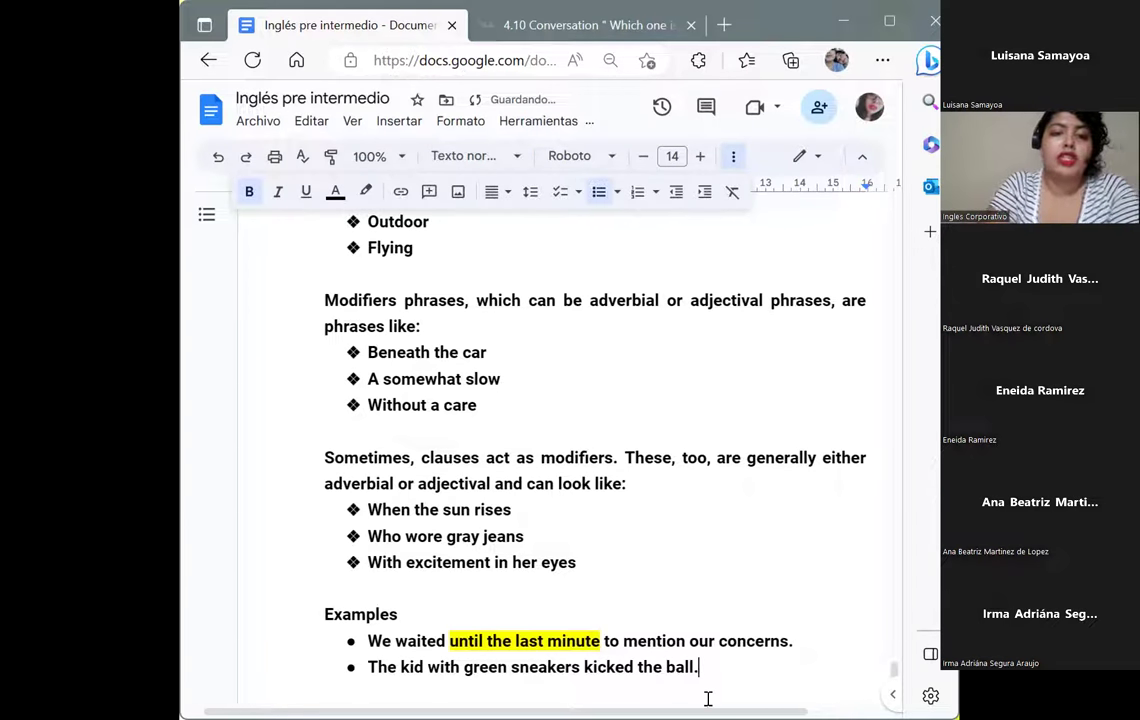
# - Highlight 'with green sneakers' in yellow in the second example
pyautogui.doubleClick(432, 667)
pyautogui.moveTo(547, 670); pyautogui.dragTo(578, 668)
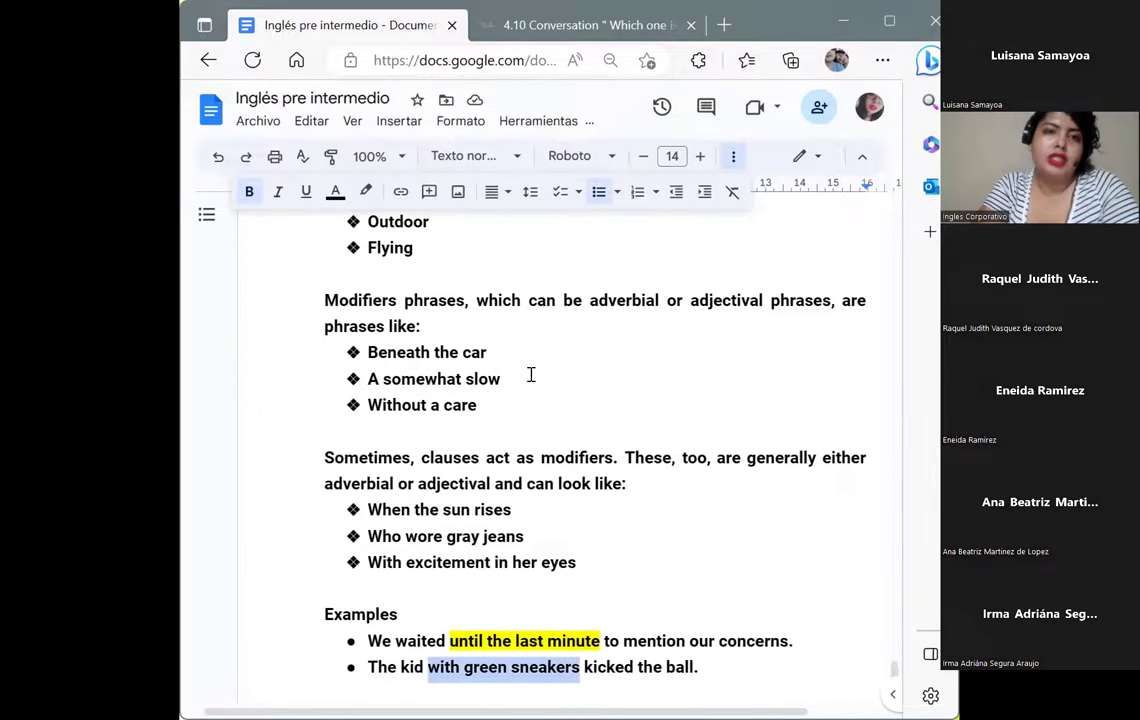
pyautogui.click(366, 191)
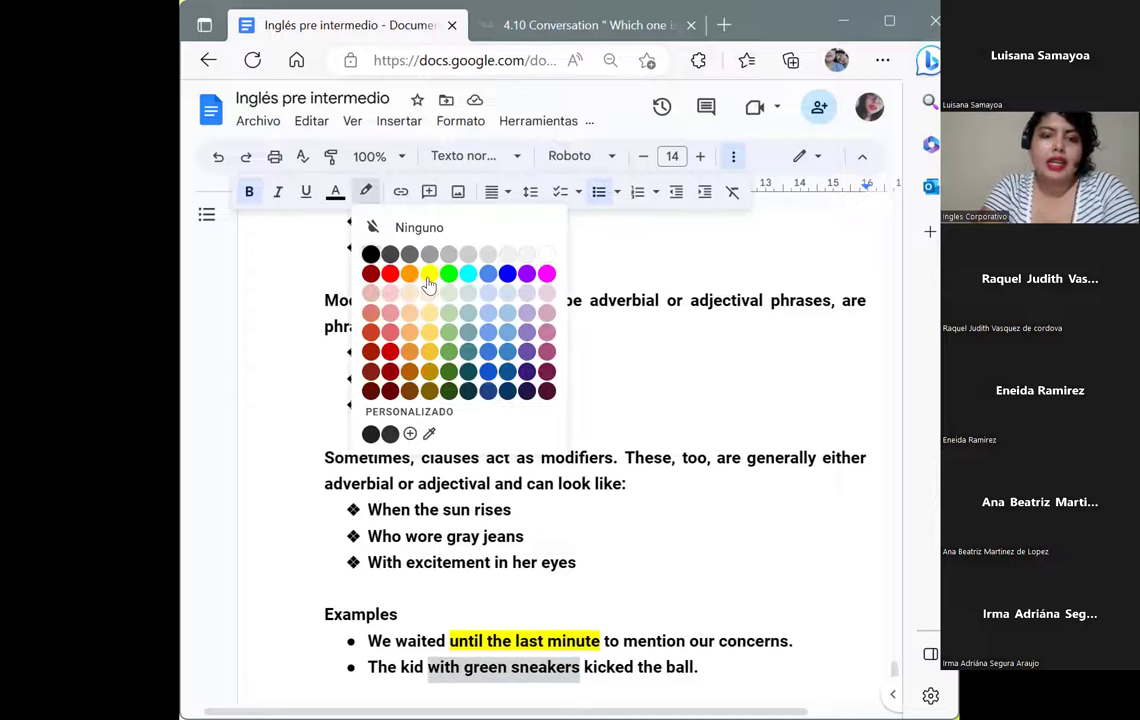
pyautogui.click(429, 274)
pyautogui.click(669, 539)
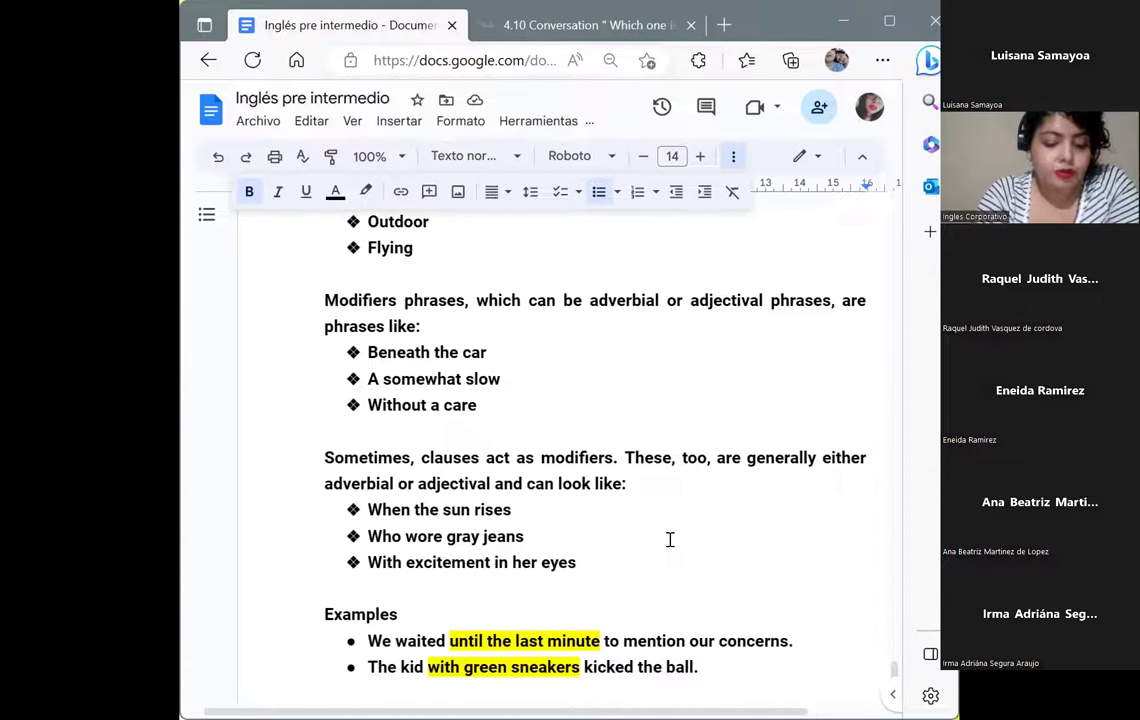
# - Append an opening parenthesis '(' to the Examples heading
pyautogui.click(438, 597)
pyautogui.click(407, 614)
pyautogui.write(')')
pyautogui.press('BackSpace')
pyautogui.write('(')
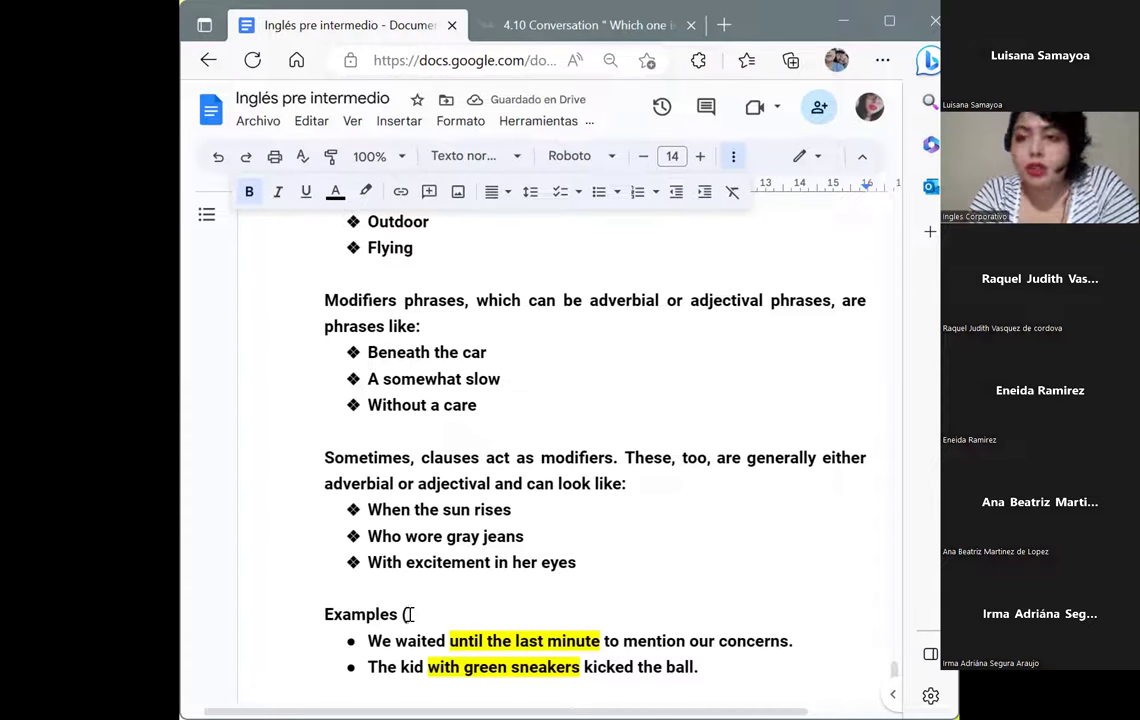
# - Complete the heading as 'Examples (modifier phrases)' and start a new line after 'ball.'
pyautogui.write('modifiers')
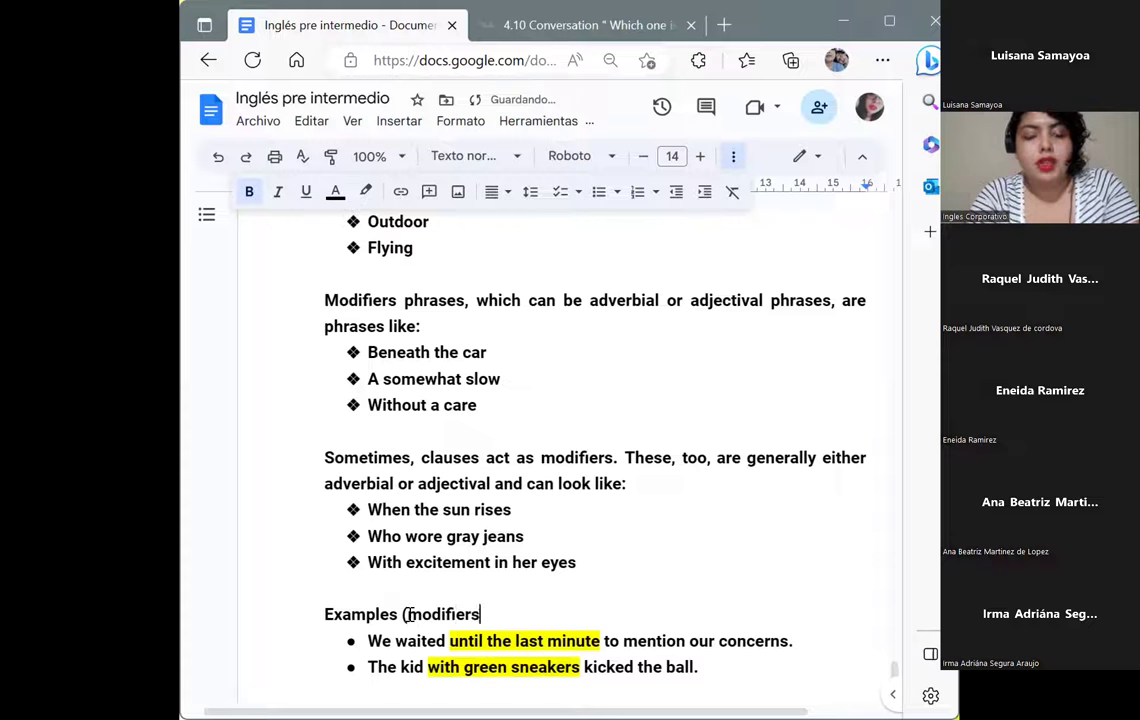
pyautogui.press('BackSpace')
pyautogui.write('phr')
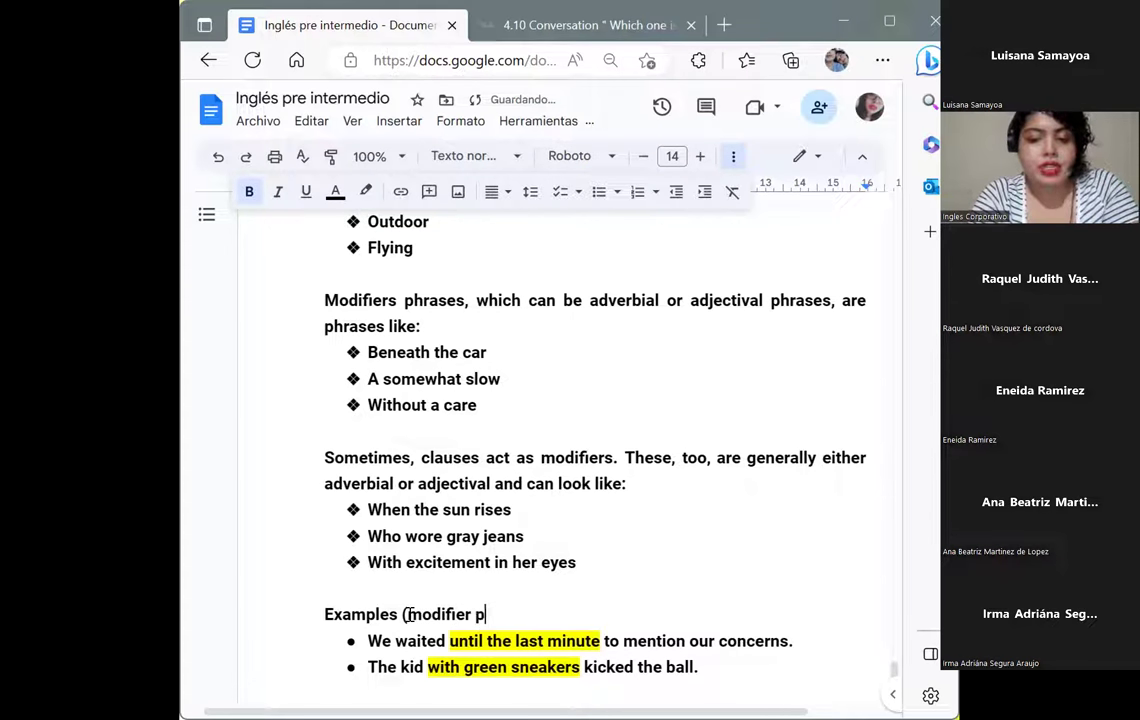
pyautogui.write('ases)')
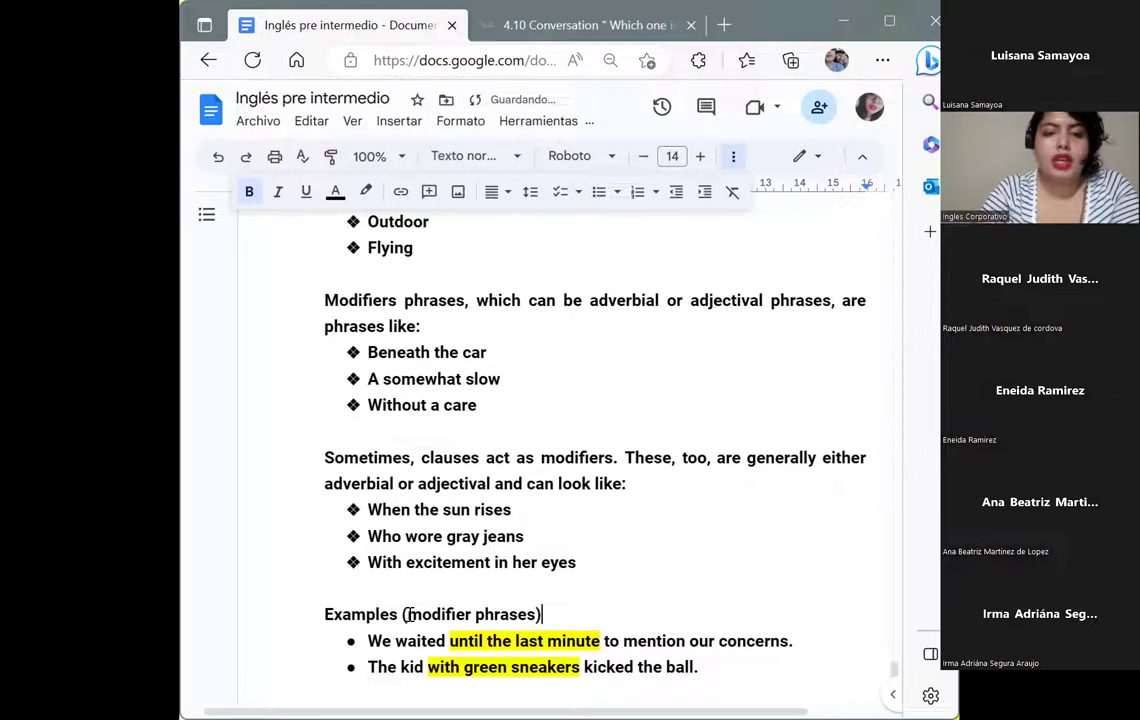
pyautogui.click(733, 667)
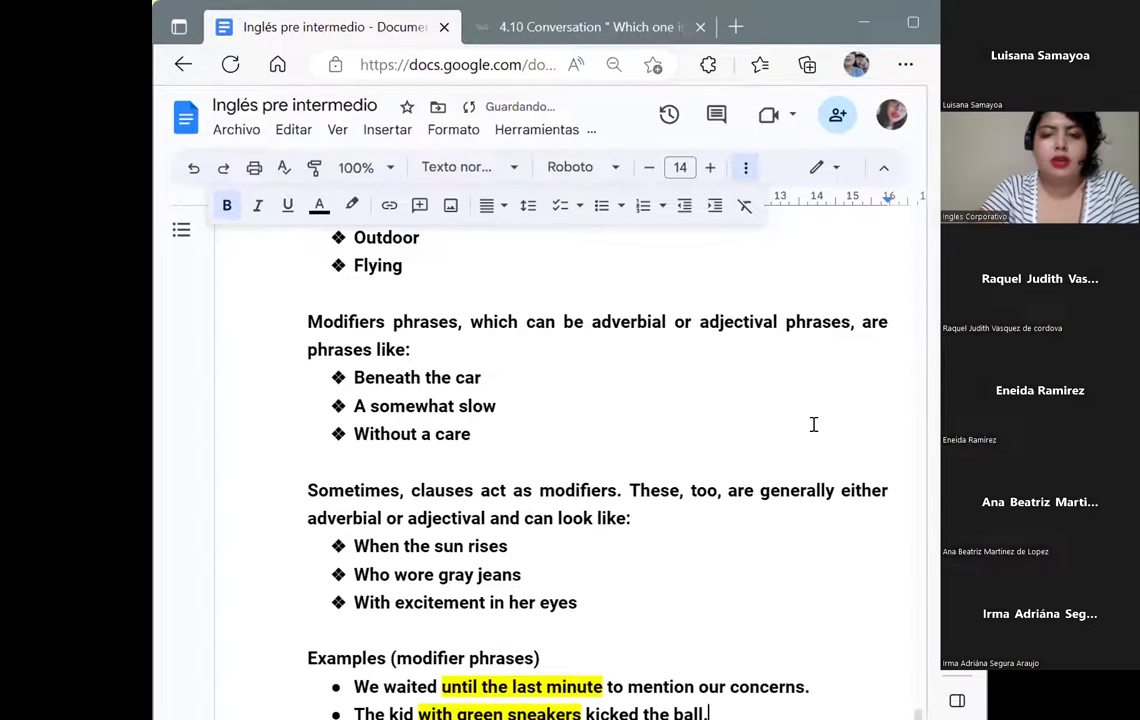
pyautogui.press('Return')
pyautogui.press('Return')
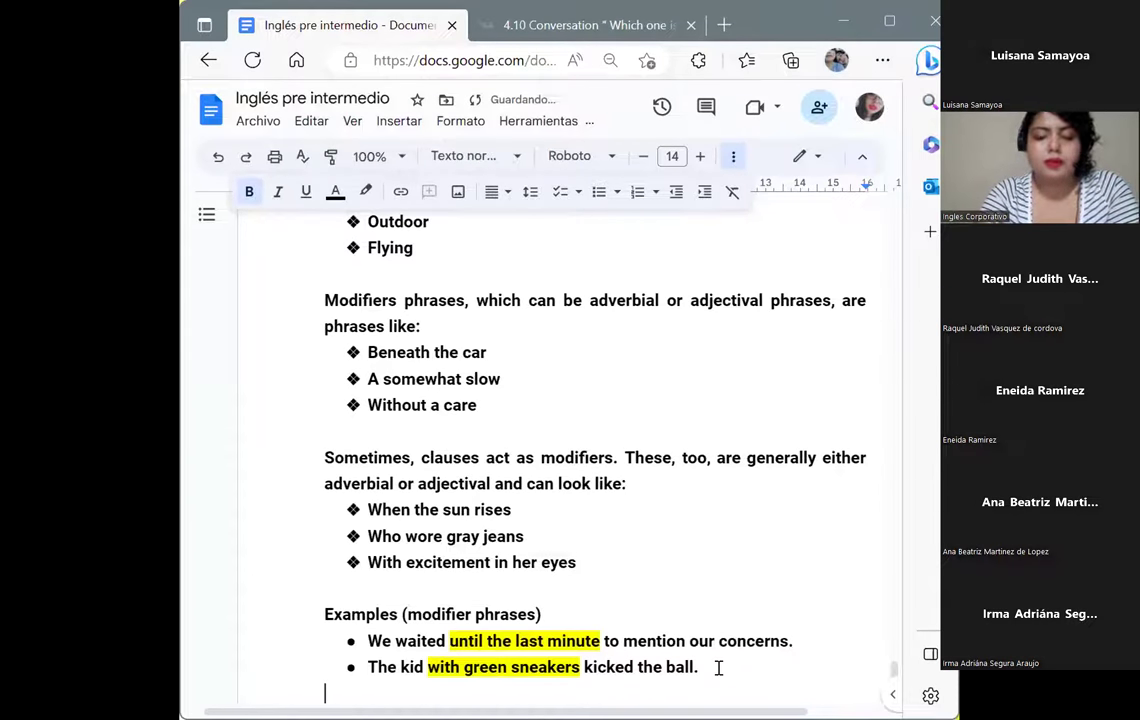
# - Add the heading 'Examples (clauses )' at the top of a new page
pyautogui.write('Examples ')
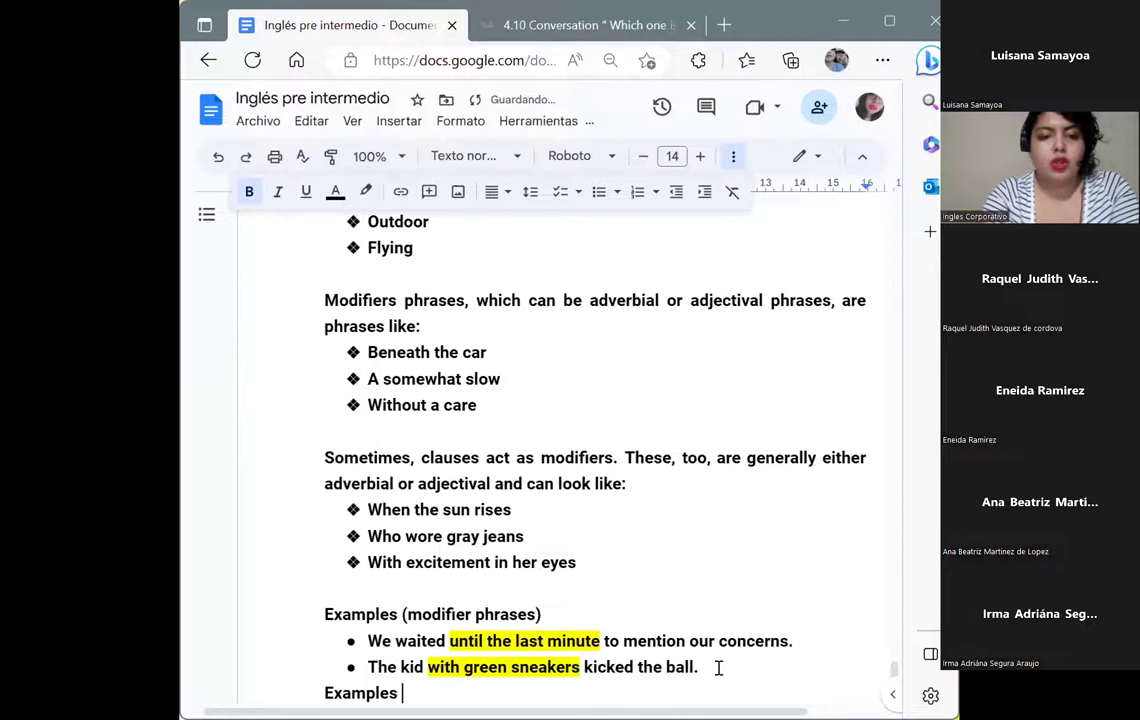
pyautogui.write('(clauses')
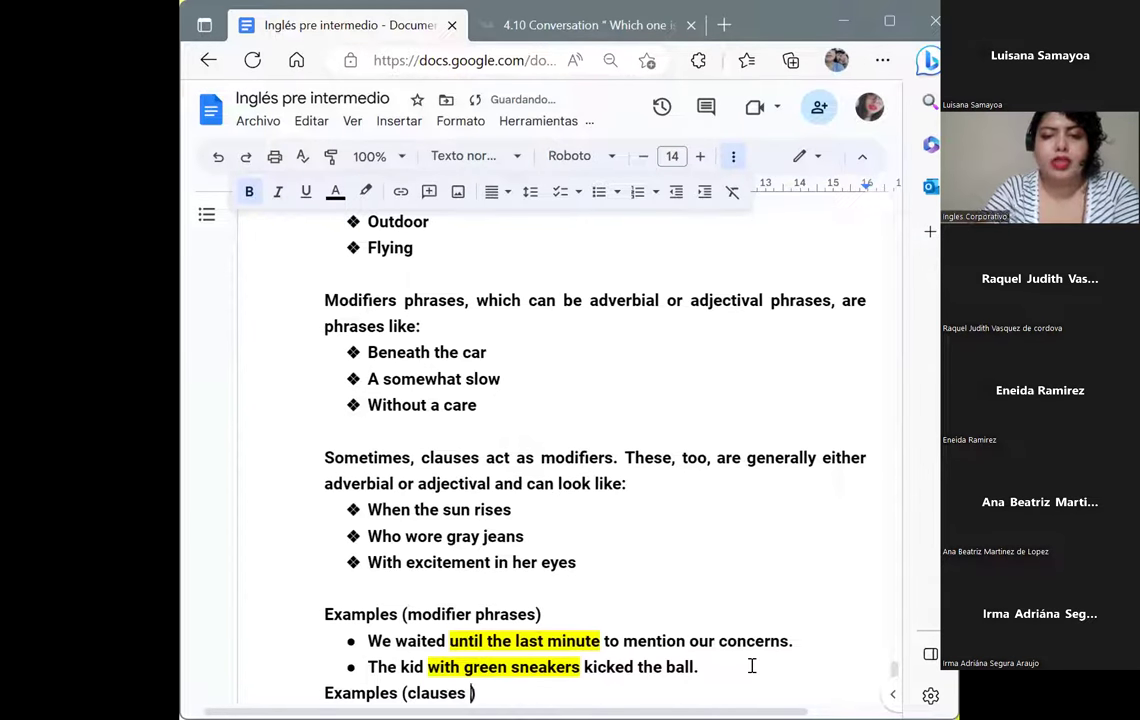
pyautogui.hotkey('ctrl', 'z')
pyautogui.hotkey('ctrl', 'y')
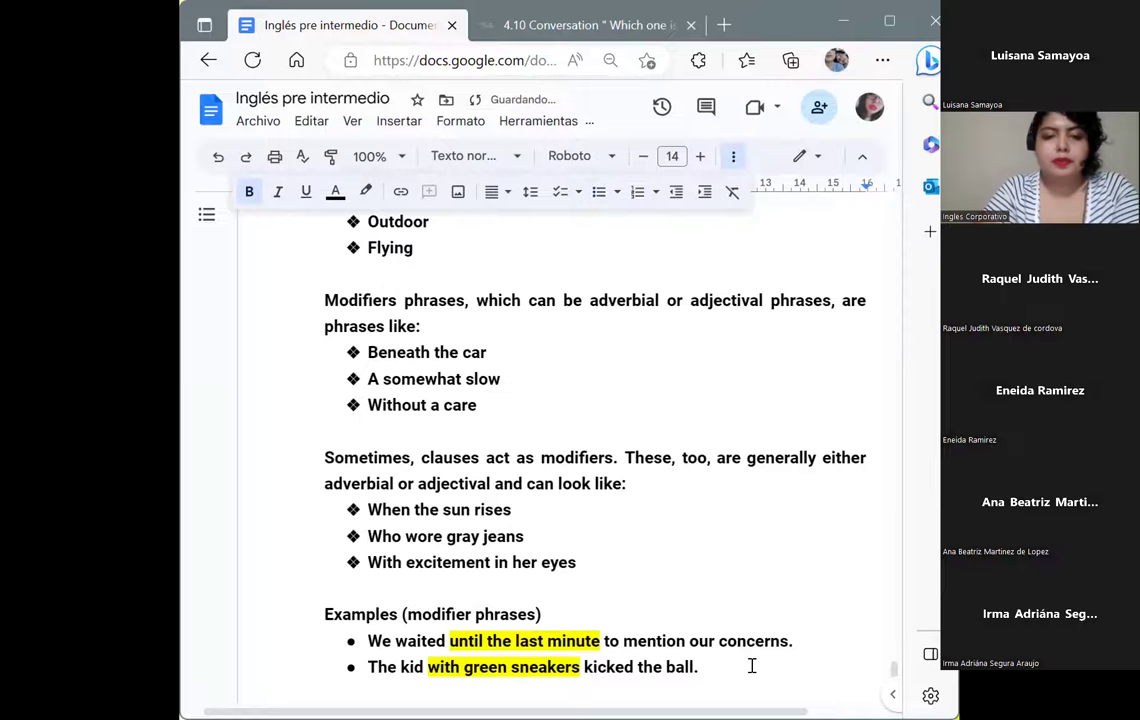
pyautogui.hotkey('ctrl', 'y')
# - Add the bullet 'My sister won the contest, as she has hoped.' under the clauses heading
pyautogui.click(537, 641)
pyautogui.press('Return')
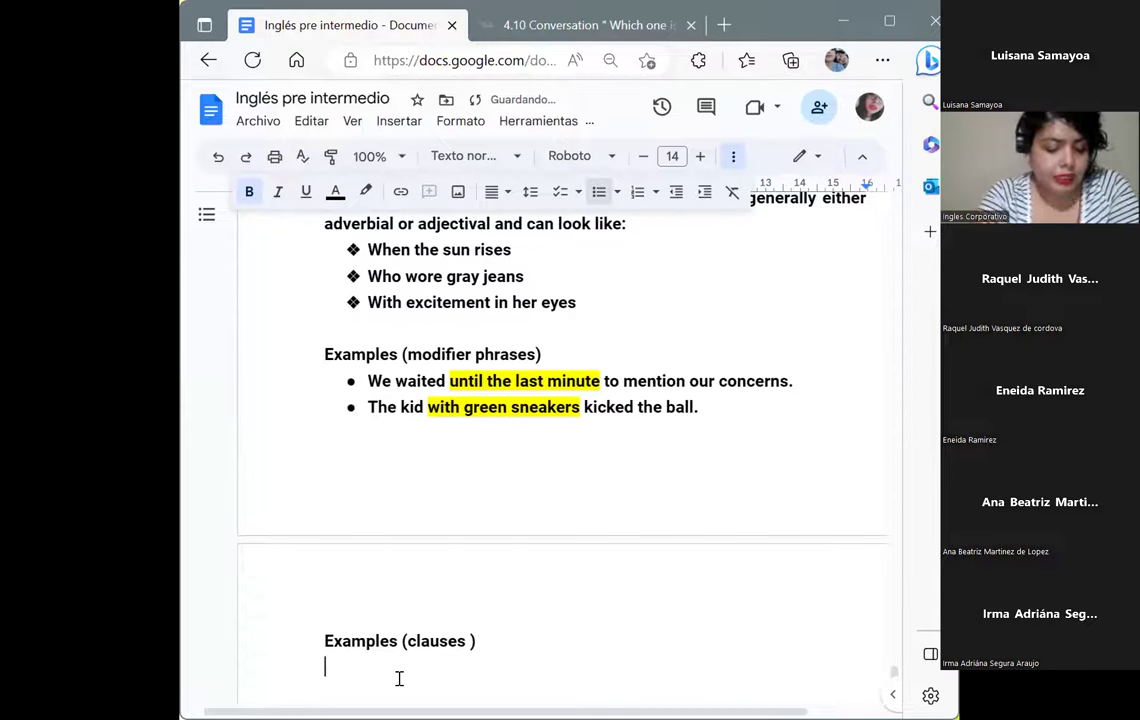
pyautogui.hotkey('ctrl', 'shift', '8')
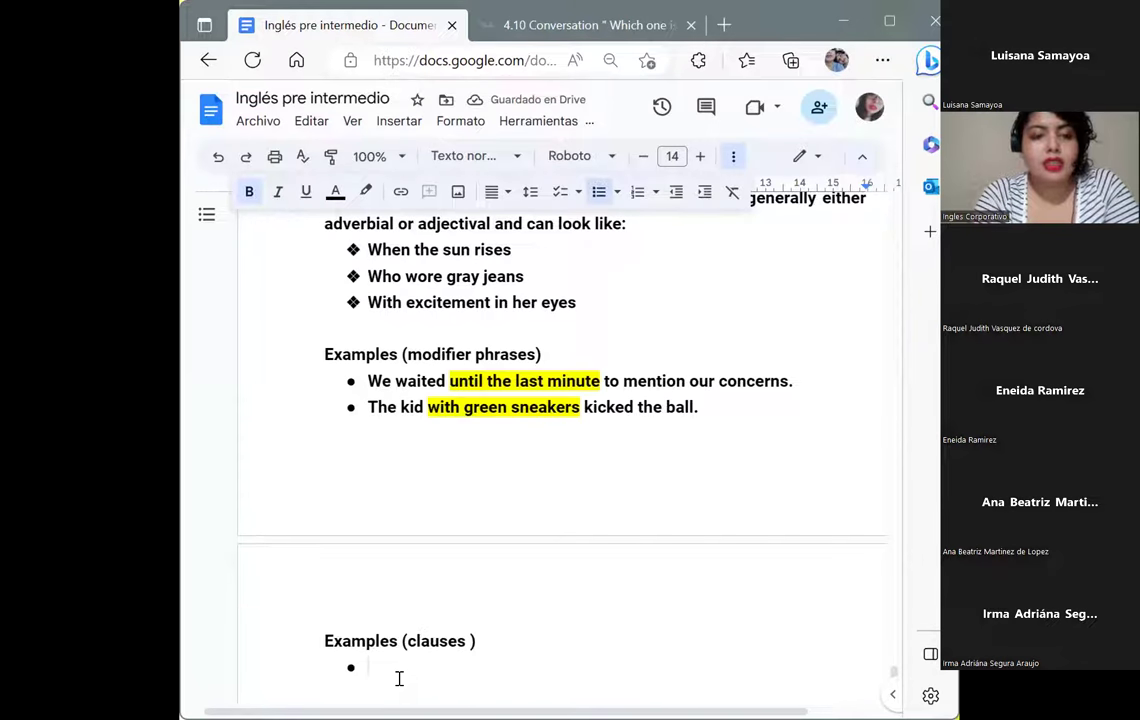
pyautogui.write('My sister ')
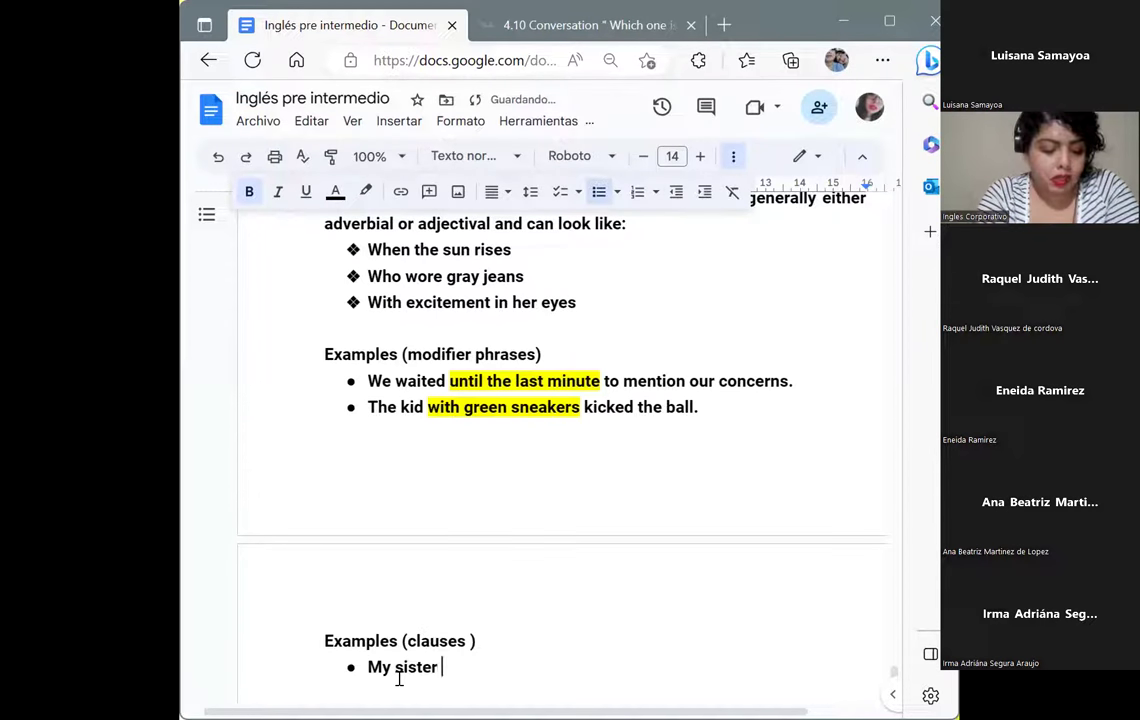
pyautogui.write('wo')
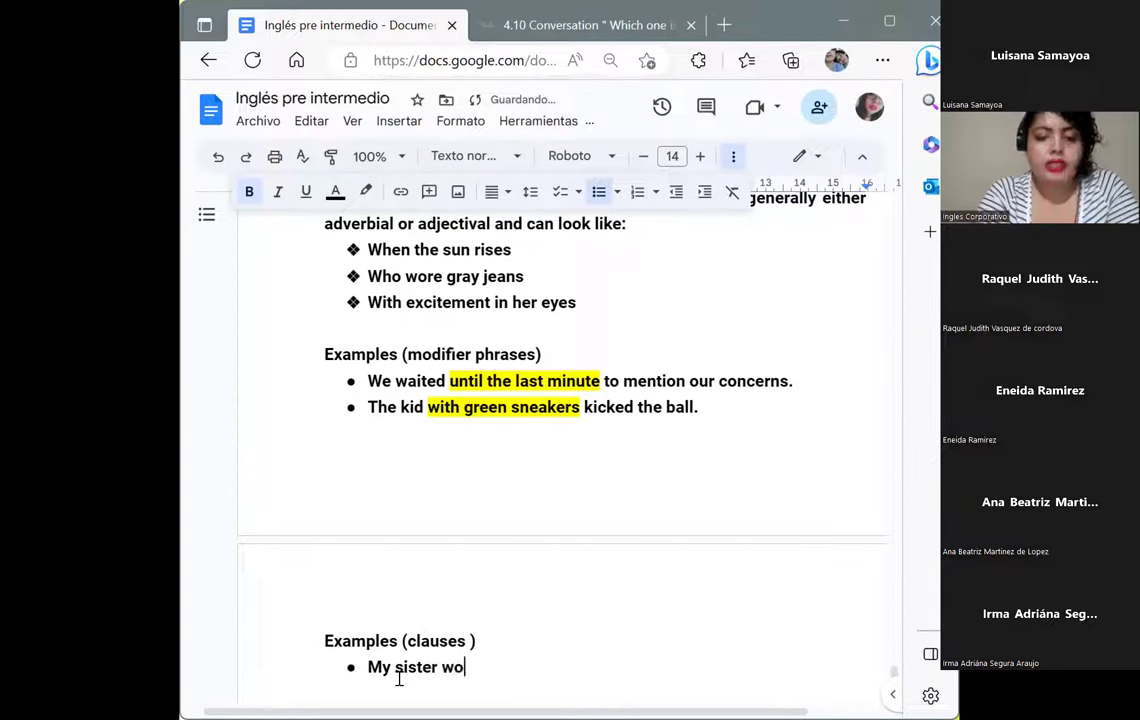
pyautogui.write('n the contest')
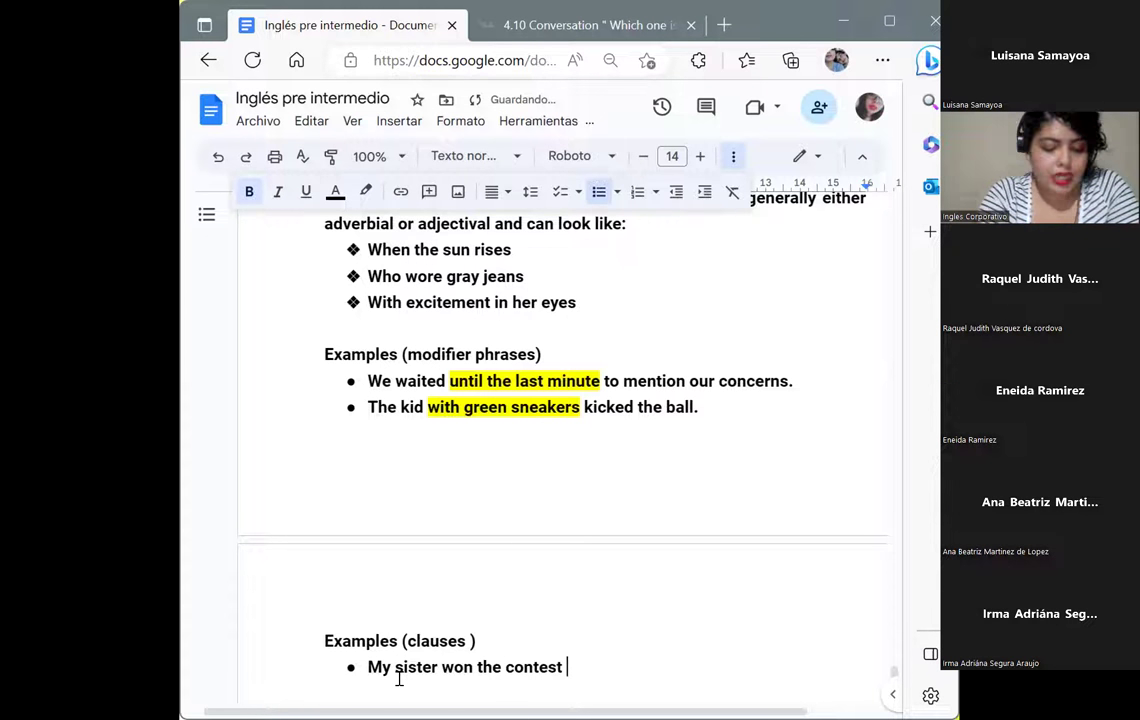
pyautogui.press('BackSpace')
pyautogui.write(', a')
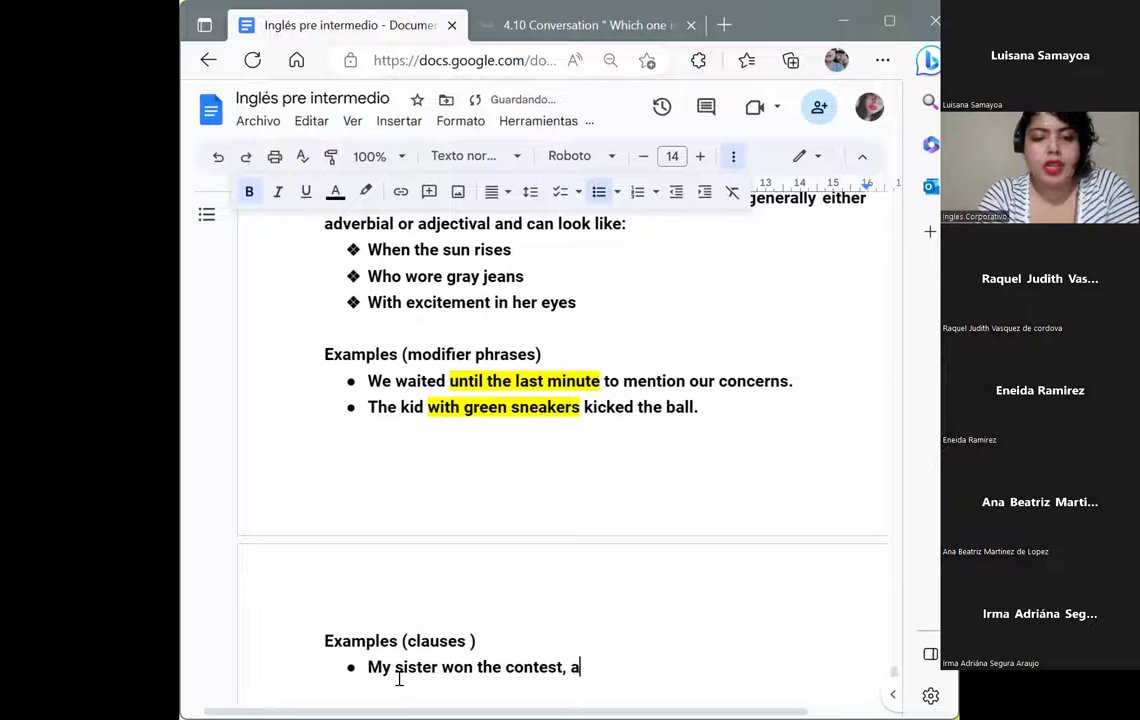
pyautogui.write('s she has ')
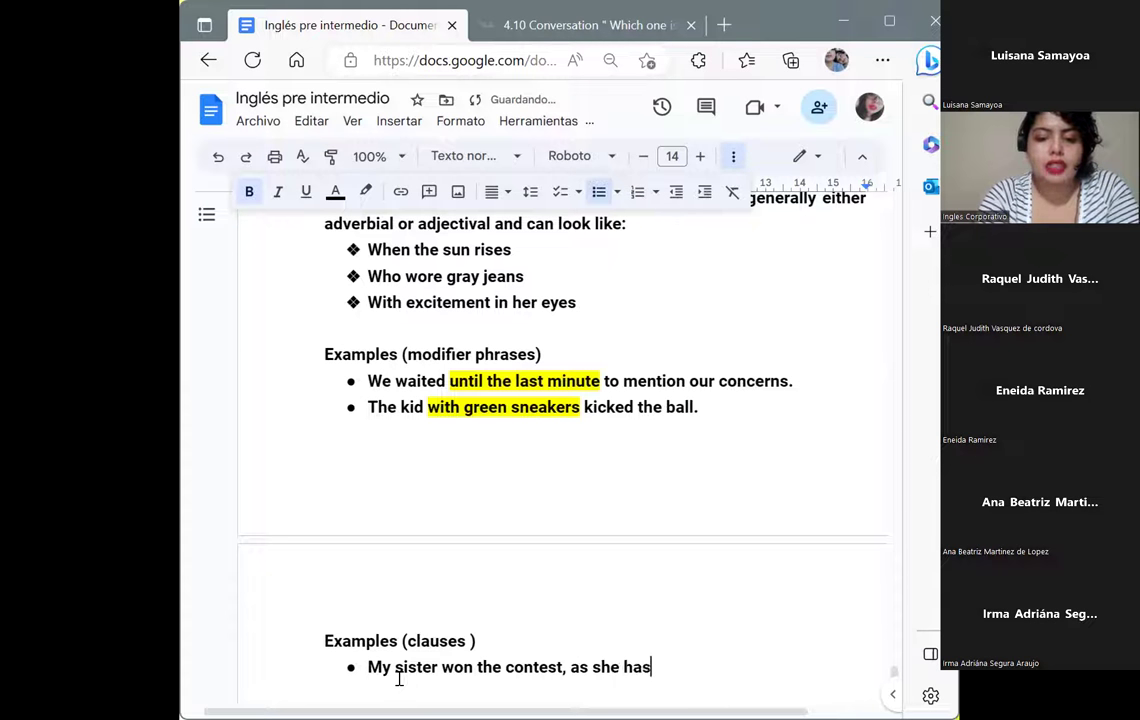
pyautogui.write('hope')
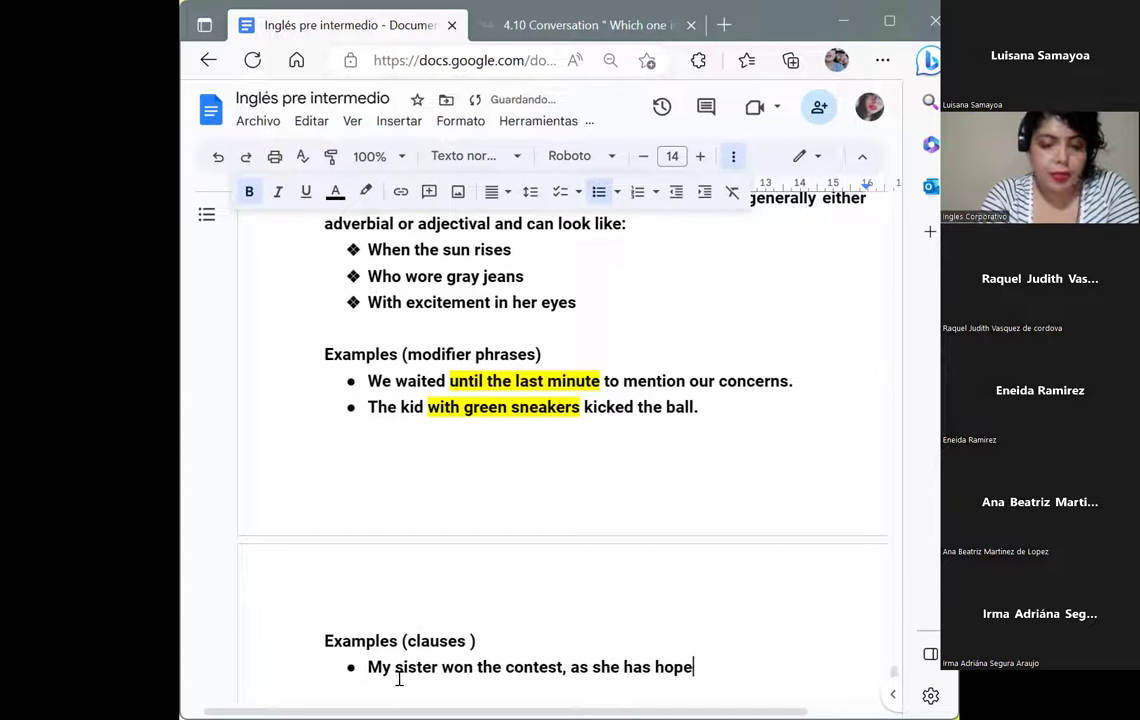
pyautogui.write('d.')
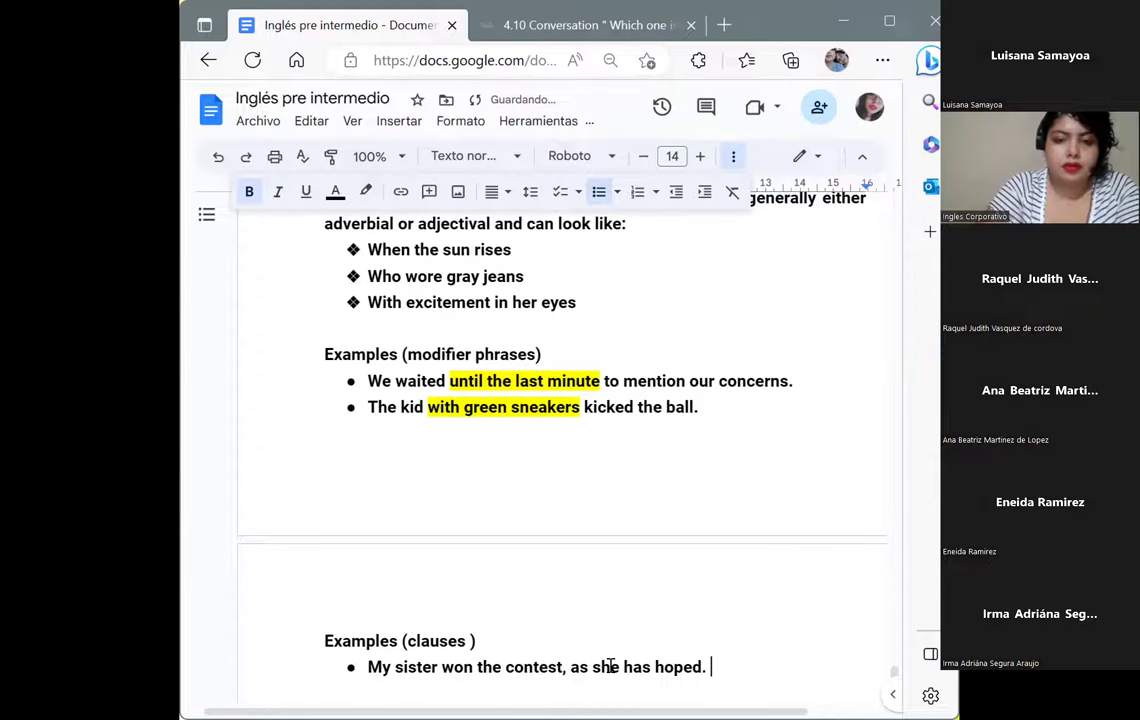
# - Highlight the clause 'as she has hoped.' in yellow and start correcting 'has'
pyautogui.moveTo(715, 672); pyautogui.dragTo(570, 664)
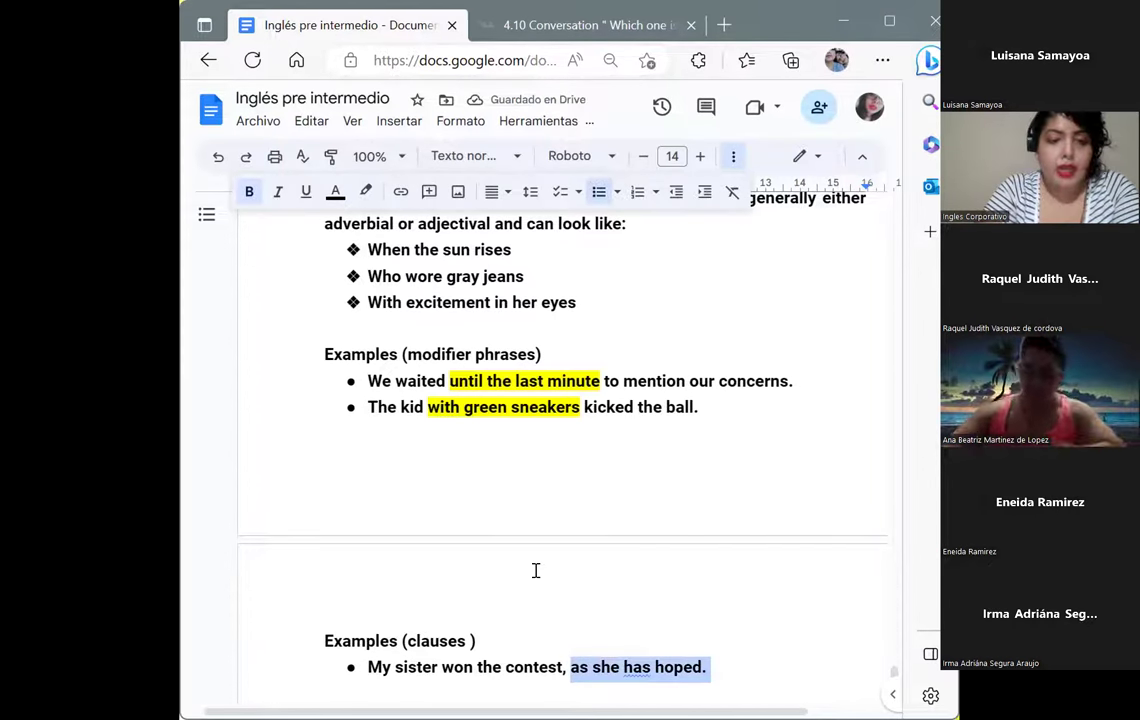
pyautogui.click(366, 191)
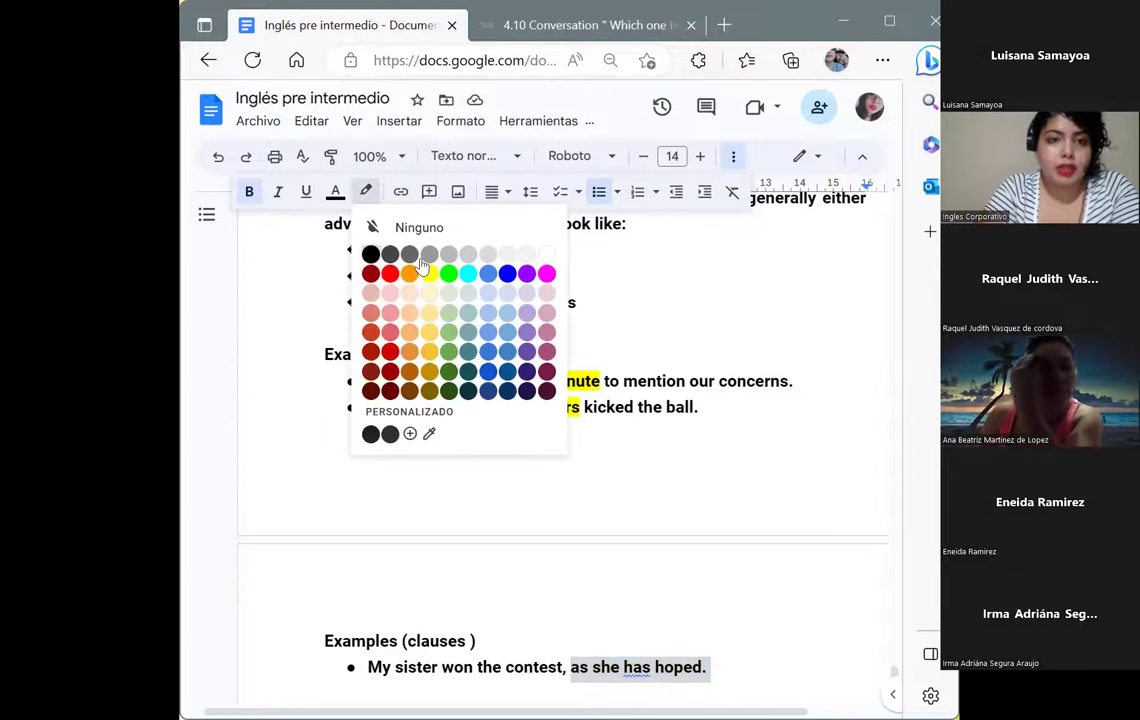
pyautogui.click(429, 273)
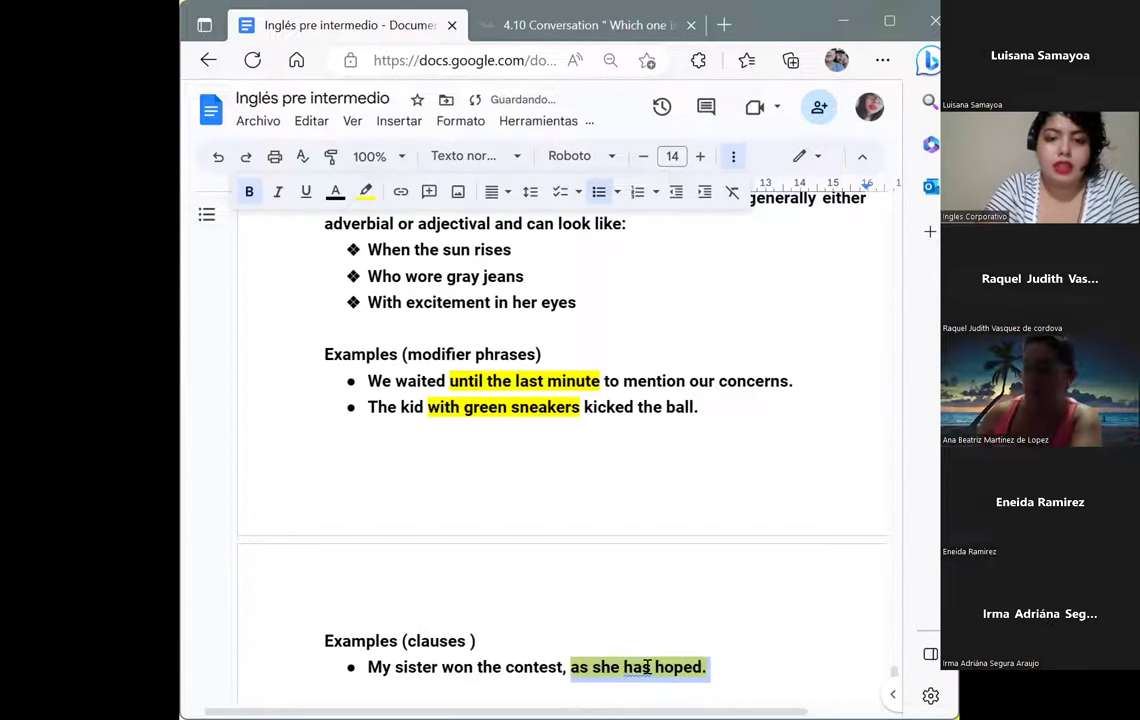
pyautogui.click(645, 667)
pyautogui.press('BackSpace')
# - Finish changing 'has' to 'had' and move to the empty line below
pyautogui.write('d')
pyautogui.click(802, 690)
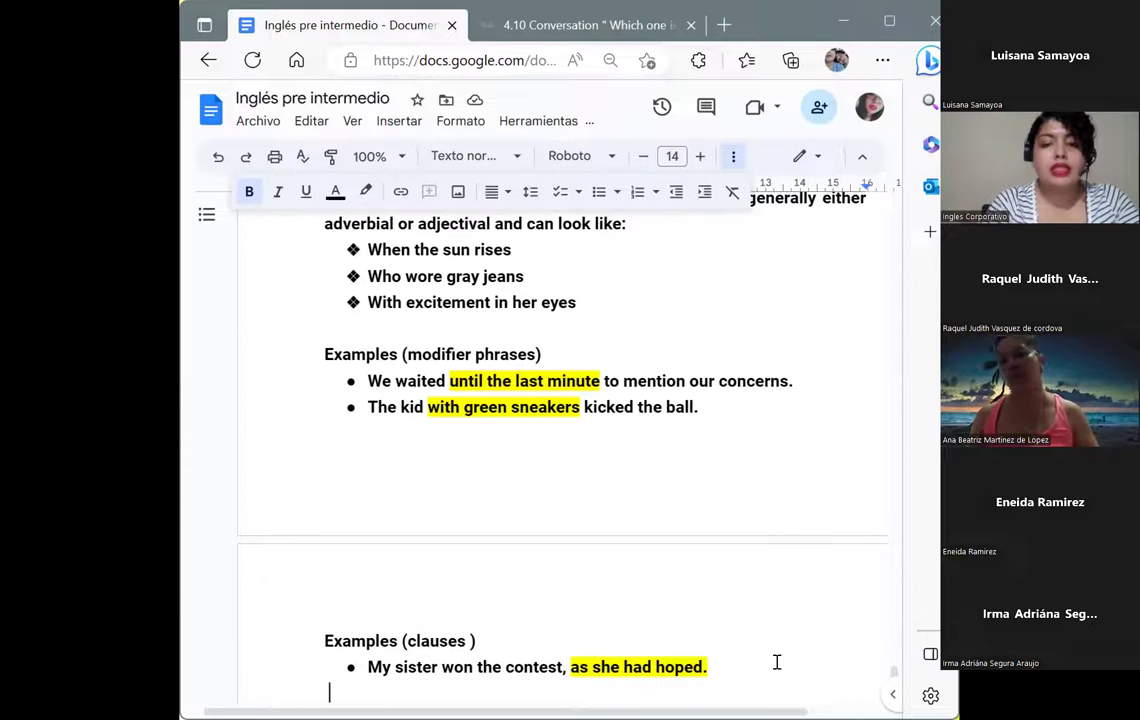
# - Start a second clause-example bullet with no highlight
pyautogui.hotkey('ctrl', 'shift', '8')
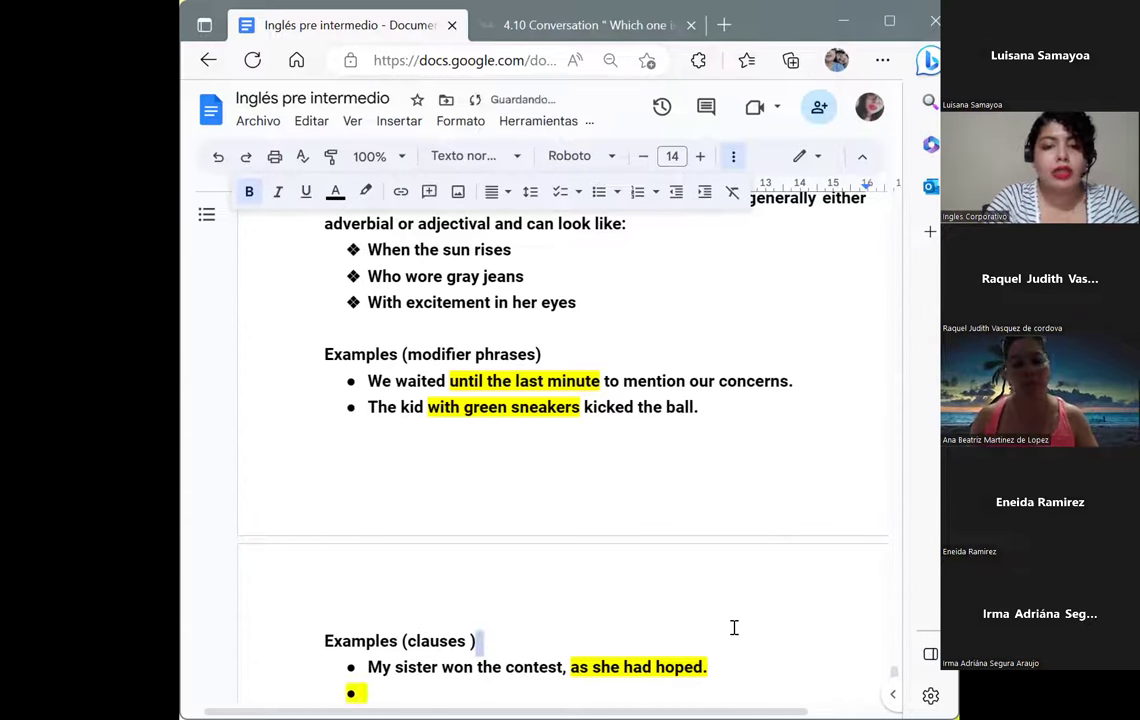
pyautogui.click(366, 191)
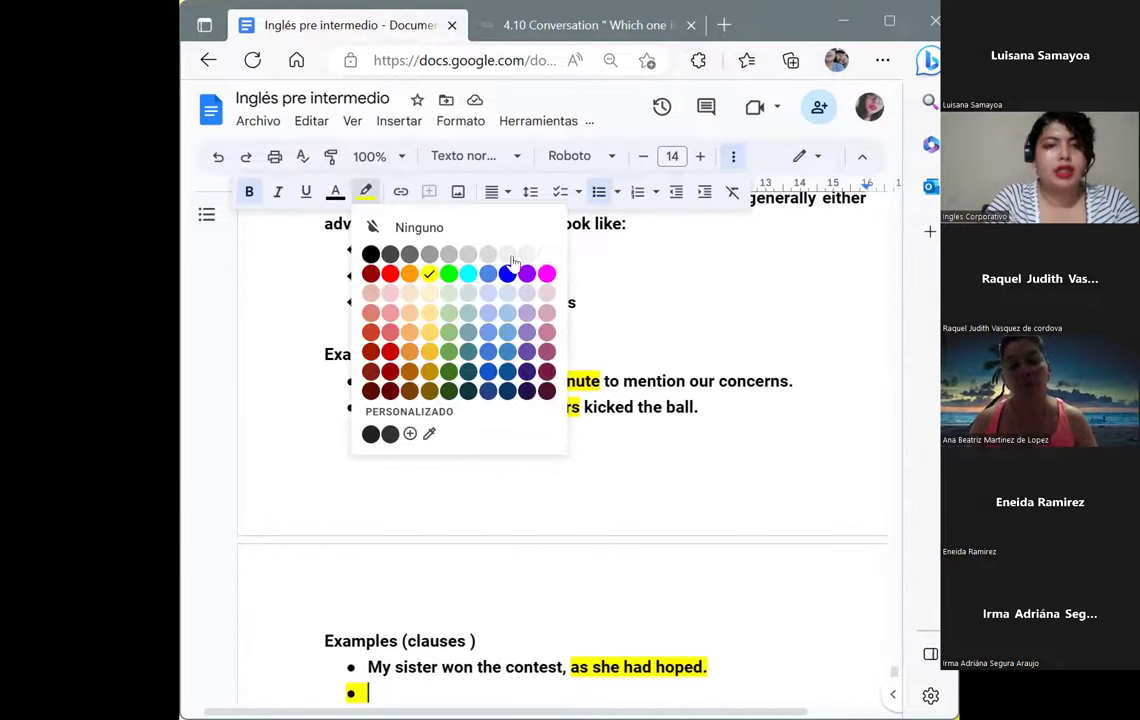
pyautogui.click(419, 227)
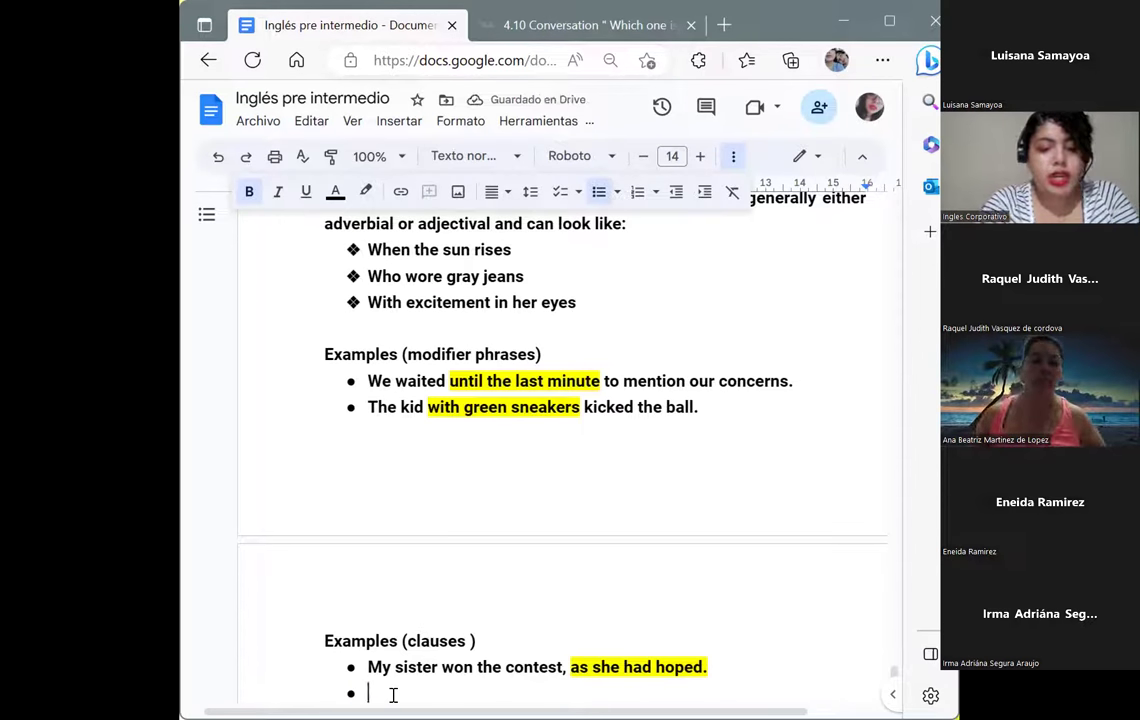
# - Type 'The pedestrian, who had been waiting for fifteen minutes, diden't step aside.'
pyautogui.write('The pe')
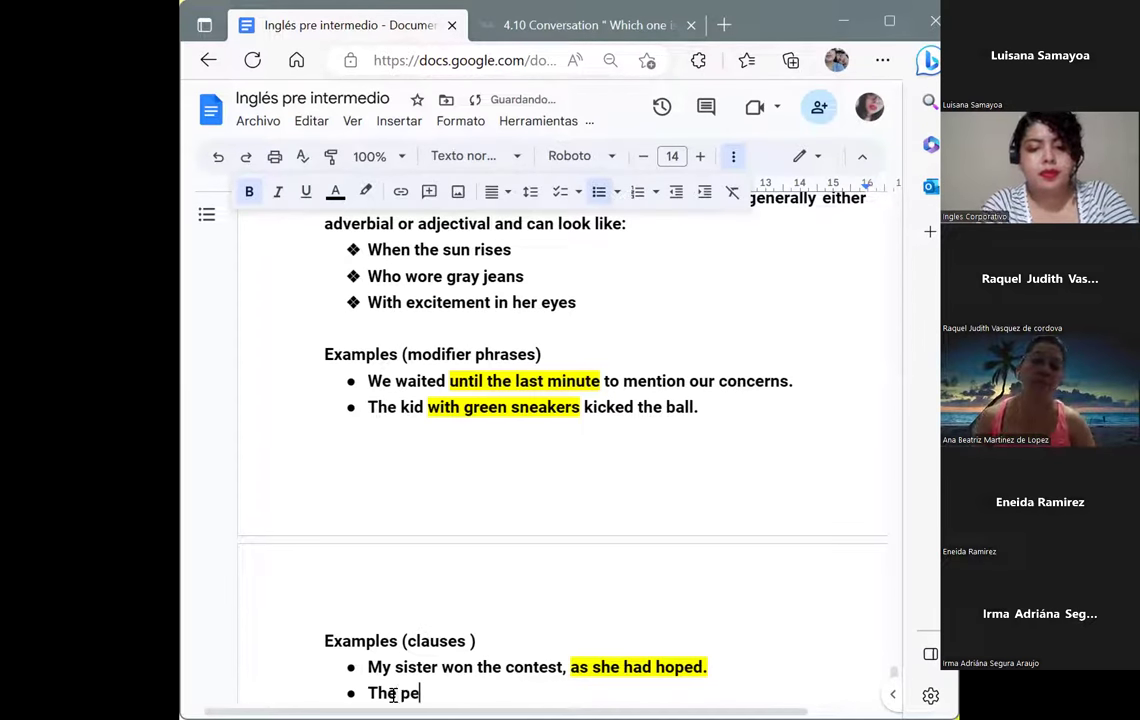
pyautogui.write('destrian')
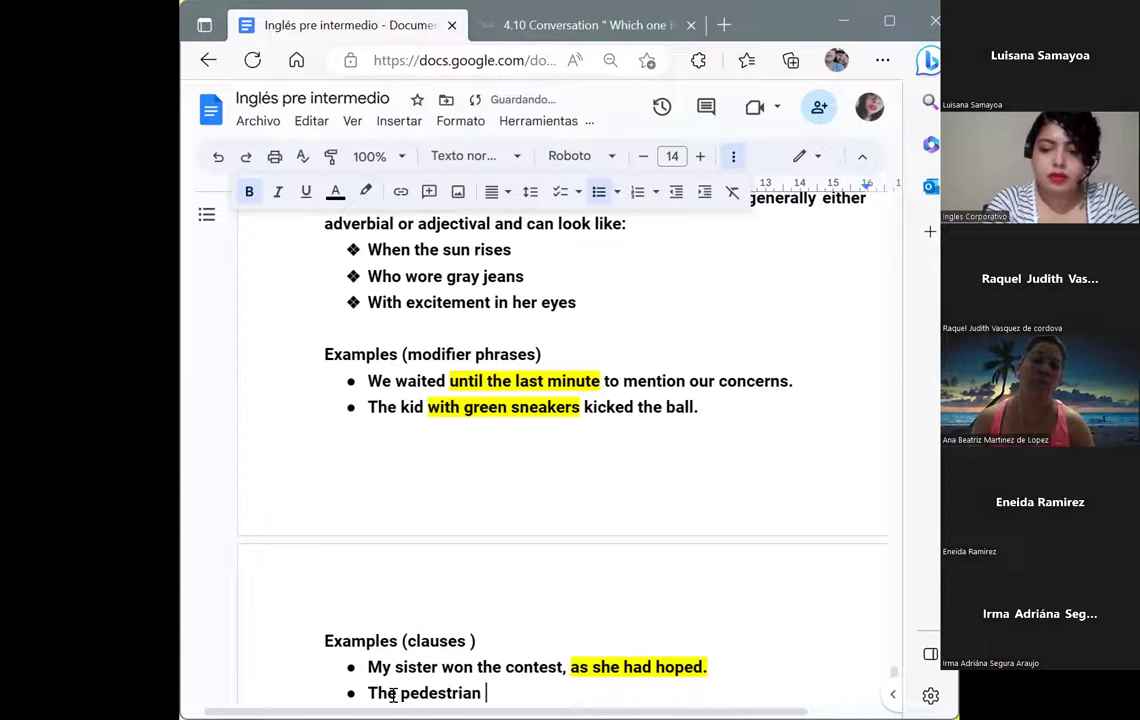
pyautogui.write(', who had been waiting')
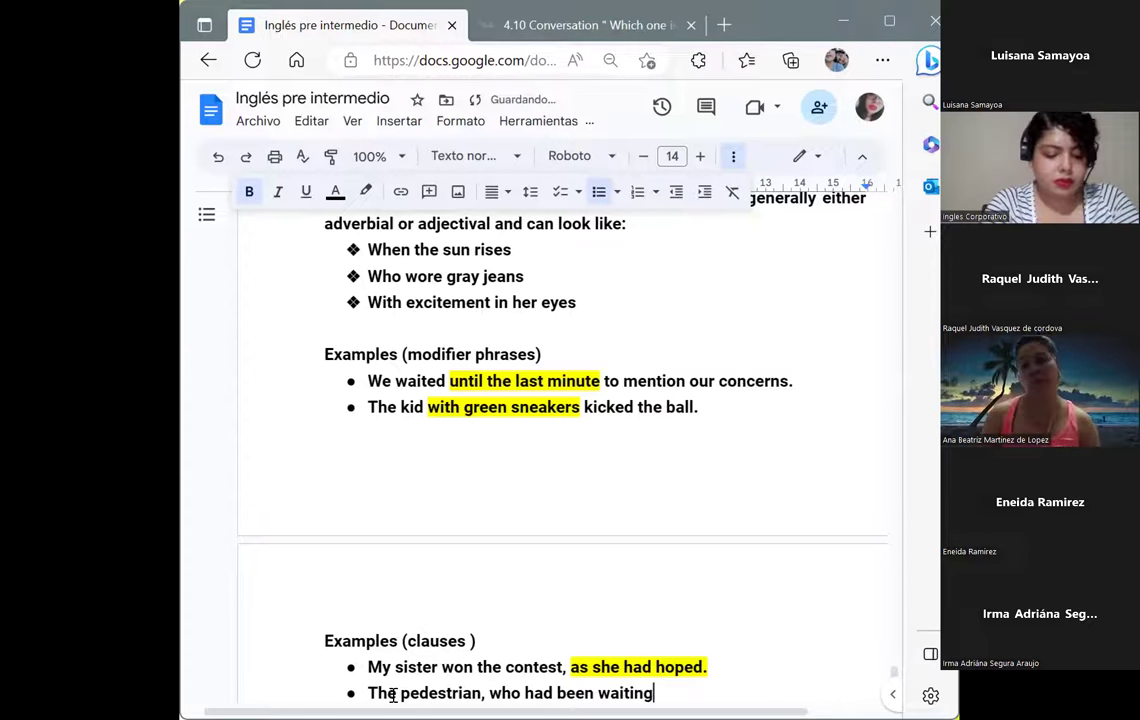
pyautogui.write(' for fi')
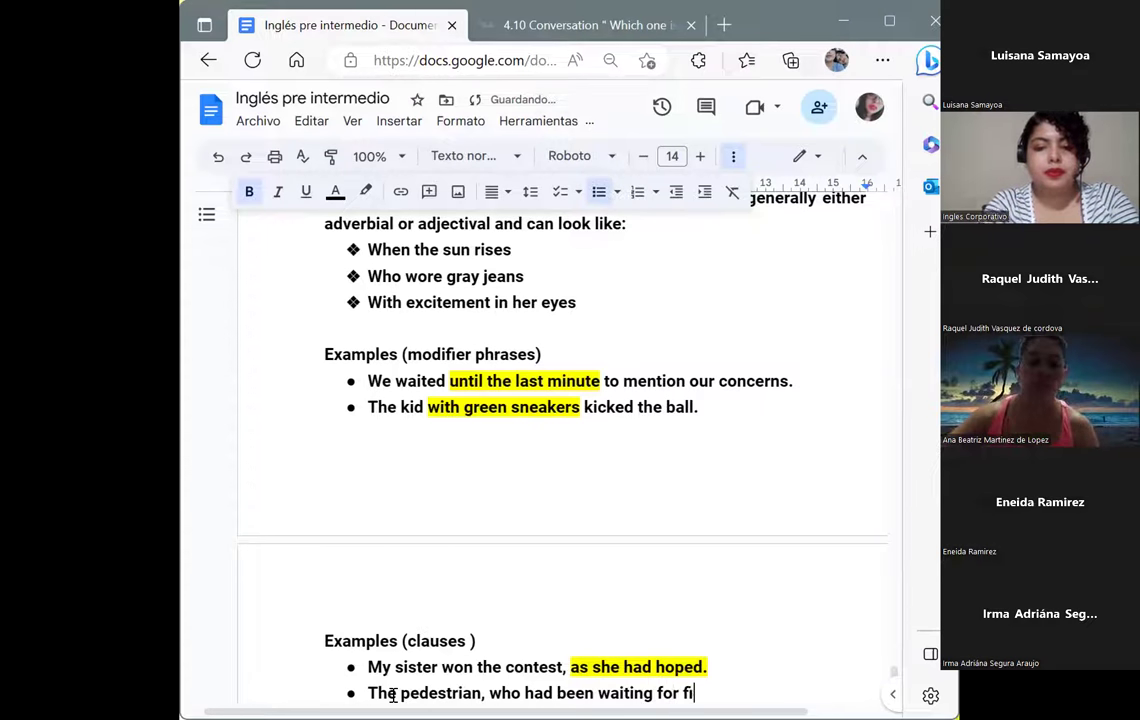
pyautogui.write('ftee')
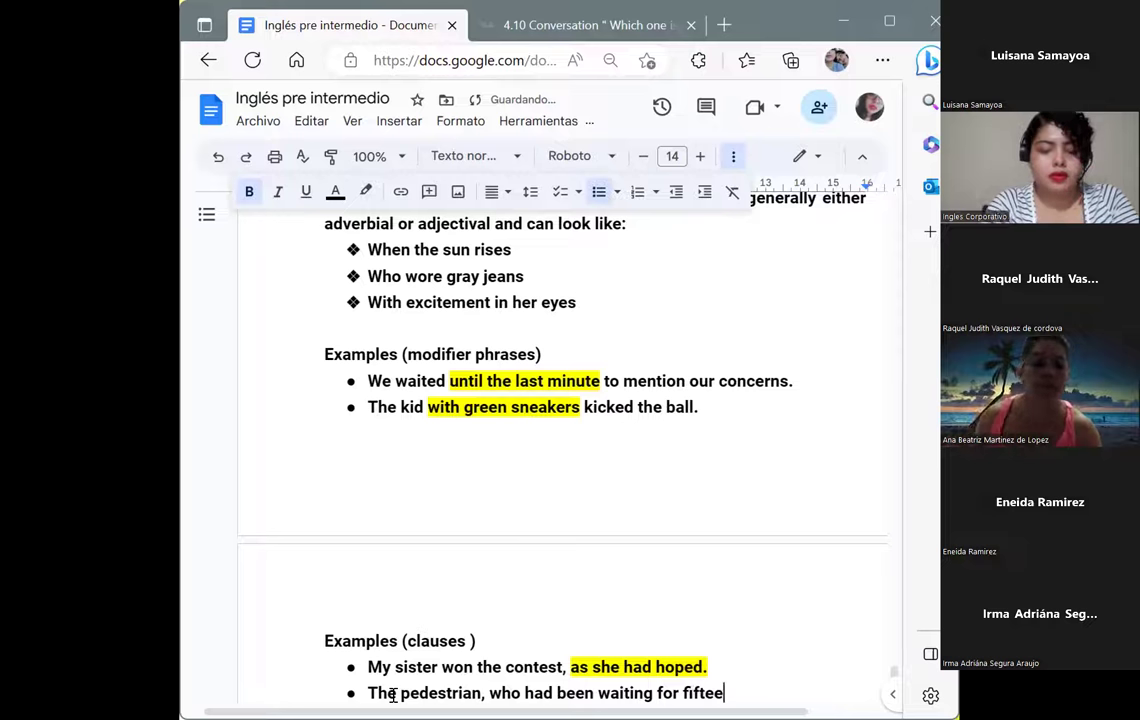
pyautogui.write('n min')
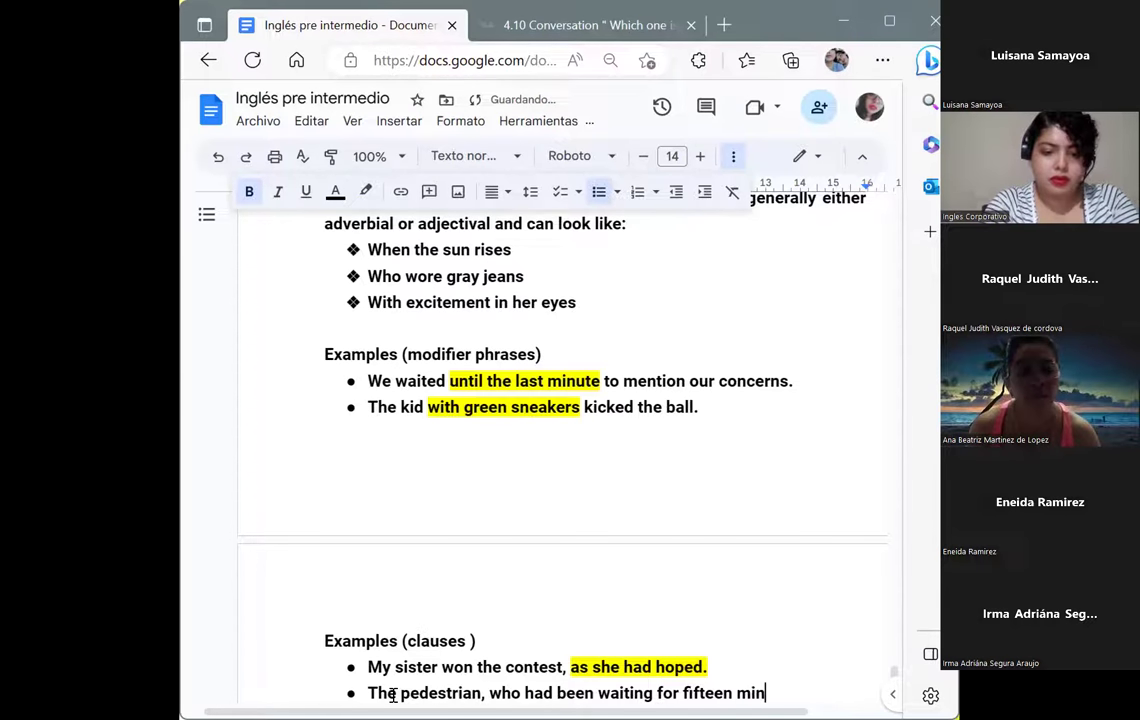
pyautogui.write('utes')
pyautogui.write(', diden')
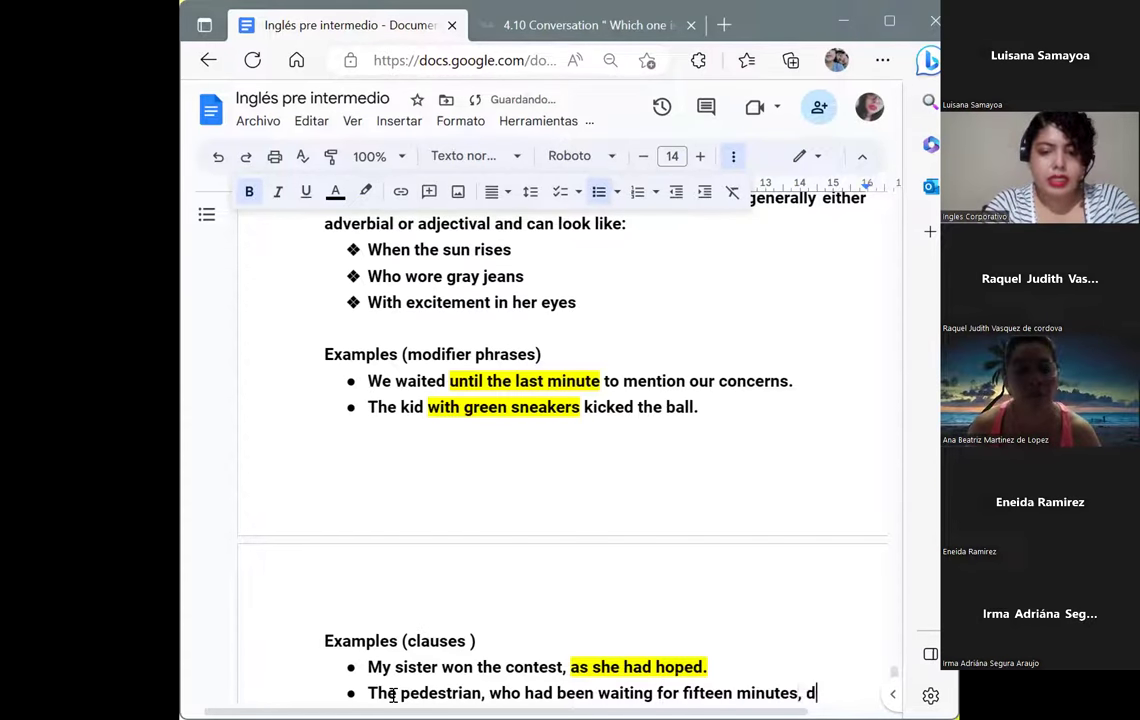
pyautogui.press('BackSpace')
pyautogui.press('BackSpace')
pyautogui.write("n't")
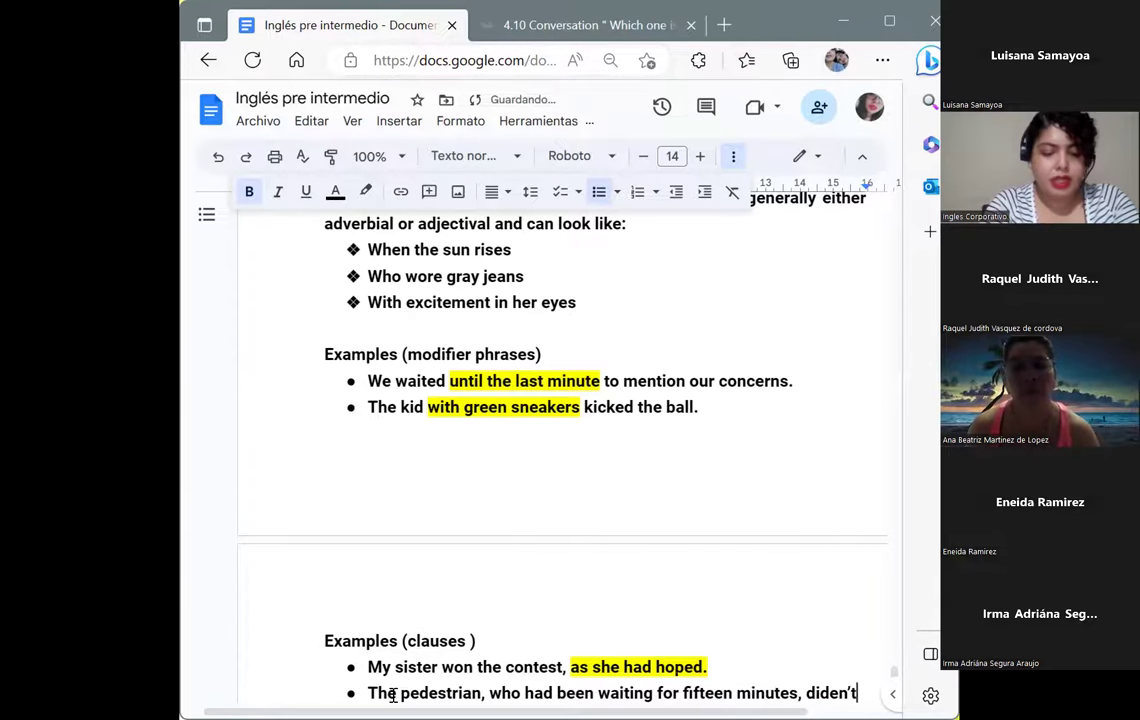
pyautogui.write(' ste')
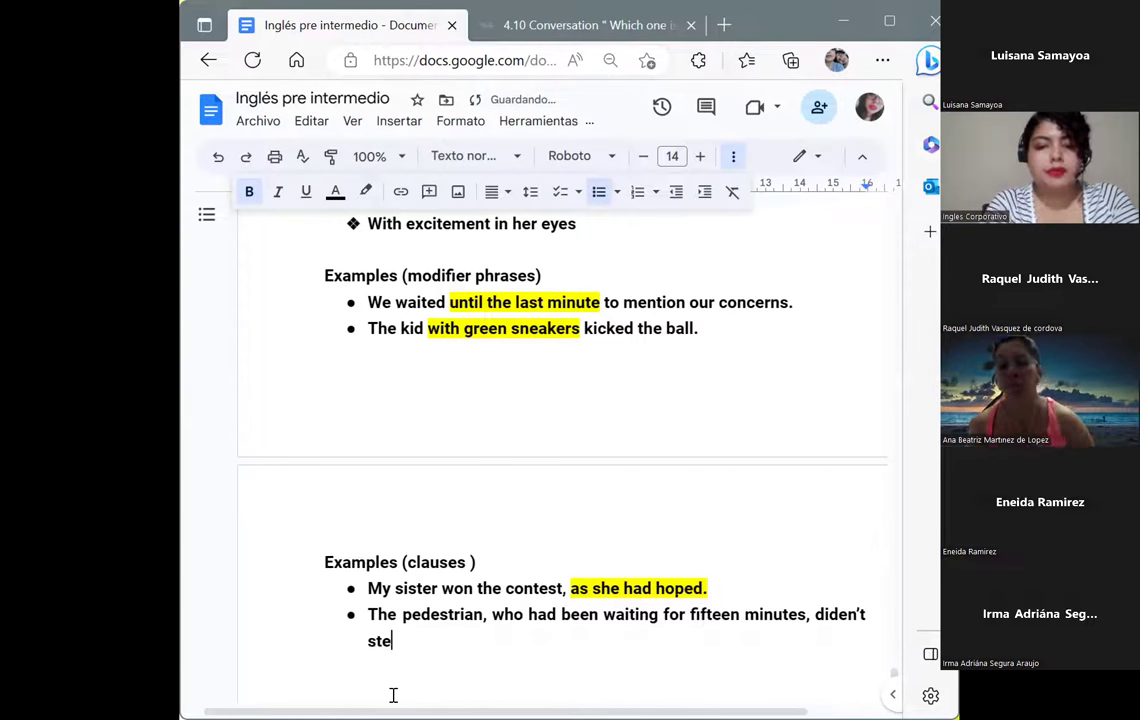
pyautogui.write('p aside.')
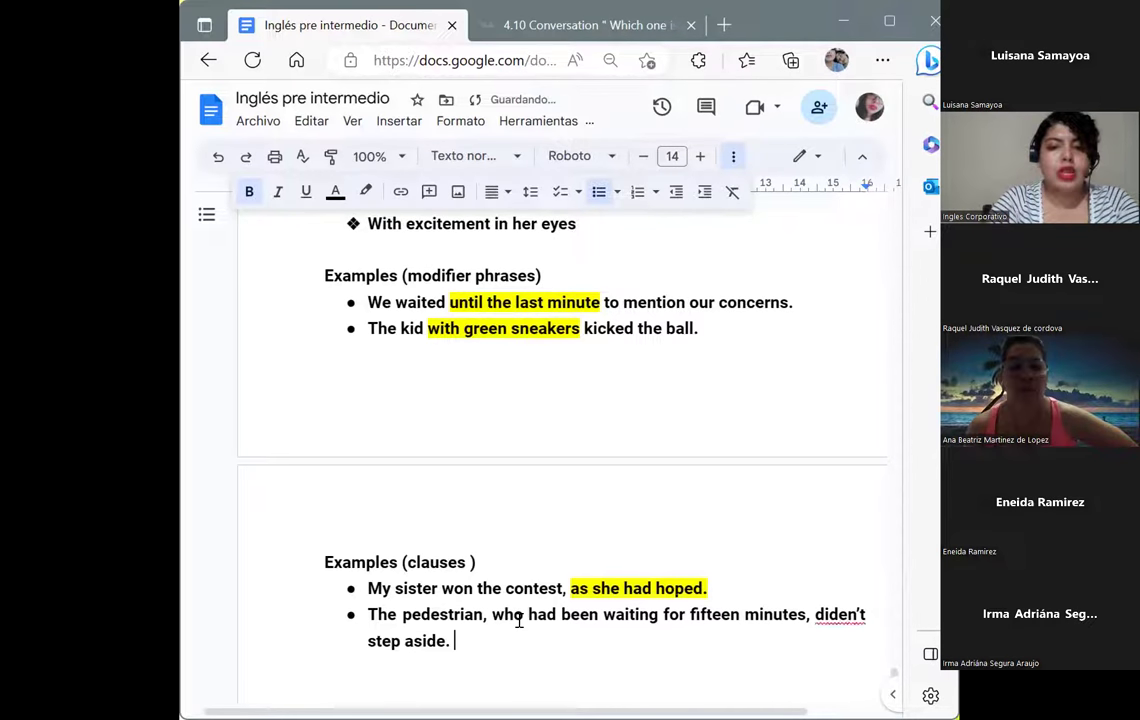
# - Correct 'diden't' to 'didn't' and highlight 'who had been waiting for fifteen minutes' yellow
pyautogui.click(837, 616)
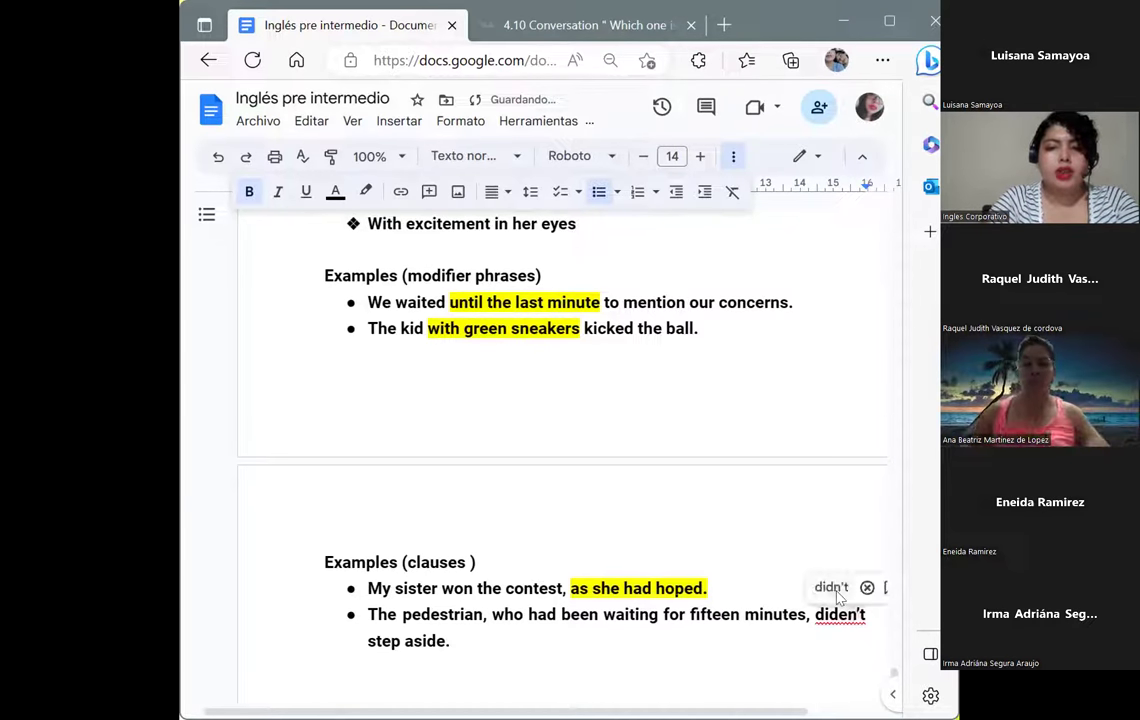
pyautogui.click(830, 588)
pyautogui.moveTo(495, 614); pyautogui.dragTo(815, 616)
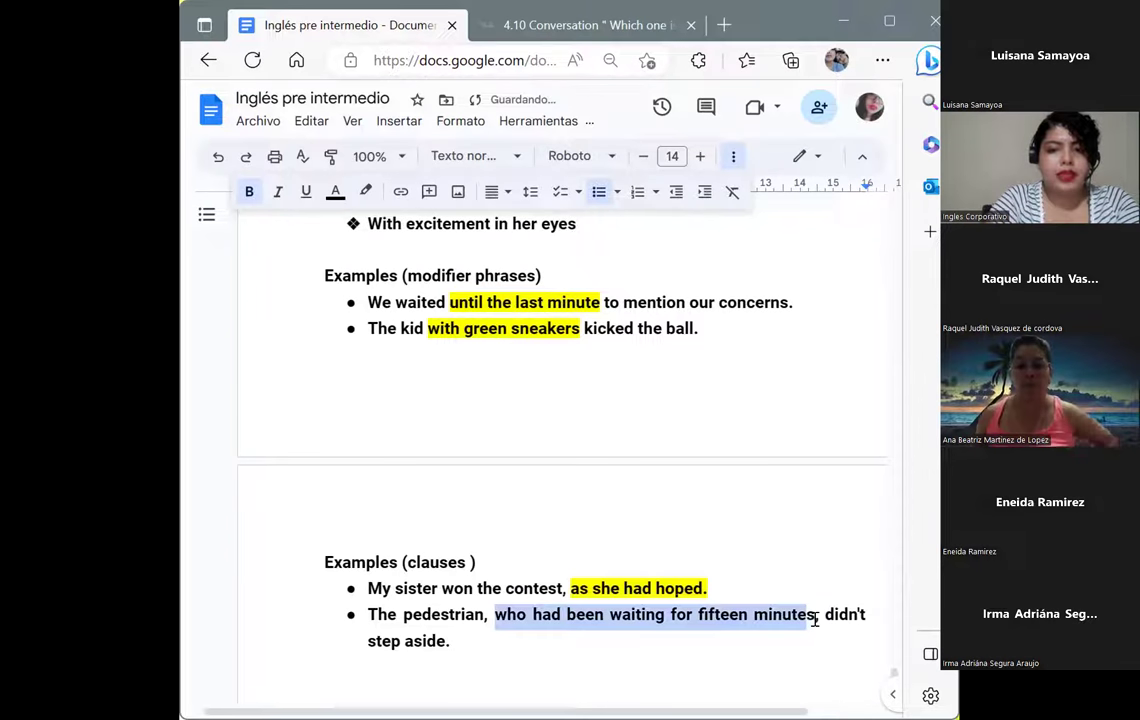
pyautogui.click(366, 191)
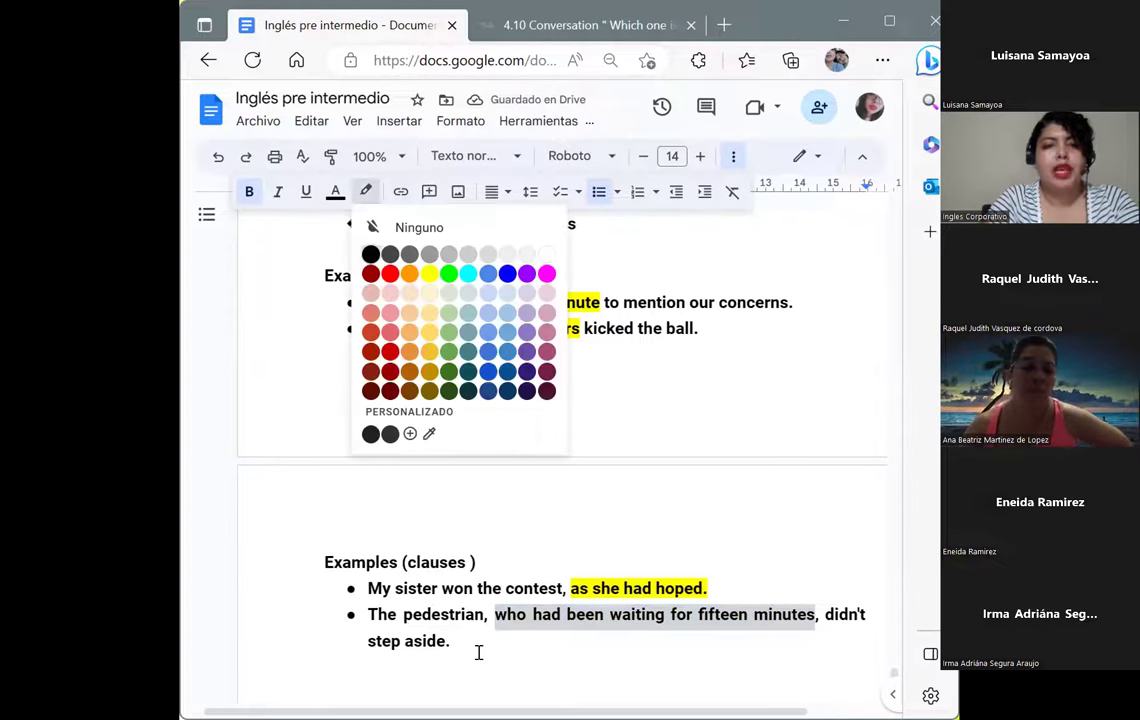
pyautogui.click(428, 273)
pyautogui.click(478, 652)
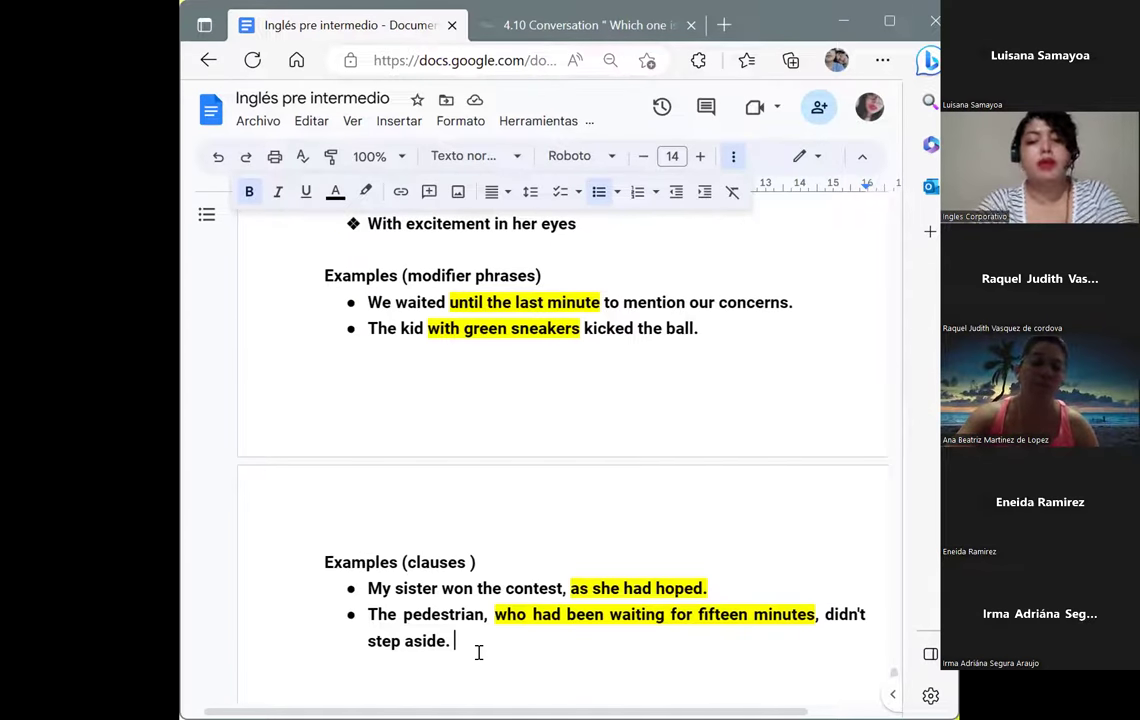
# - Add the line 'How are modifiers structured?' below the examples, followed by a new line
pyautogui.press('Return')
pyautogui.press('Return')
pyautogui.press('Return')
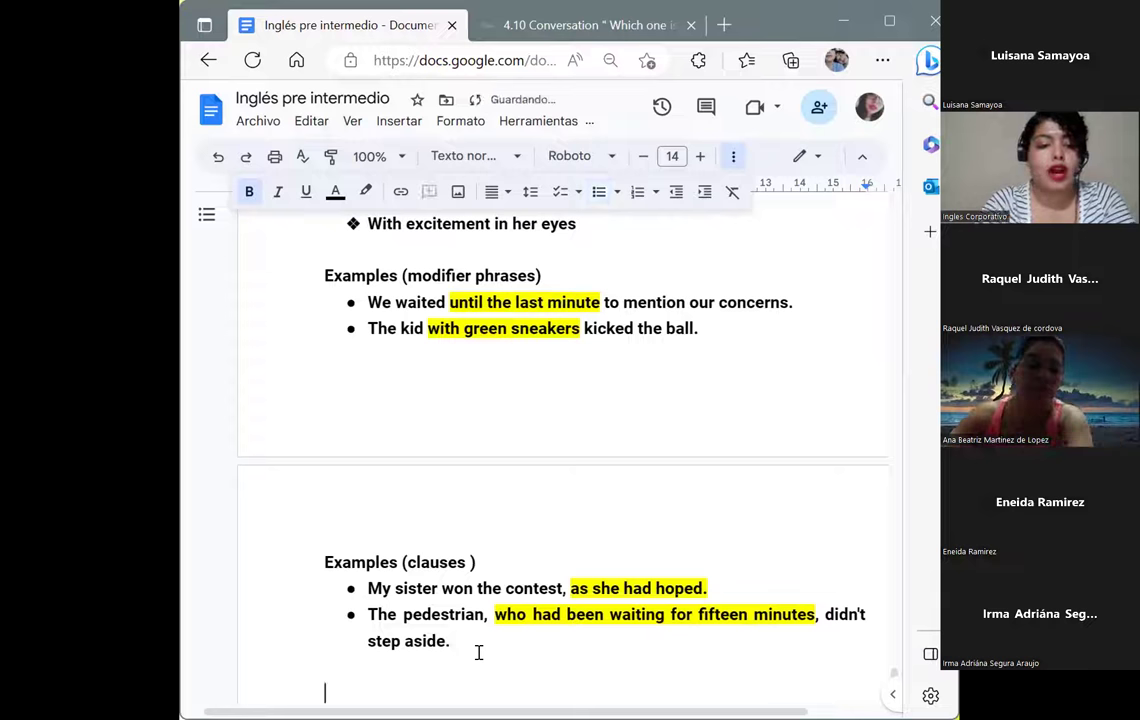
pyautogui.write('h')
pyautogui.press('BackSpace')
pyautogui.write('How are')
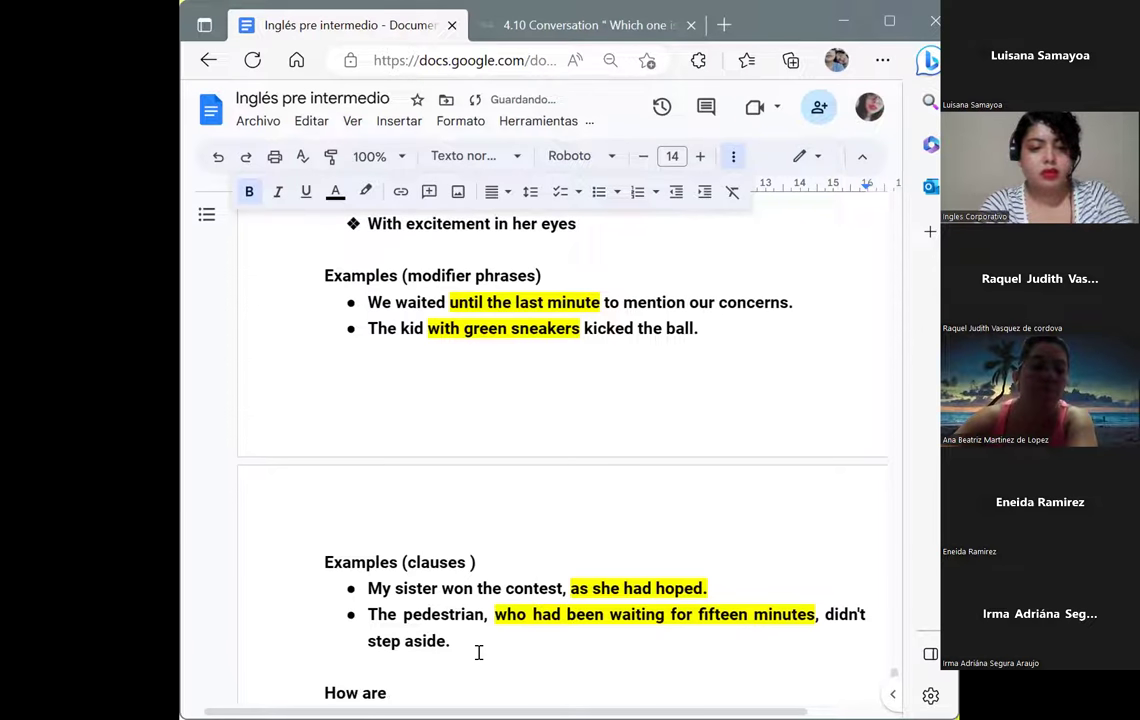
pyautogui.write(' modifiers s')
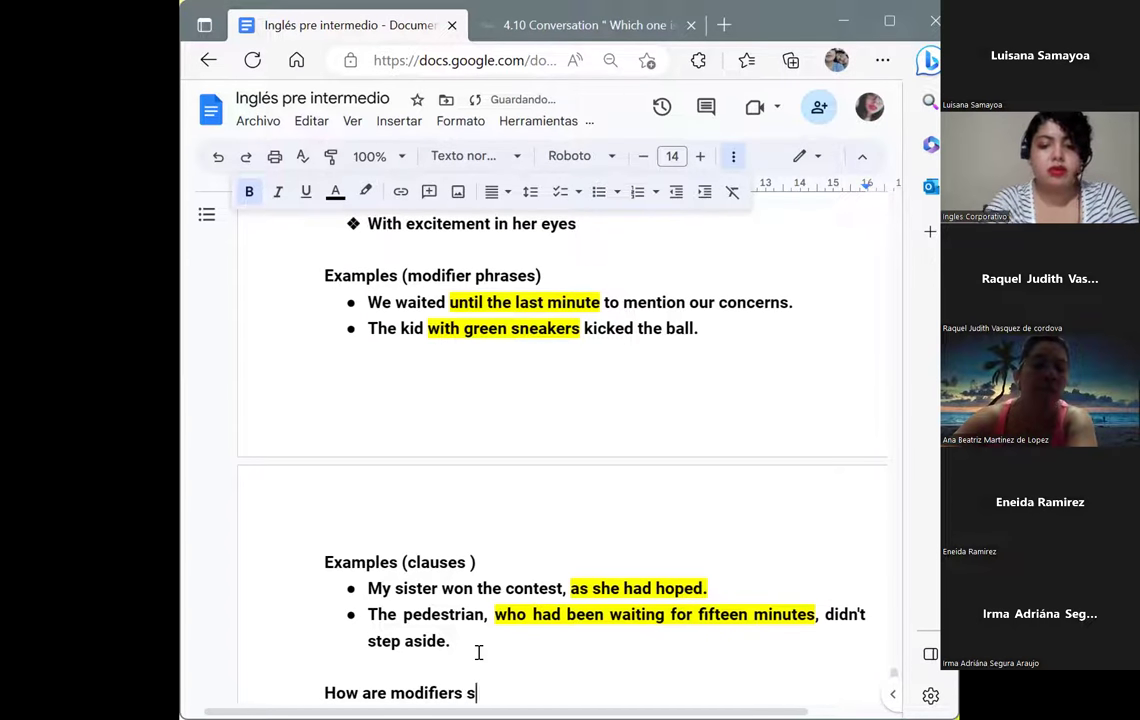
pyautogui.write('tructure')
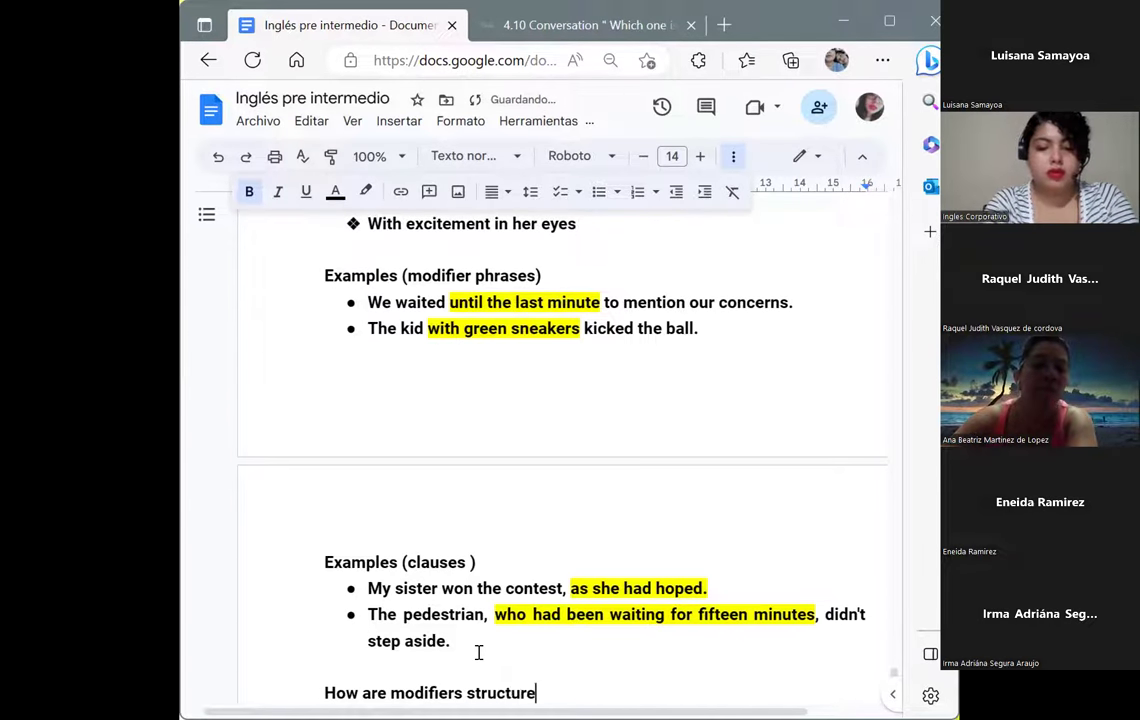
pyautogui.write('d?')
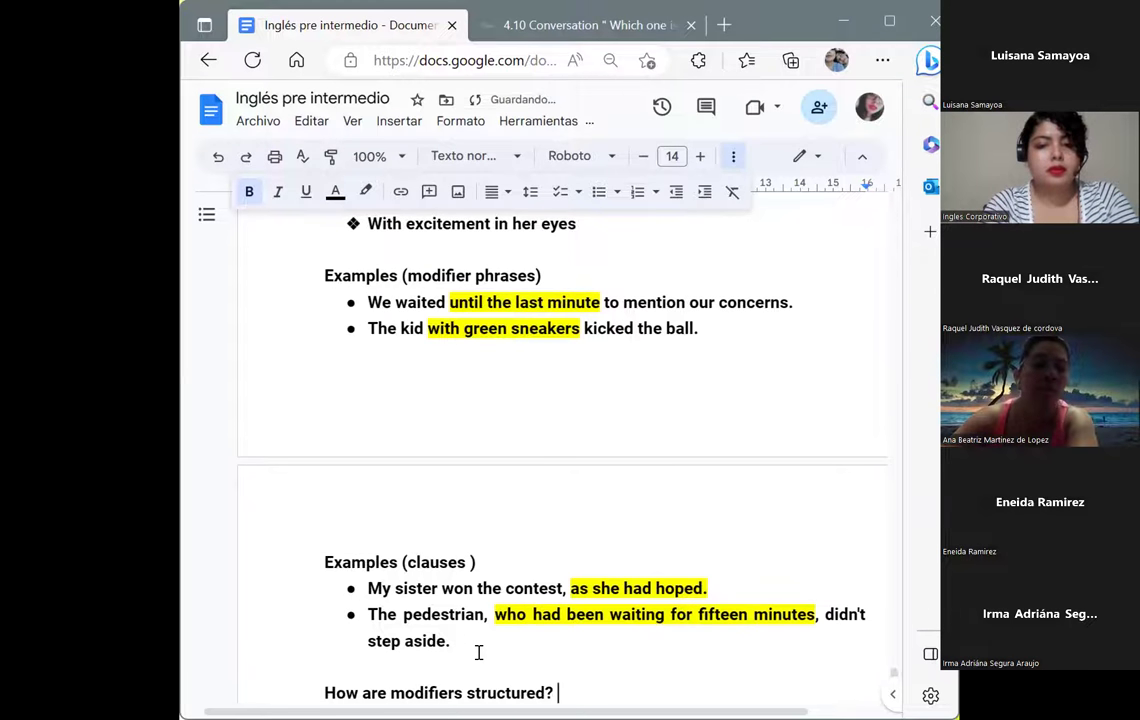
pyautogui.press('Return')
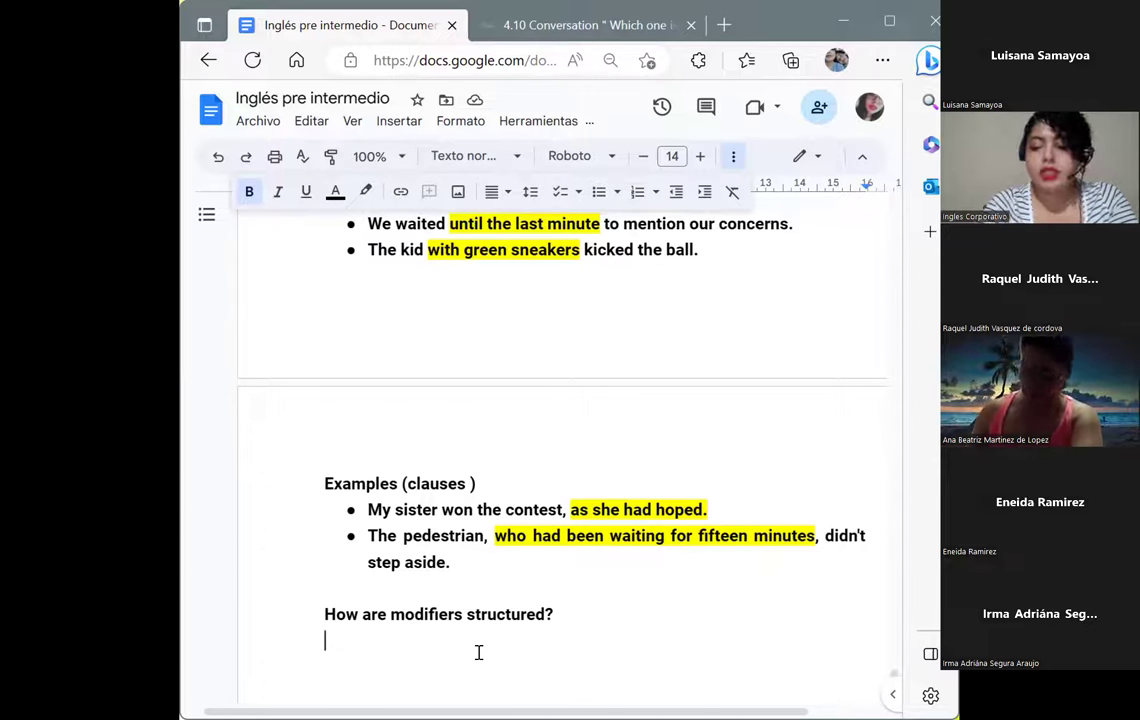
# - Add another blank line under 'How are modifiers structured?'
pyautogui.press('Return')
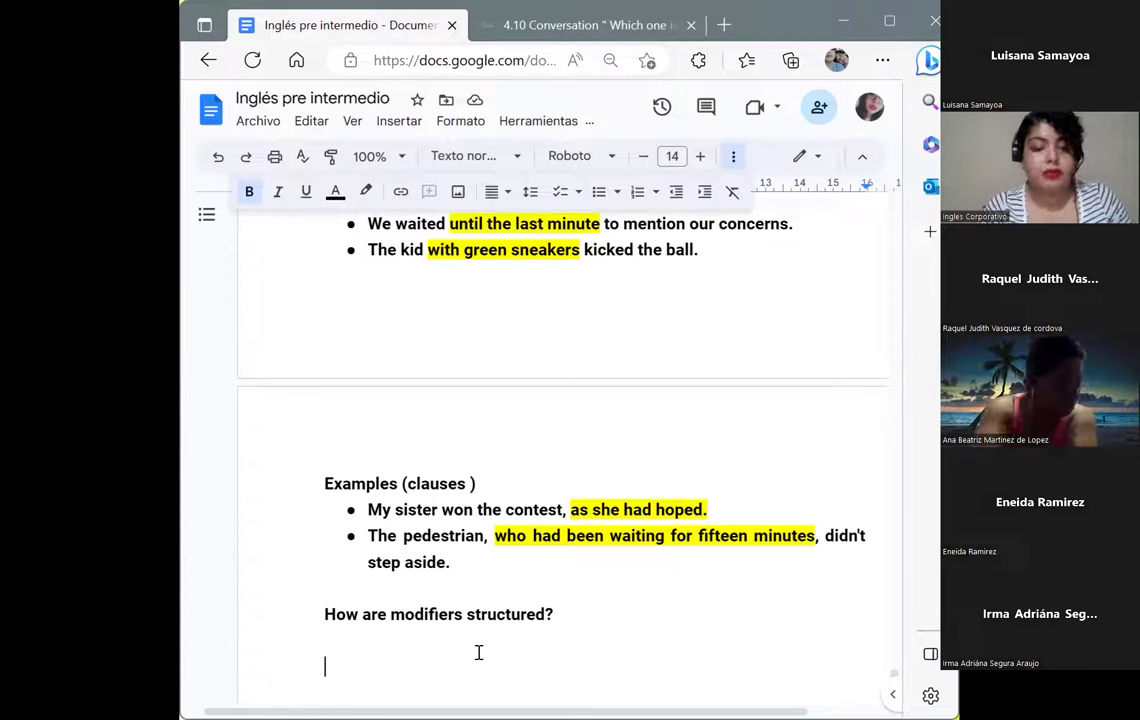
# - Type 'Typically, modifiers are placed right beside the noun they're modifying.' and start a new line
pyautogui.write('T')
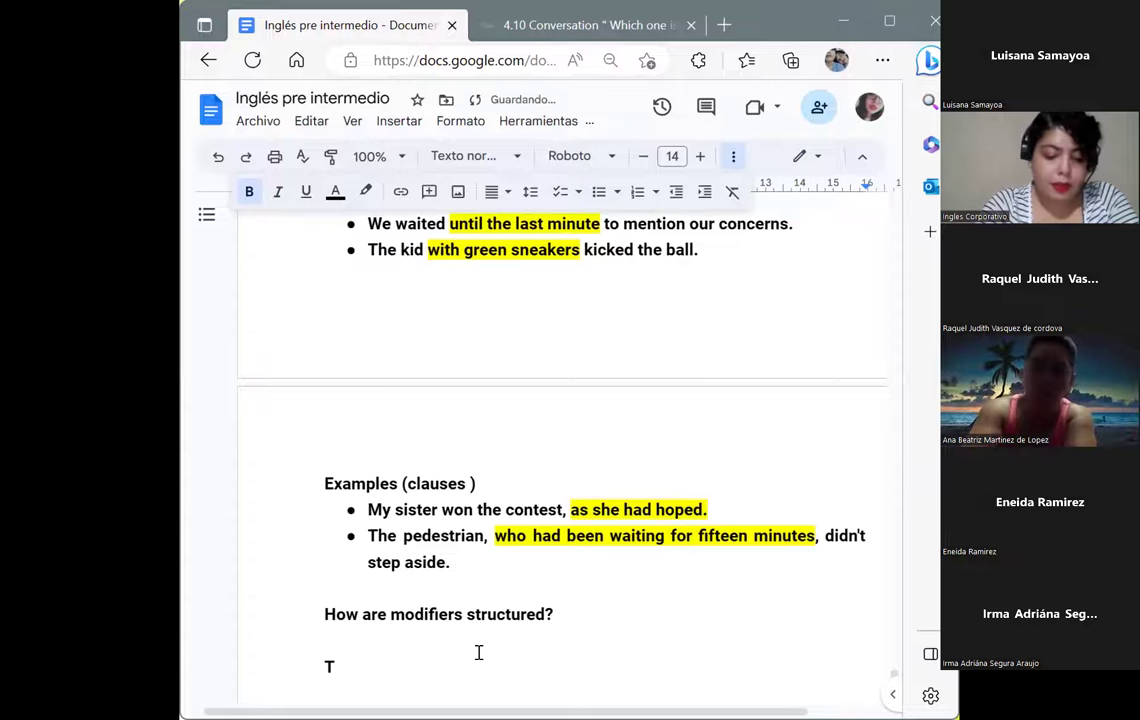
pyautogui.write('y')
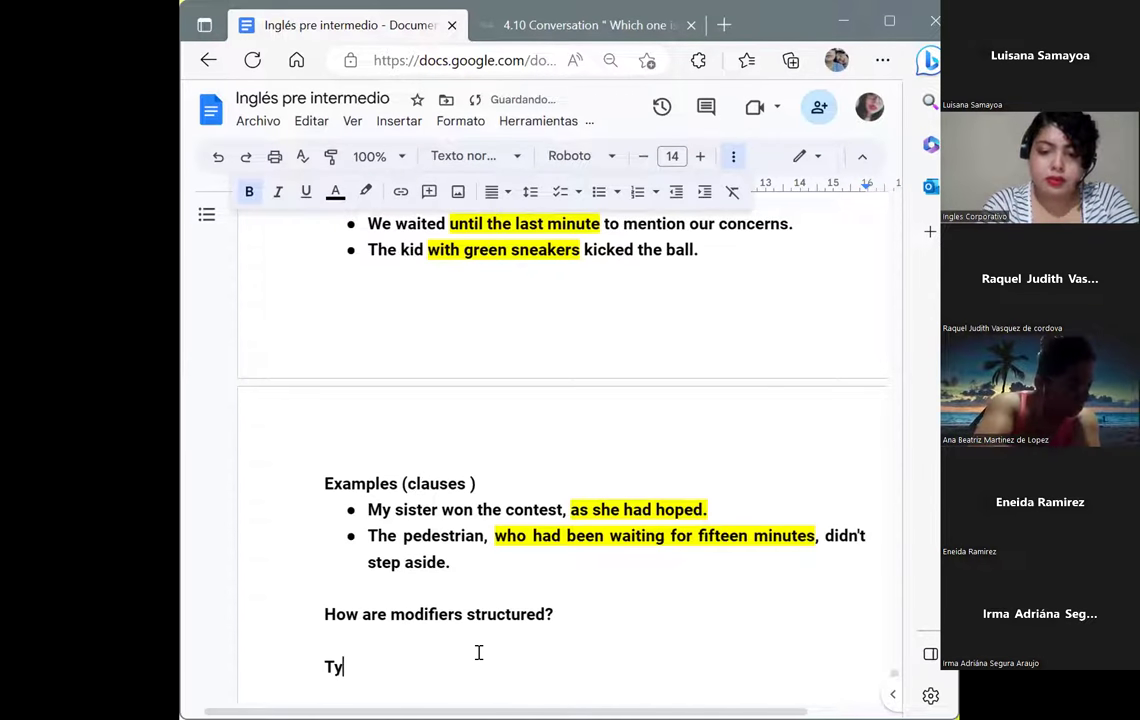
pyautogui.write('pically')
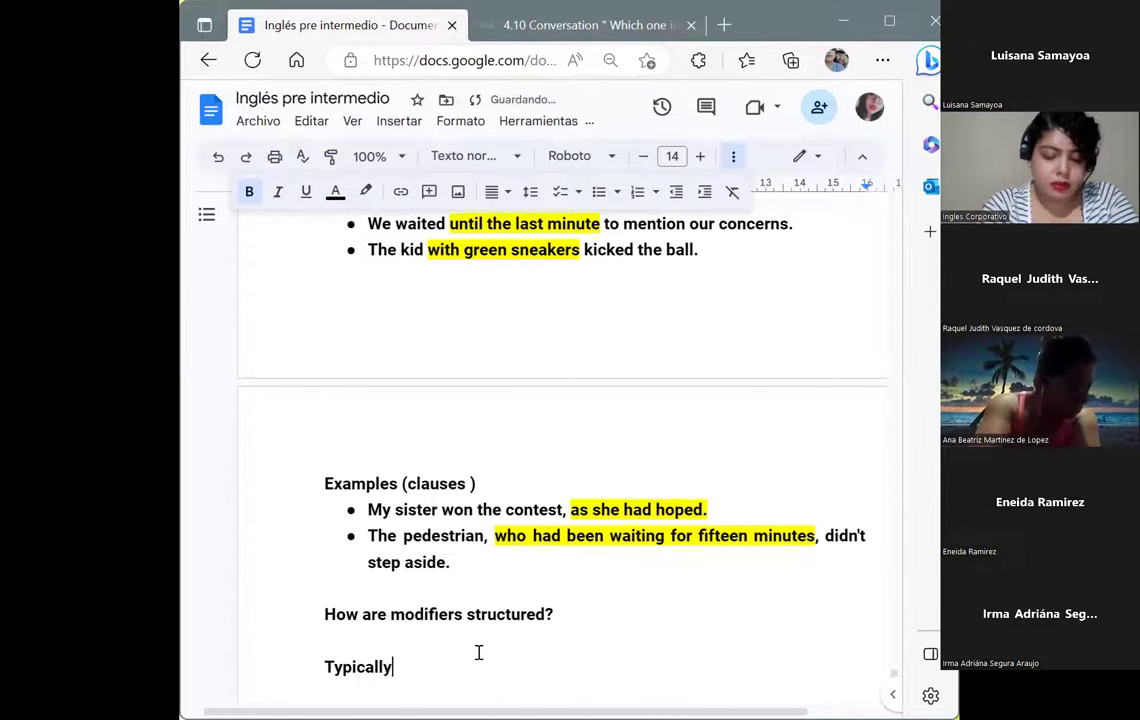
pyautogui.write(', modi')
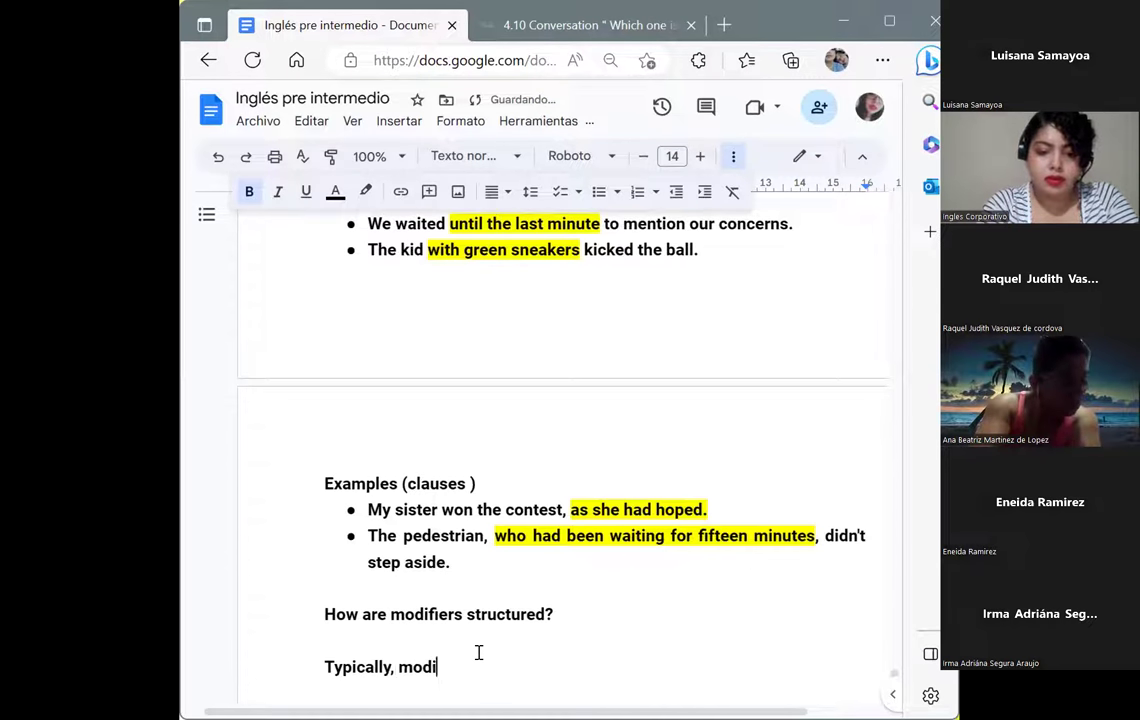
pyautogui.write('fiers ')
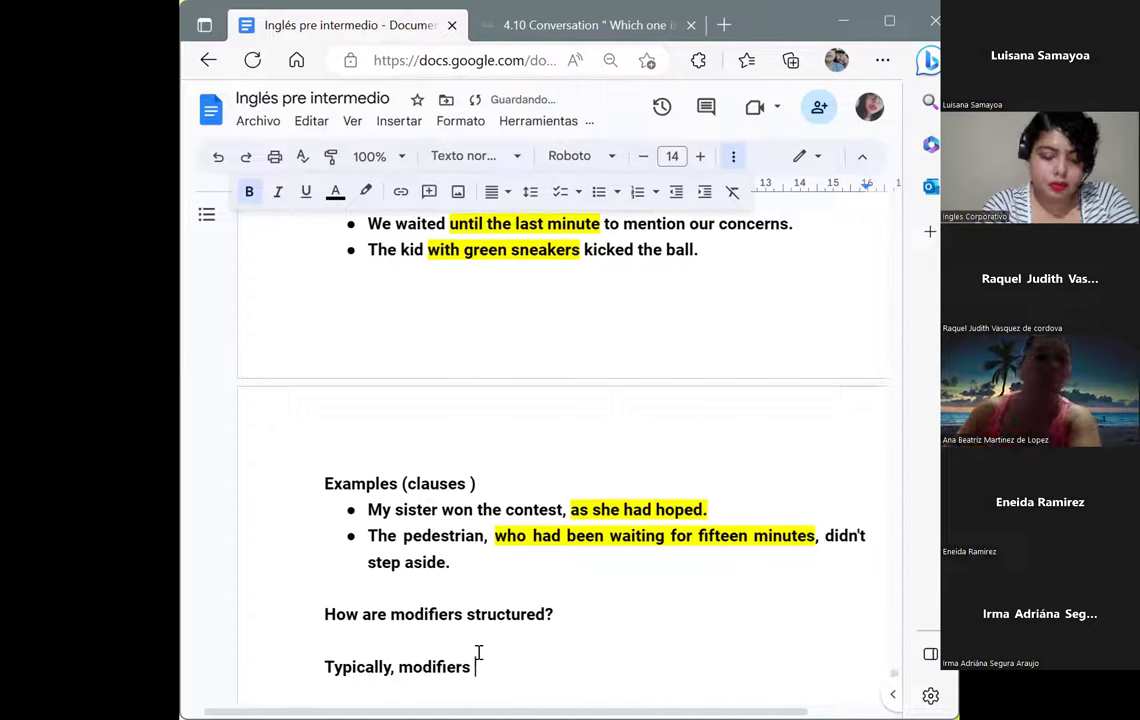
pyautogui.write('are ')
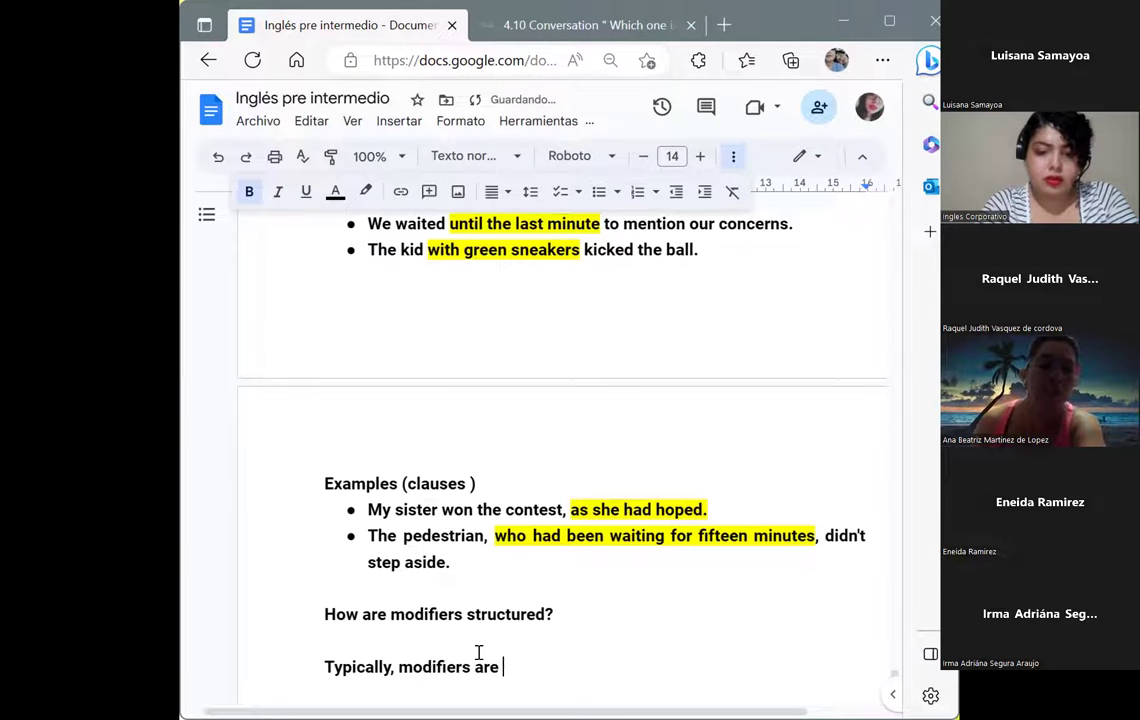
pyautogui.write('placed')
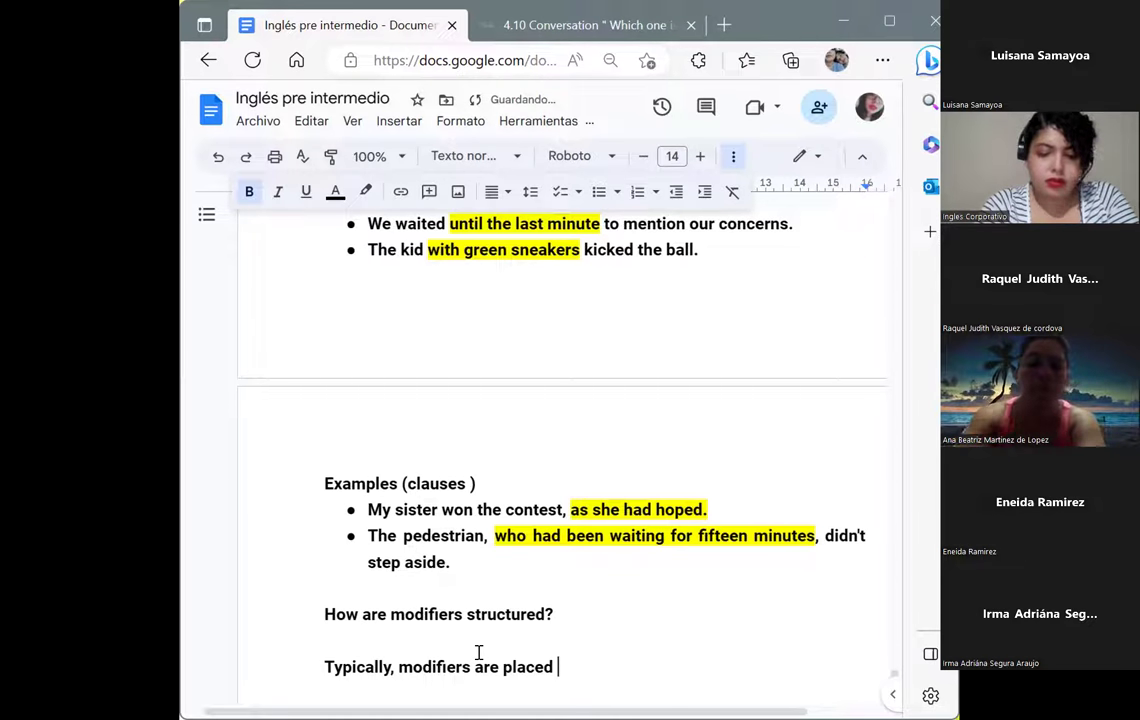
pyautogui.write('right ')
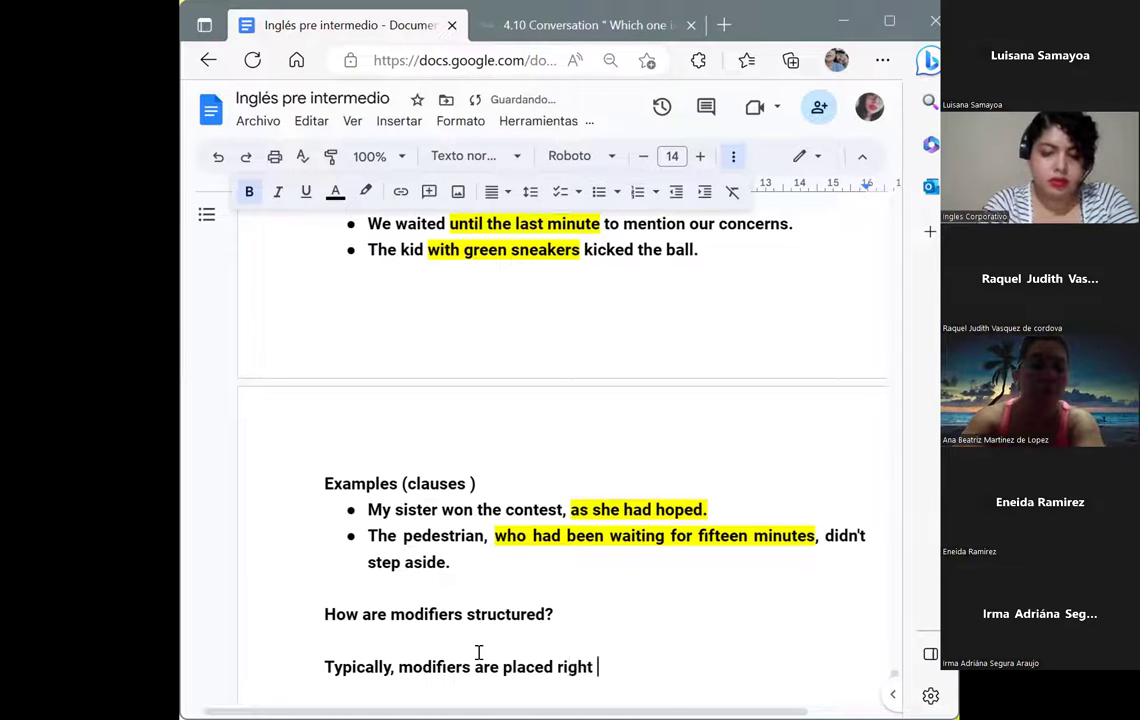
pyautogui.write('besid')
pyautogui.press('BackSpace')
pyautogui.write('sid')
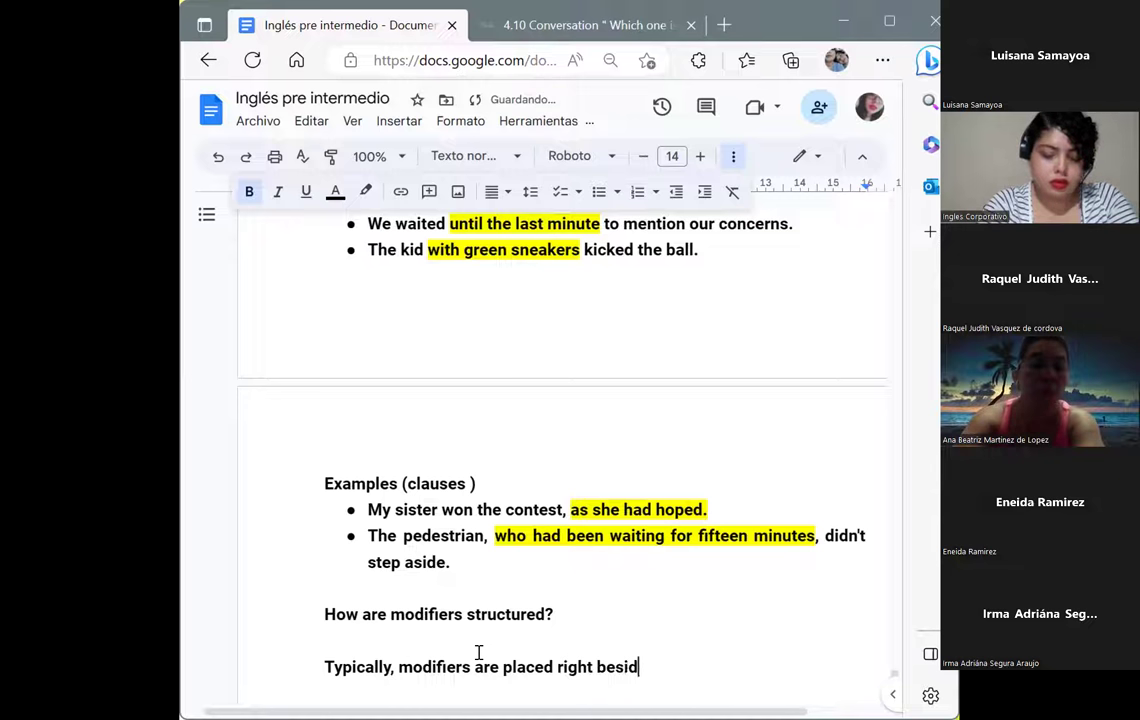
pyautogui.write('e the ')
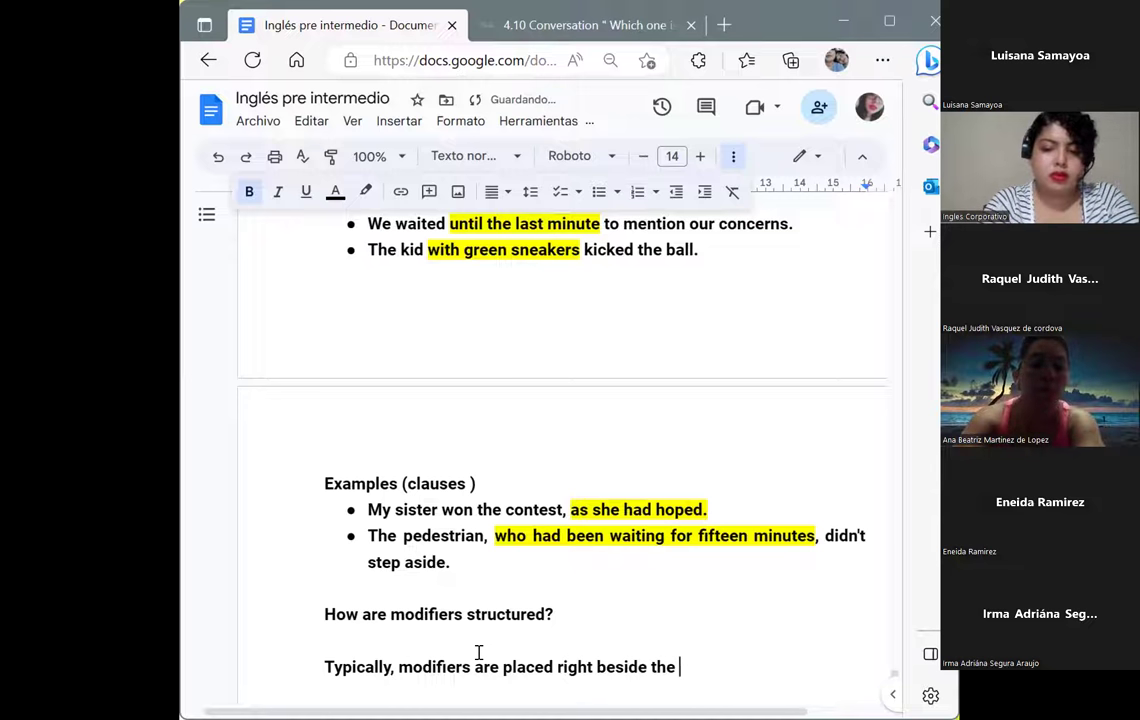
pyautogui.write('noun ')
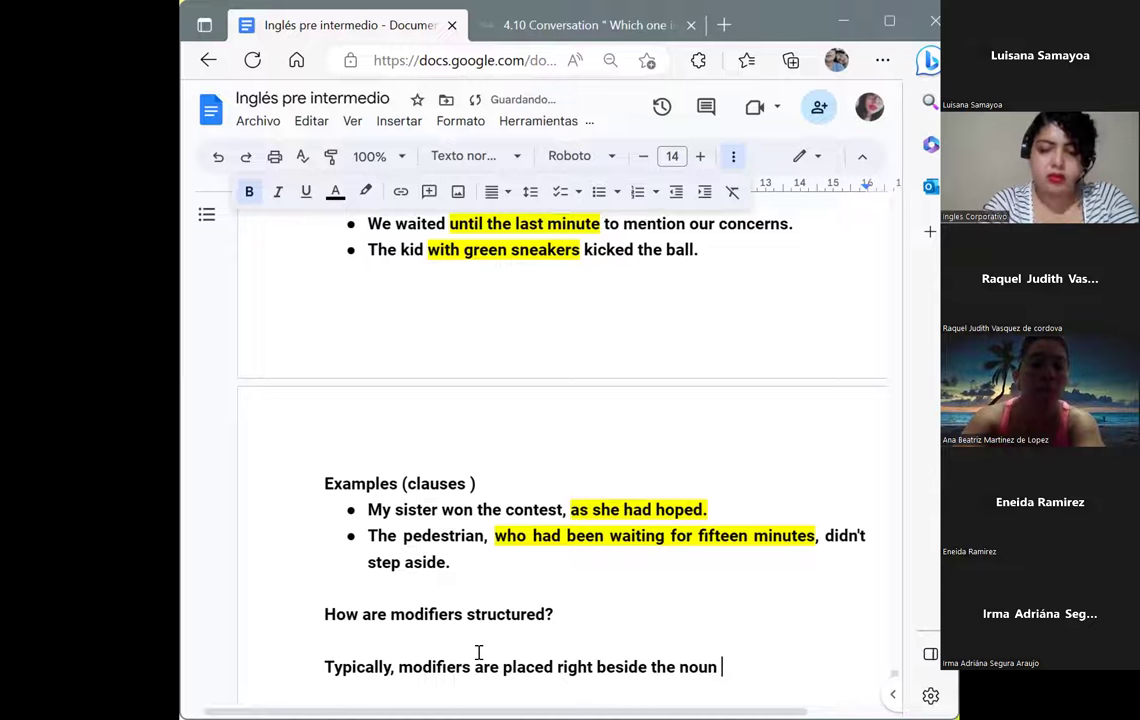
pyautogui.write("they're ")
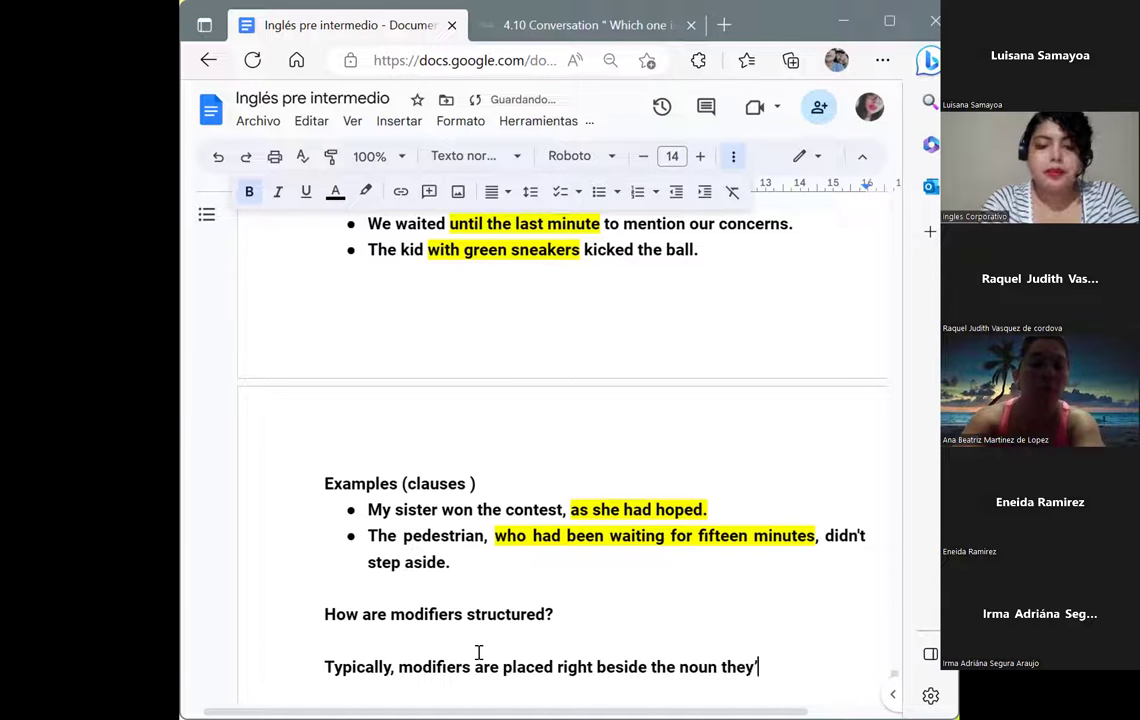
pyautogui.write('modif')
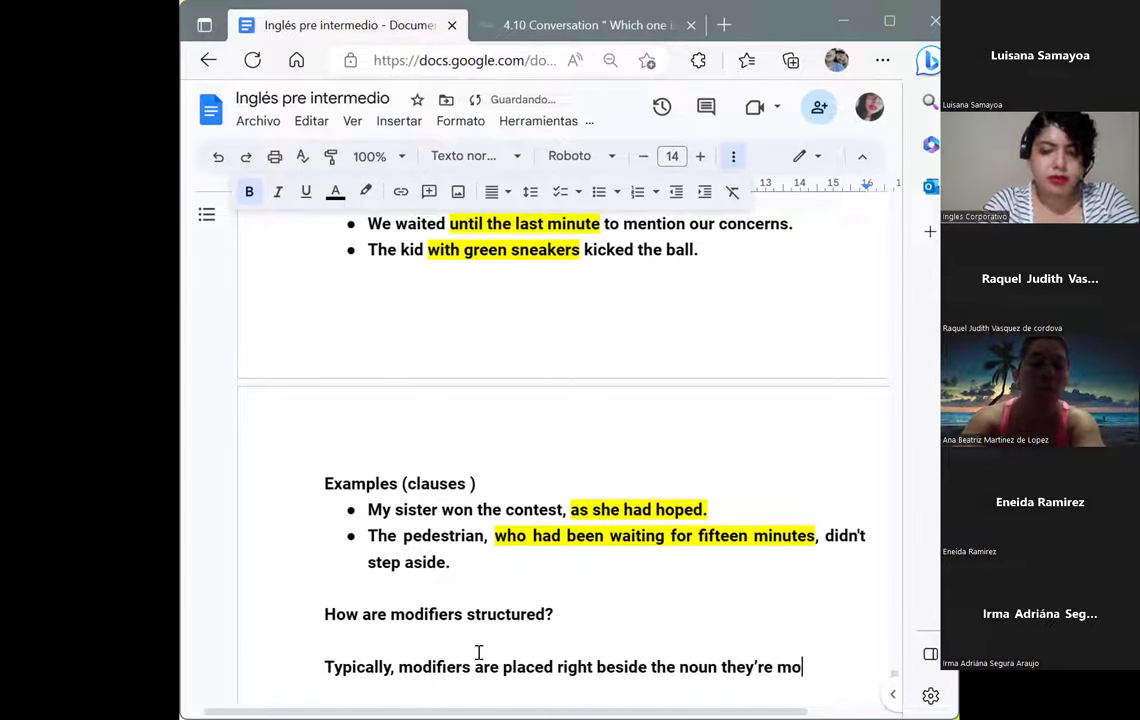
pyautogui.write('yin')
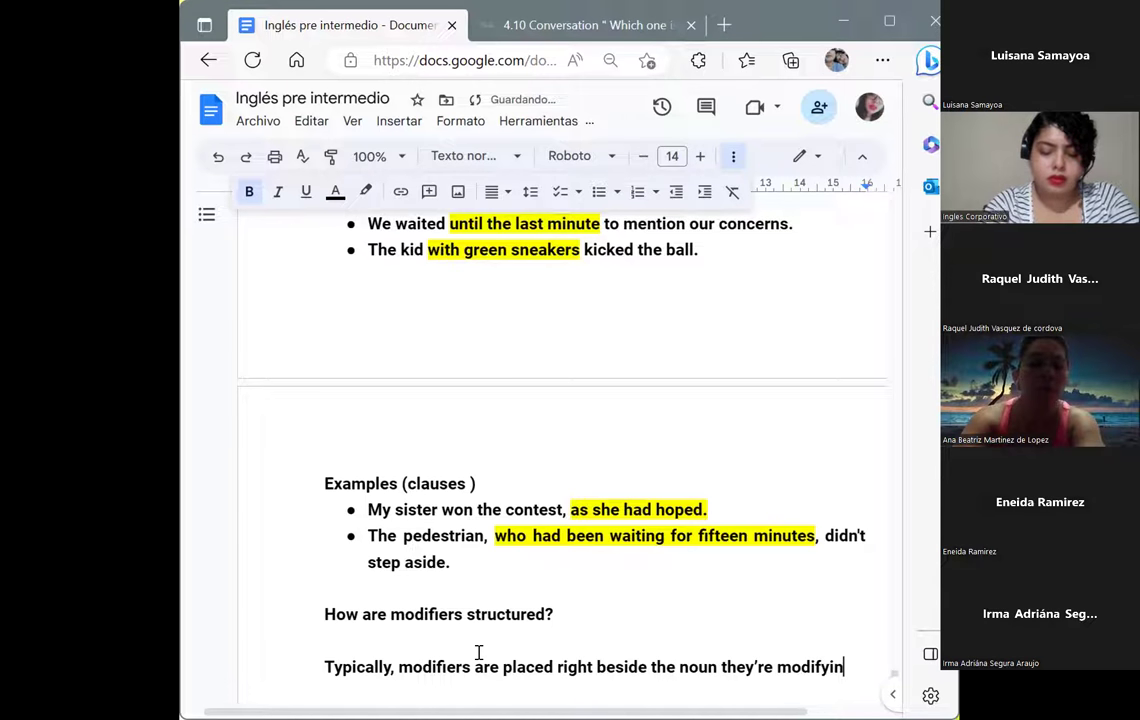
pyautogui.write('g.')
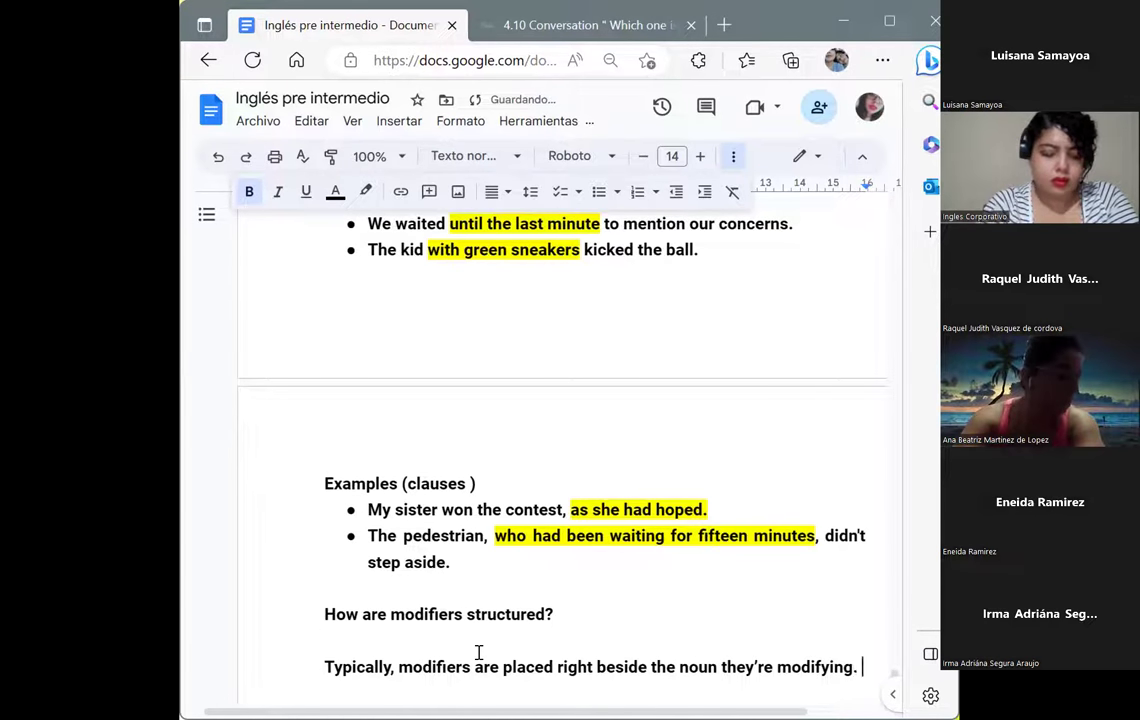
pyautogui.press('Return')
# - Type 'Usually, this means right before or after the noun:' and start a new line
pyautogui.write('Uus')
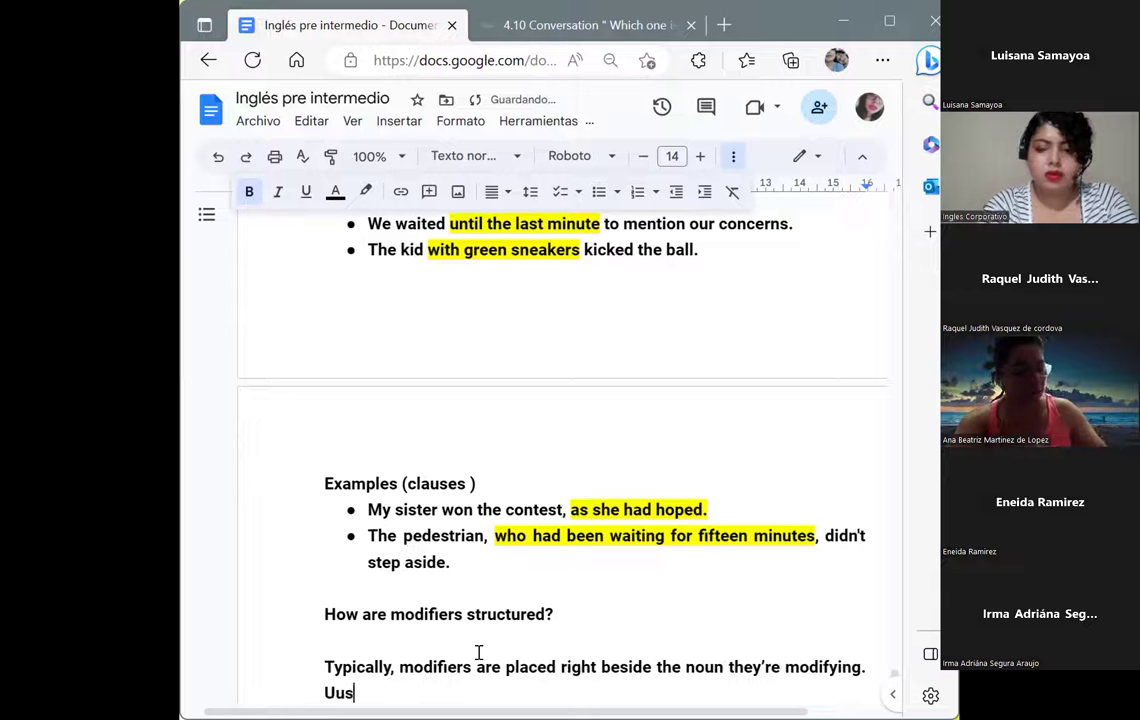
pyautogui.press('BackSpace')
pyautogui.press('BackSpace')
pyautogui.write('sually')
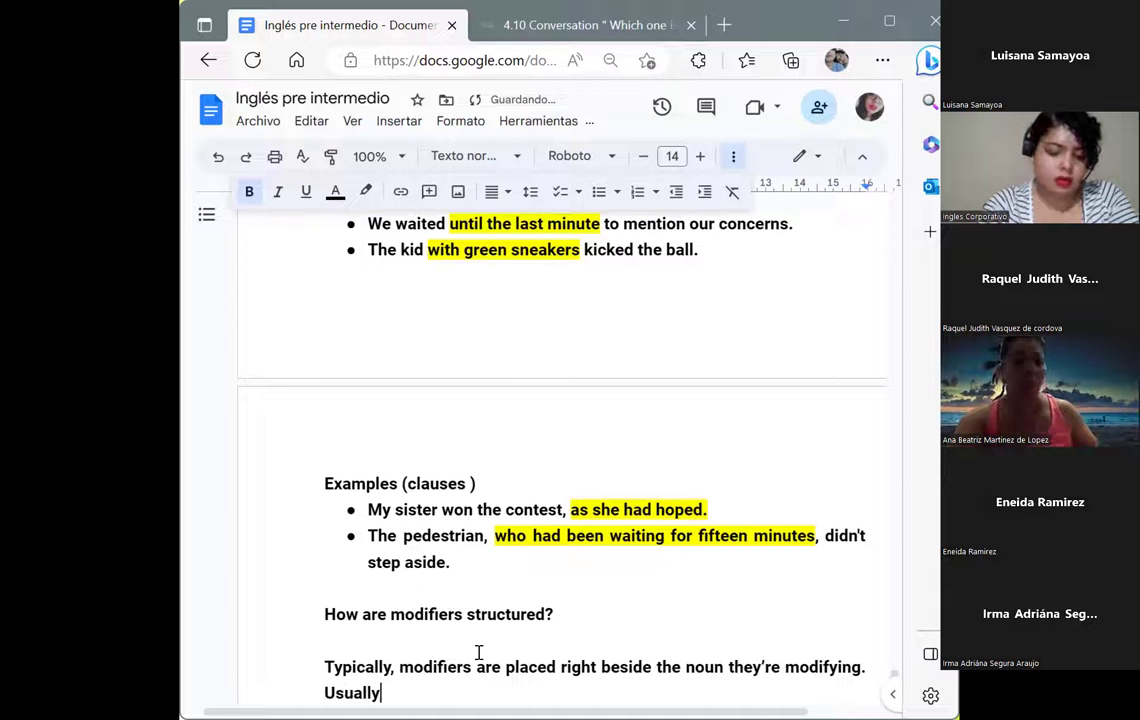
pyautogui.write(', this')
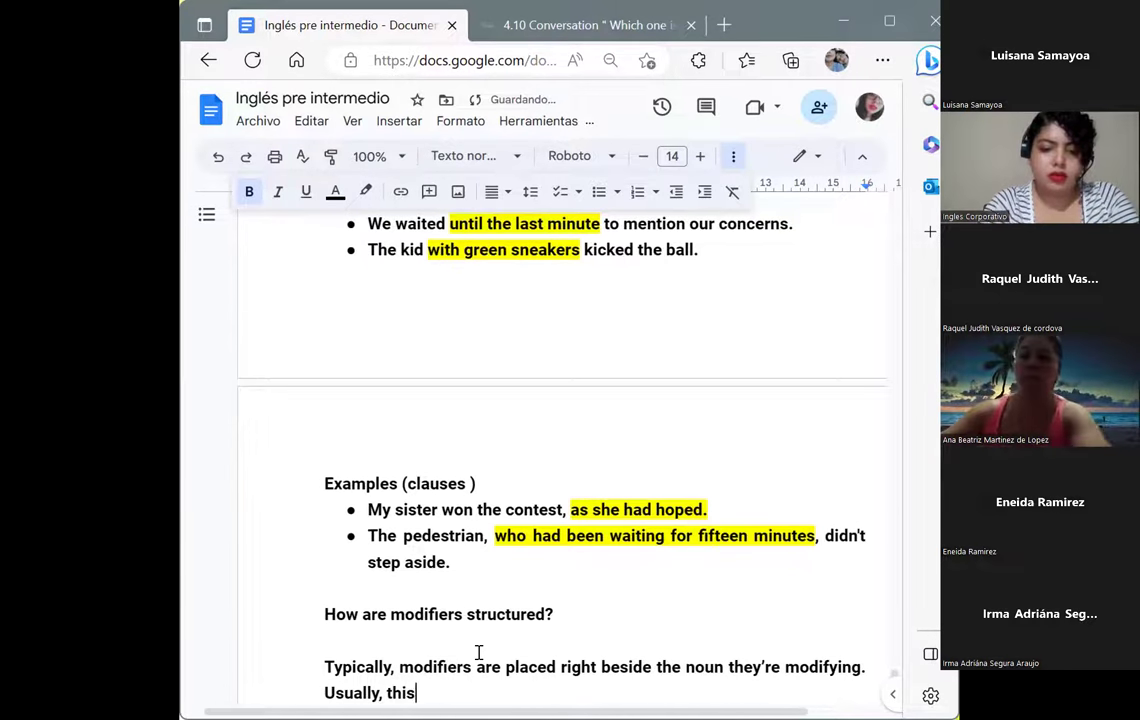
pyautogui.write(' means ')
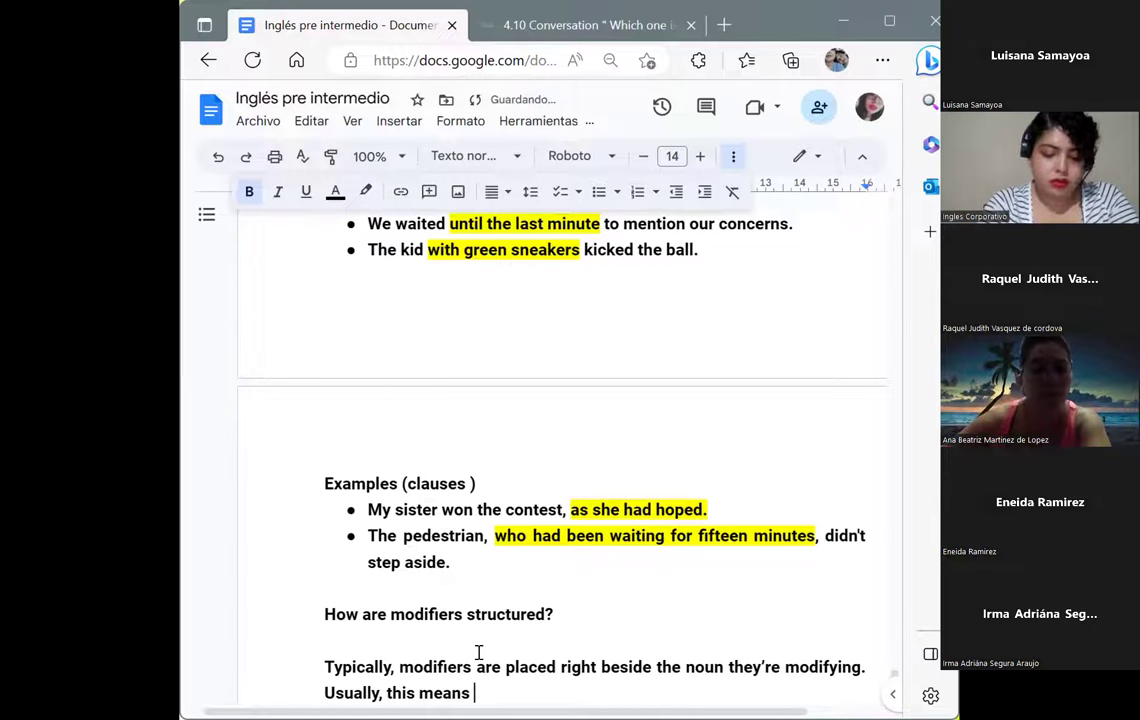
pyautogui.write('right ')
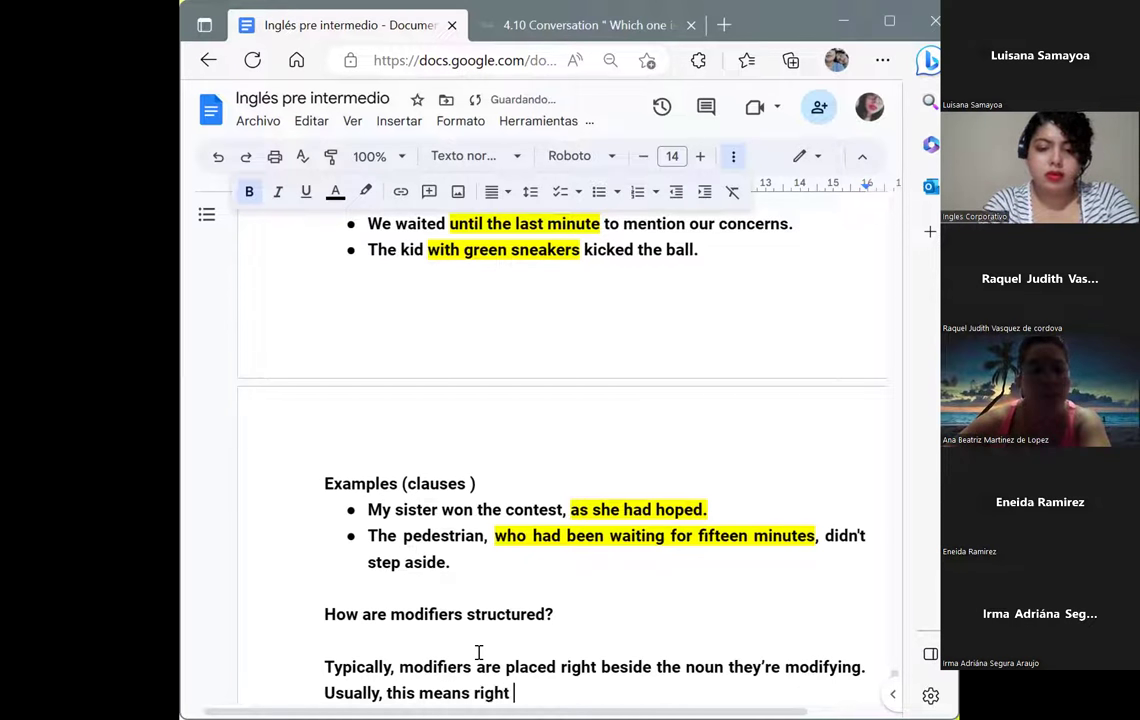
pyautogui.write('before of')
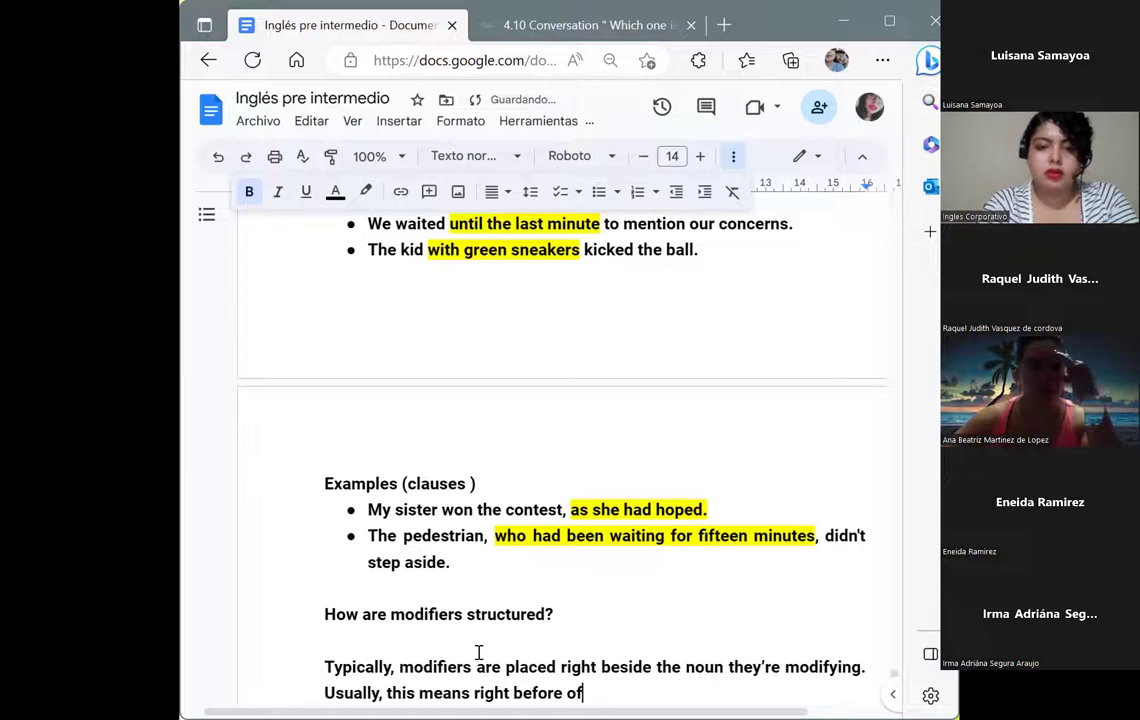
pyautogui.press('BackSpace')
pyautogui.write('re or after ')
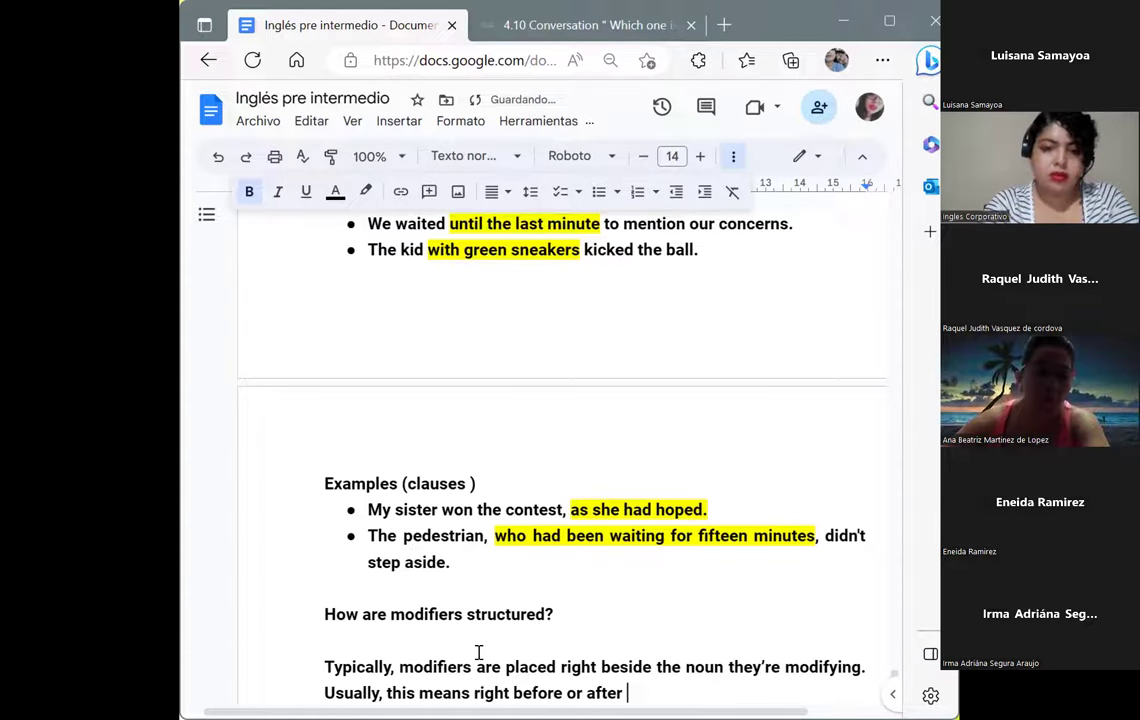
pyautogui.write('the noun')
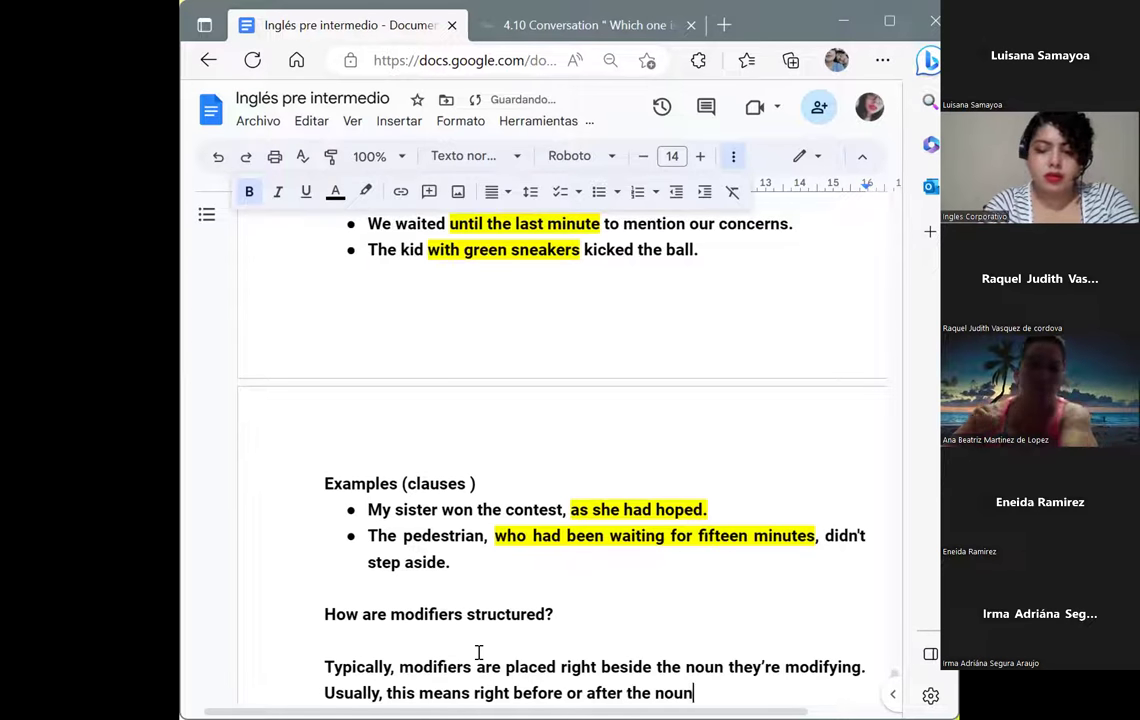
pyautogui.write(':')
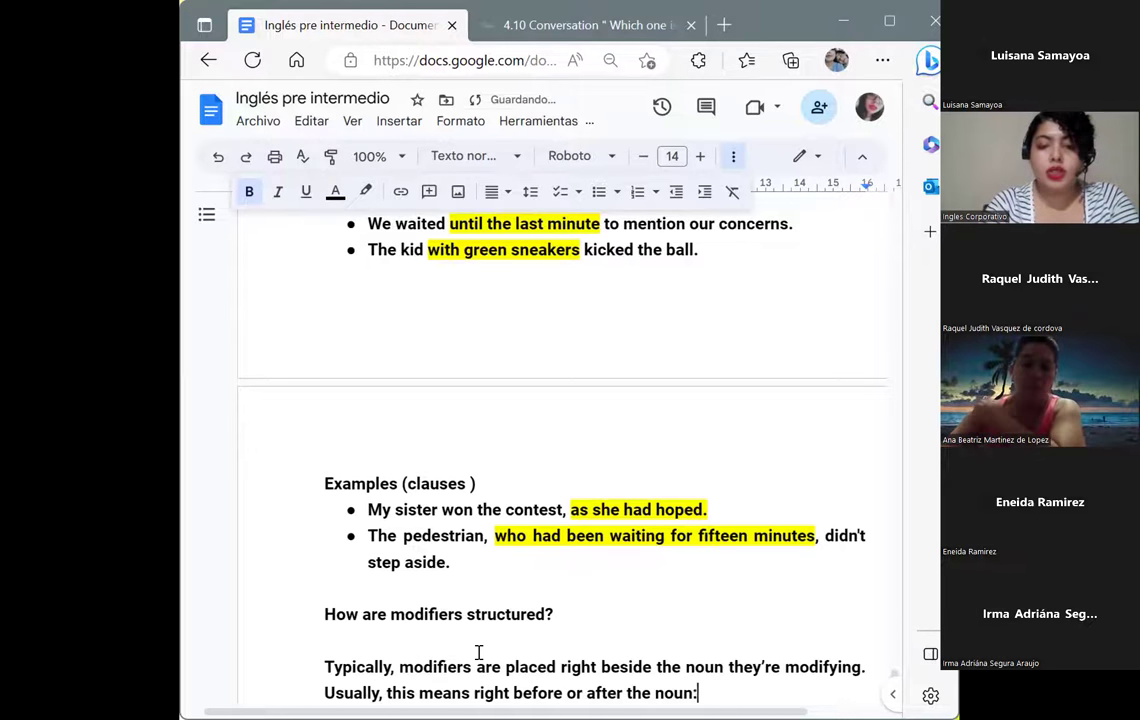
pyautogui.press('Return')
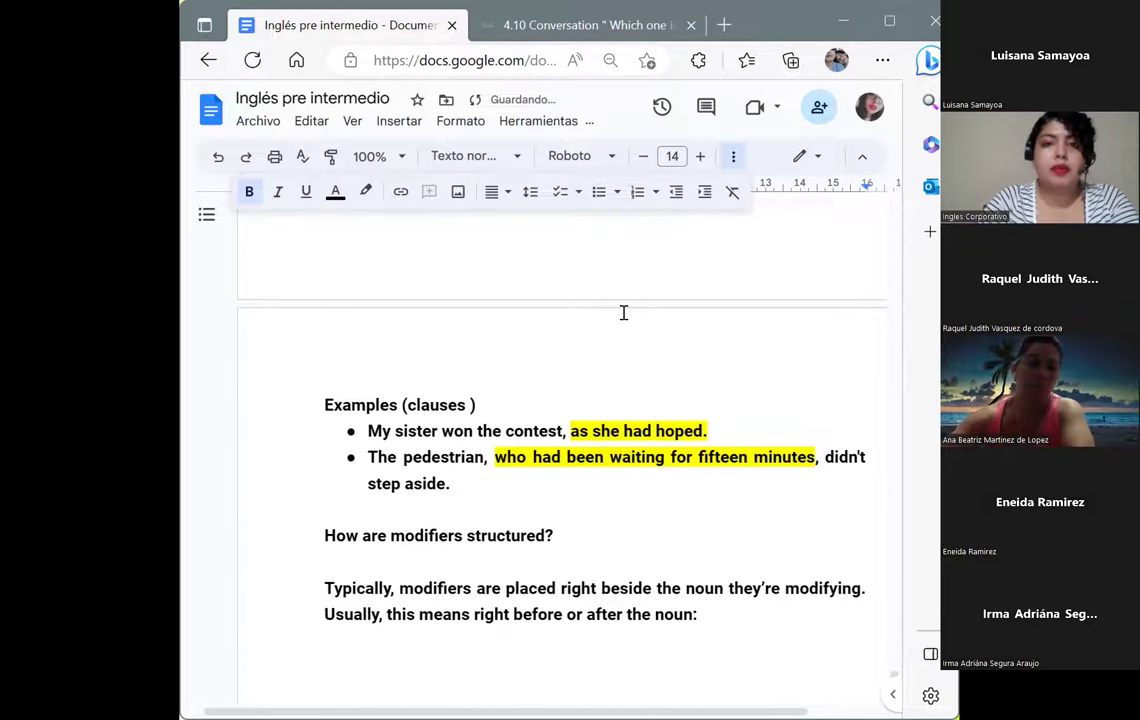
# - Add a diamond-bulleted item reading 'My calico cat is always by my side.'
pyautogui.click(616, 192)
pyautogui.click(682, 278)
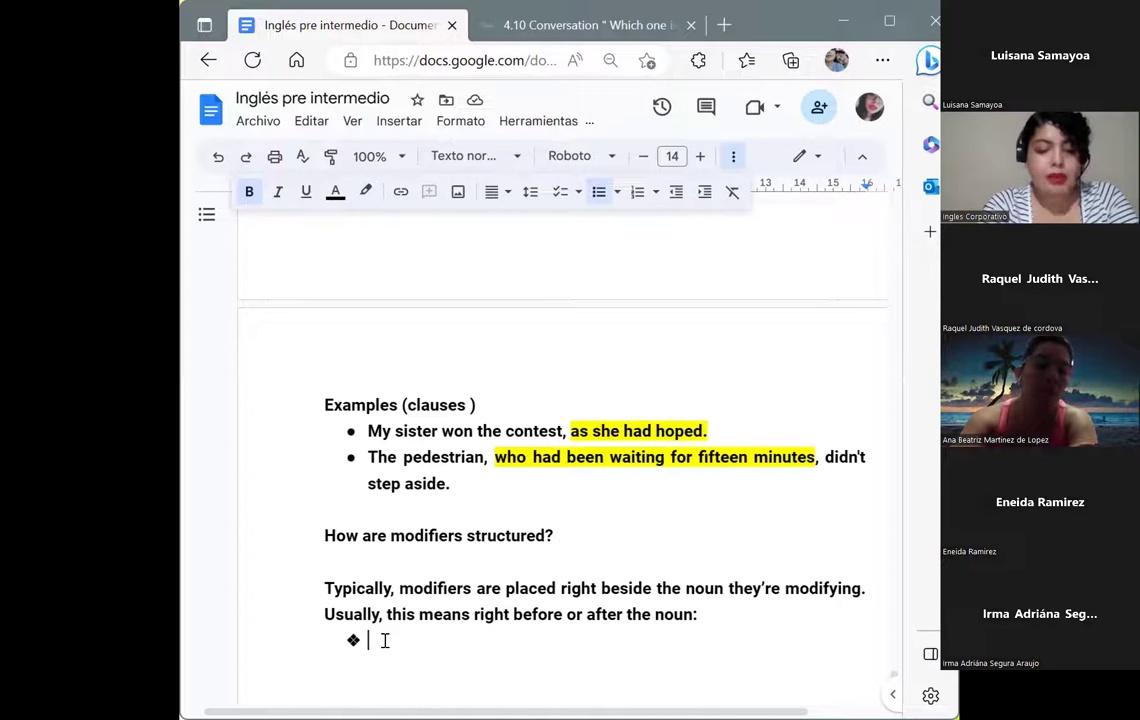
pyautogui.write('My')
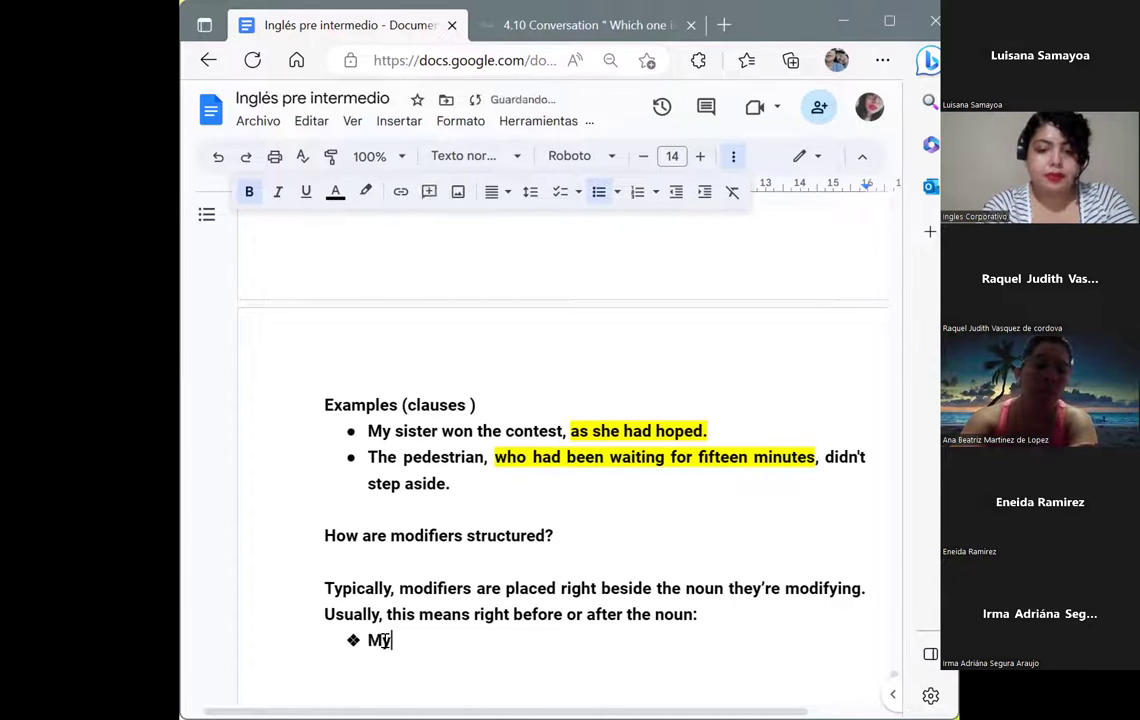
pyautogui.write(' calico cat ')
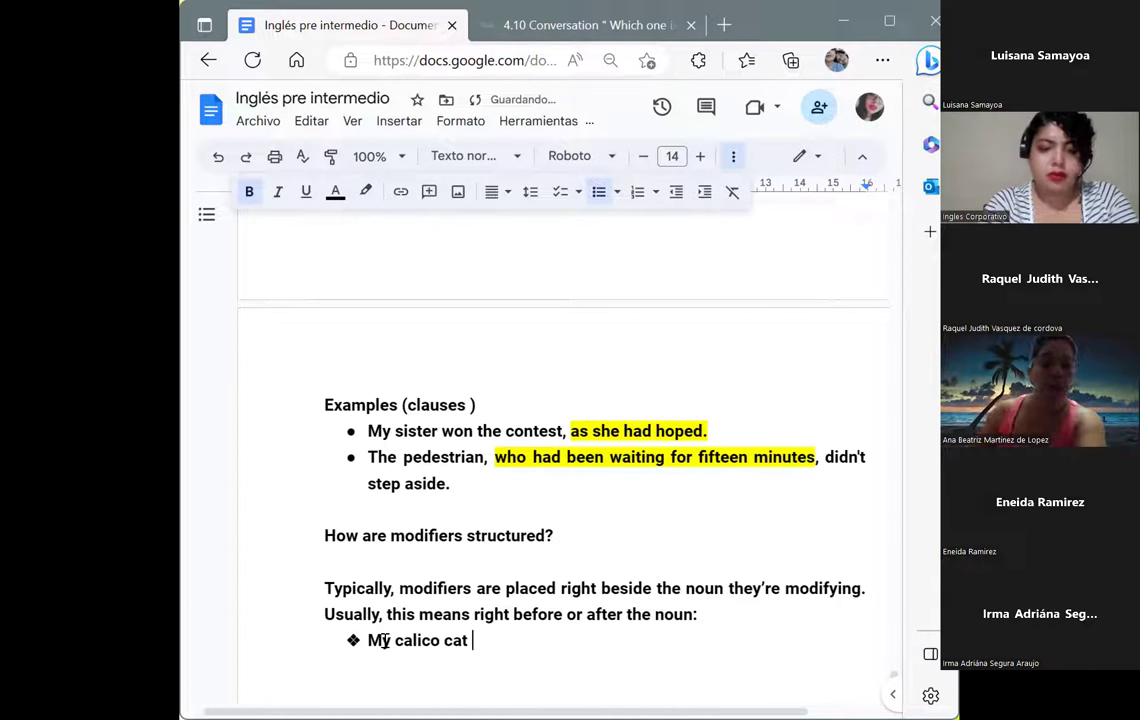
pyautogui.write('is always ')
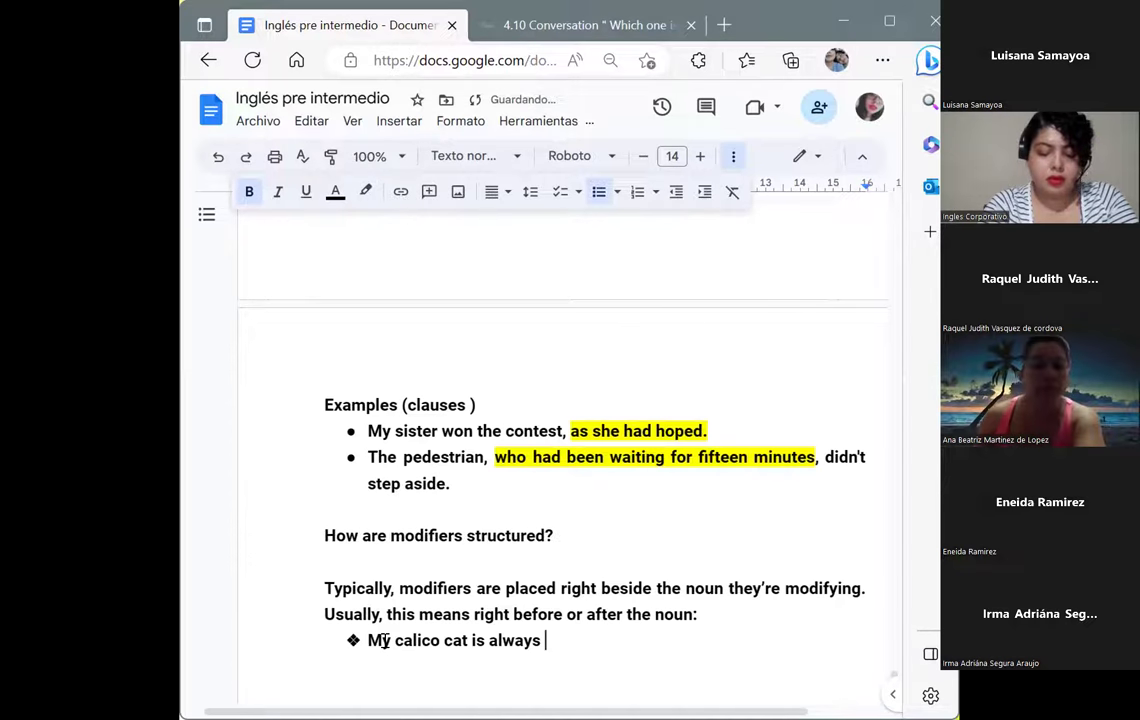
pyautogui.write('by ')
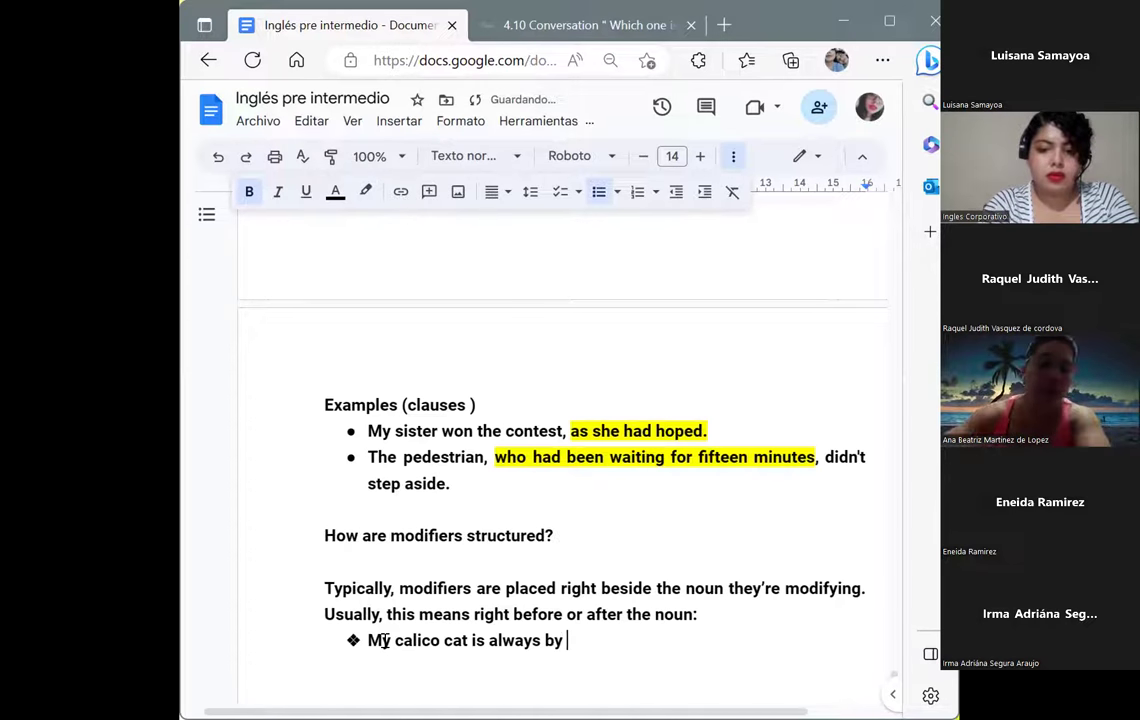
pyautogui.write('my side.')
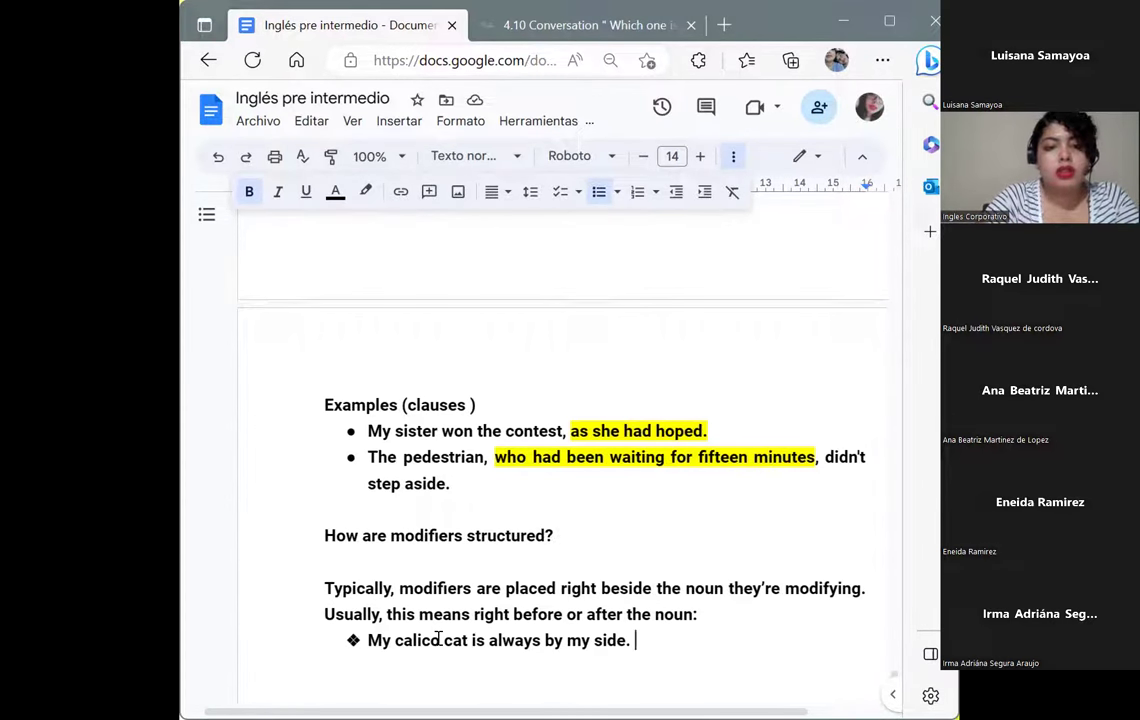
# - Highlight the word 'calico' in the example yellow
pyautogui.doubleClick(415, 640)
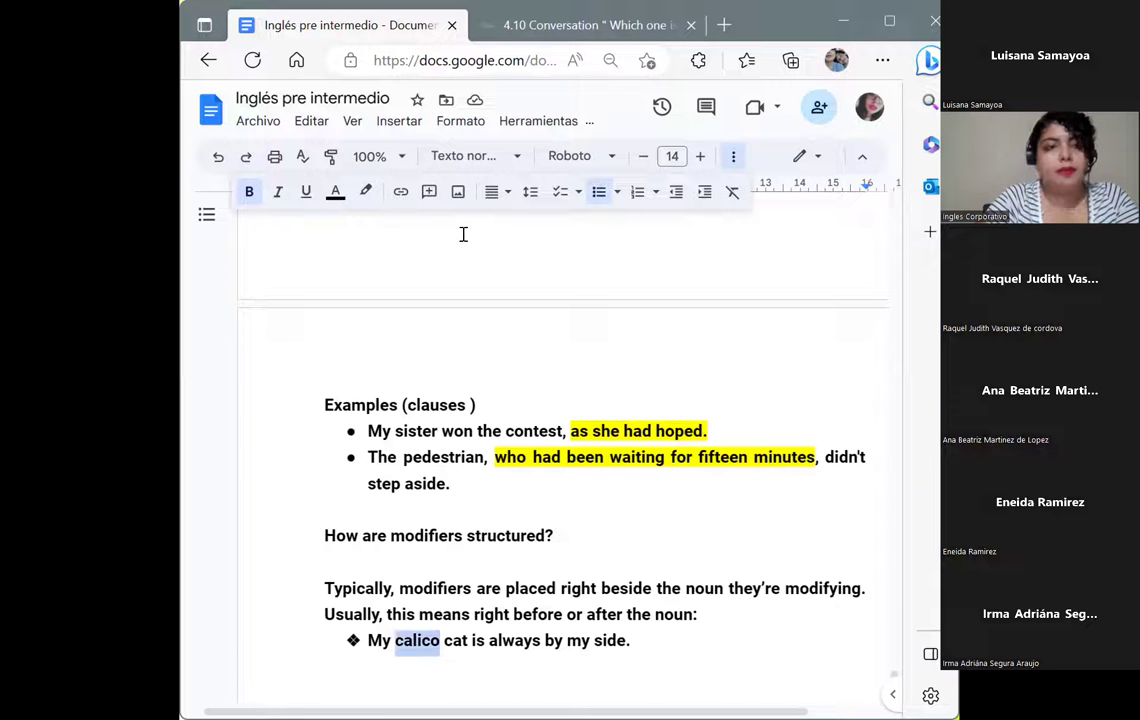
pyautogui.click(366, 191)
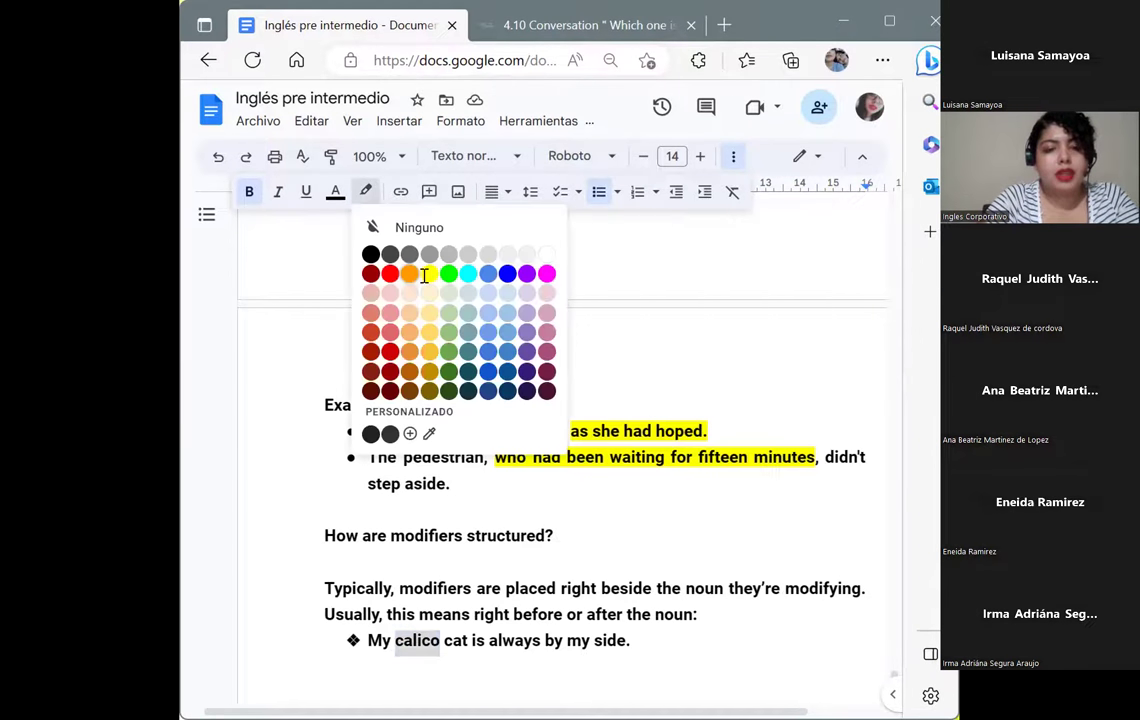
pyautogui.click(427, 274)
pyautogui.click(509, 660)
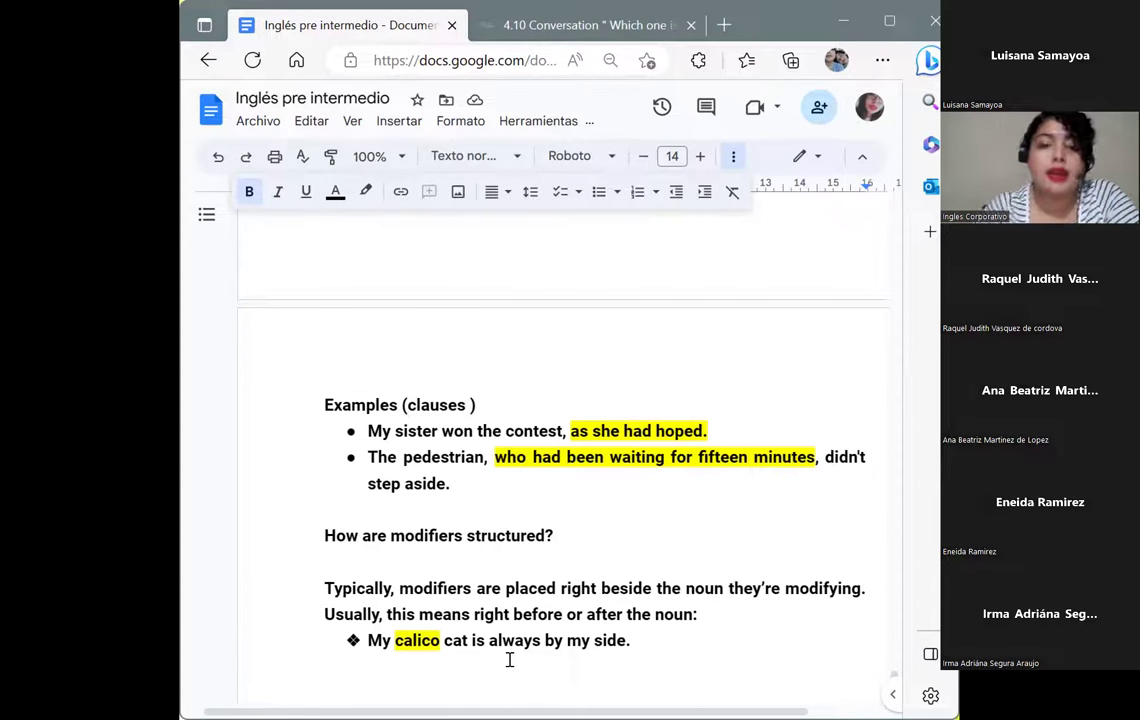
# - Underline the word 'cat' in the calico cat example
pyautogui.click(445, 640)
pyautogui.doubleClick(446, 640)
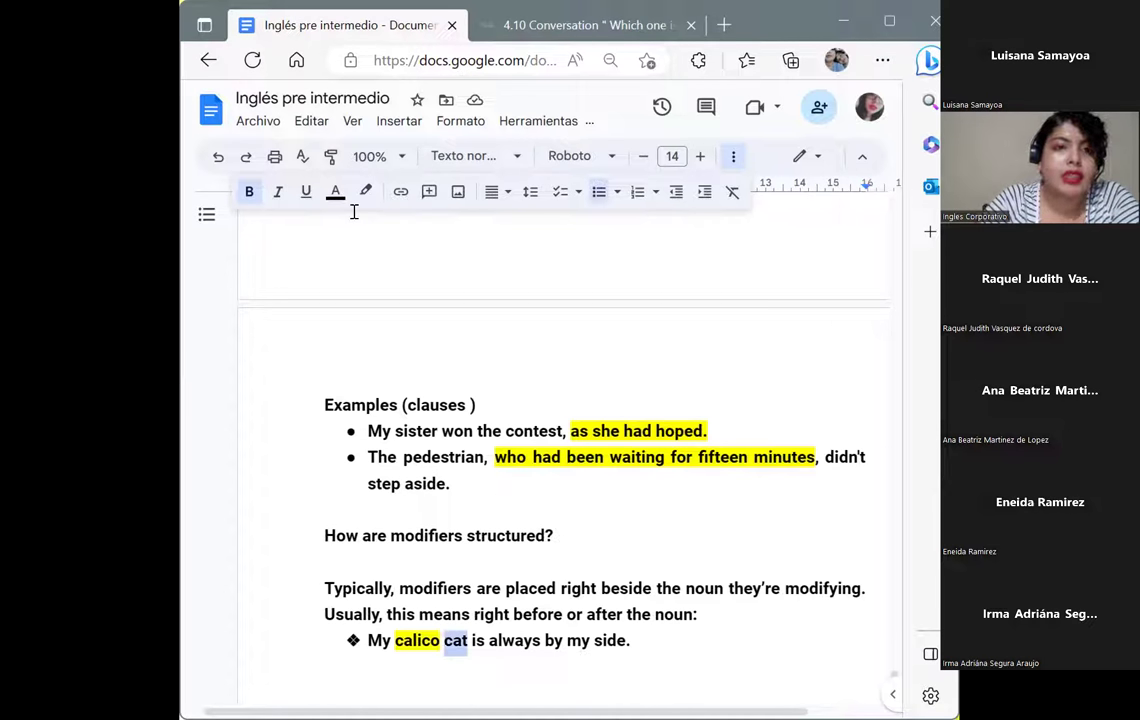
pyautogui.click(305, 191)
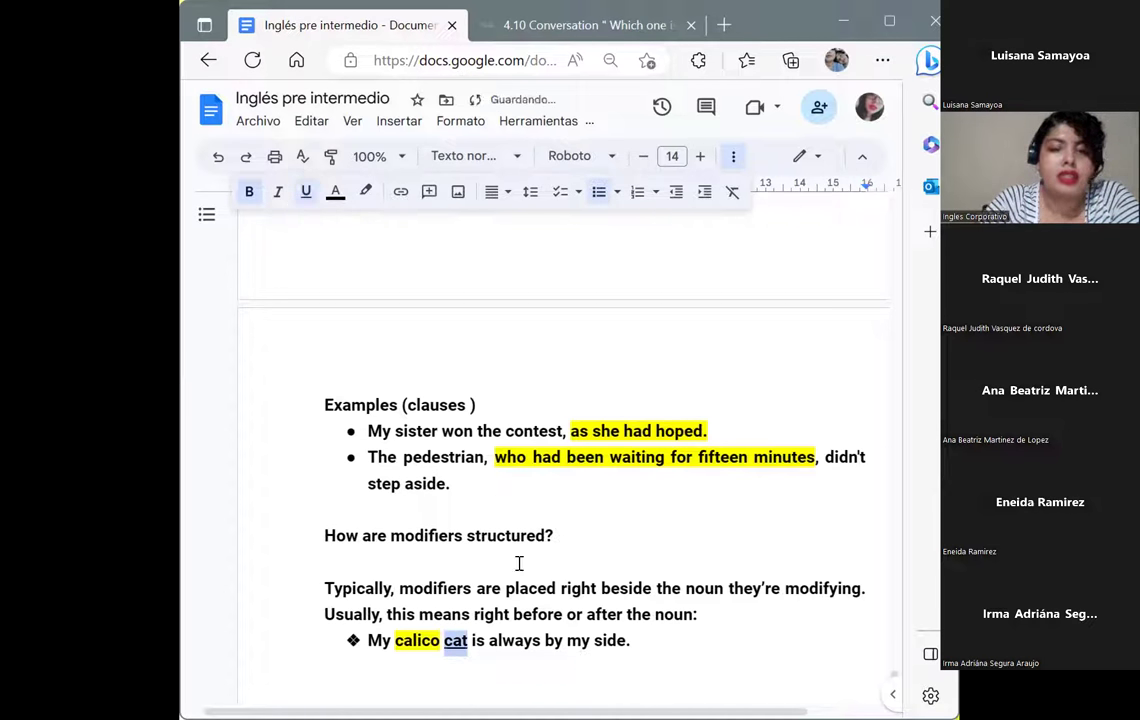
pyautogui.click(734, 677)
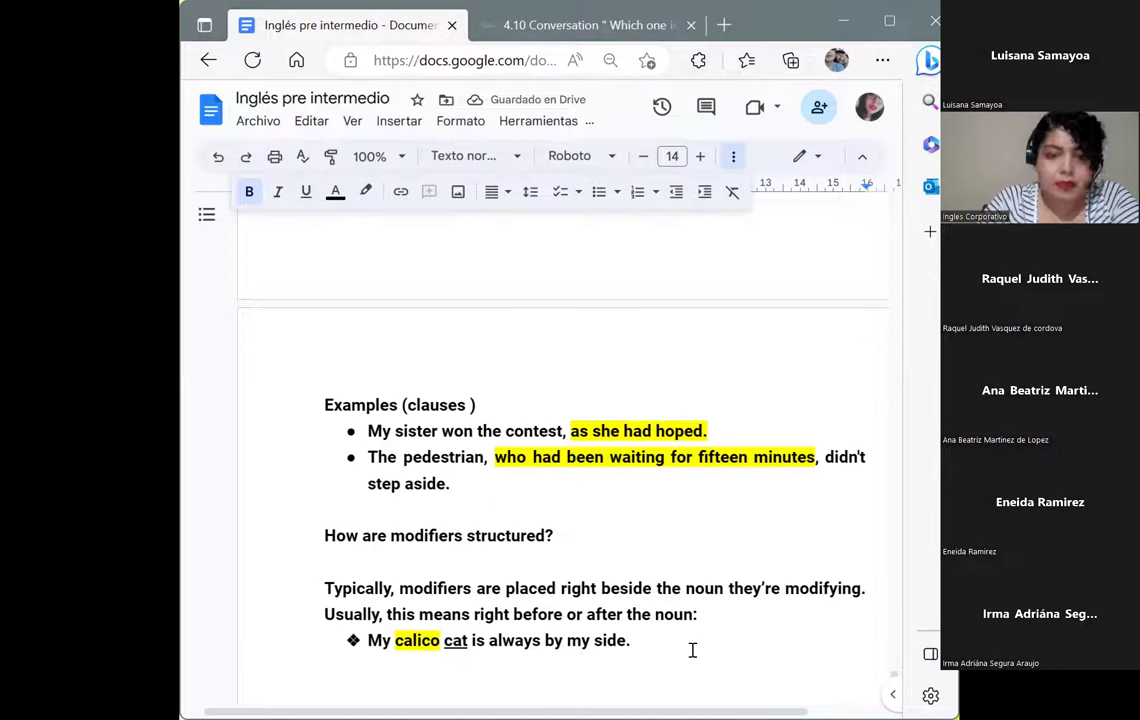
# - Add a second ❖ bullet reading 'The girl ordered a pizza without sauce.' below the calico cat line
pyautogui.press('BackSpace')
pyautogui.press('Return')
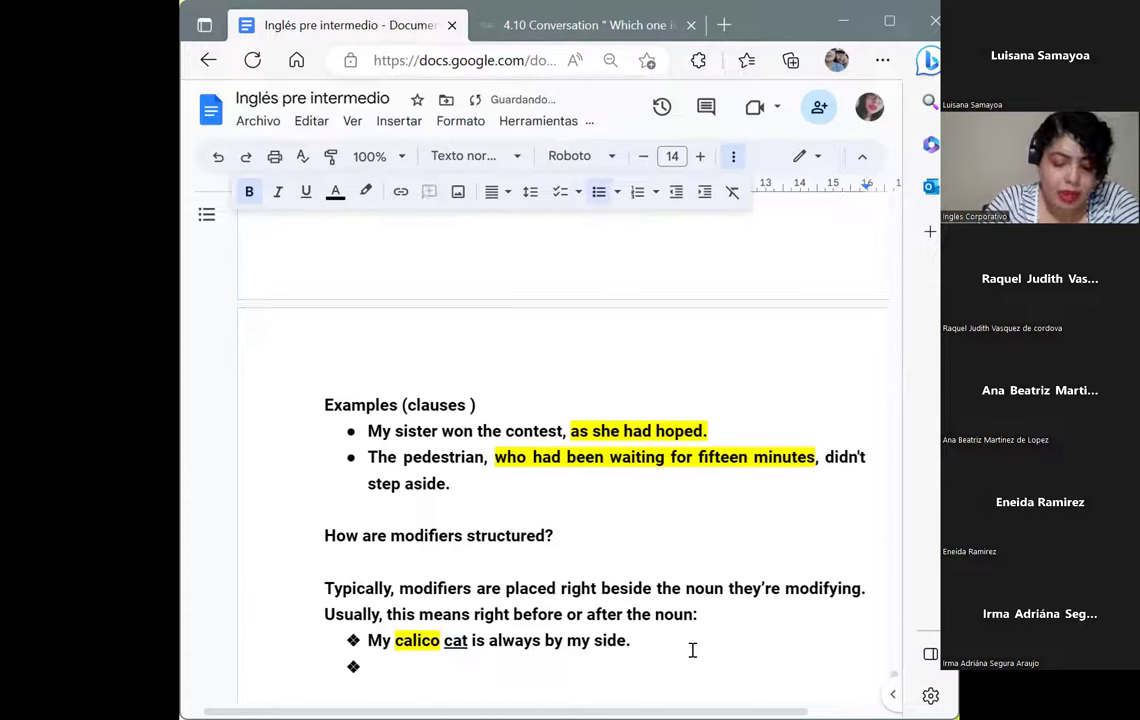
pyautogui.write('The girl ')
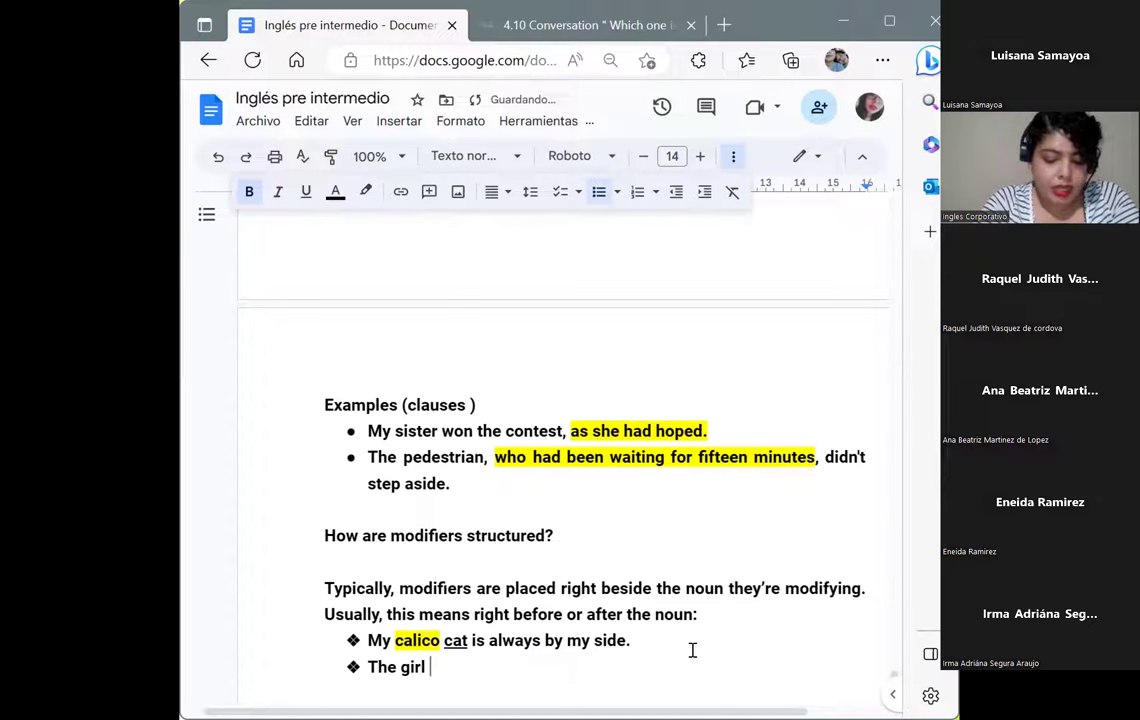
pyautogui.write('ordered ')
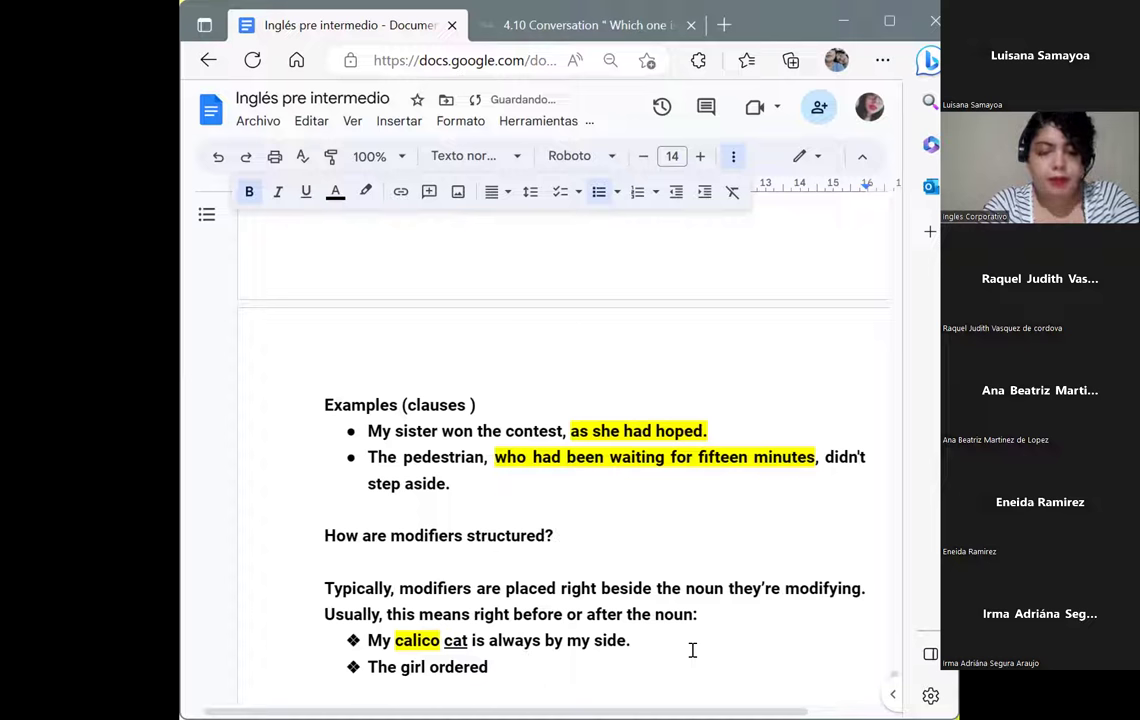
pyautogui.write('a pizza ')
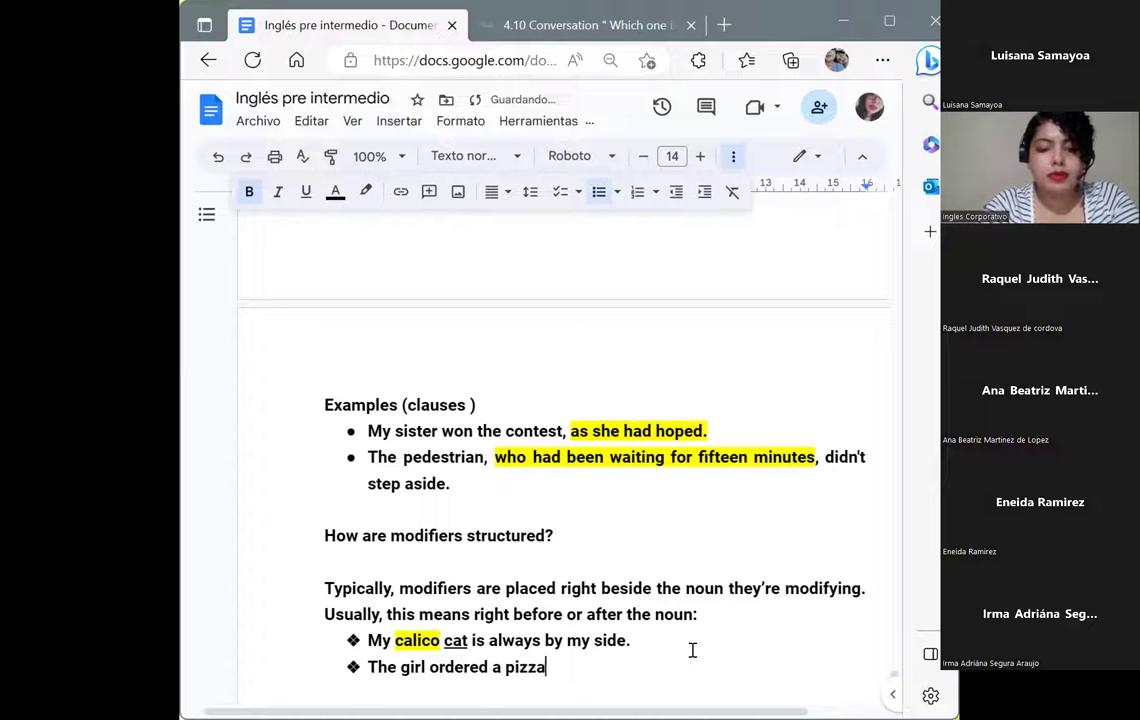
pyautogui.write('witho')
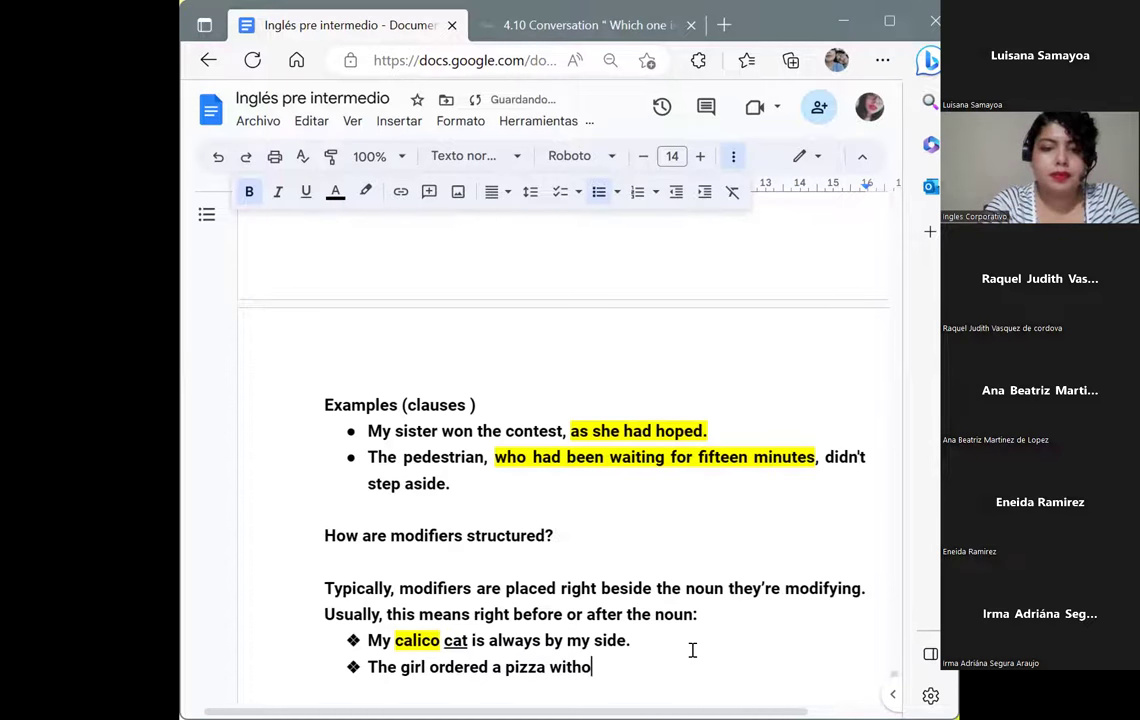
pyautogui.write('ut sauce')
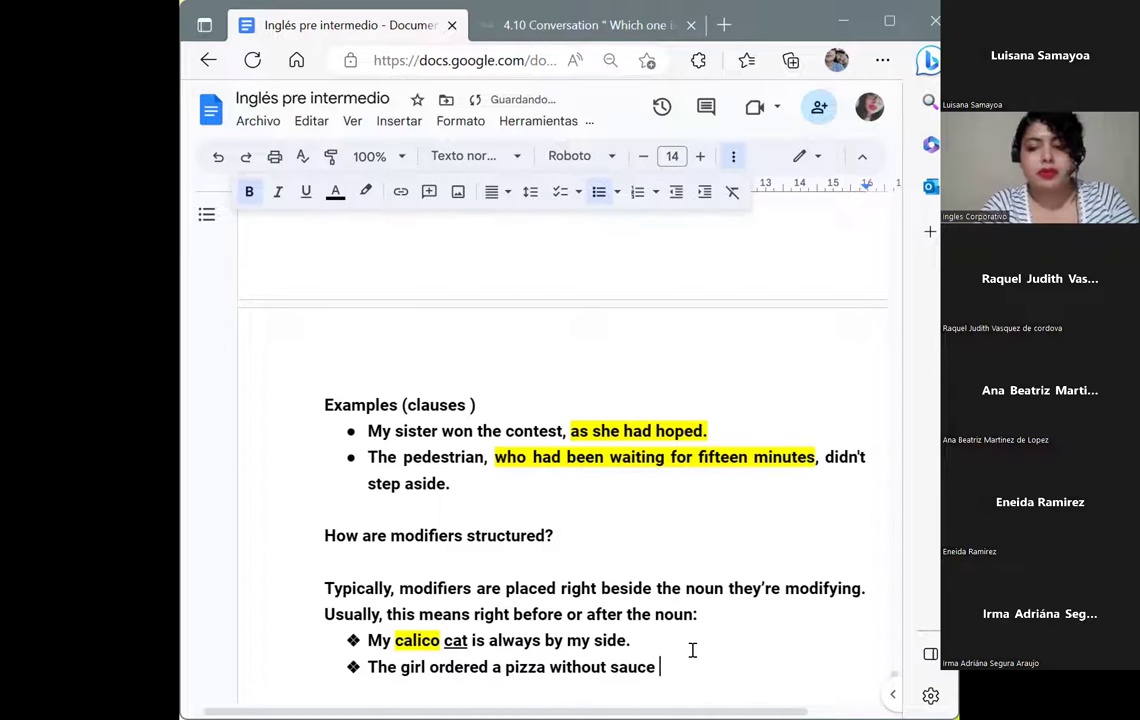
pyautogui.press('BackSpace')
pyautogui.write('.')
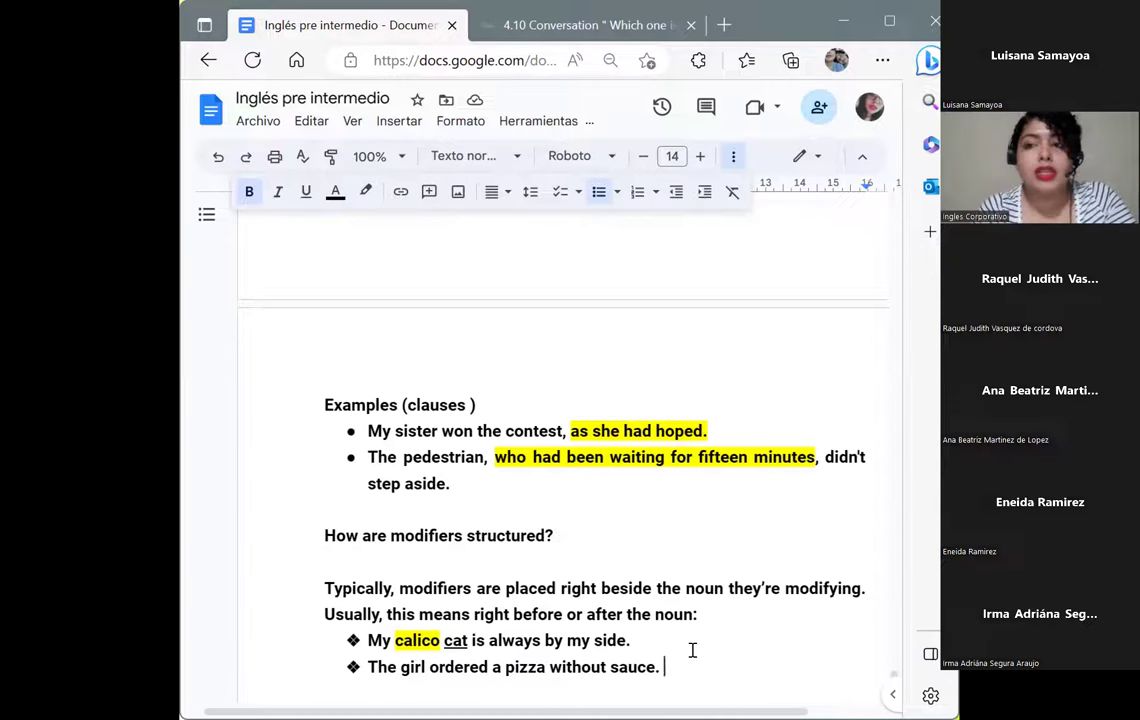
# - Highlight 'without' in yellow, then end the list with a plain line after 'sauce.'
pyautogui.moveTo(606, 667); pyautogui.dragTo(549, 667)
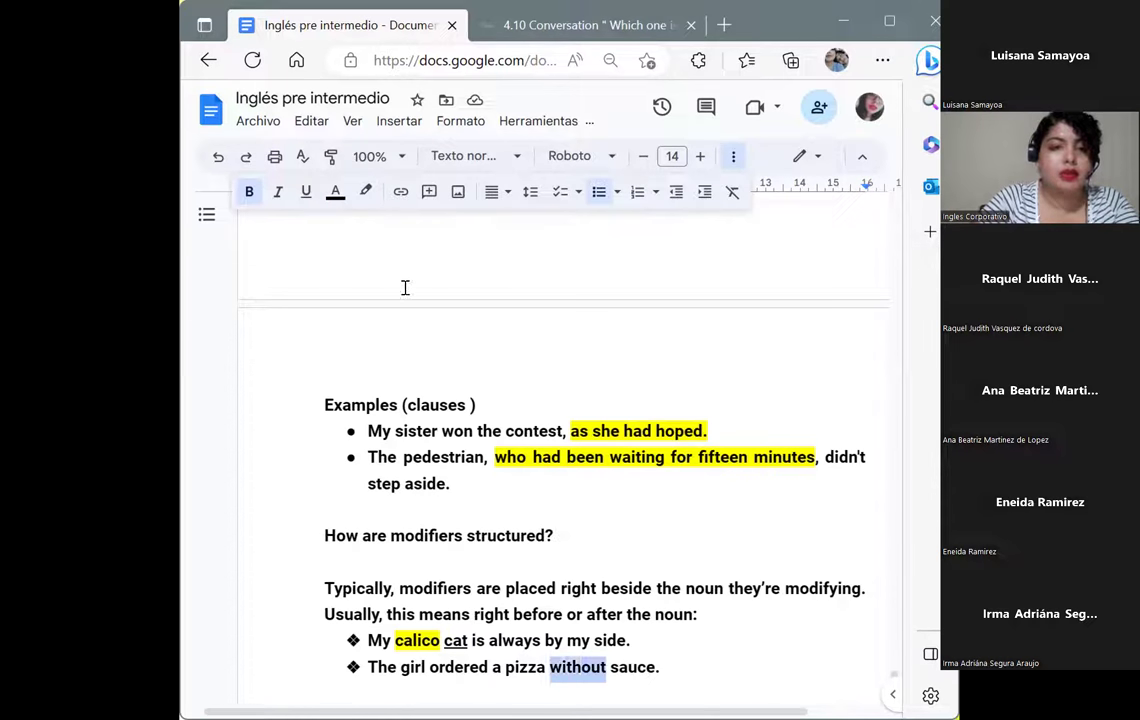
pyautogui.click(366, 192)
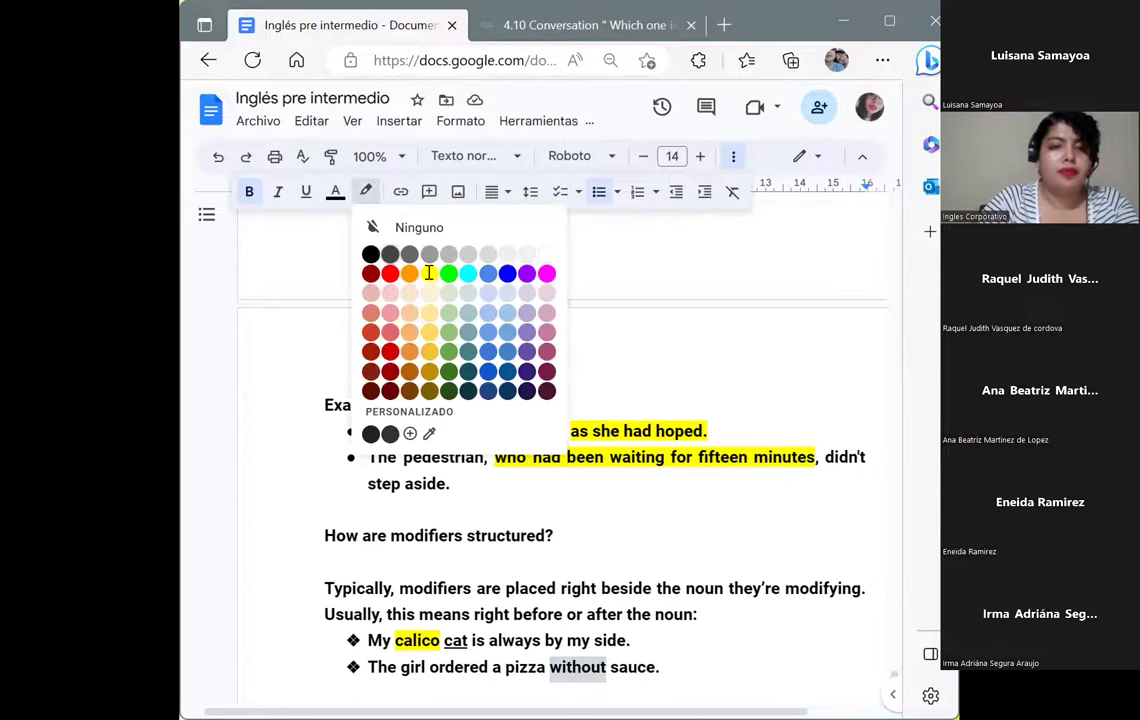
pyautogui.click(428, 270)
pyautogui.click(671, 664)
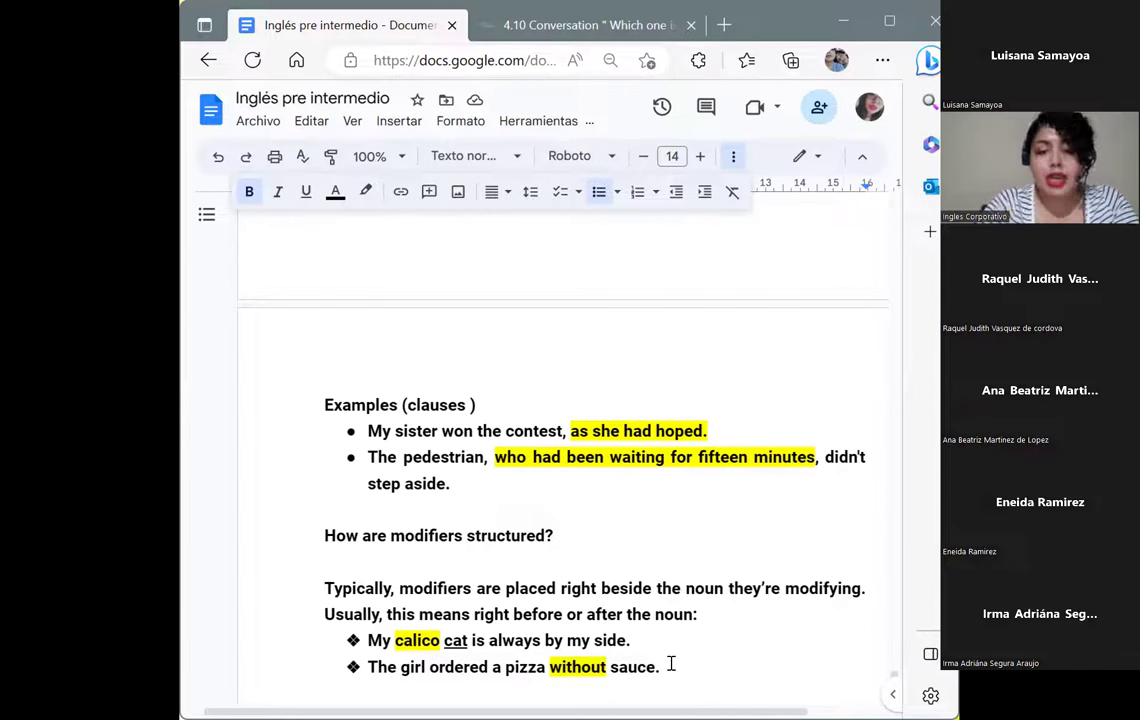
pyautogui.press('Return')
pyautogui.press('Return')
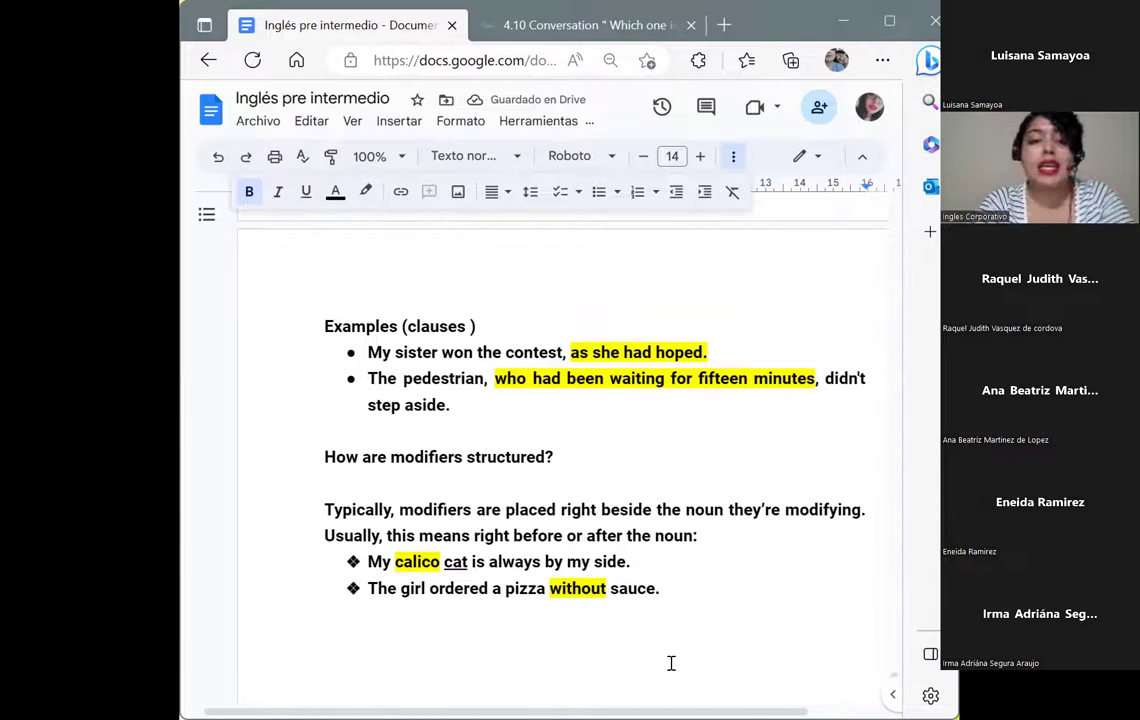
# - Type 'This is also true when they are modifying a verb or adjective:' followed by two empty lines
pyautogui.write('T')
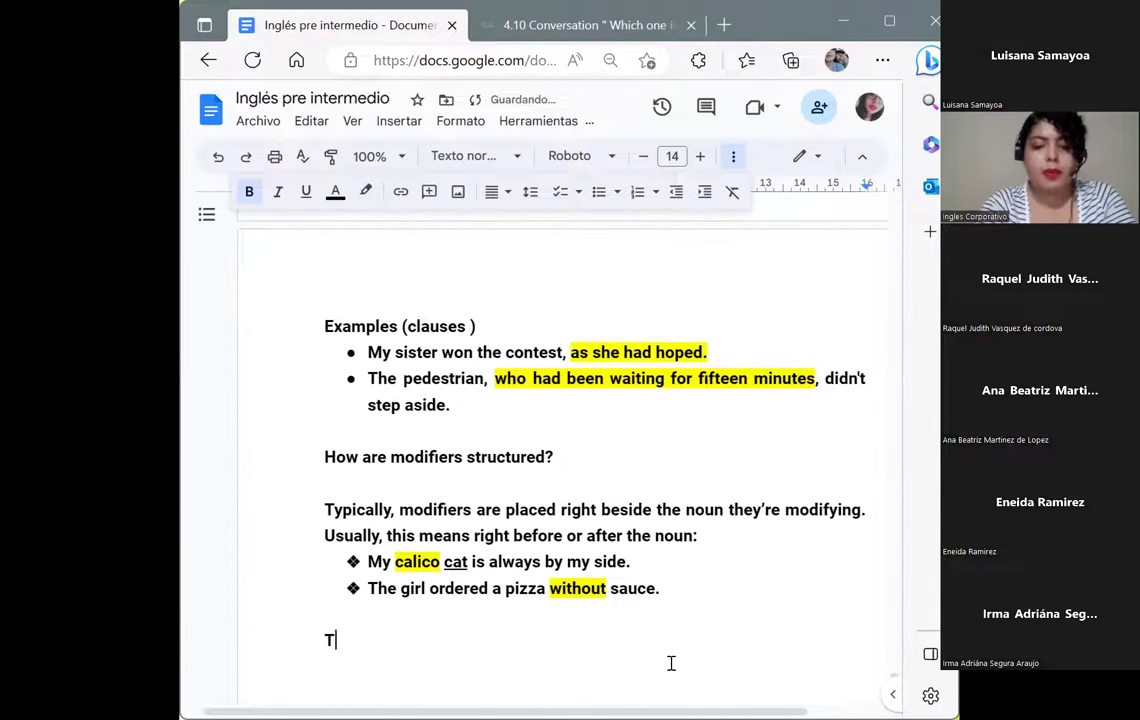
pyautogui.write('his is')
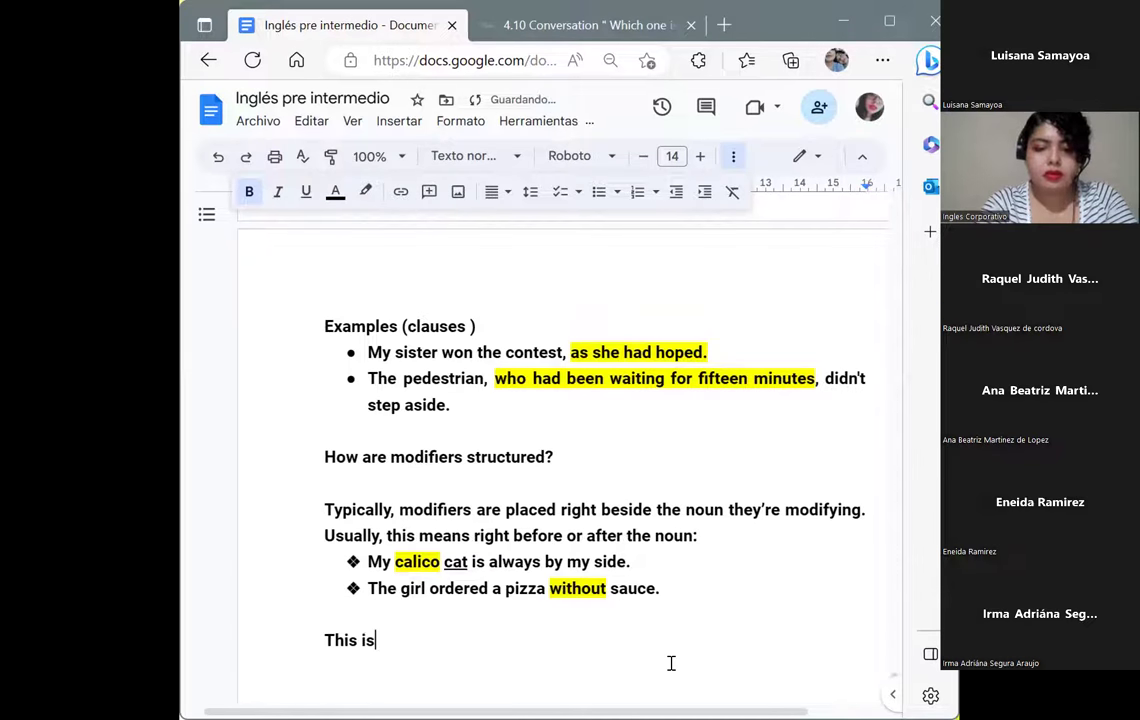
pyautogui.write(' also tru')
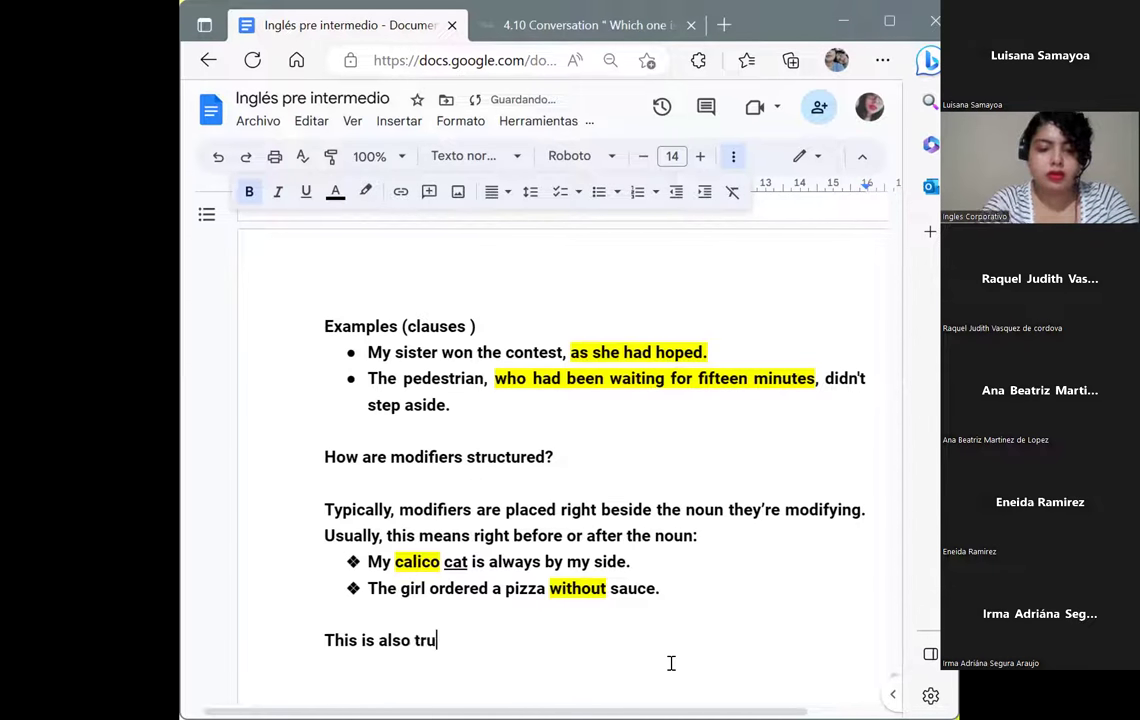
pyautogui.write('e when they')
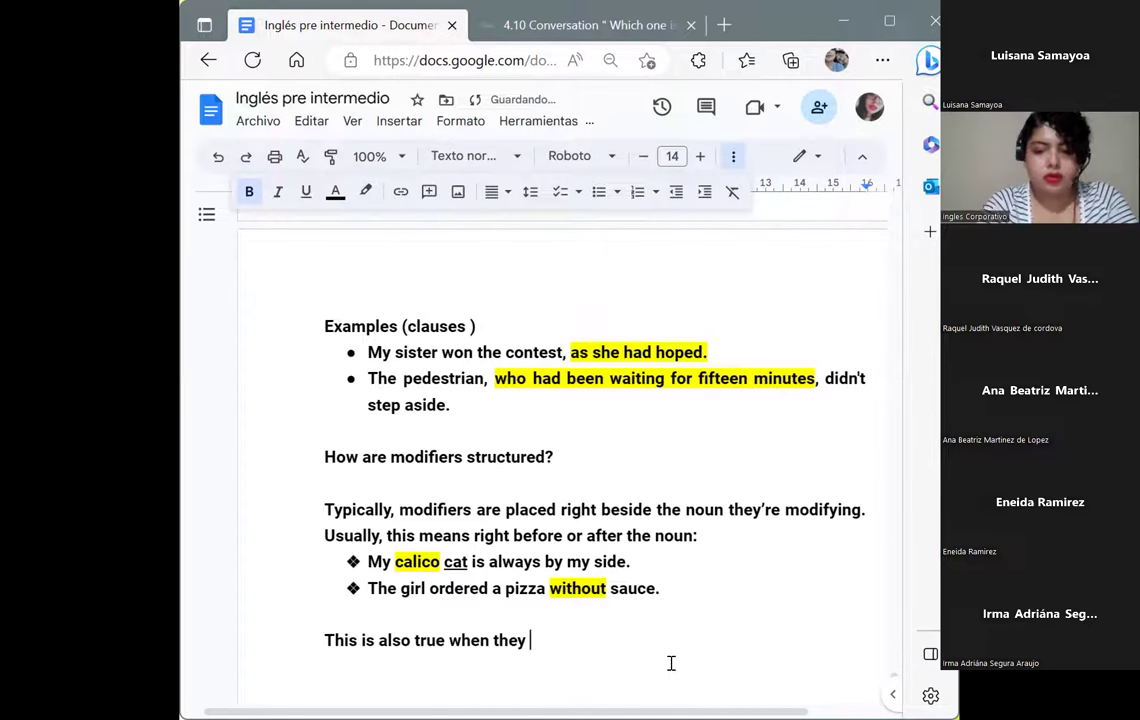
pyautogui.write(' are m')
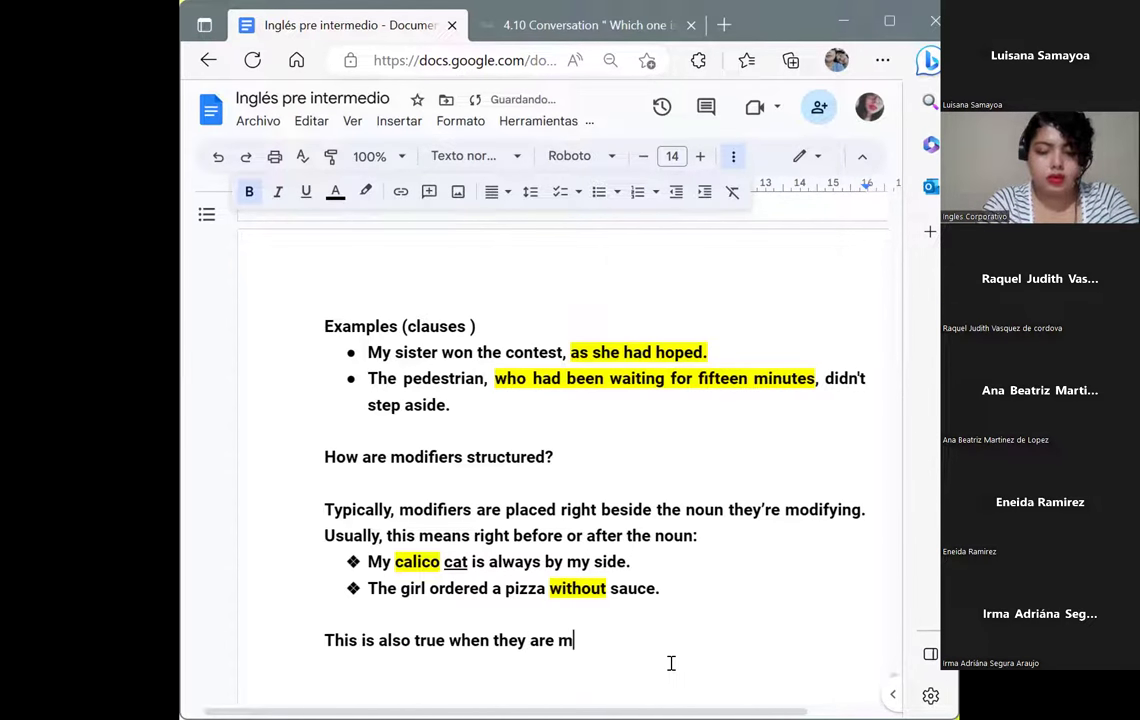
pyautogui.write('odif')
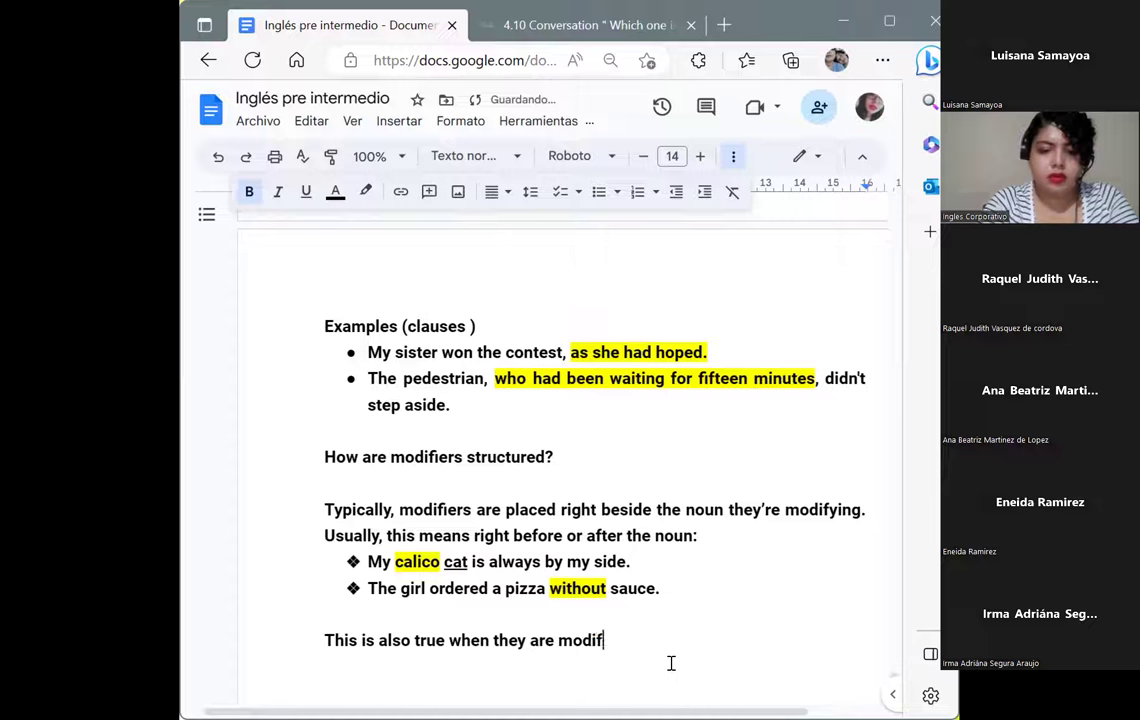
pyautogui.write('ying ')
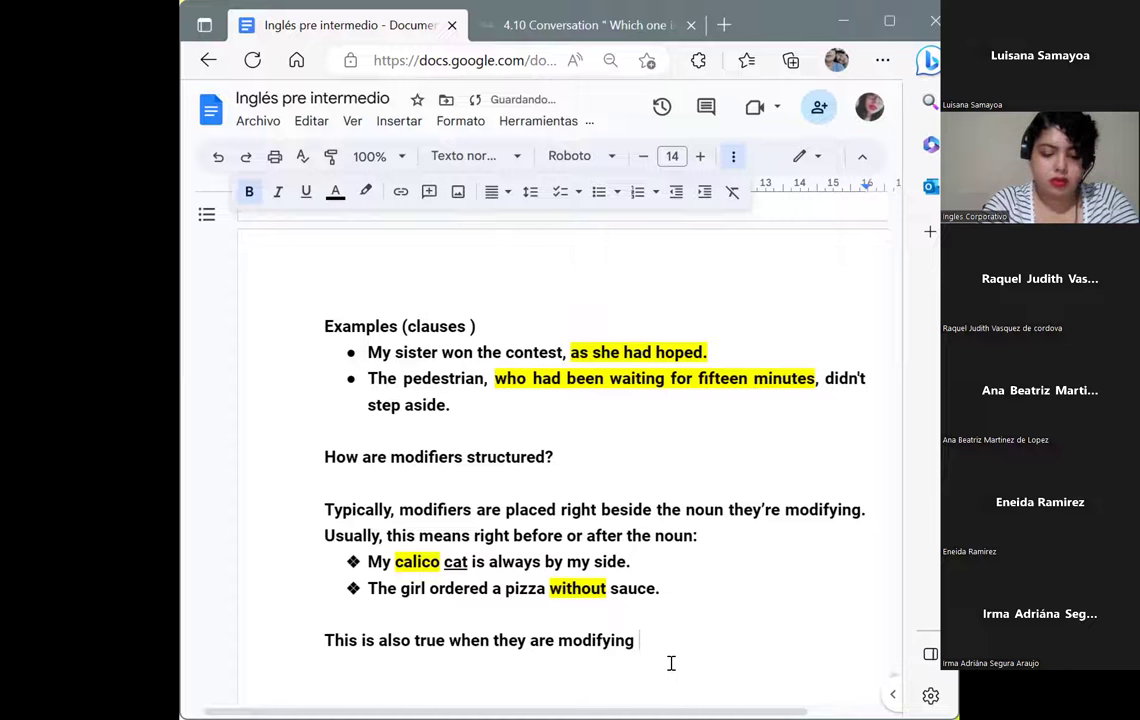
pyautogui.write('a verb')
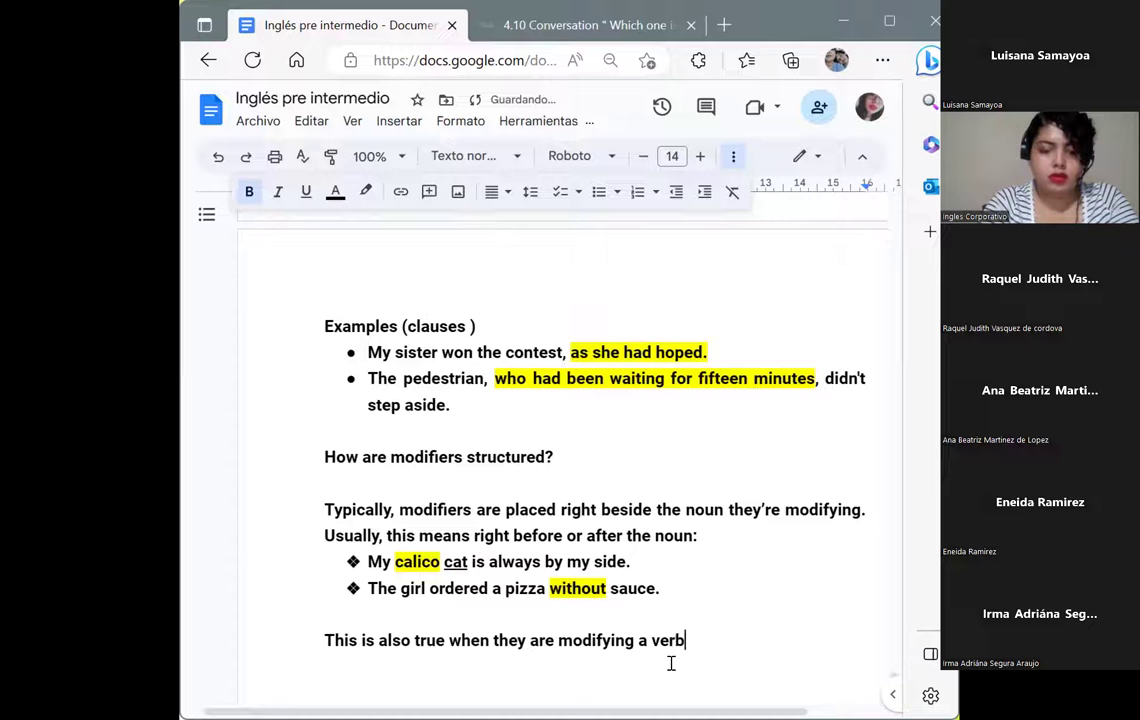
pyautogui.write(' or adjective:')
pyautogui.press('Return')
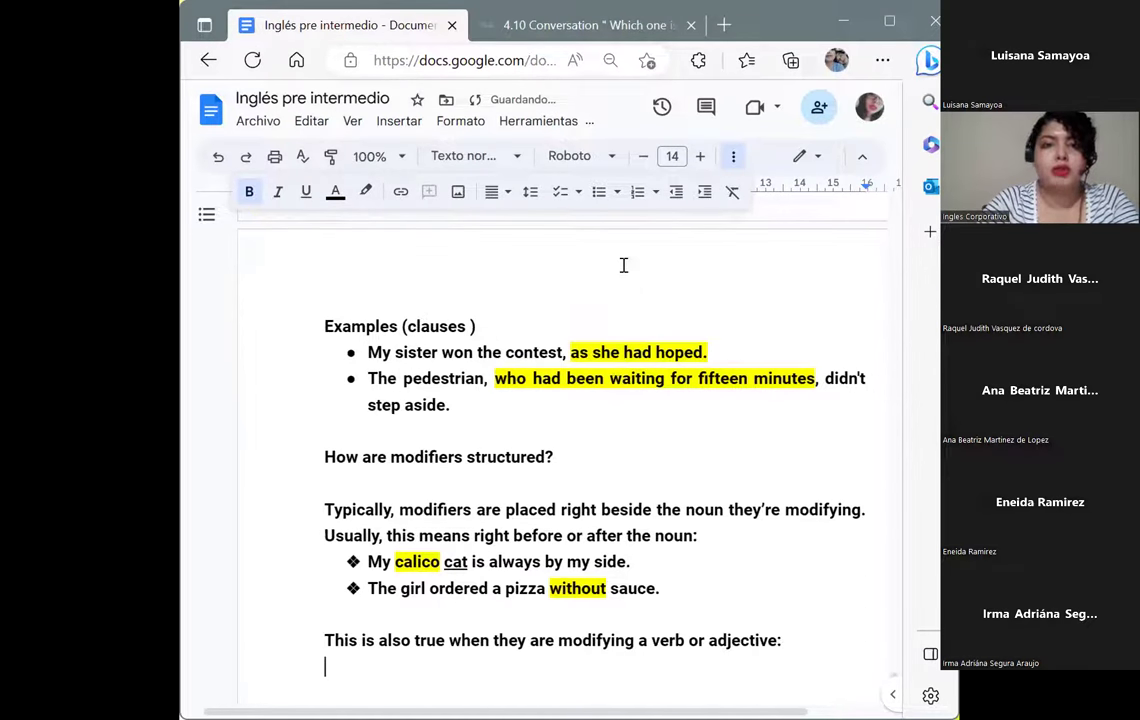
pyautogui.press('Return')
# - Add a ❖ bullet reading 'He bought a bright blue van.' under the verb-or-adjective line
pyautogui.click(617, 191)
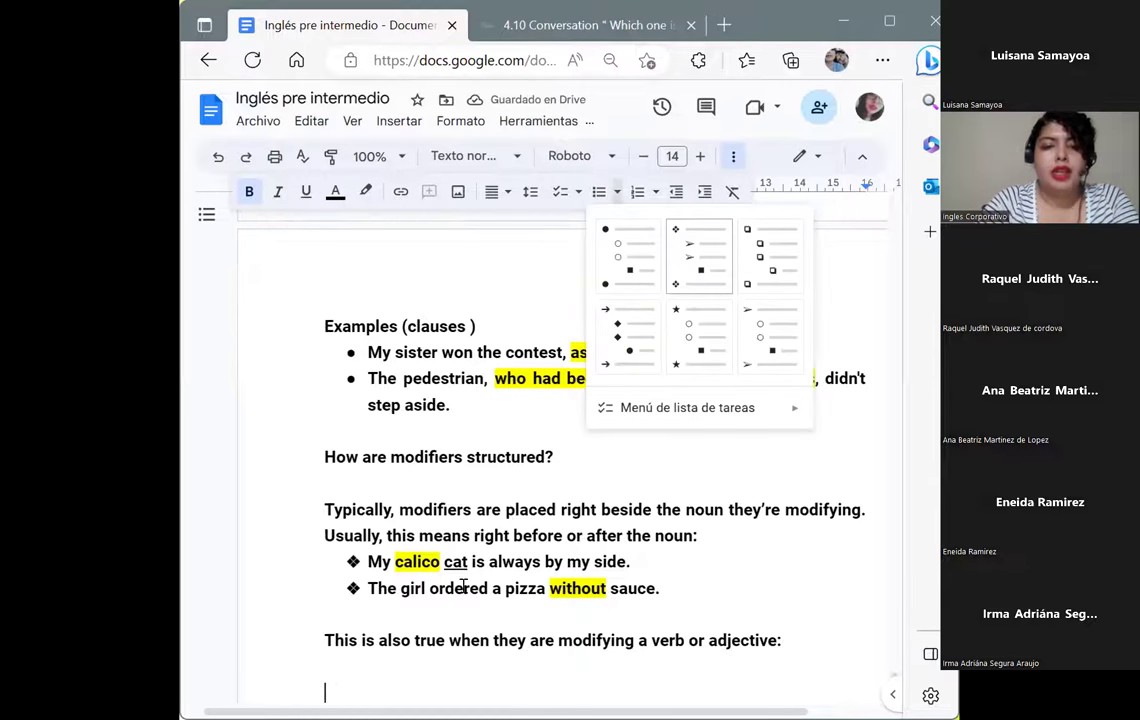
pyautogui.hotkey('ctrl', 'shift', '8')
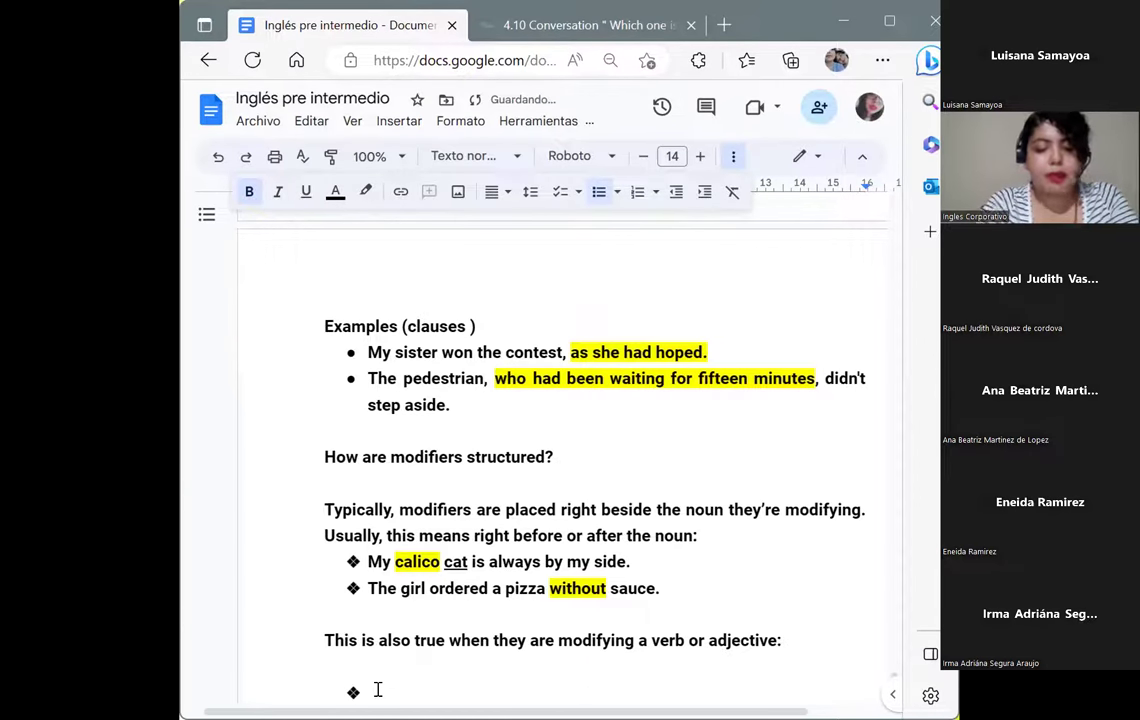
pyautogui.write('H')
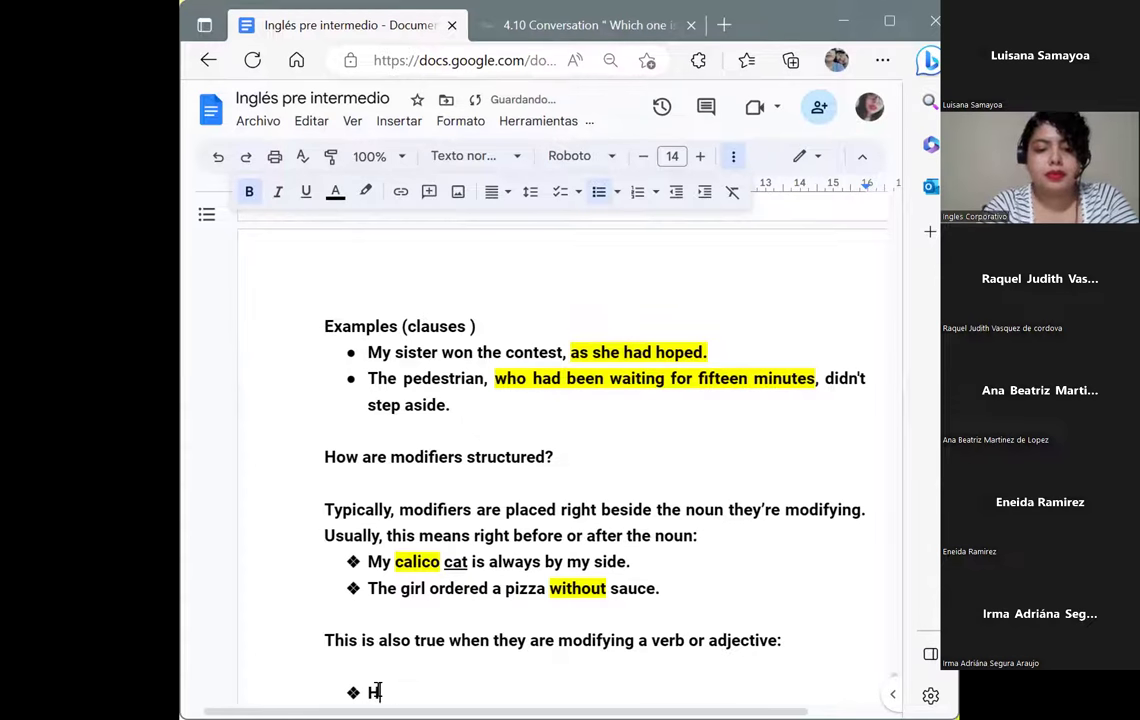
pyautogui.write('e bough')
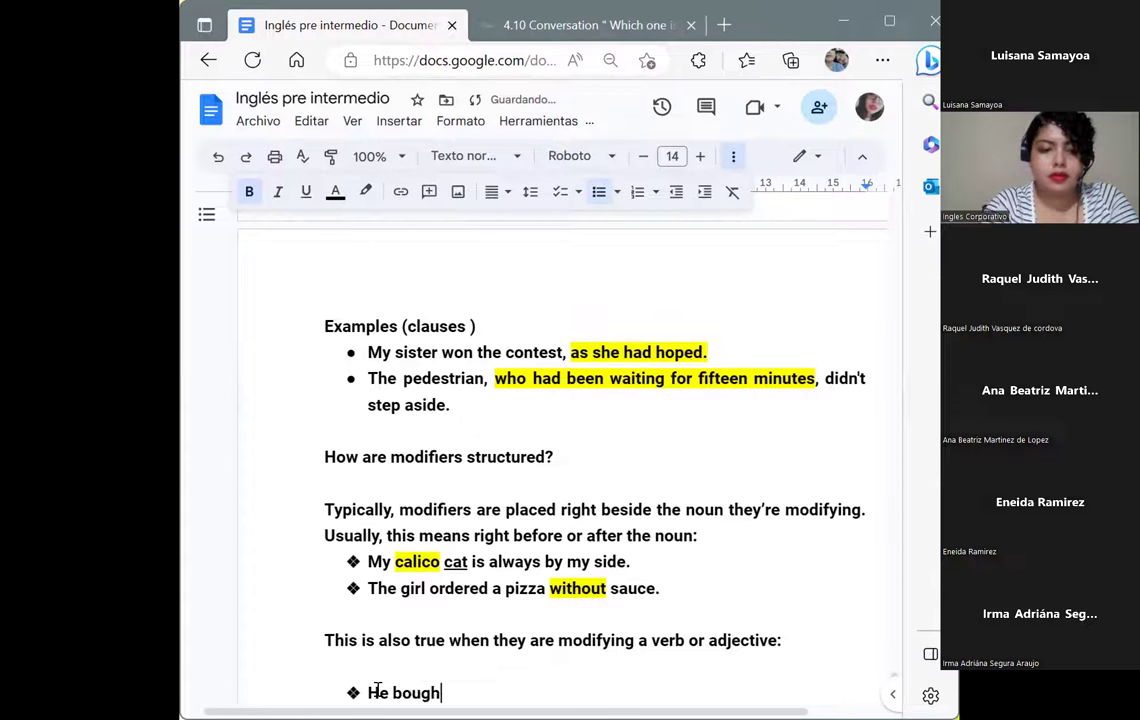
pyautogui.write('t a bright ')
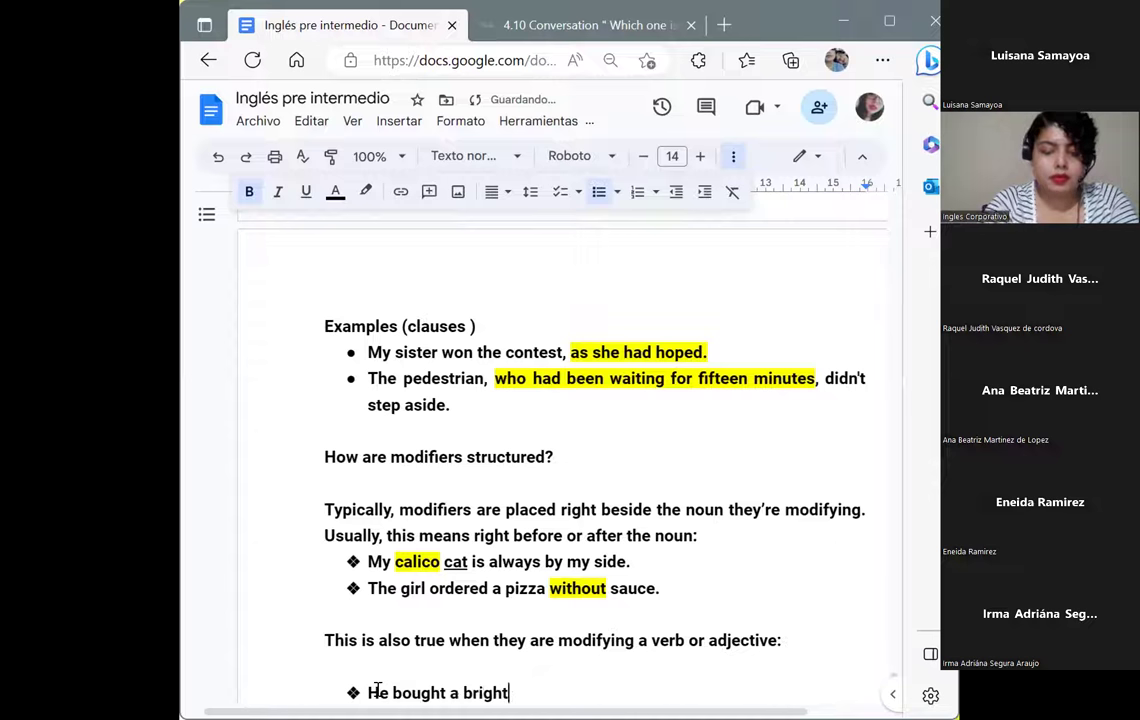
pyautogui.write('b')
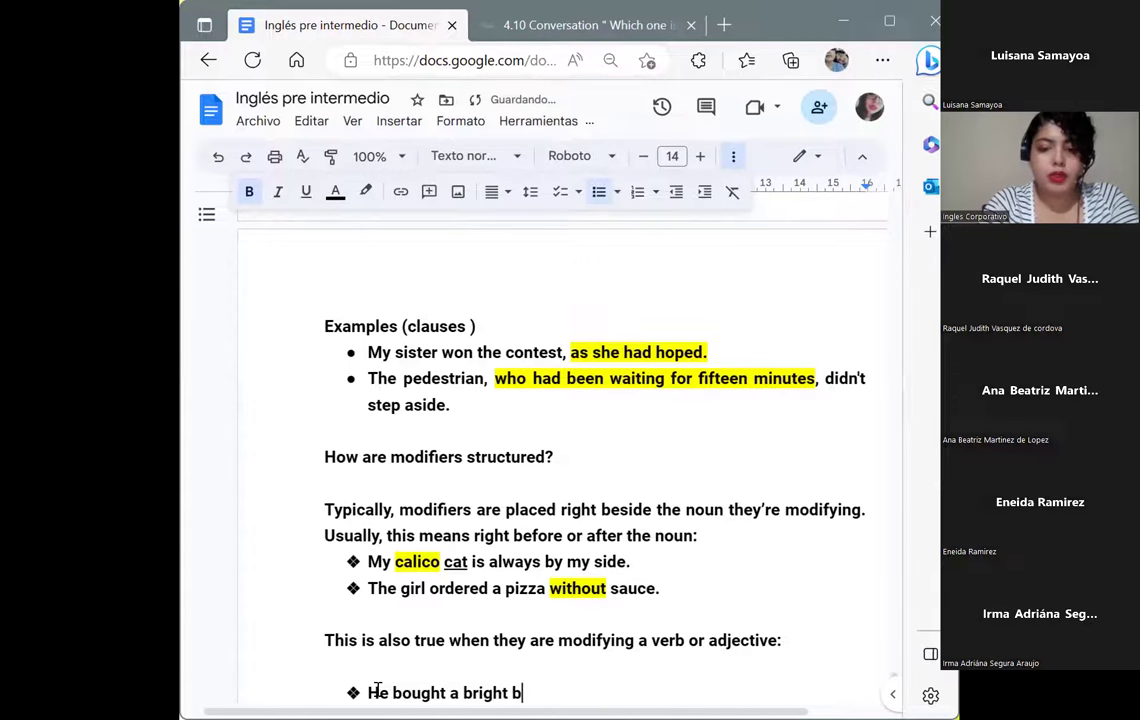
pyautogui.write('lue van.')
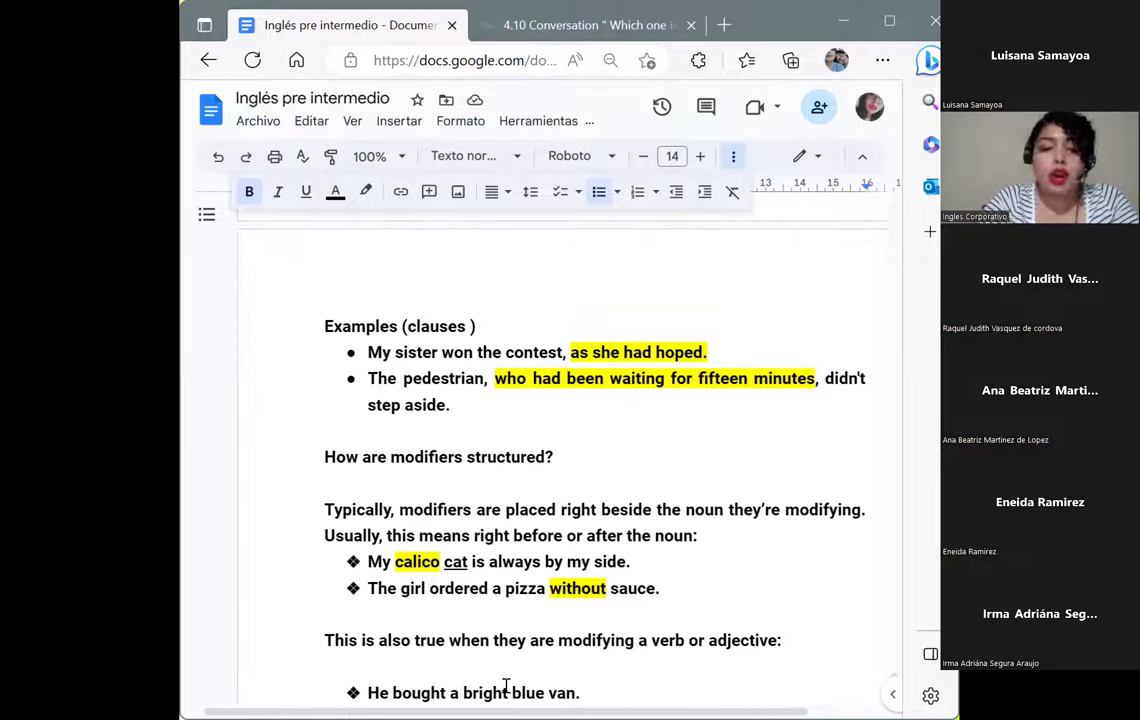
# - Highlight 'bright' in yellow and start a new empty bullet below the van sentence
pyautogui.doubleClick(463, 686)
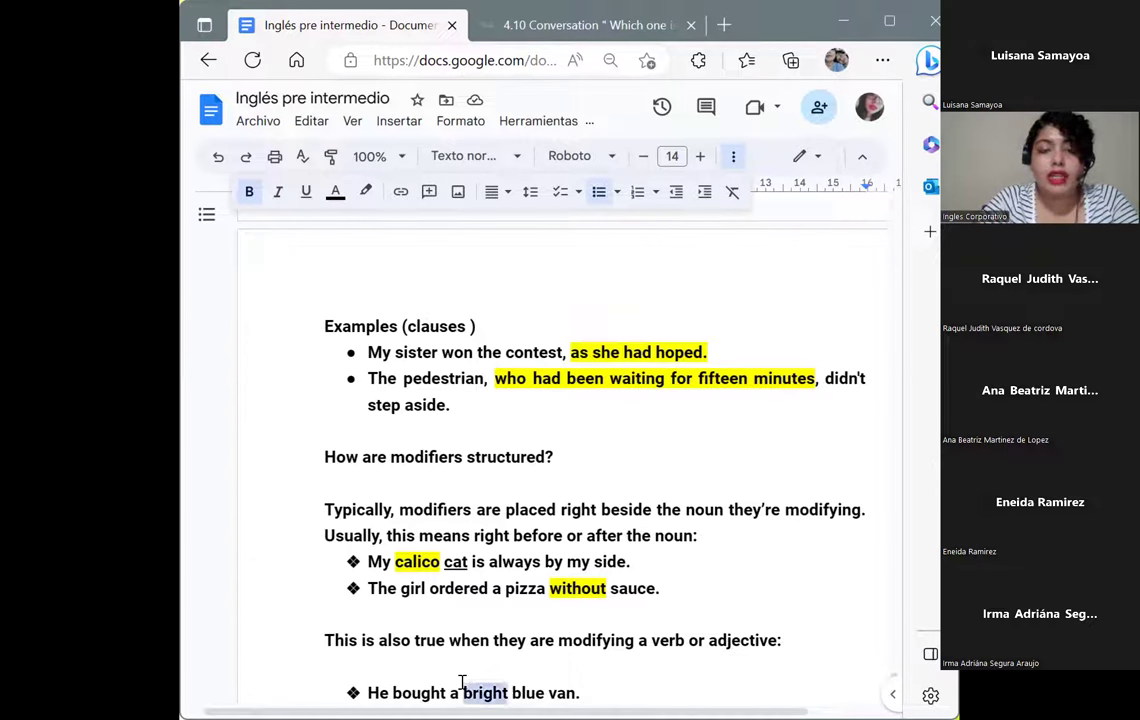
pyautogui.click(362, 192)
pyautogui.click(430, 270)
pyautogui.click(626, 688)
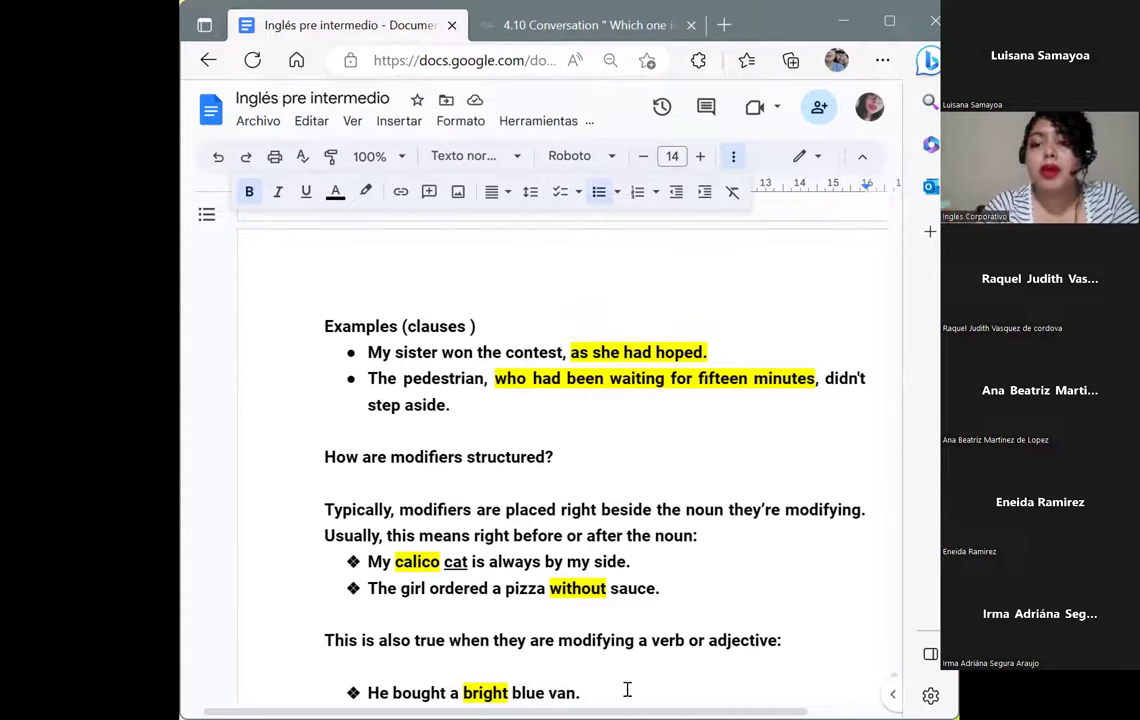
pyautogui.press('Return')
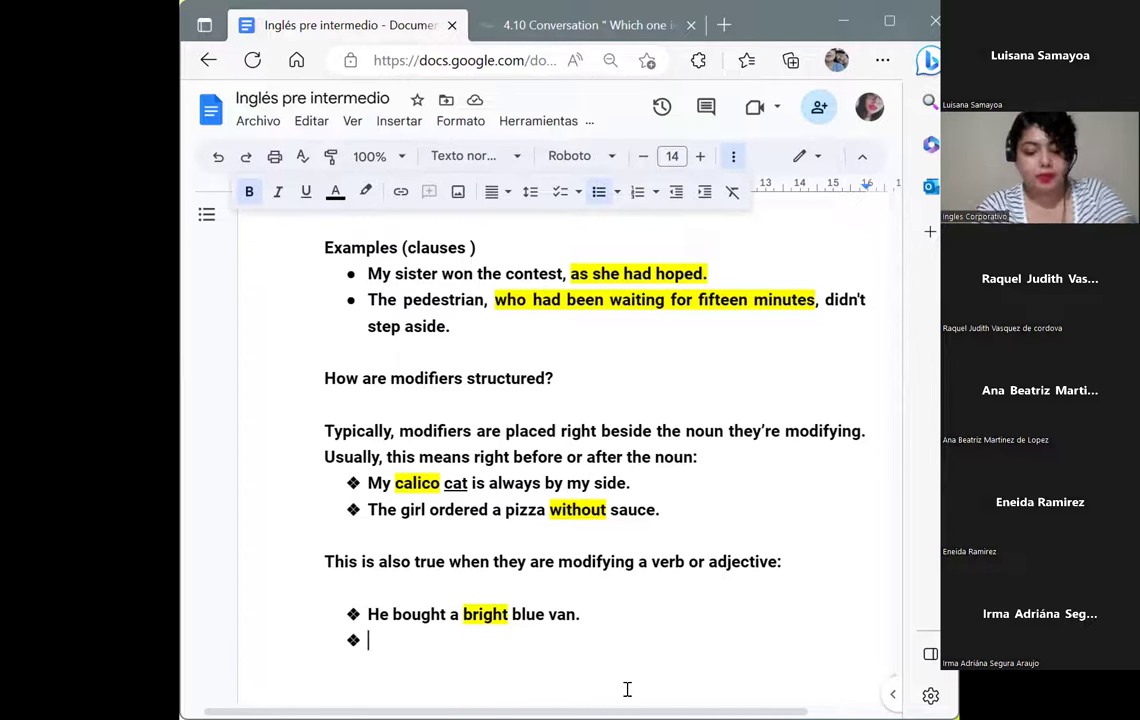
# - Type 'I told the students to listen carefully to the lecture.' in the new bullet, fixing a typo
pyautogui.write('I ')
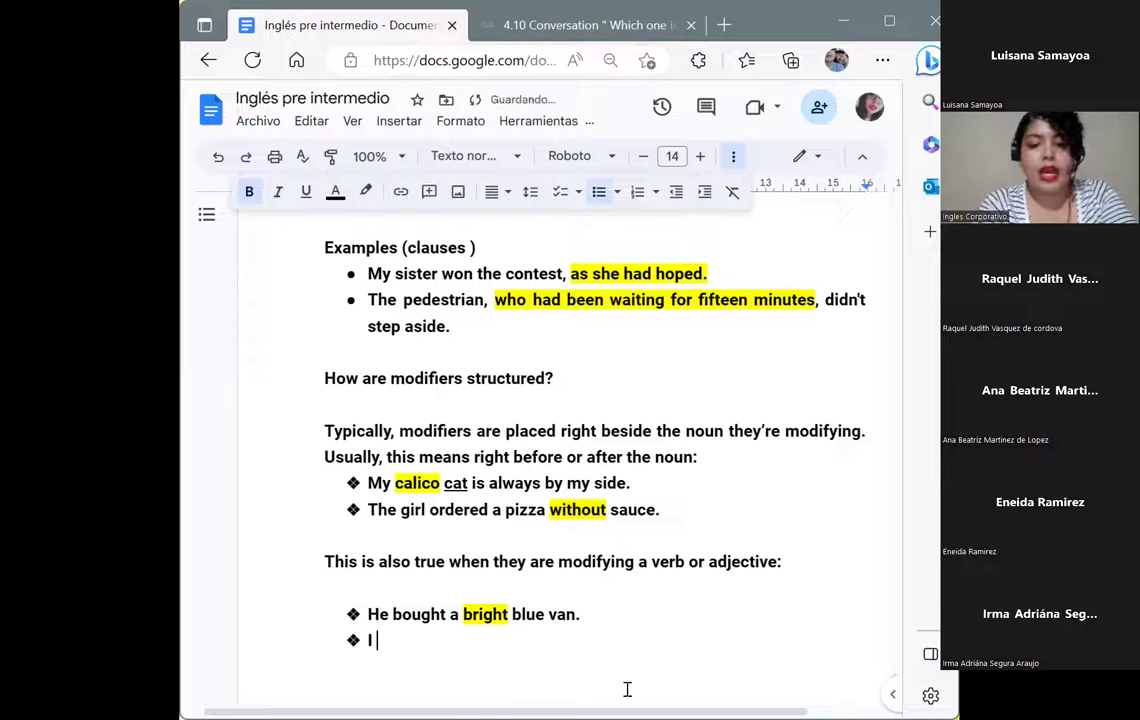
pyautogui.write('told the ')
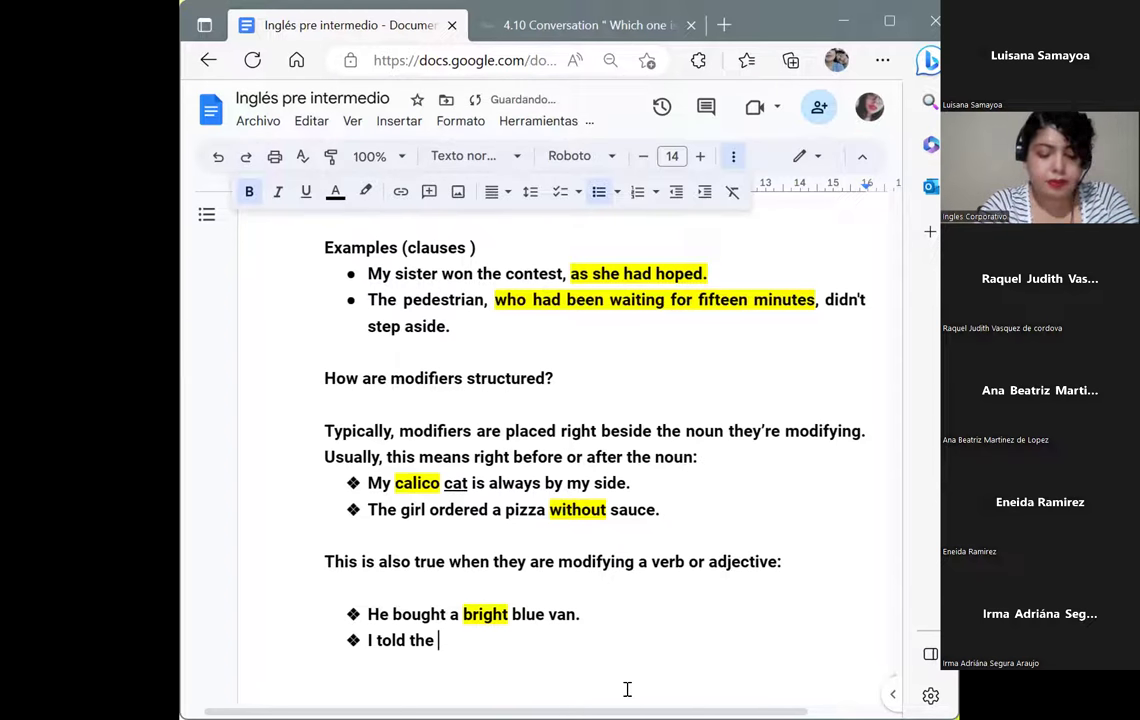
pyautogui.write('student')
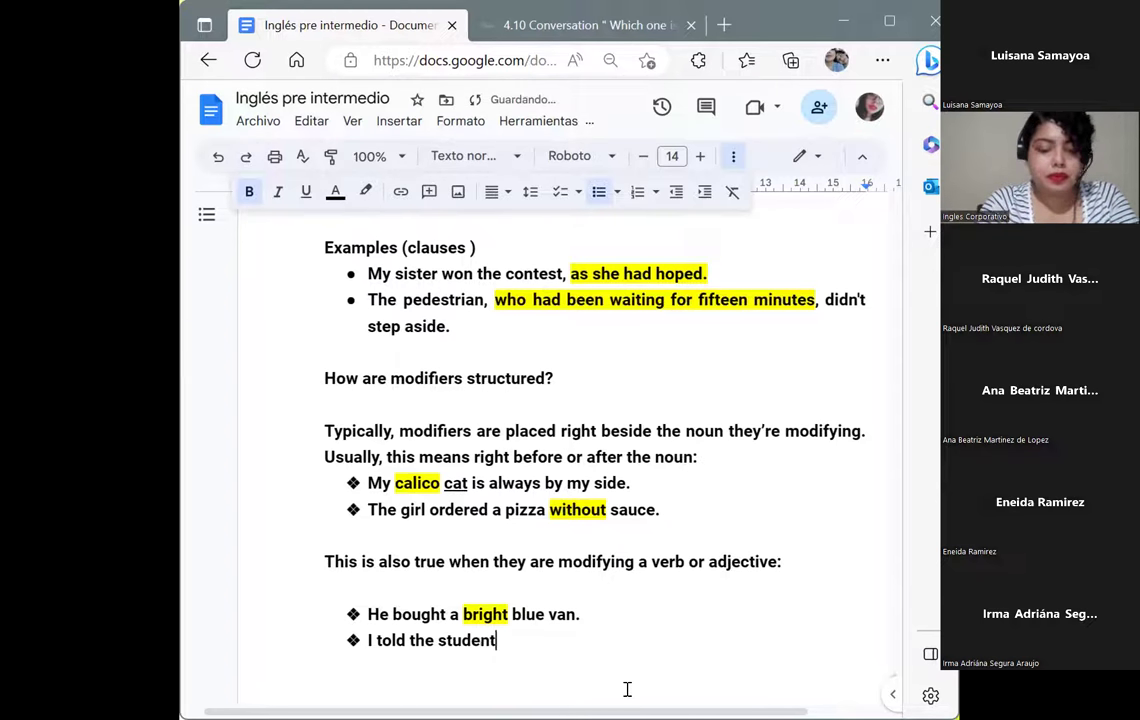
pyautogui.write('s to')
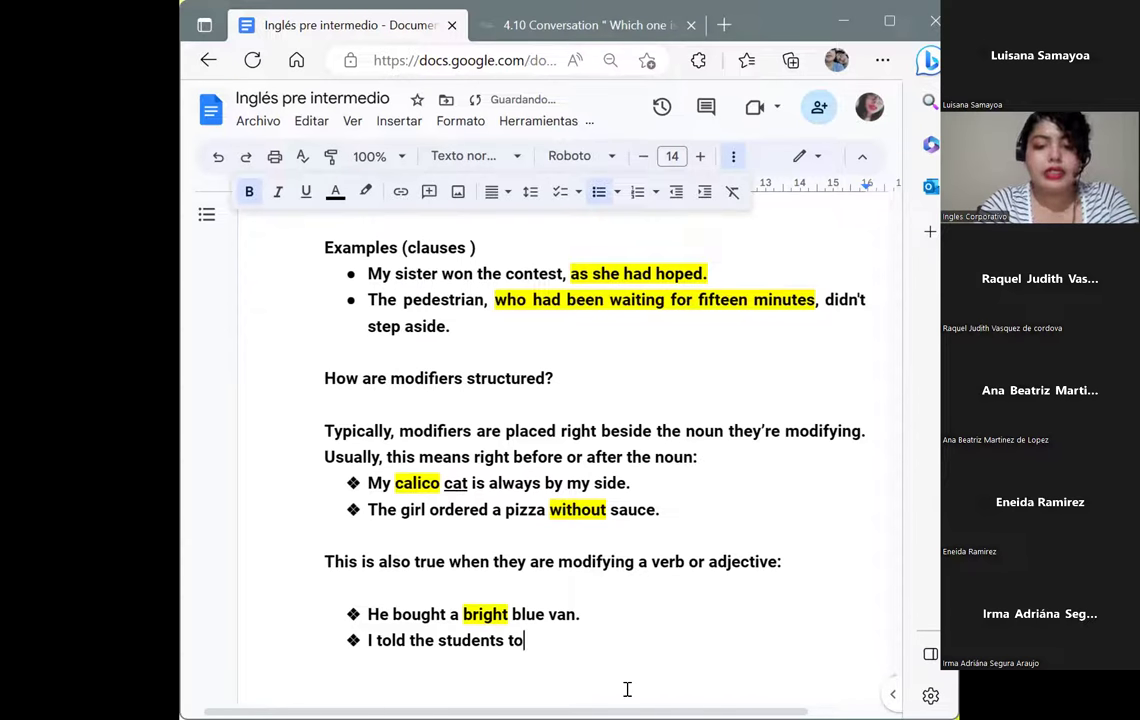
pyautogui.write(' listen carefu')
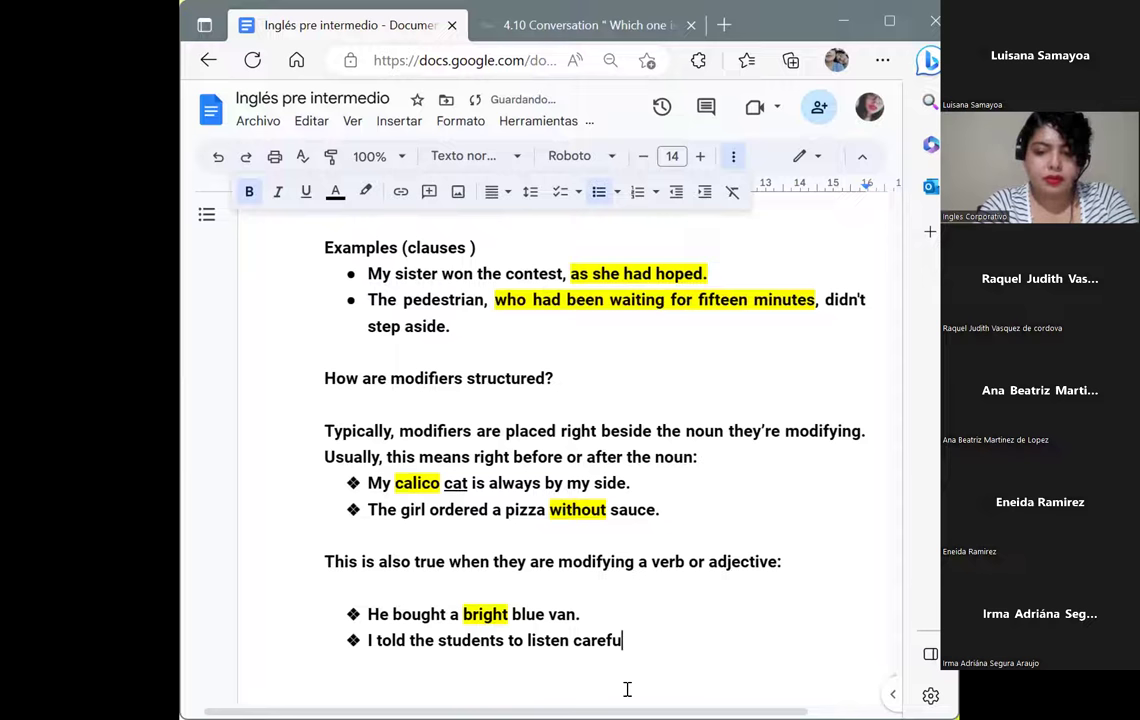
pyautogui.write('lly to tg')
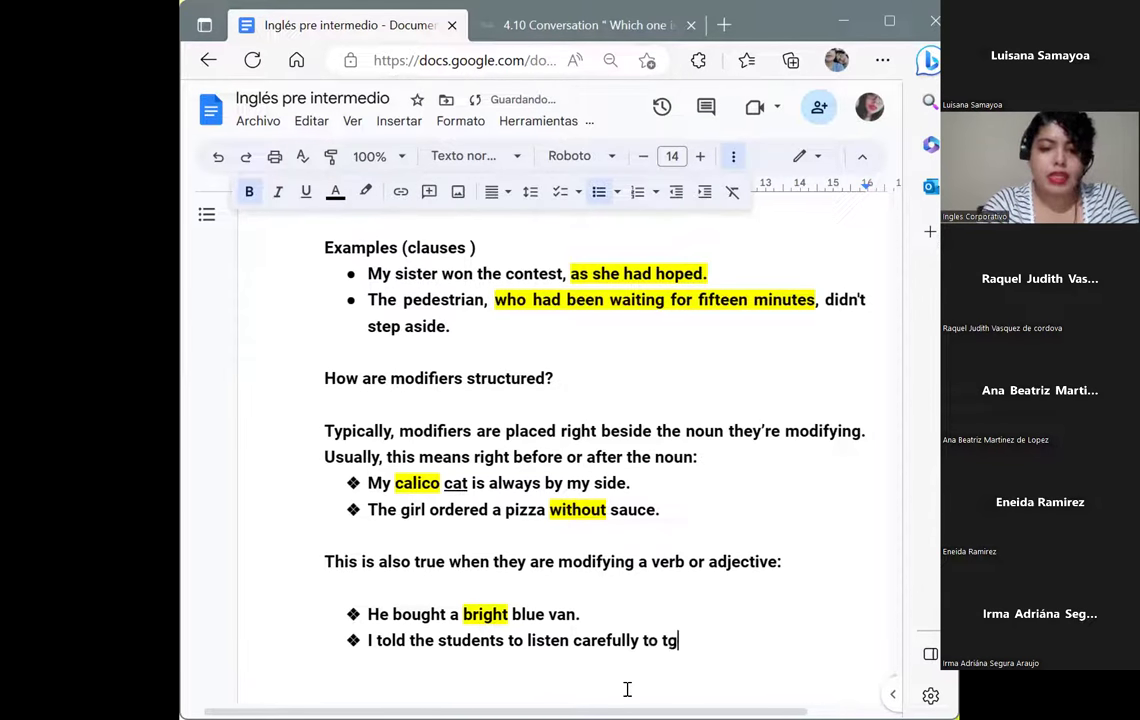
pyautogui.press('BackSpace')
pyautogui.write('he le')
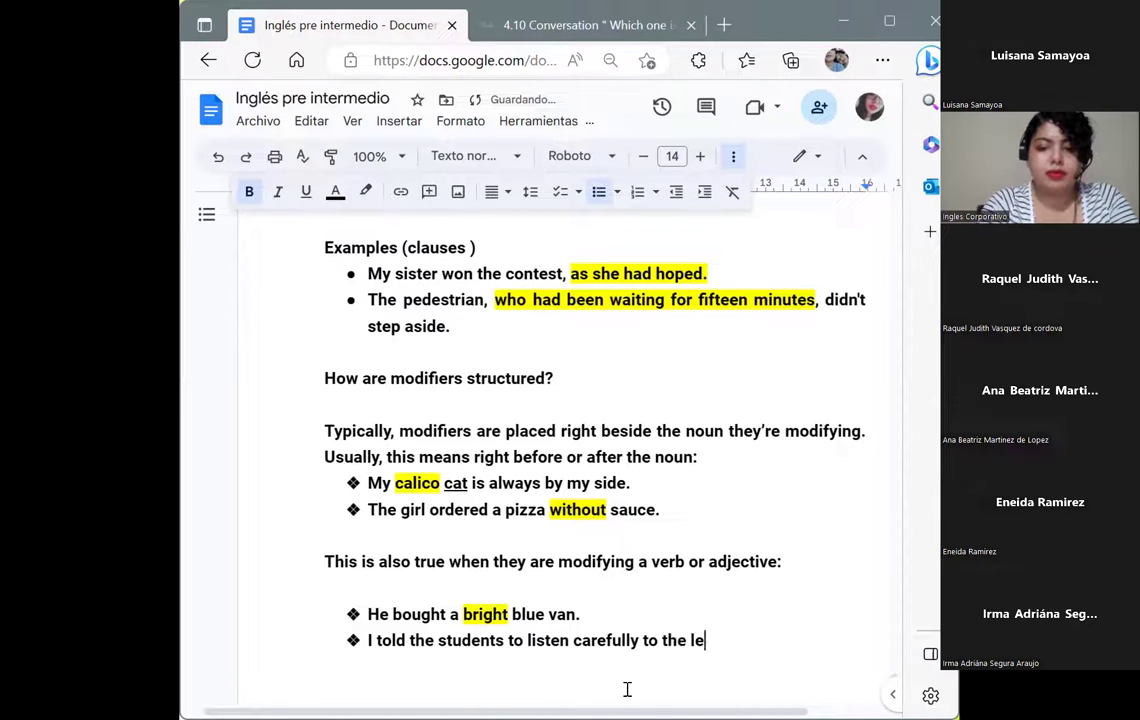
pyautogui.write('cture.')
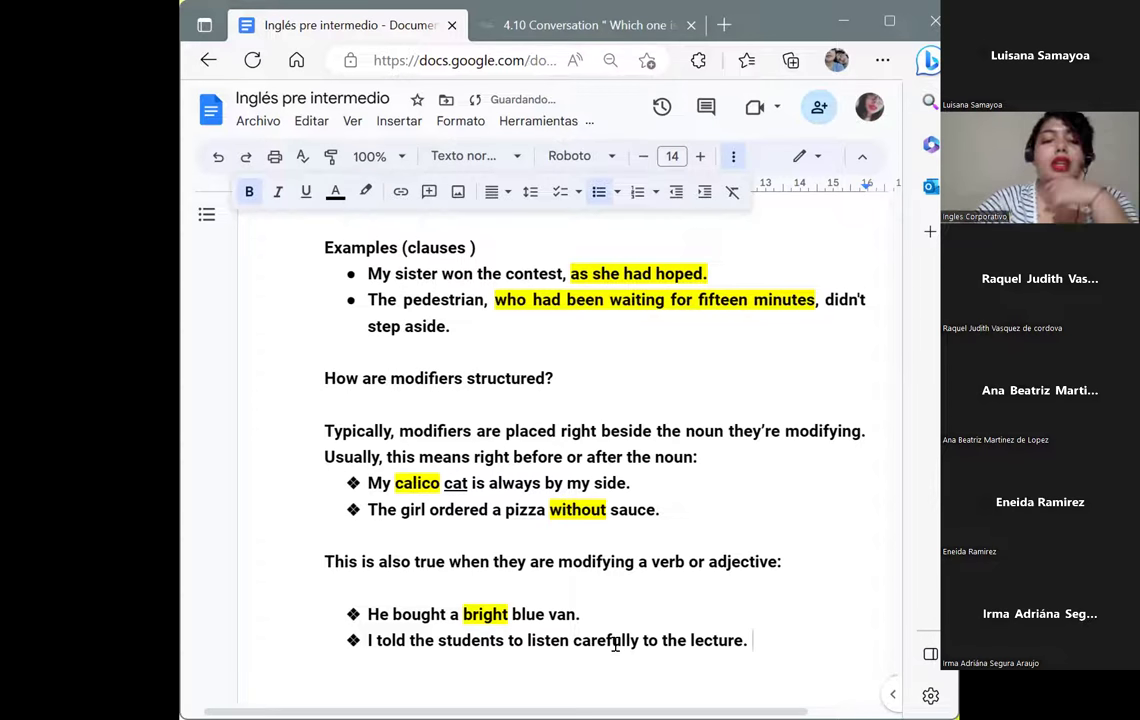
# - Highlight 'carefully' in the lecture sentence in yellow
pyautogui.moveTo(639, 641); pyautogui.dragTo(573, 641)
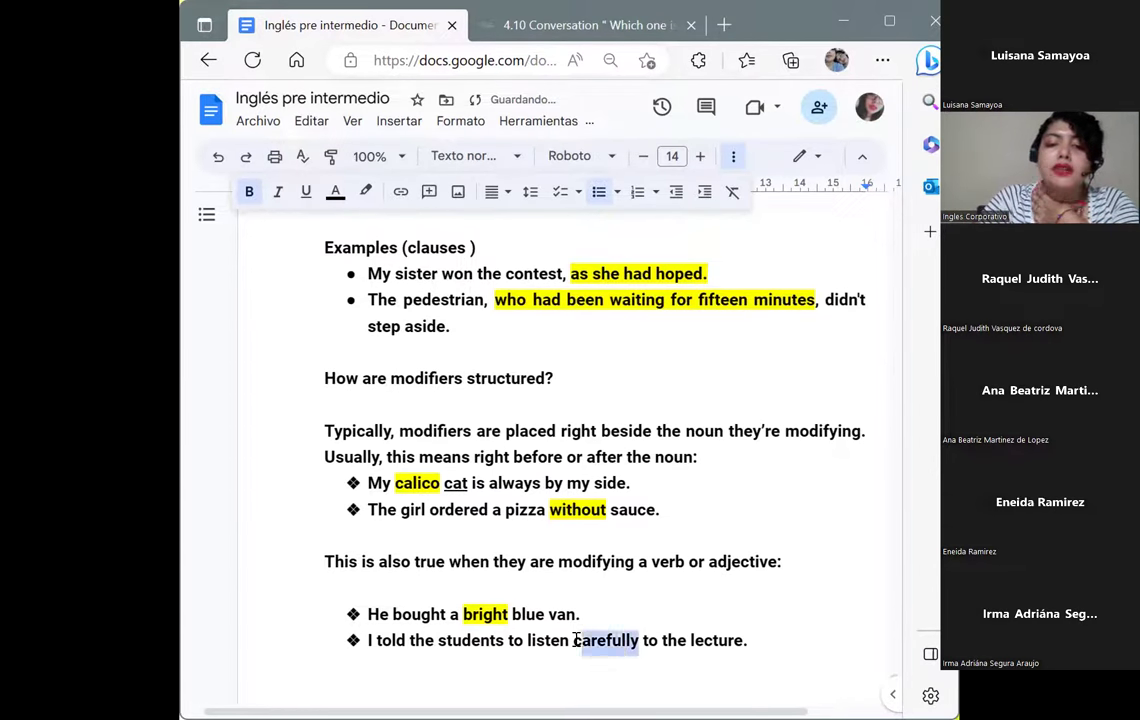
pyautogui.click(366, 191)
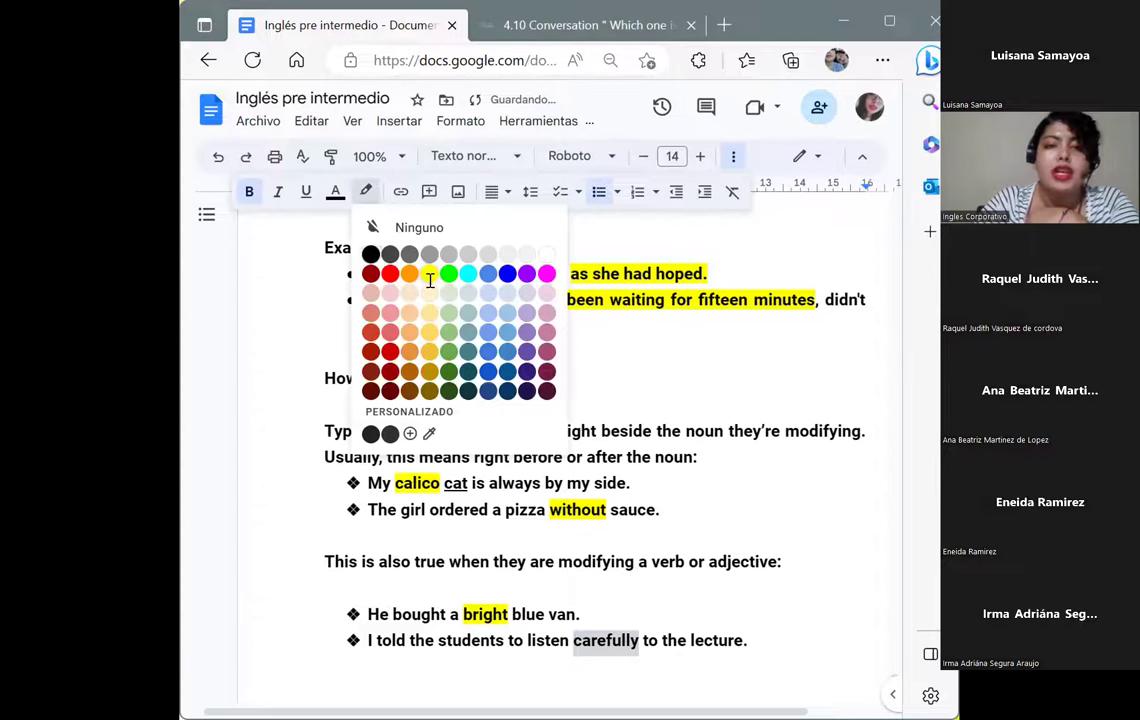
pyautogui.click(429, 274)
pyautogui.click(601, 657)
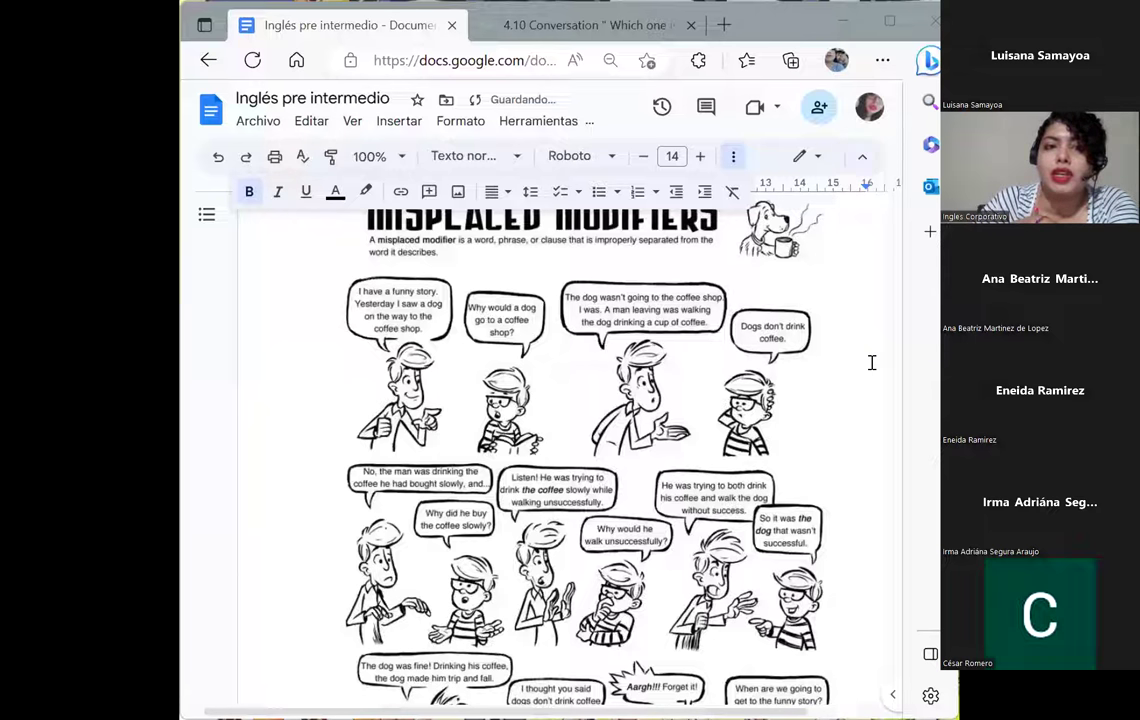
# - Hide the top menus with Ctrl+Shift+F to show more of the comic page
pyautogui.hotkey('ctrl', 'shift', 'f')
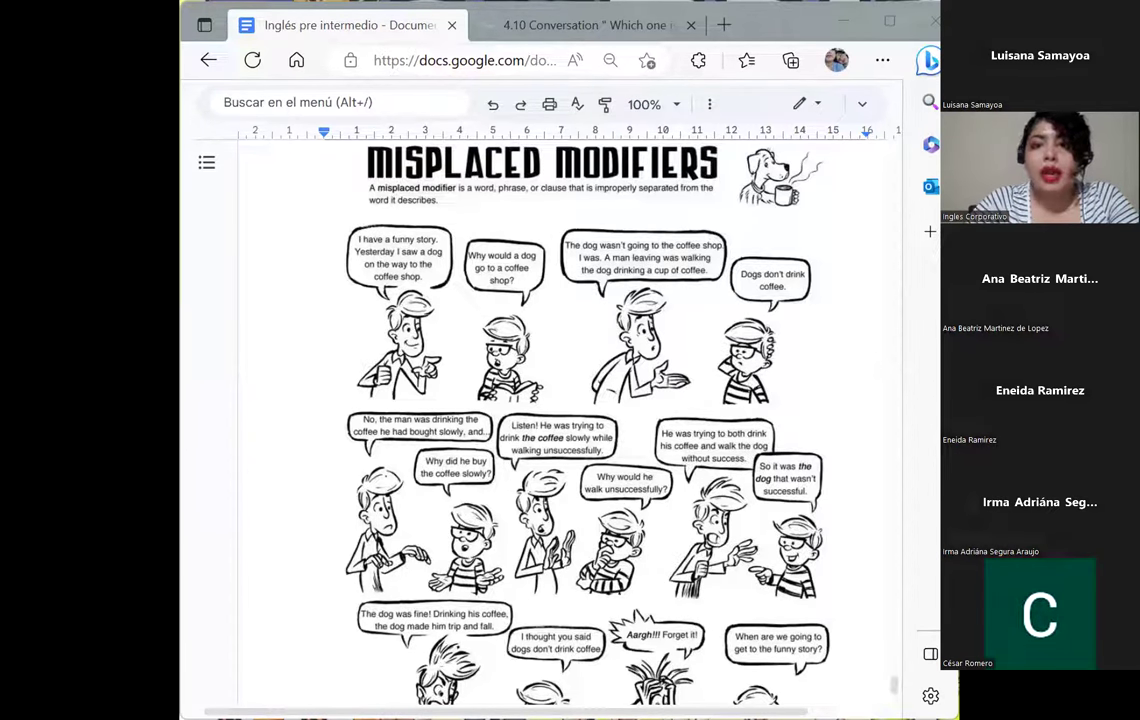
# - Set the document zoom to 125% and scroll down to the comic's final row
pyautogui.click(677, 105)
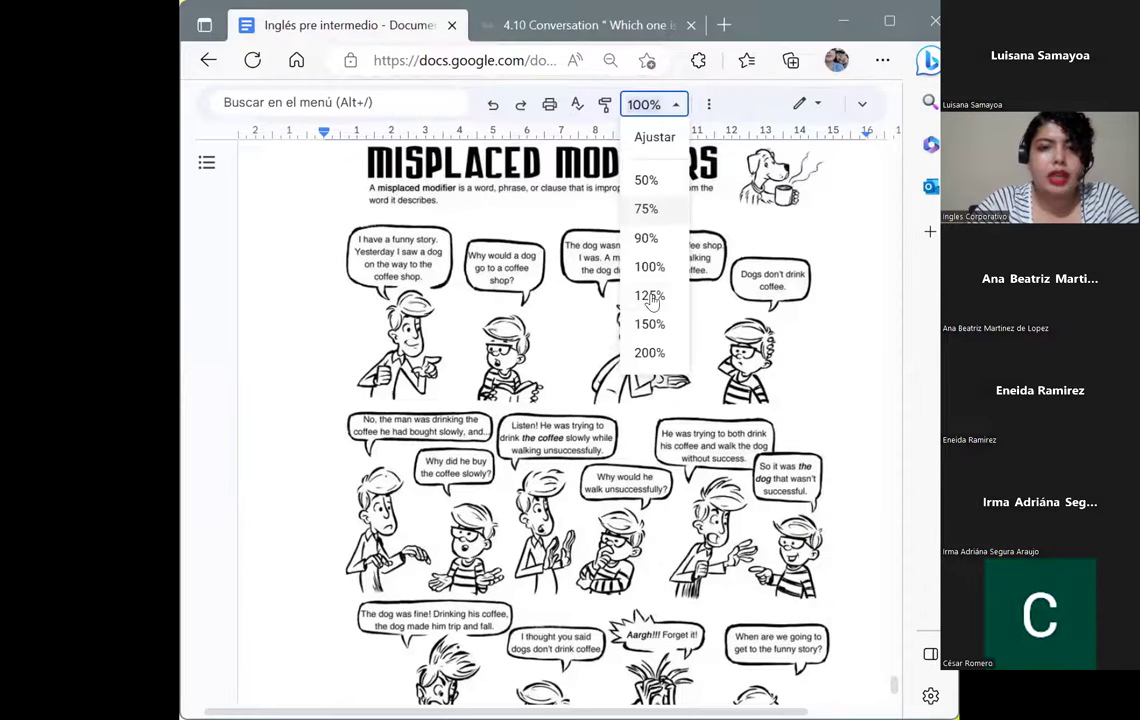
pyautogui.click(650, 296)
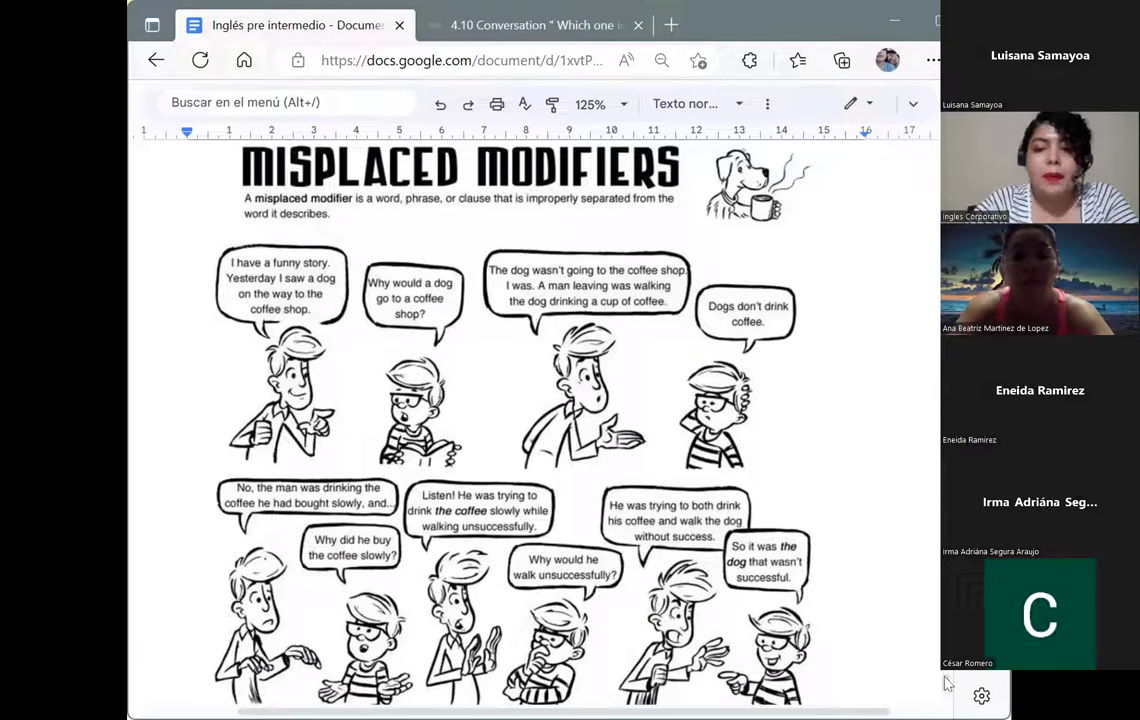
pyautogui.scroll(-2, 947, 683)
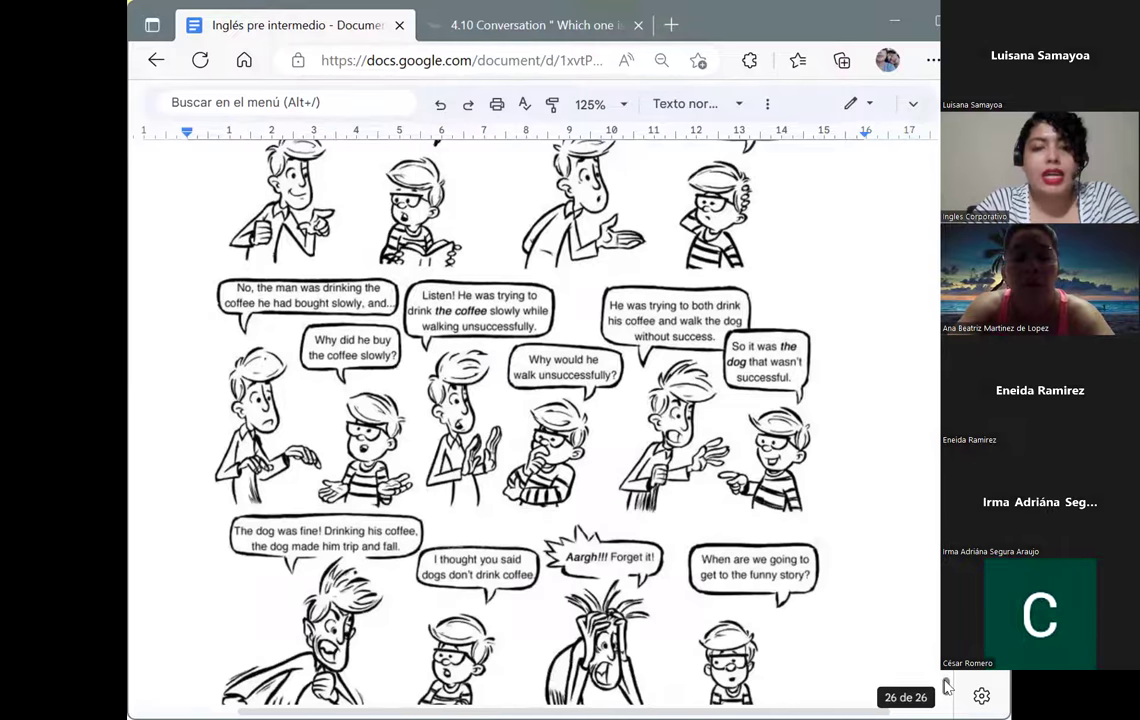
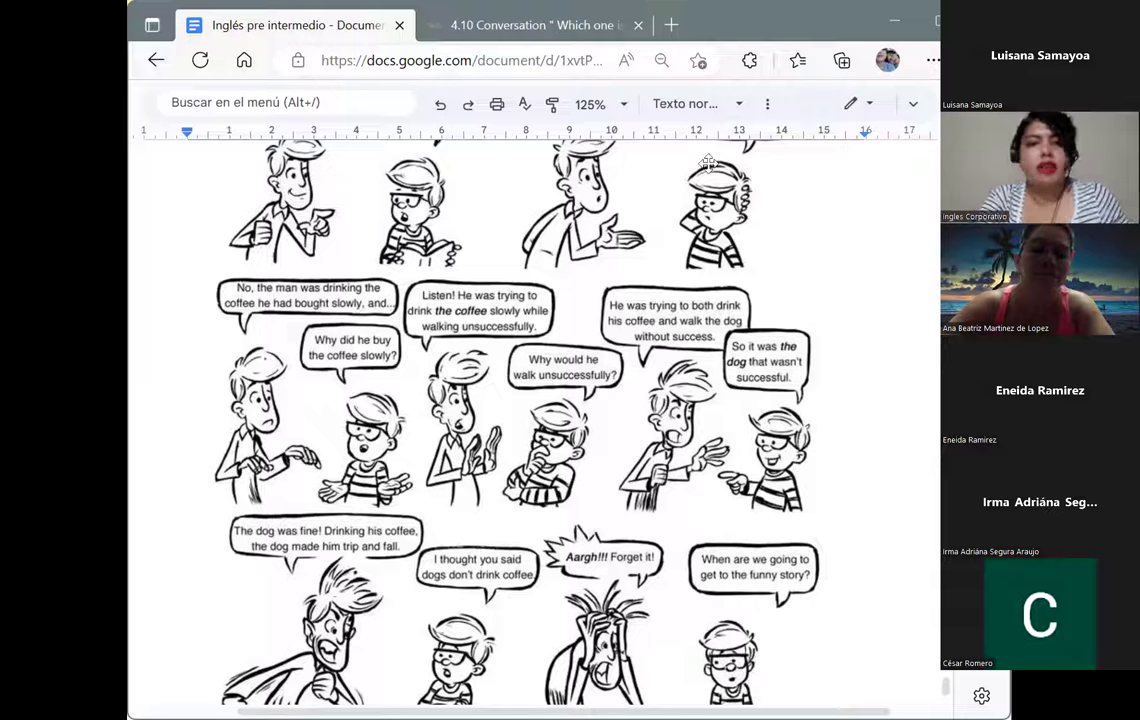
# - Change the document zoom from 125% to 100% to see the comic strip
pyautogui.click(597, 104)
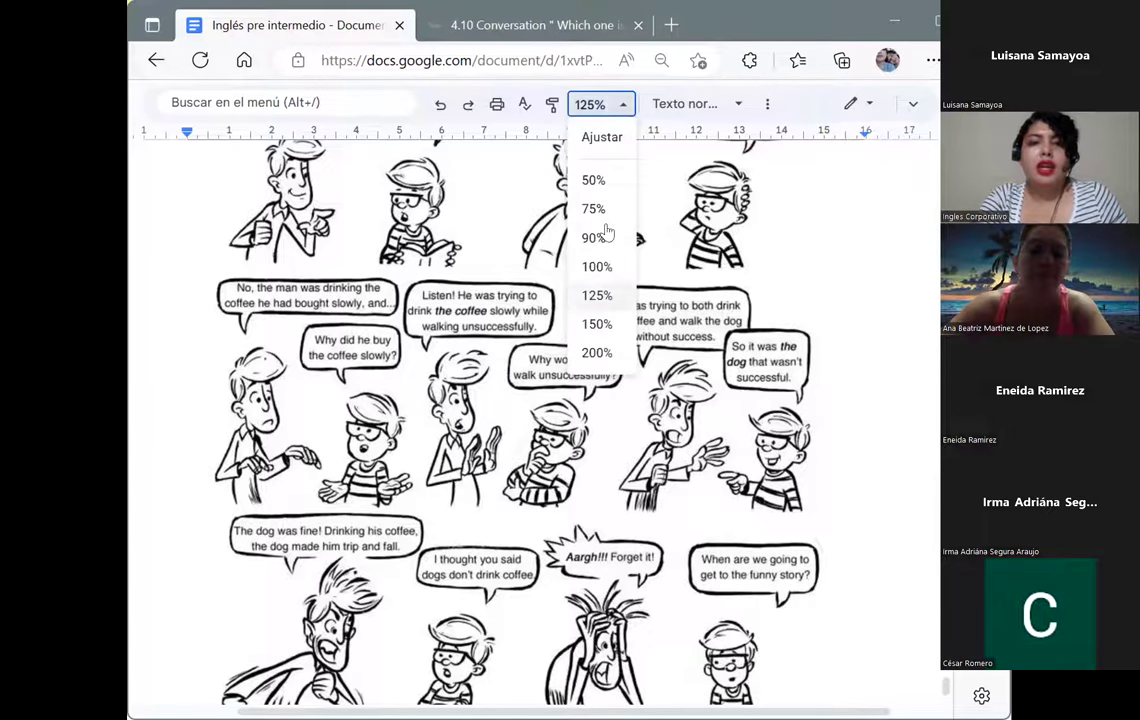
pyautogui.click(600, 270)
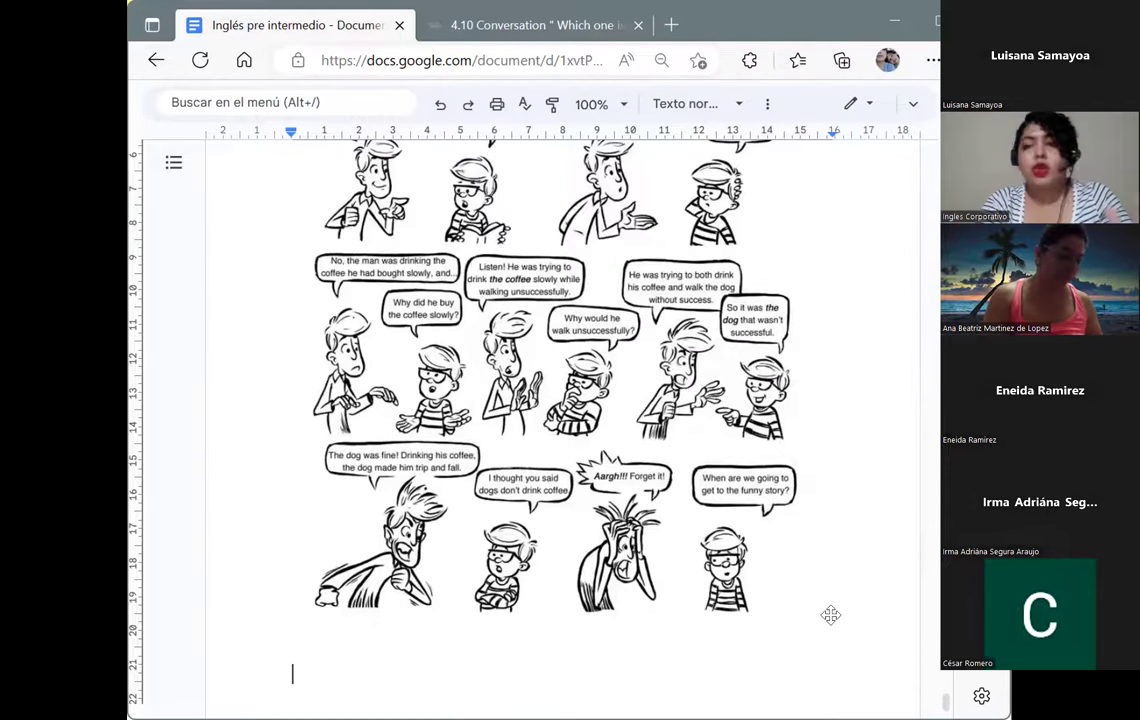
# - Add the heading 'Misplaced modifiers' below the comic, correct its spelling, and start a new line
pyautogui.write('Mispla')
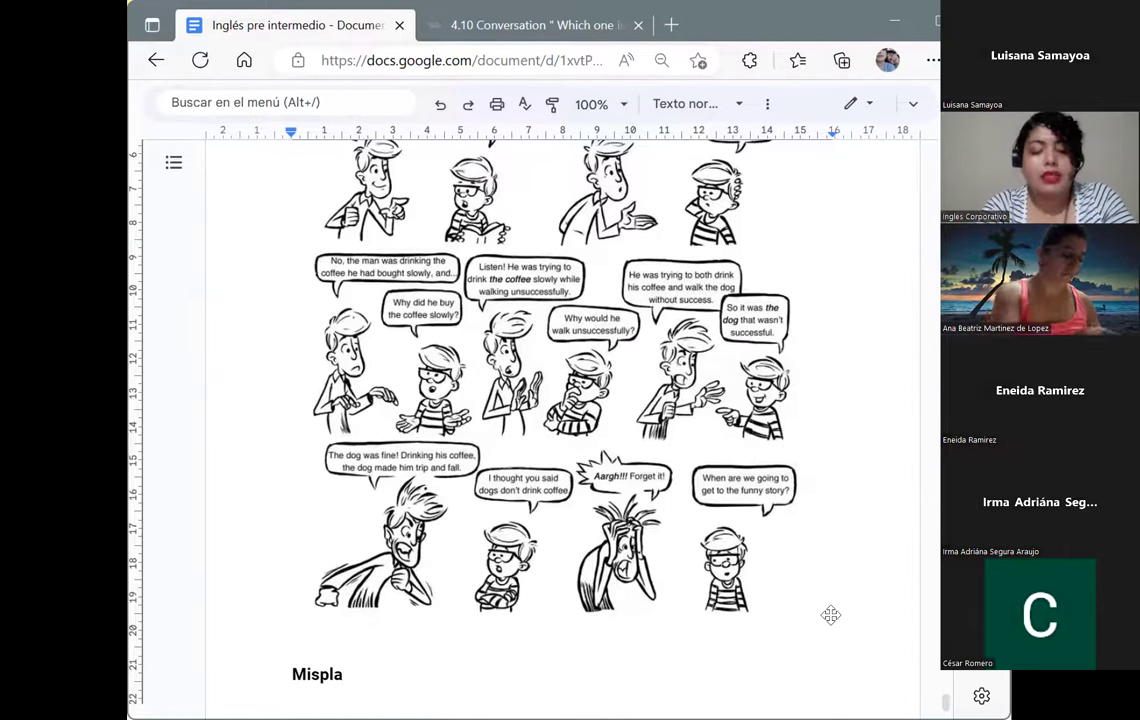
pyautogui.write('ce')
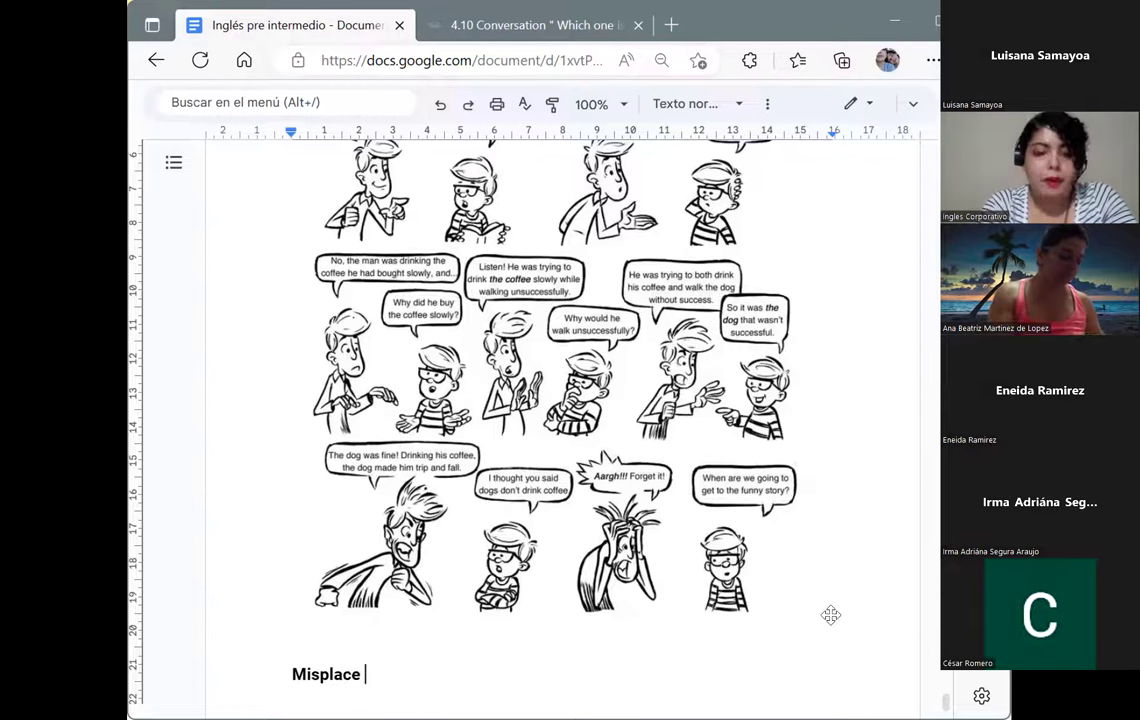
pyautogui.write(' modifiers')
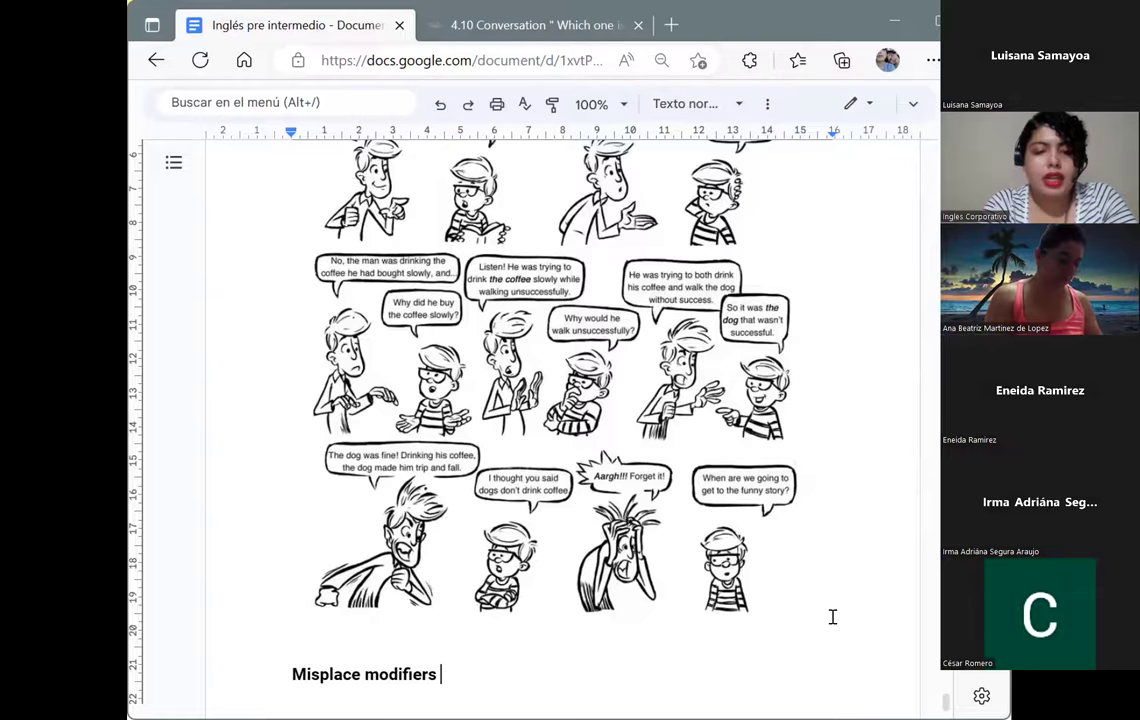
pyautogui.press('Return')
pyautogui.press('Return')
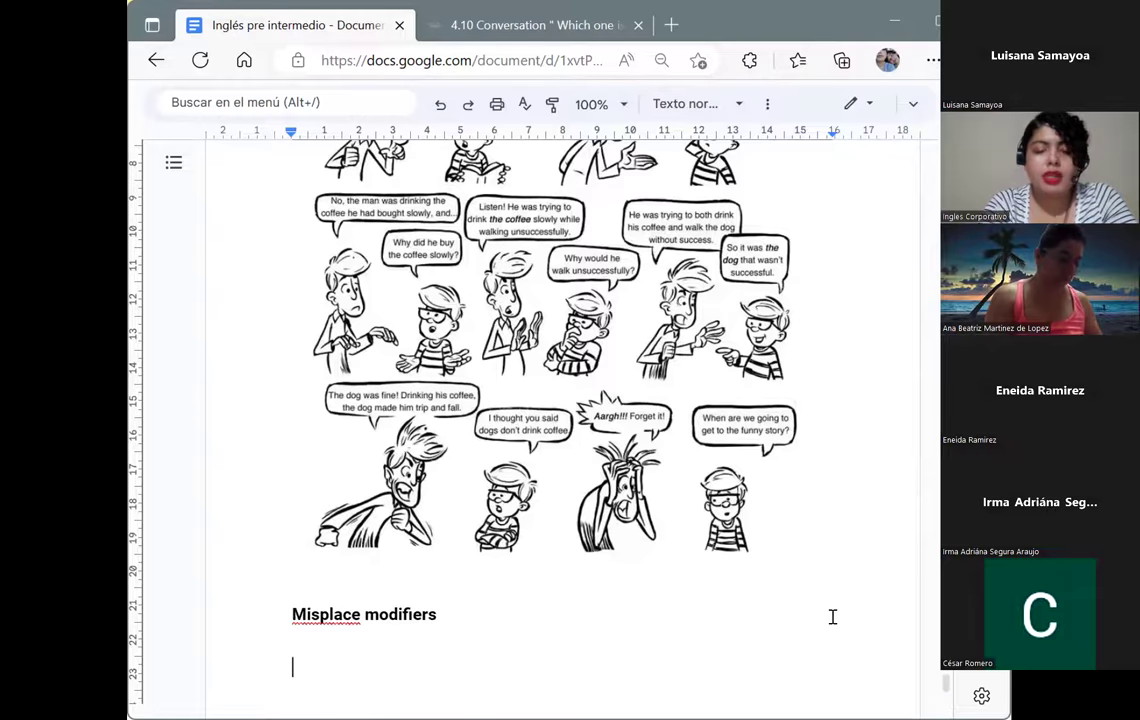
pyautogui.click(362, 613)
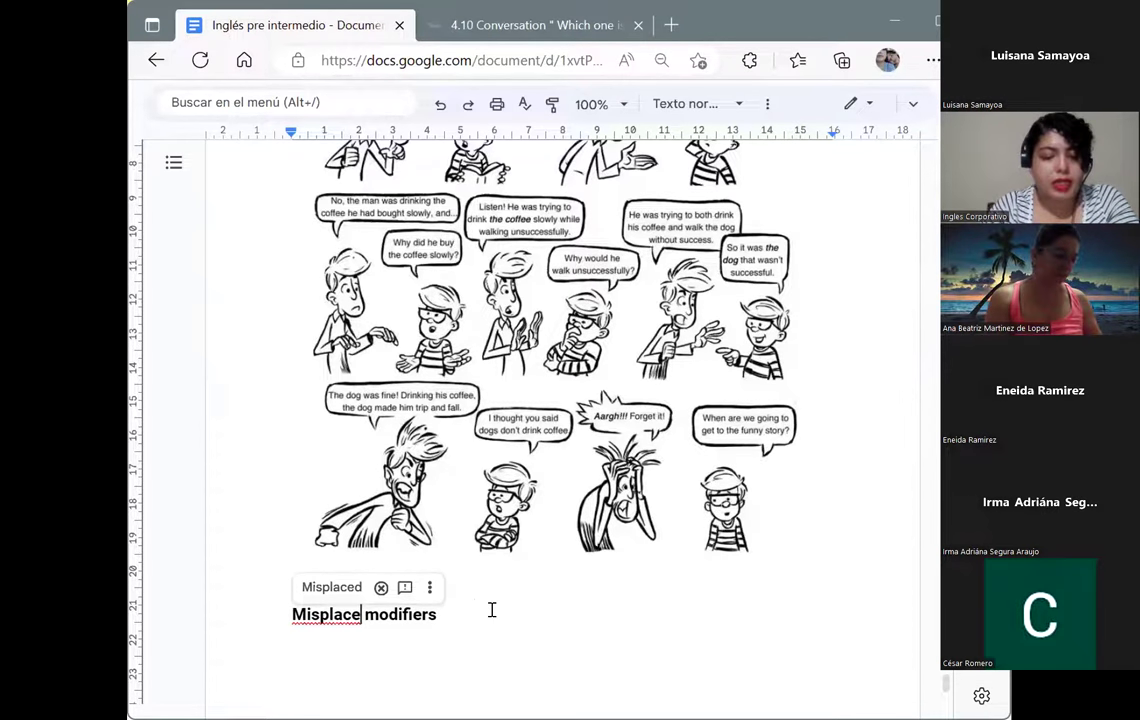
pyautogui.write('d')
pyautogui.press('Down')
# - Type the example 'They bought a car for my sister they call Pumpkin.' under the heading
pyautogui.write('T')
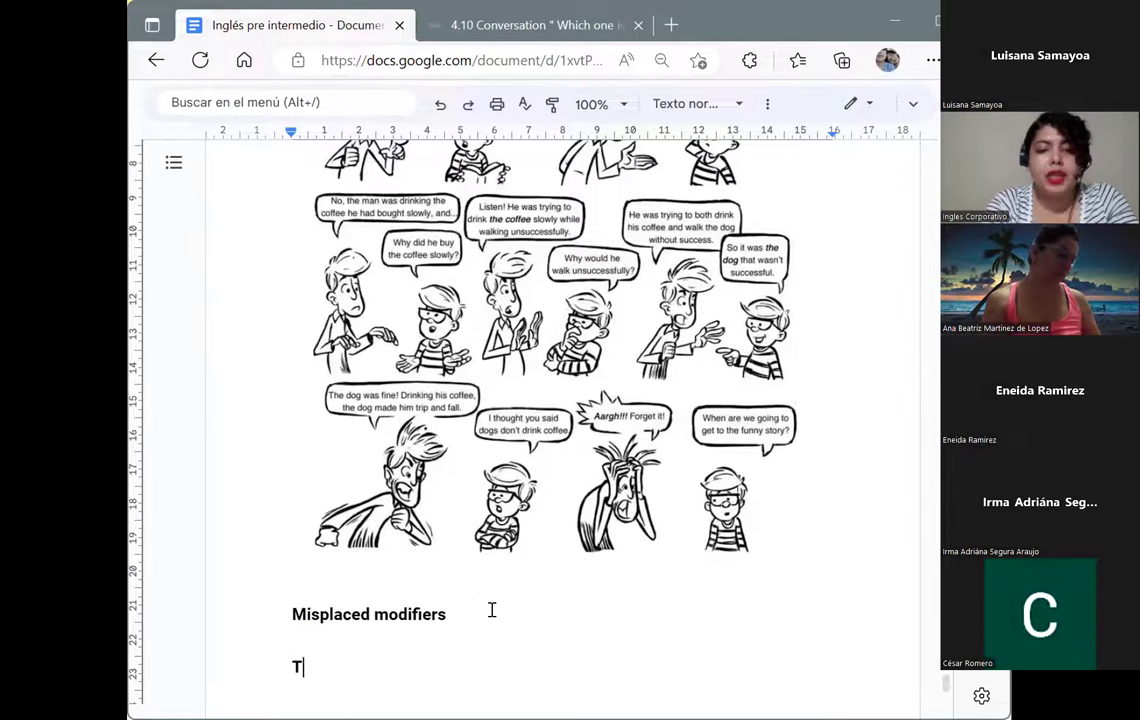
pyautogui.write('hey ')
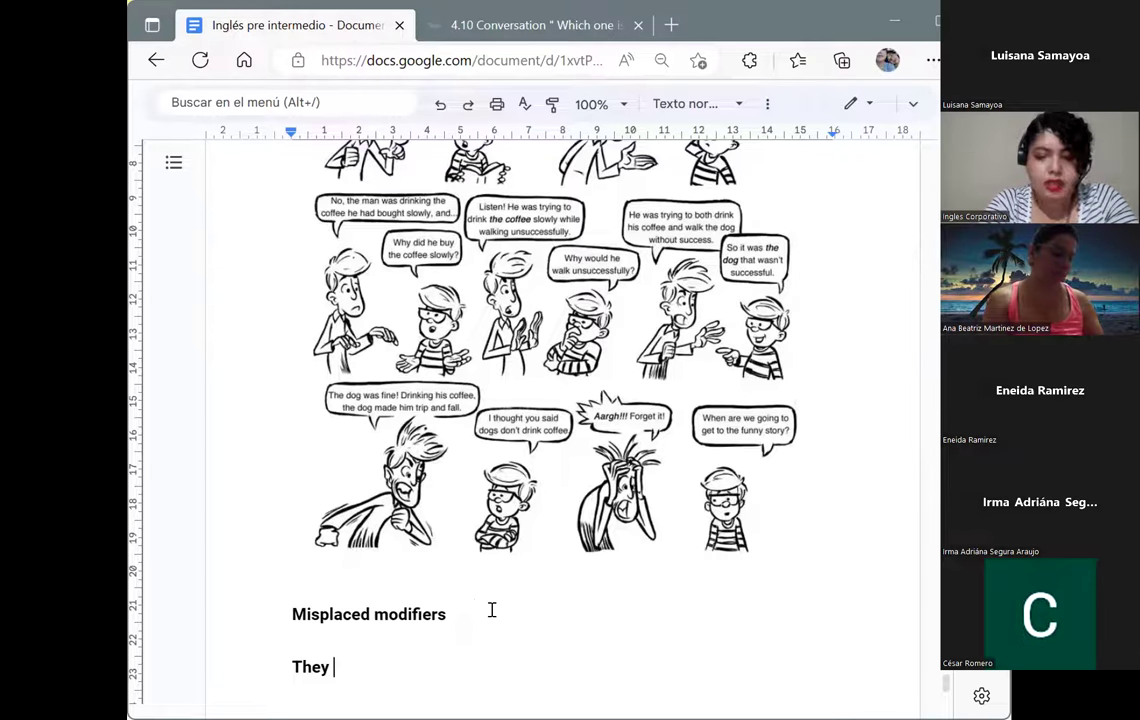
pyautogui.write('bo')
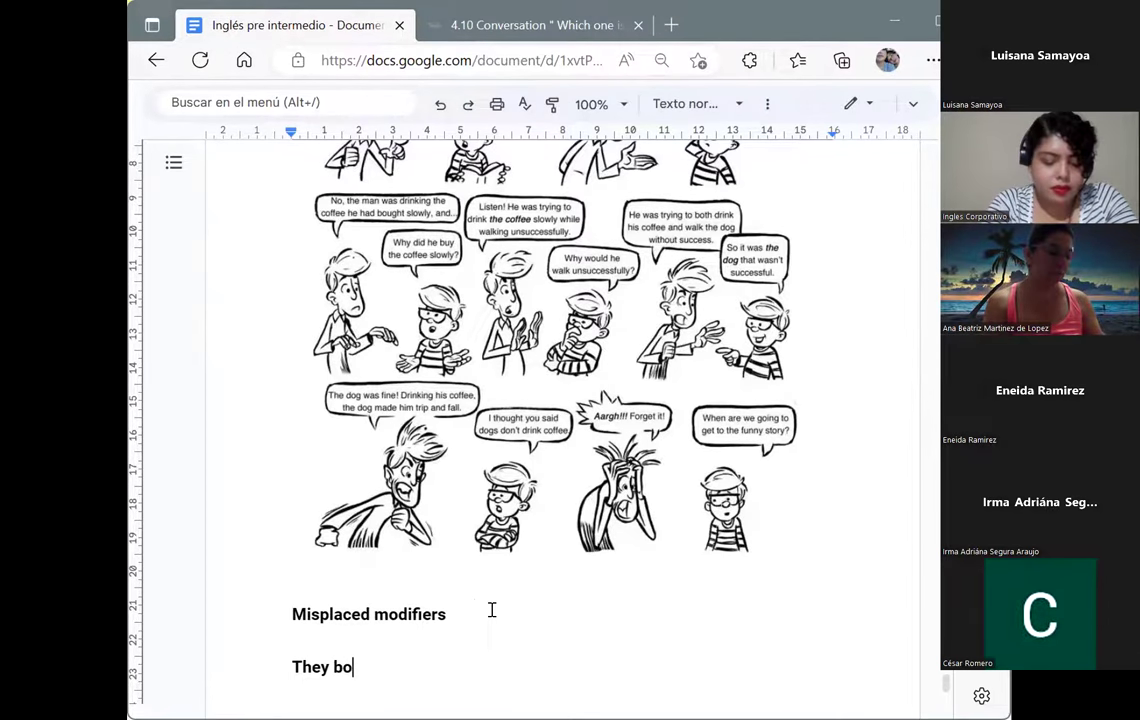
pyautogui.write('ught a')
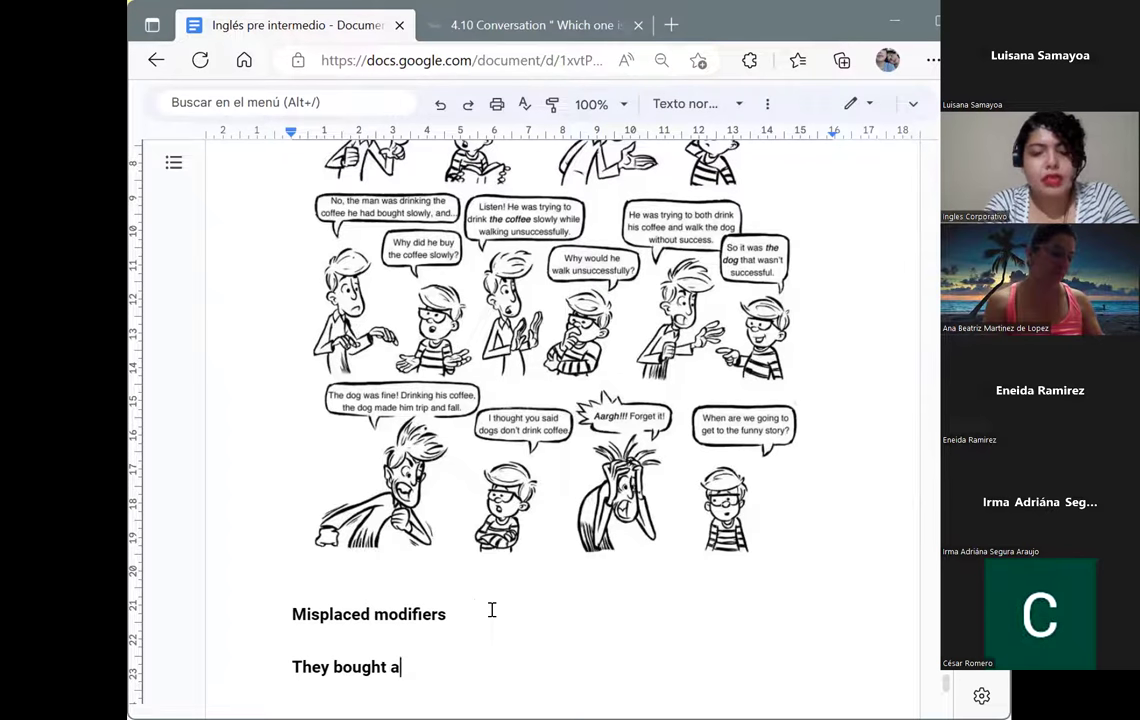
pyautogui.write(' car ')
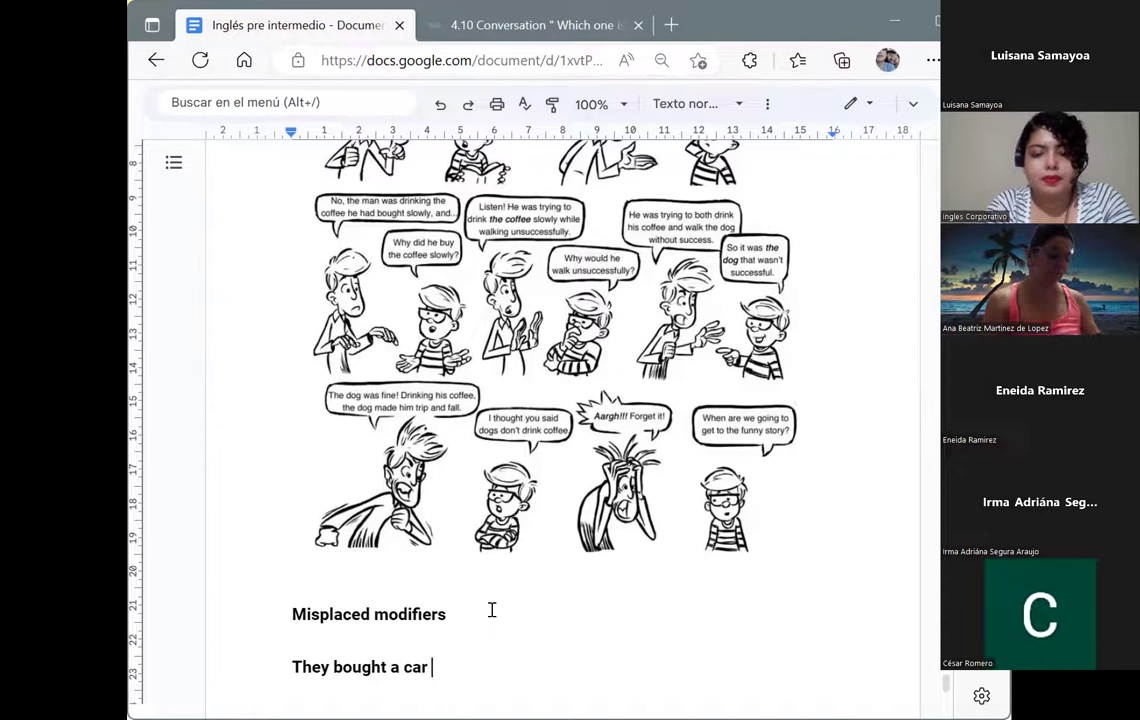
pyautogui.write('for my sister ')
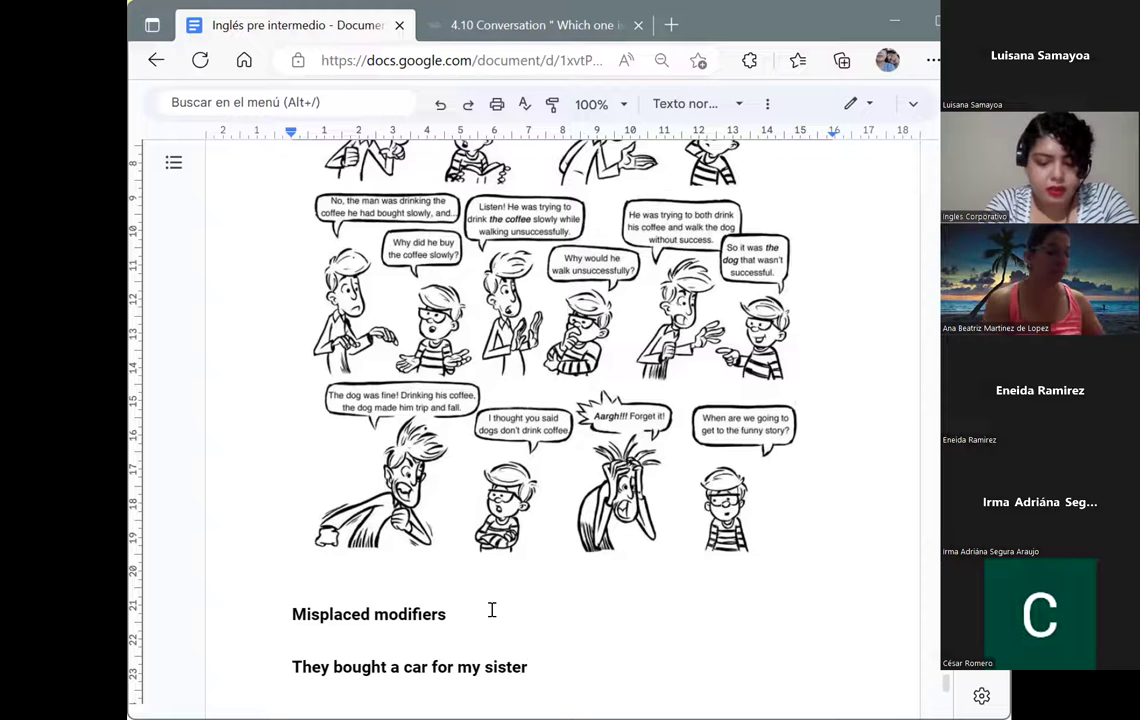
pyautogui.write('they ca')
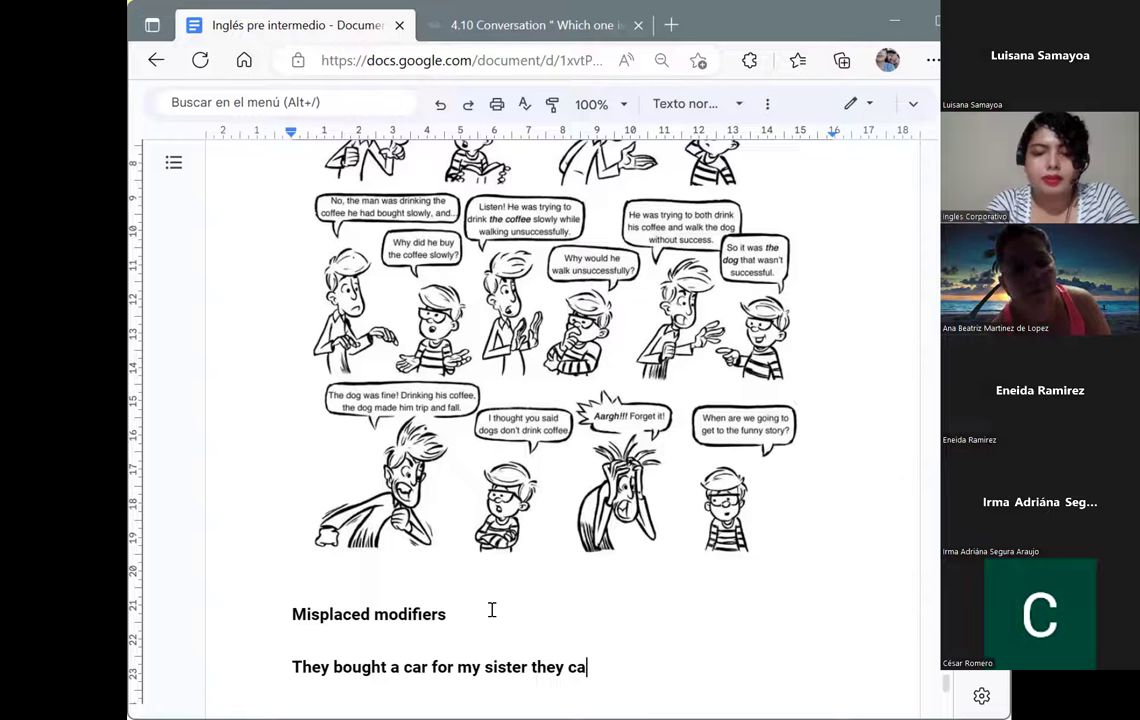
pyautogui.write('ll P')
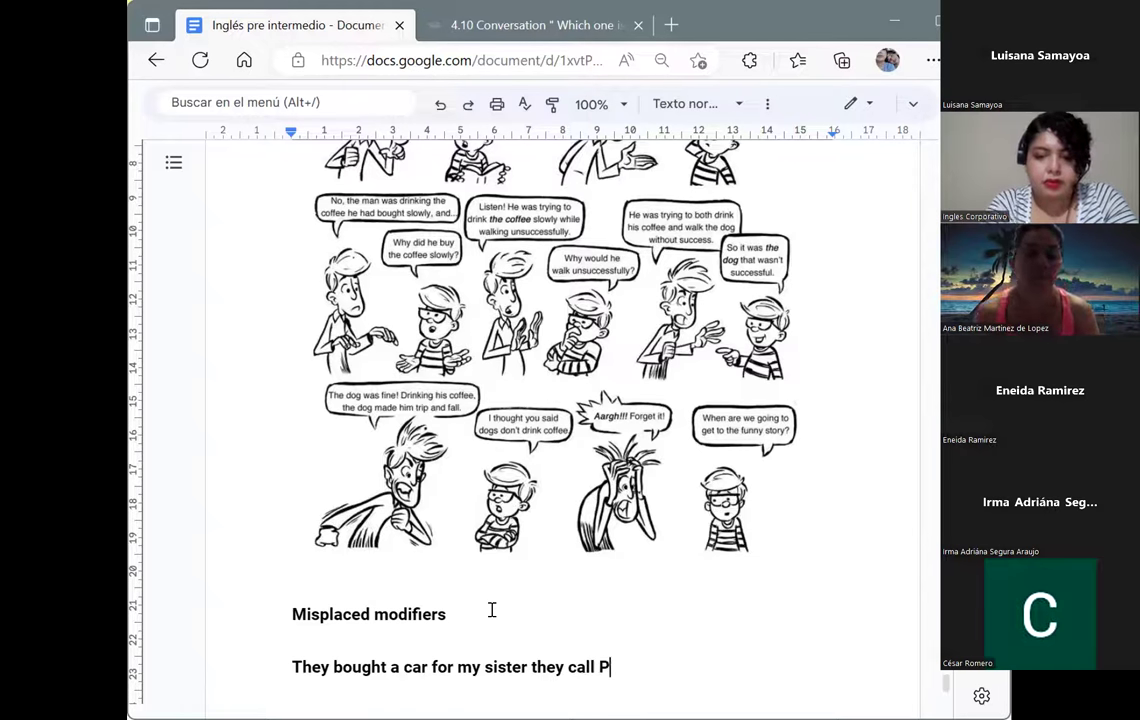
pyautogui.write('umpkin')
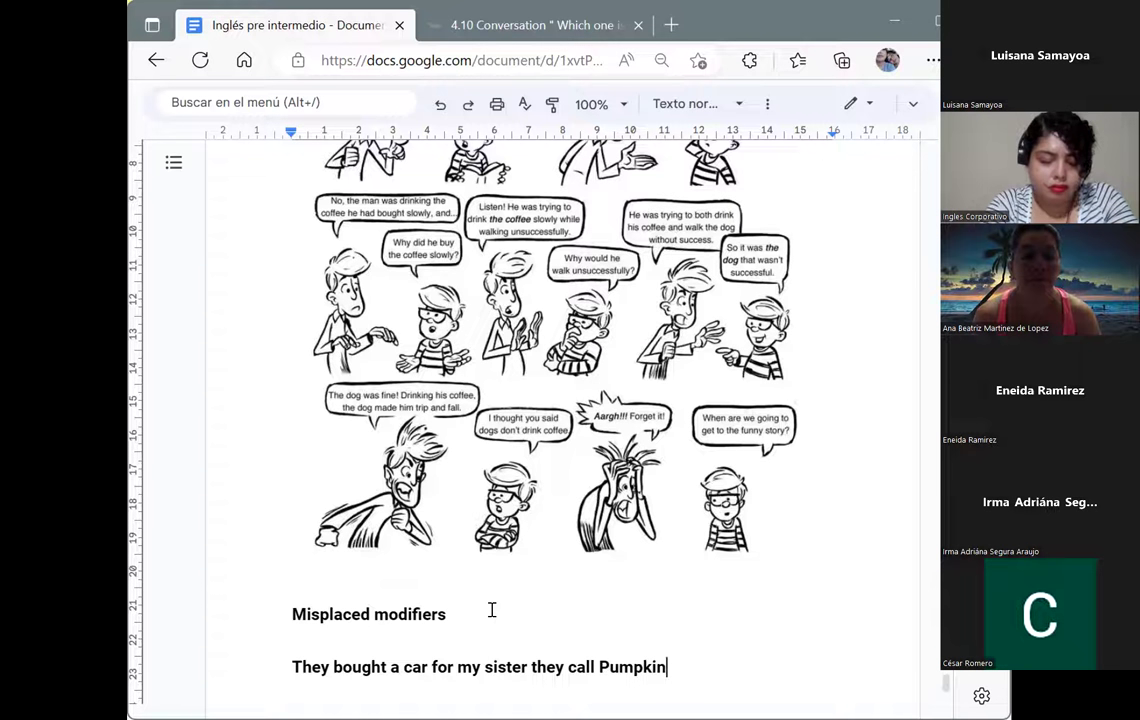
pyautogui.write('.')
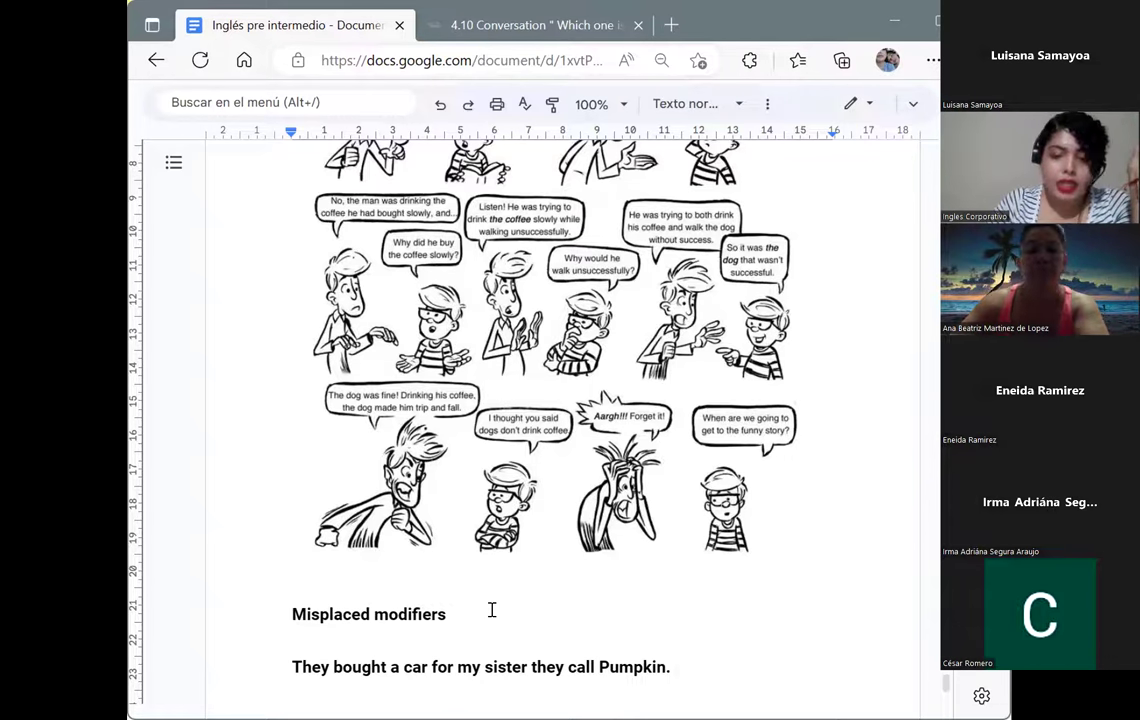
# - On a new line, type the second example 'We built a house for them out of bricks.'
pyautogui.press('Return')
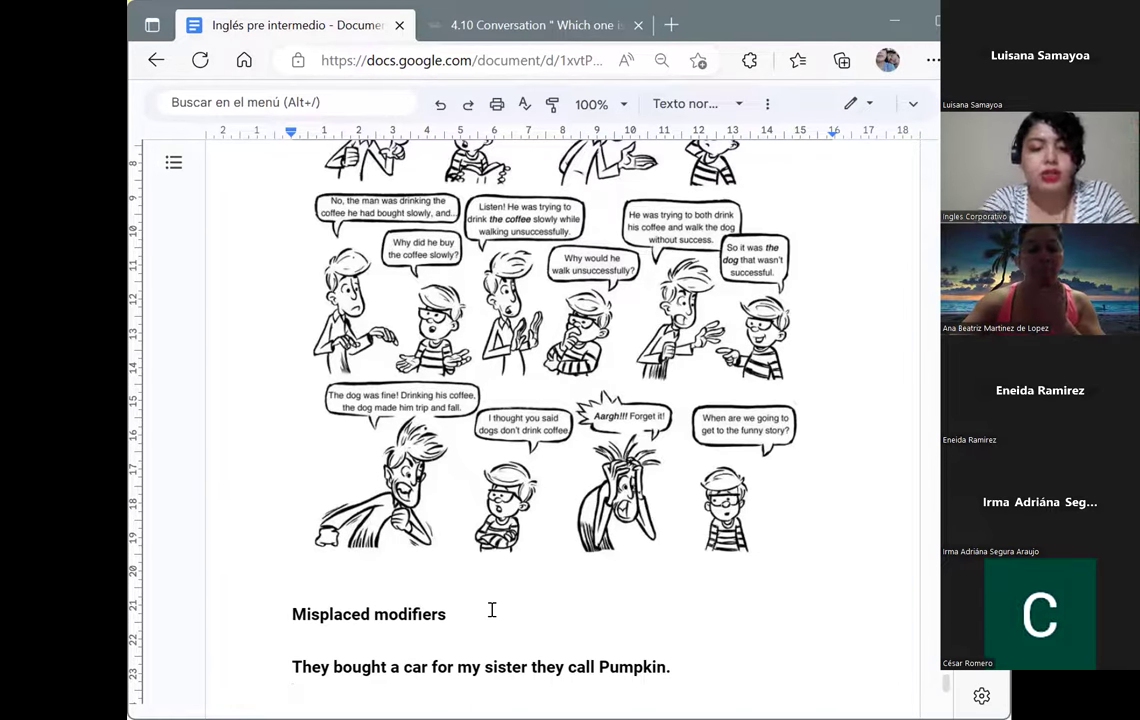
pyautogui.write('We ')
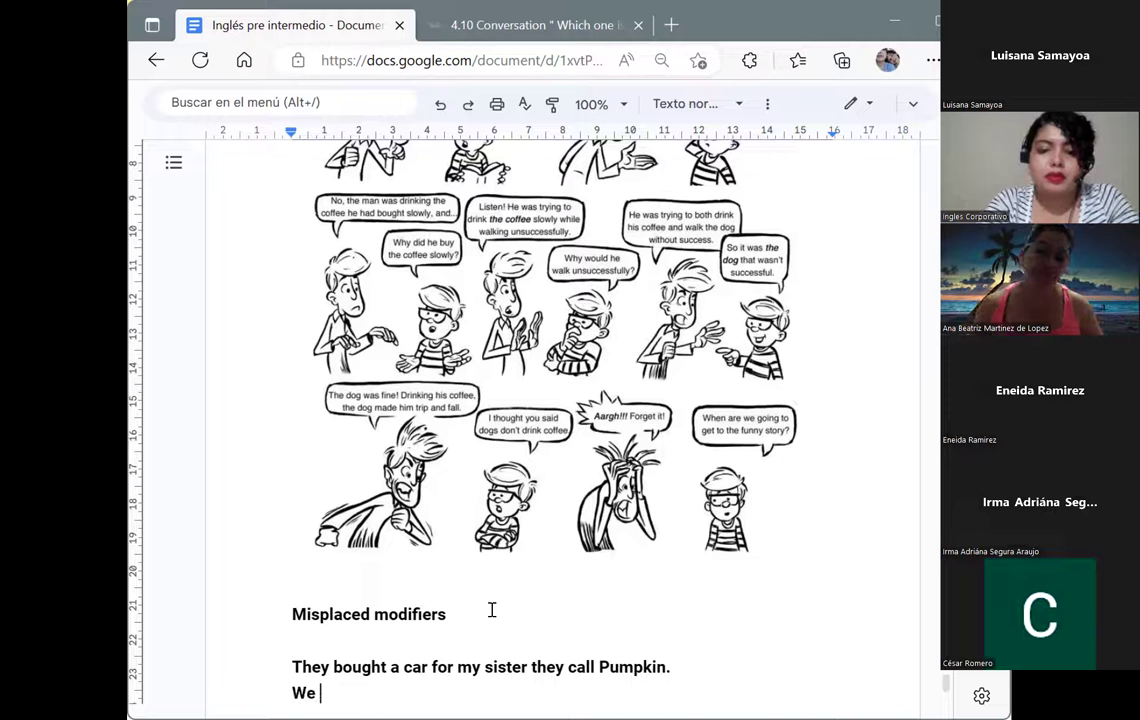
pyautogui.write('build')
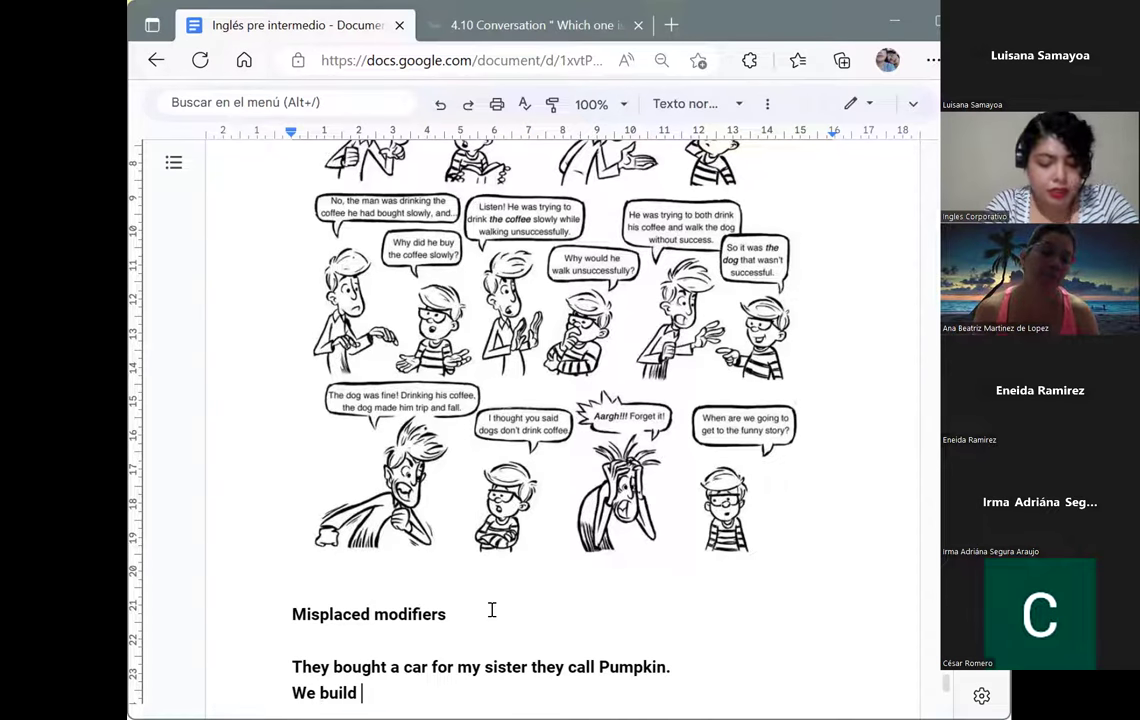
pyautogui.press('BackSpace')
pyautogui.press('BackSpace')
pyautogui.write('t')
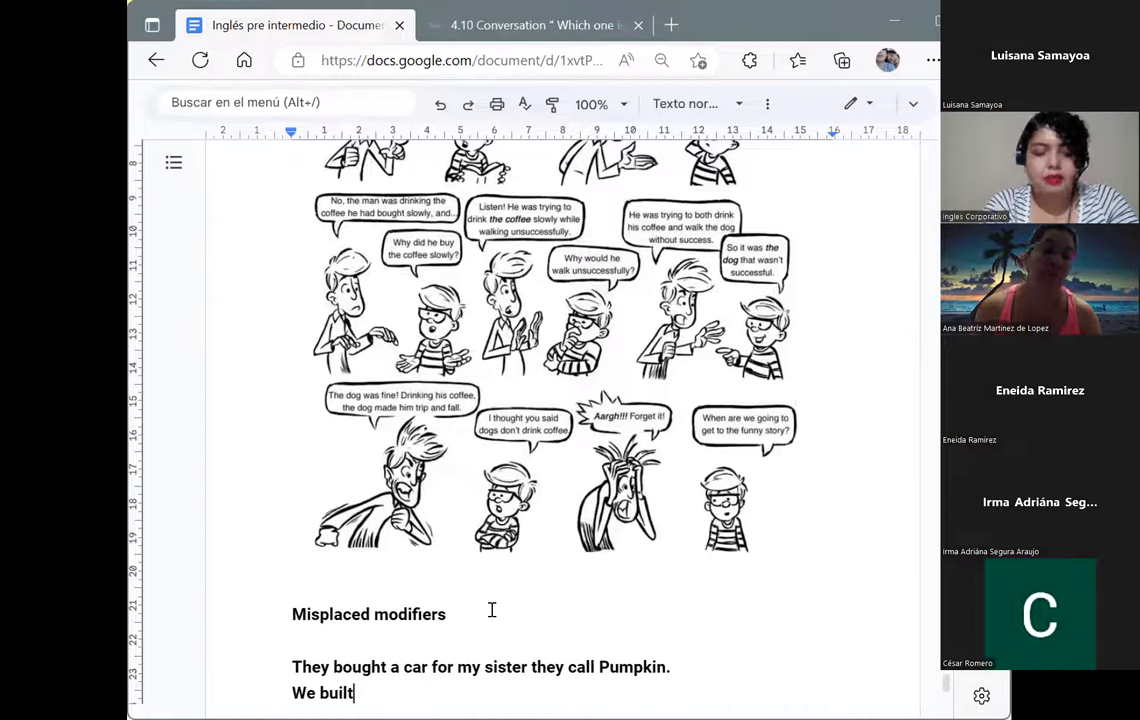
pyautogui.write(' a house for them ')
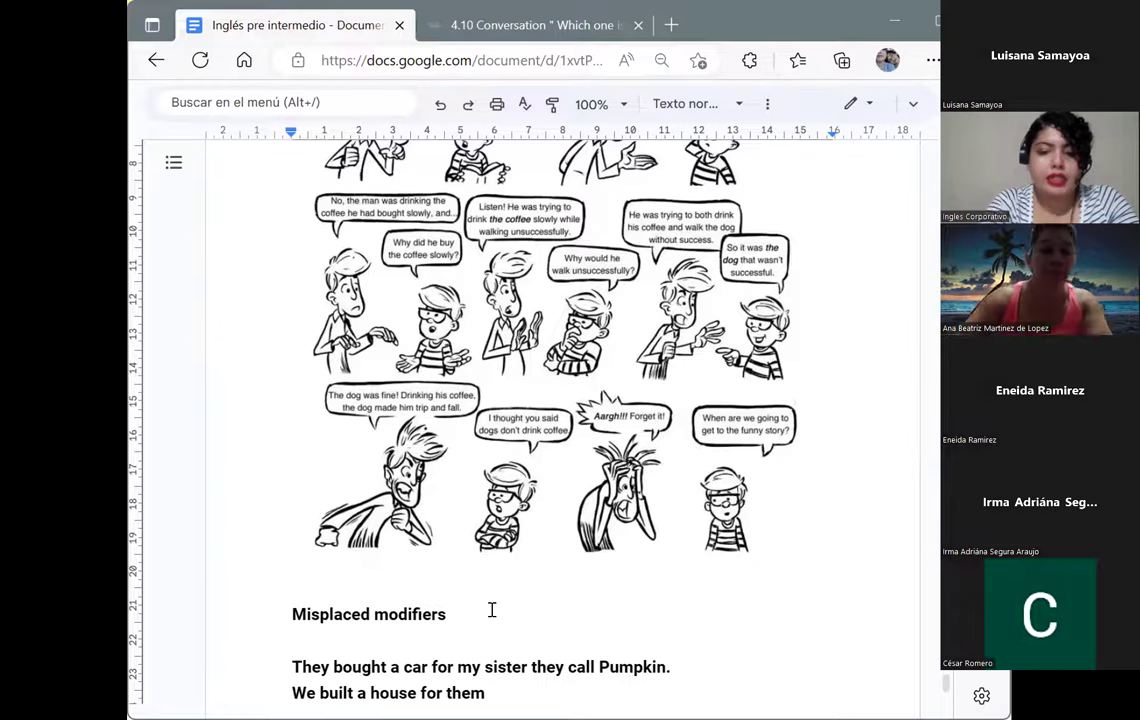
pyautogui.write('out of brin')
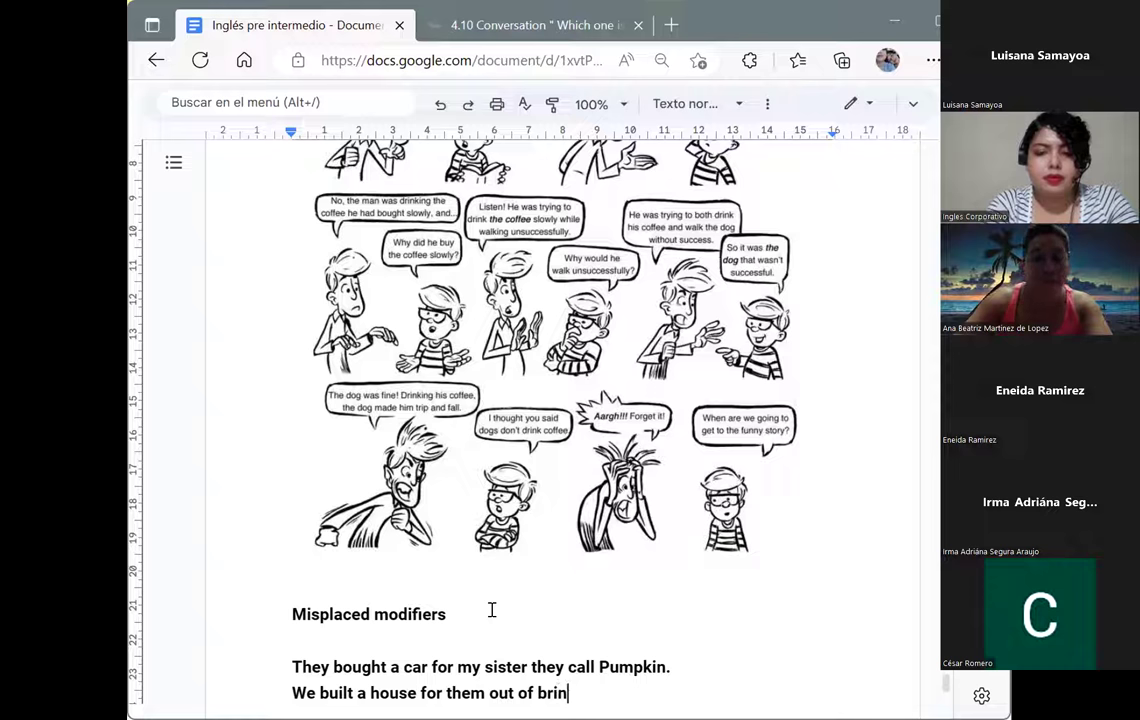
pyautogui.press('BackSpace')
pyautogui.write('cks')
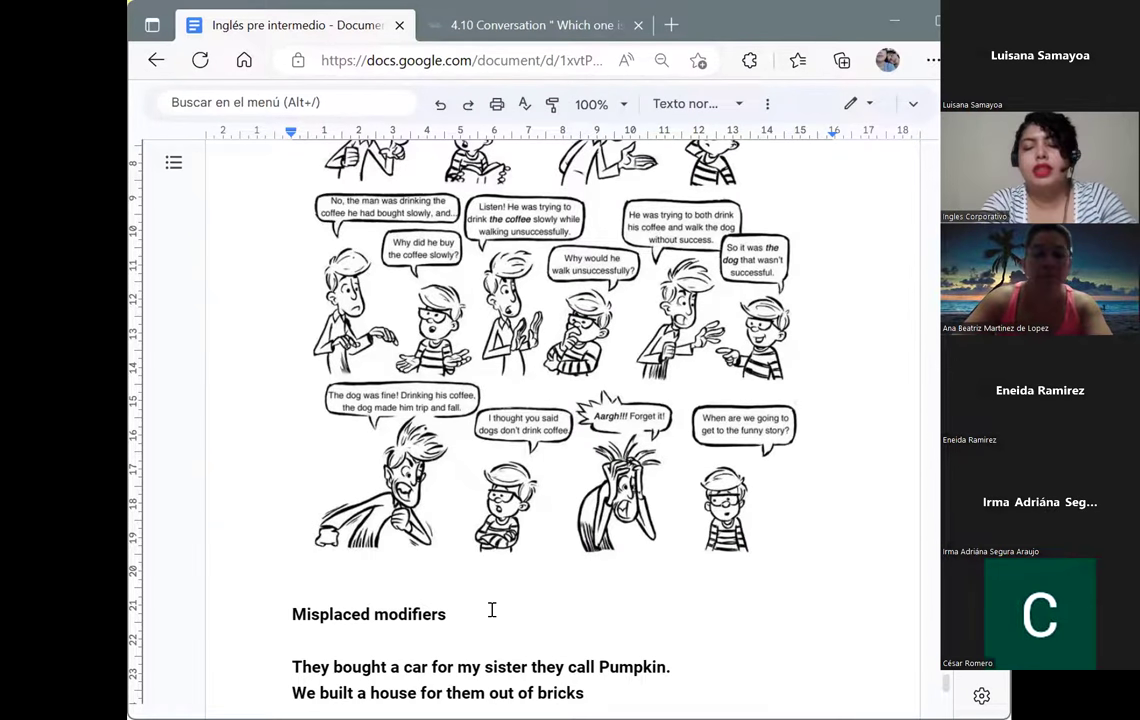
pyautogui.write('.')
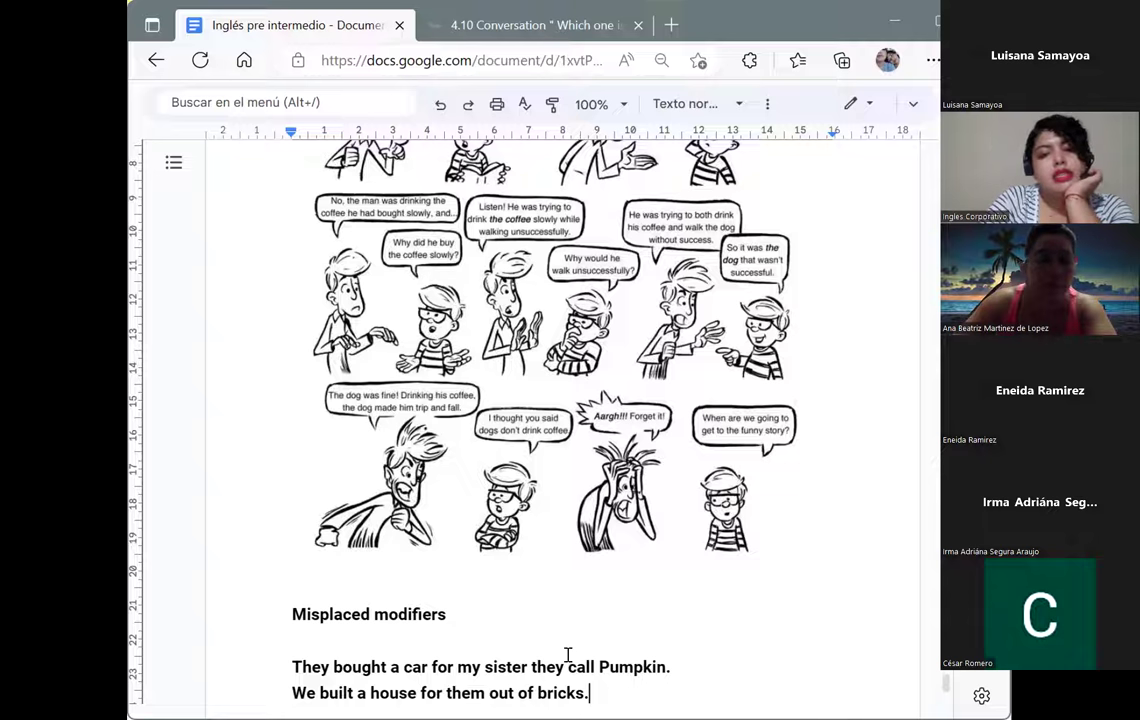
# - Highlight 'out of bricks.' in the second example sentence in yellow
pyautogui.moveTo(589, 693); pyautogui.dragTo(488, 690)
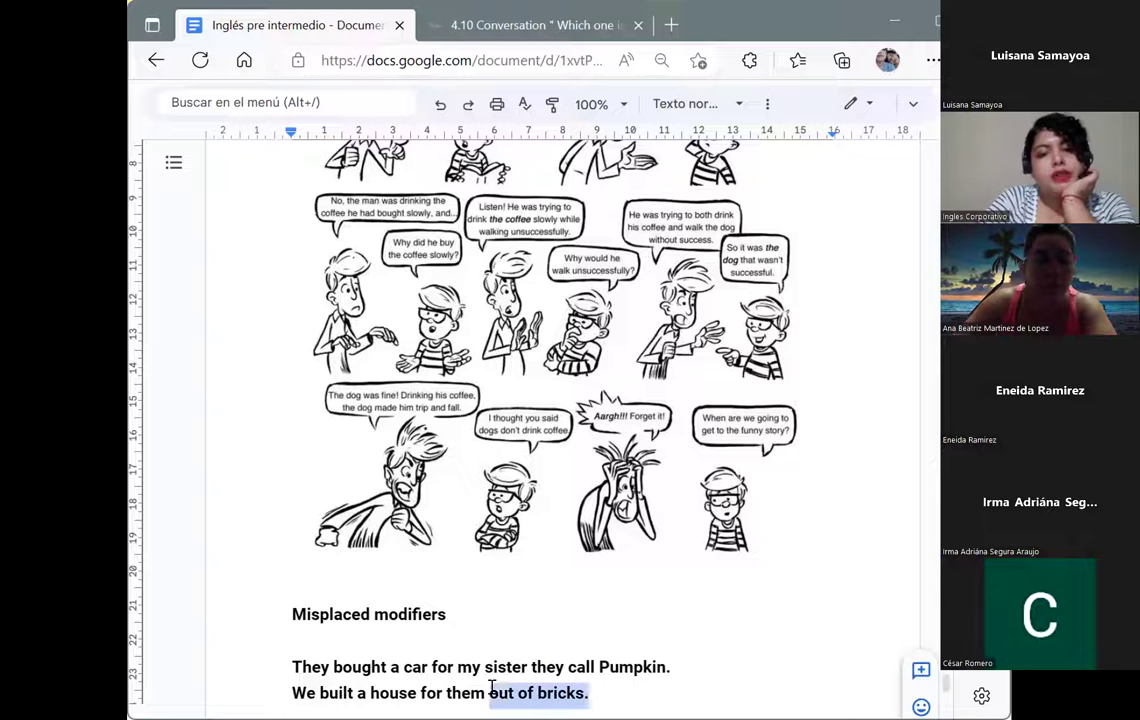
pyautogui.click(766, 104)
pyautogui.click(449, 150)
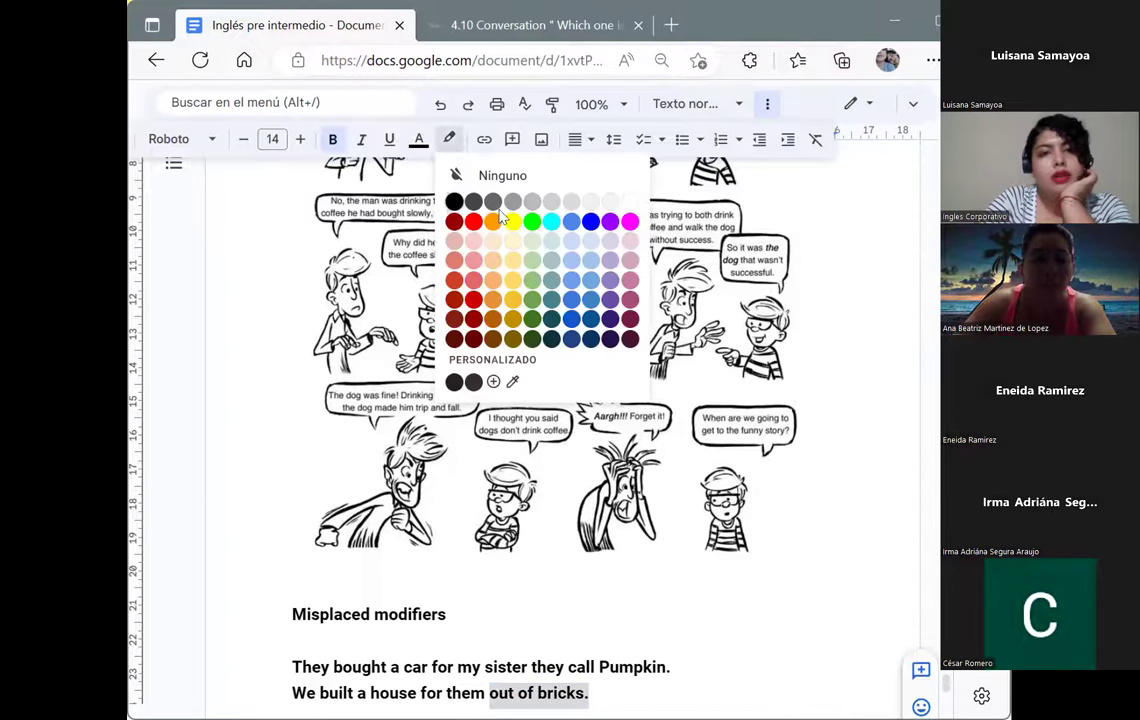
pyautogui.click(510, 221)
pyautogui.click(589, 693)
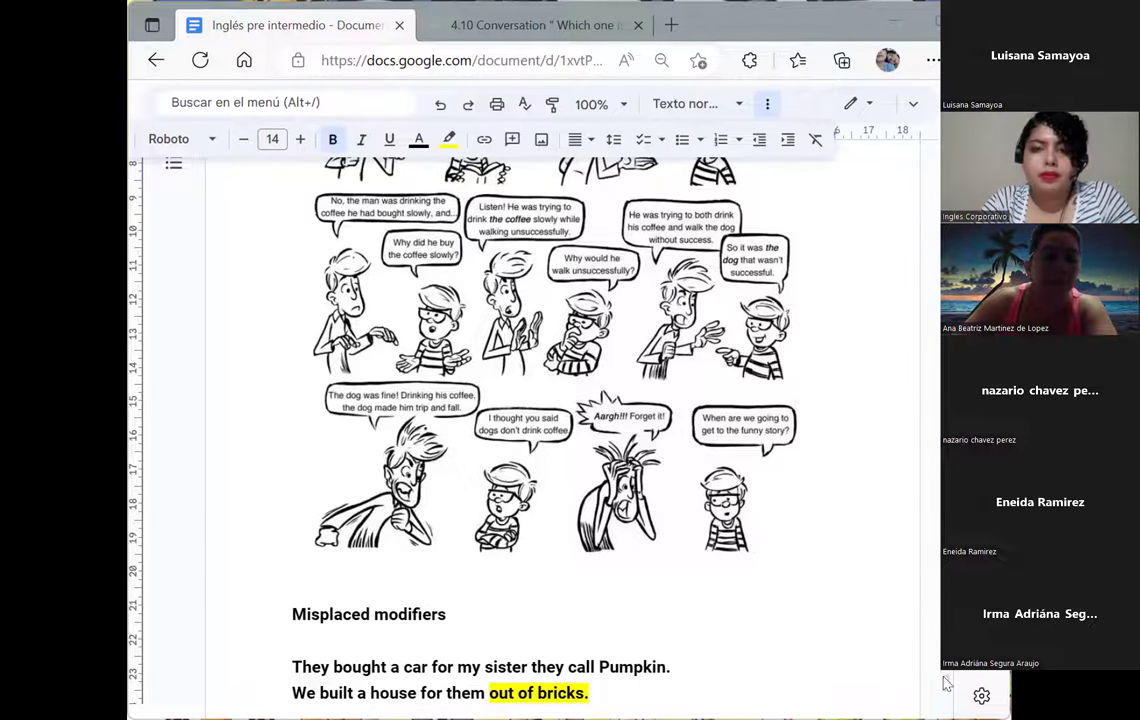
pyautogui.scroll(-3, 946, 683)
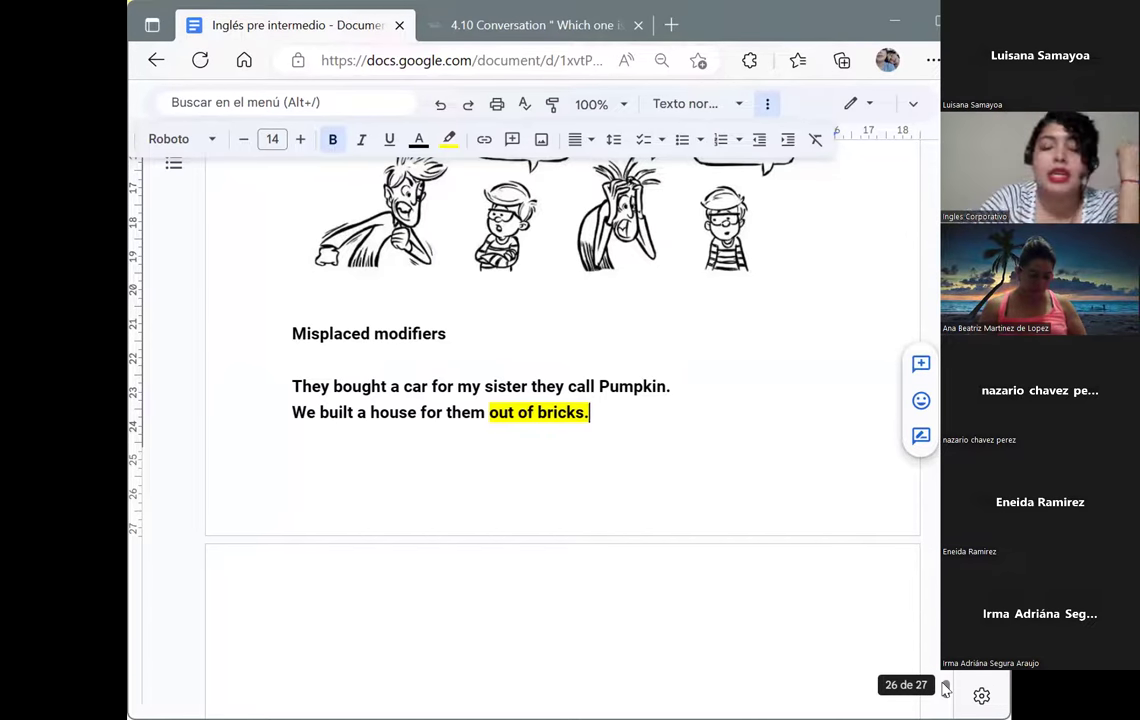
# - Highlight 'they call Pumpkin.' in the first example sentence in yellow
pyautogui.moveTo(663, 385); pyautogui.dragTo(529, 379)
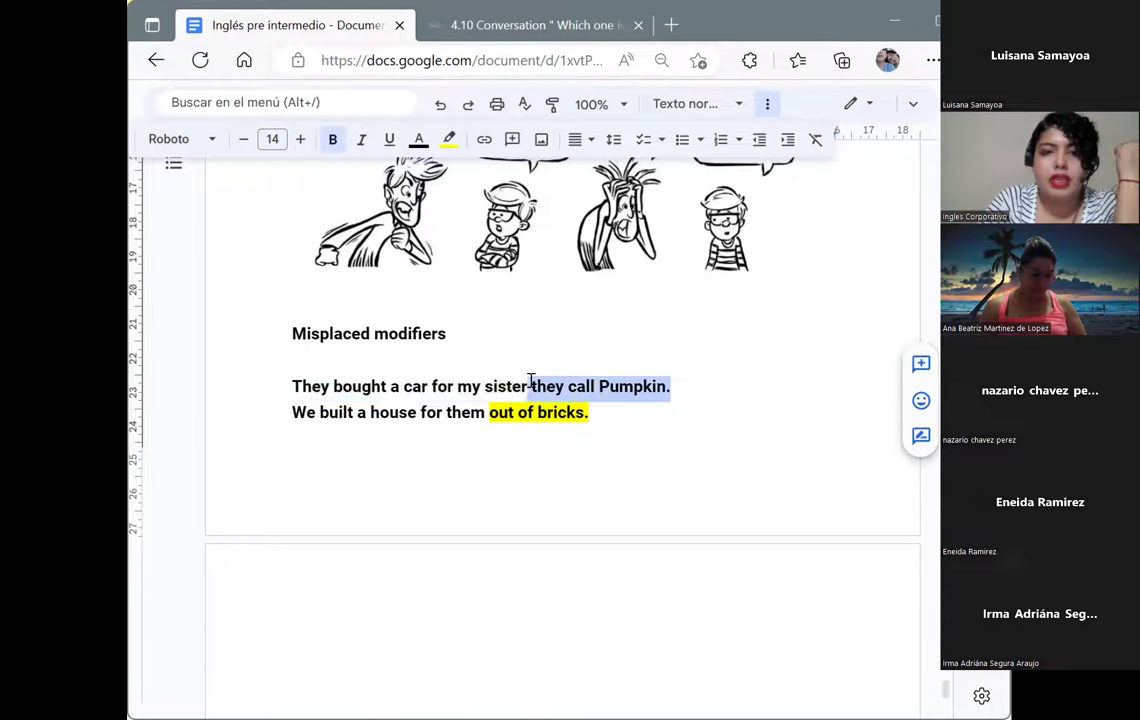
pyautogui.click(449, 139)
pyautogui.click(512, 222)
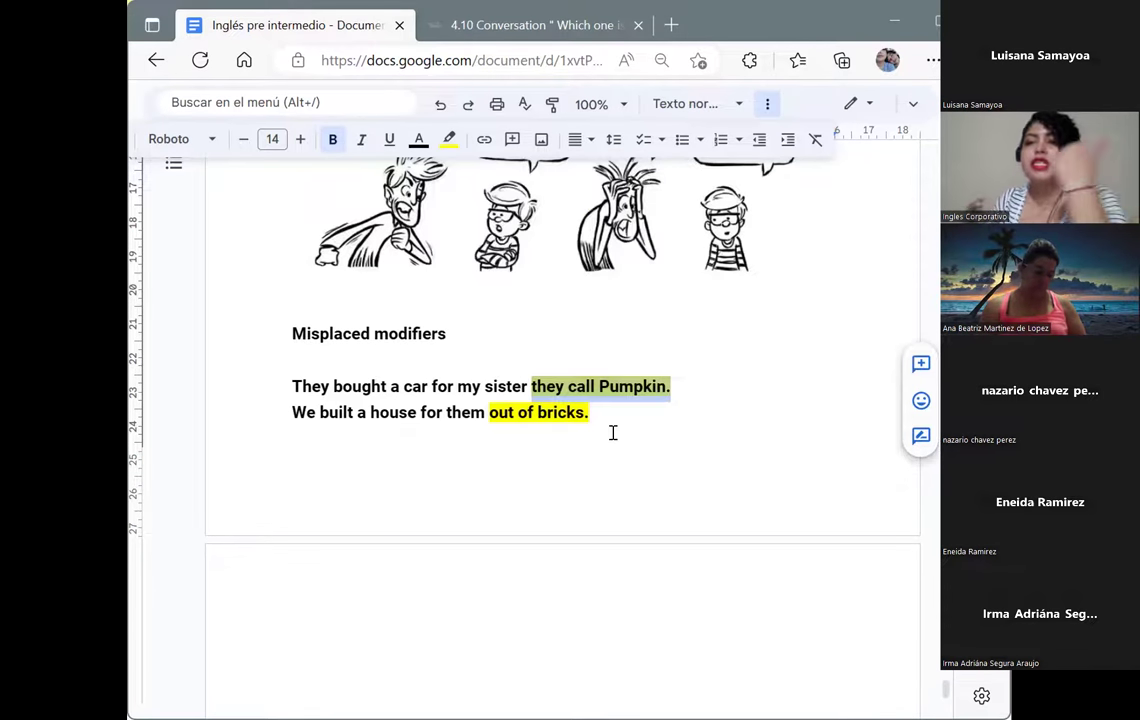
pyautogui.click(613, 432)
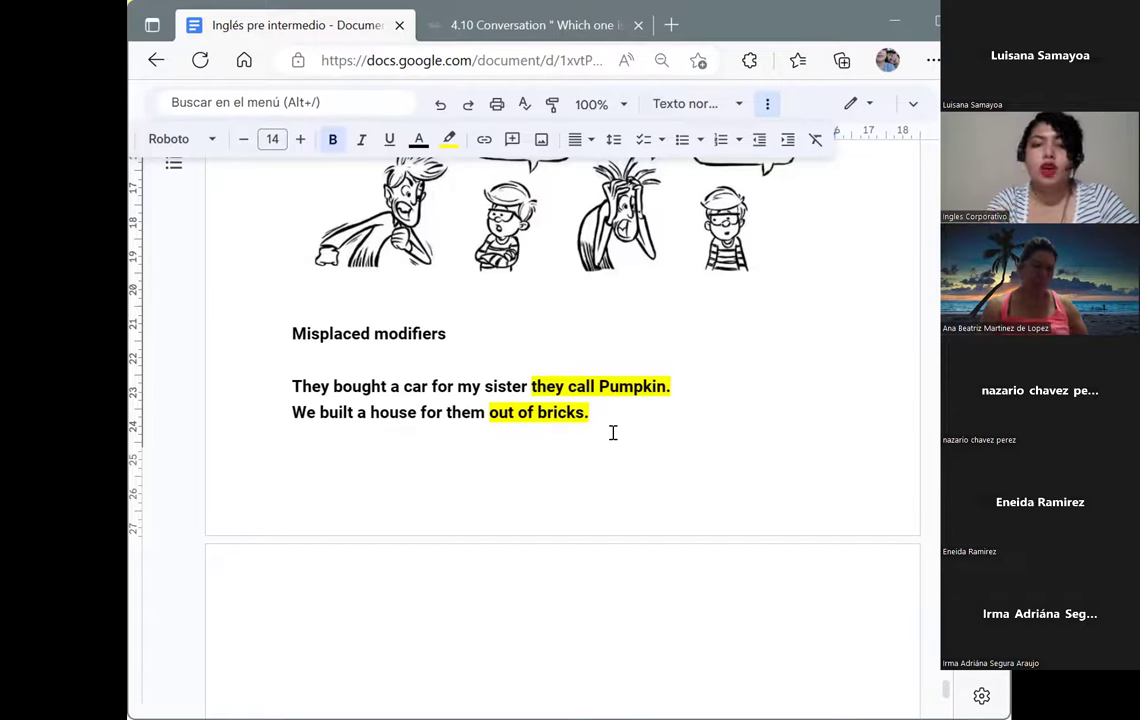
# - On the next page, write item 1: 'They bought a car that they call pumpkin for my sister.'
pyautogui.press('Return')
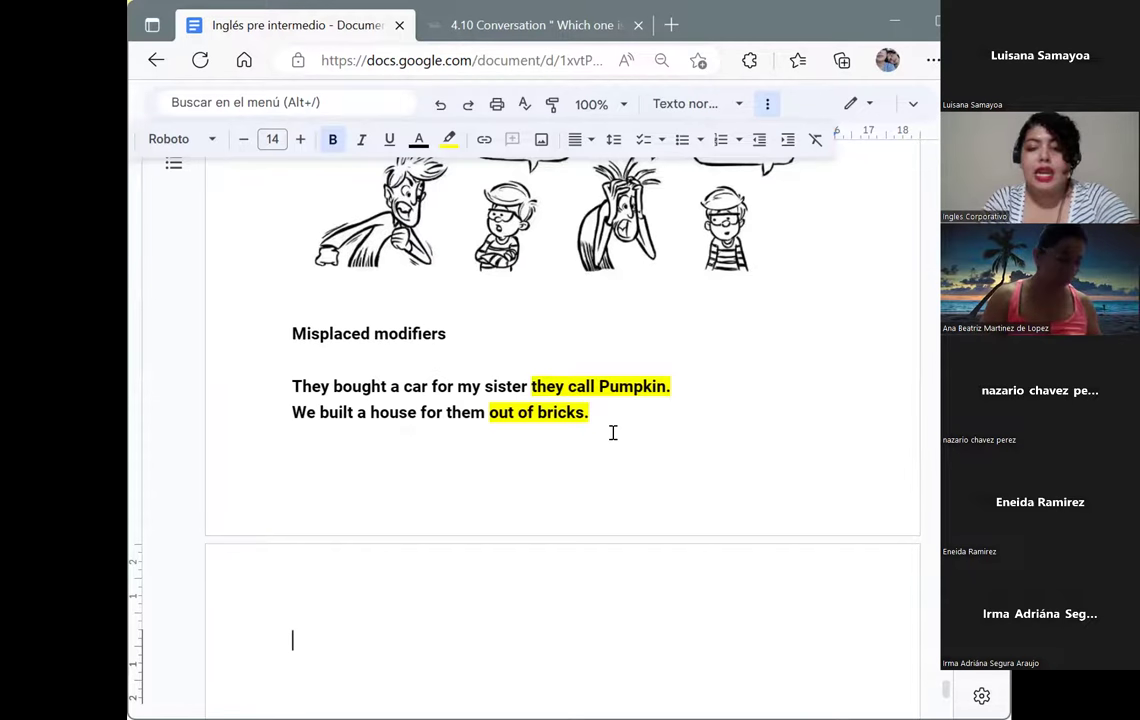
pyautogui.write('1. ')
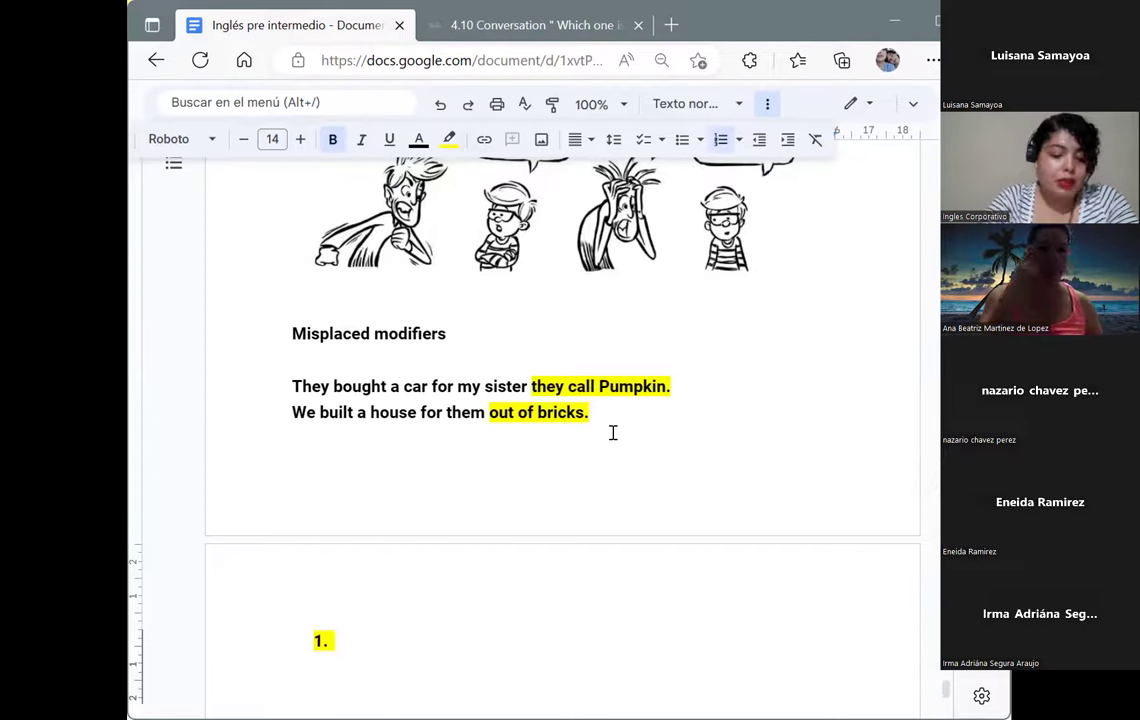
pyautogui.write('T')
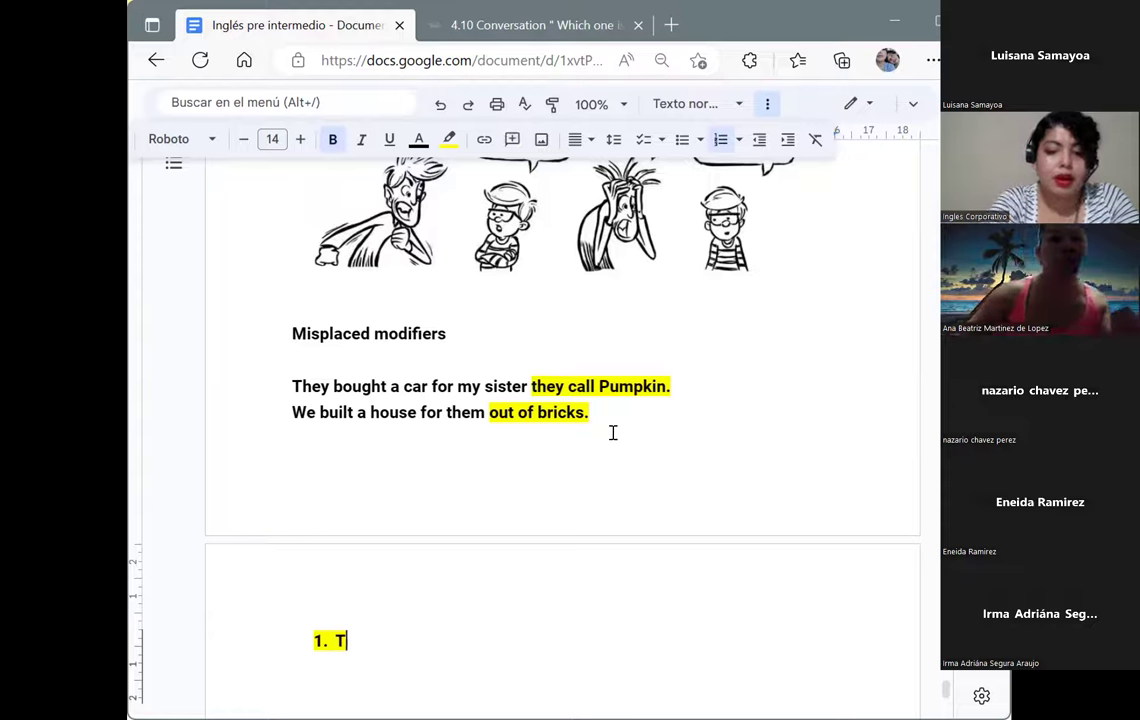
pyautogui.write('he')
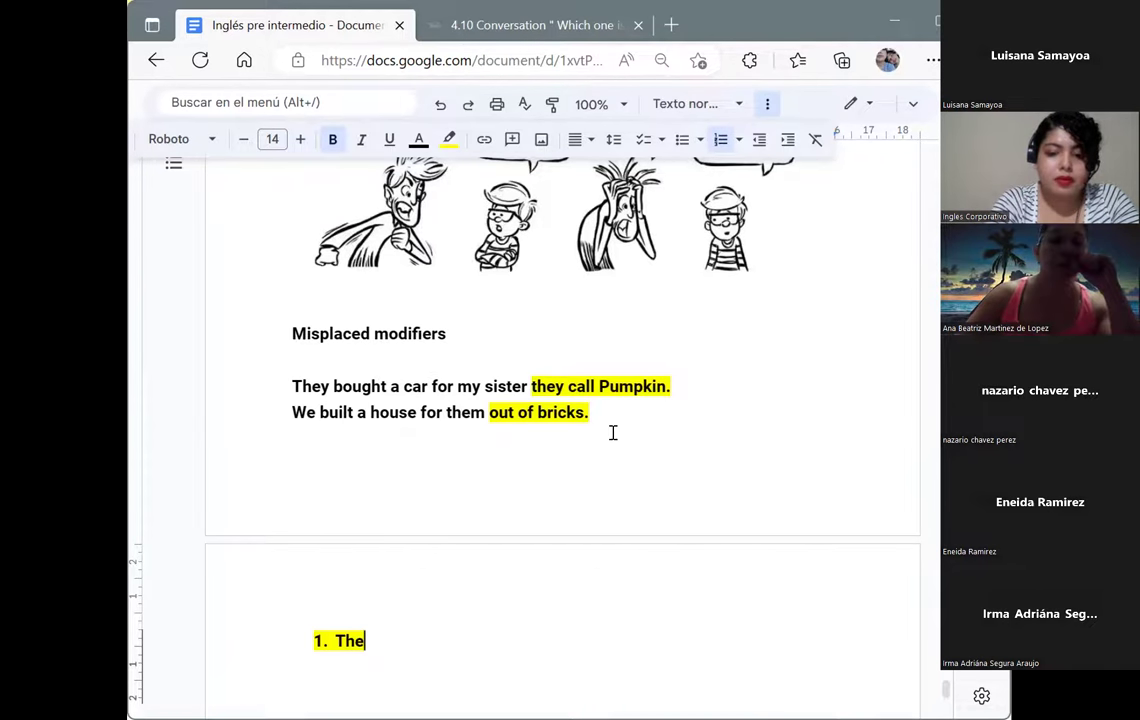
pyautogui.write('y bought ')
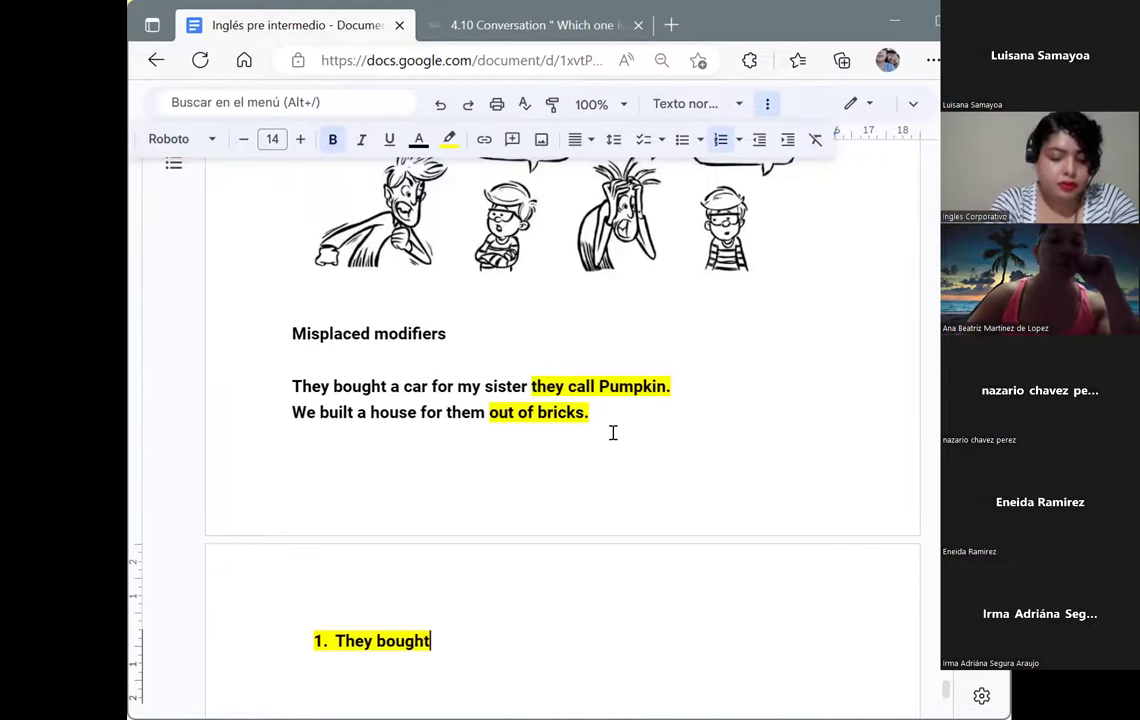
pyautogui.write('a c')
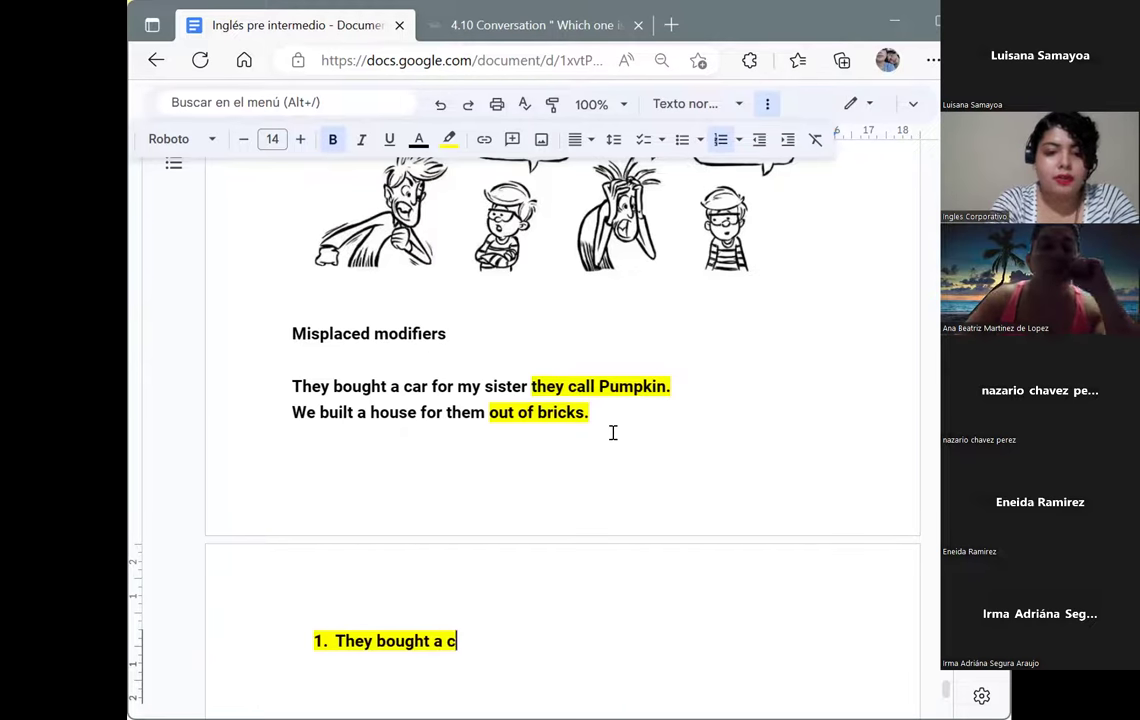
pyautogui.write('ar th')
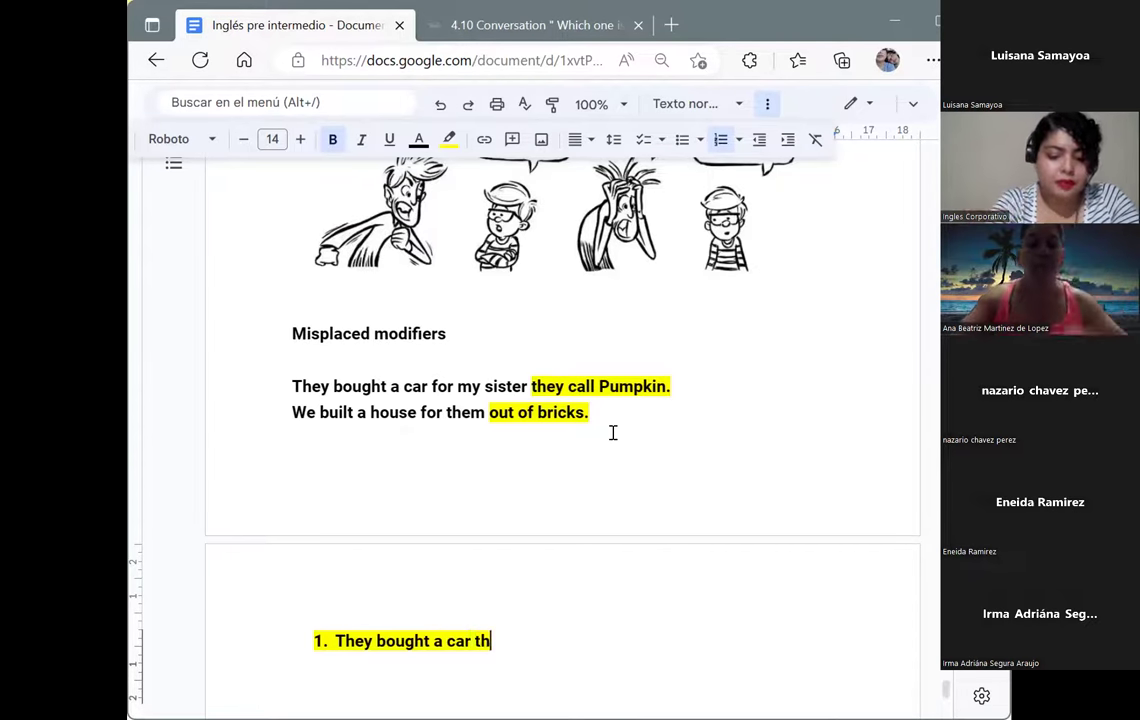
pyautogui.write('at the')
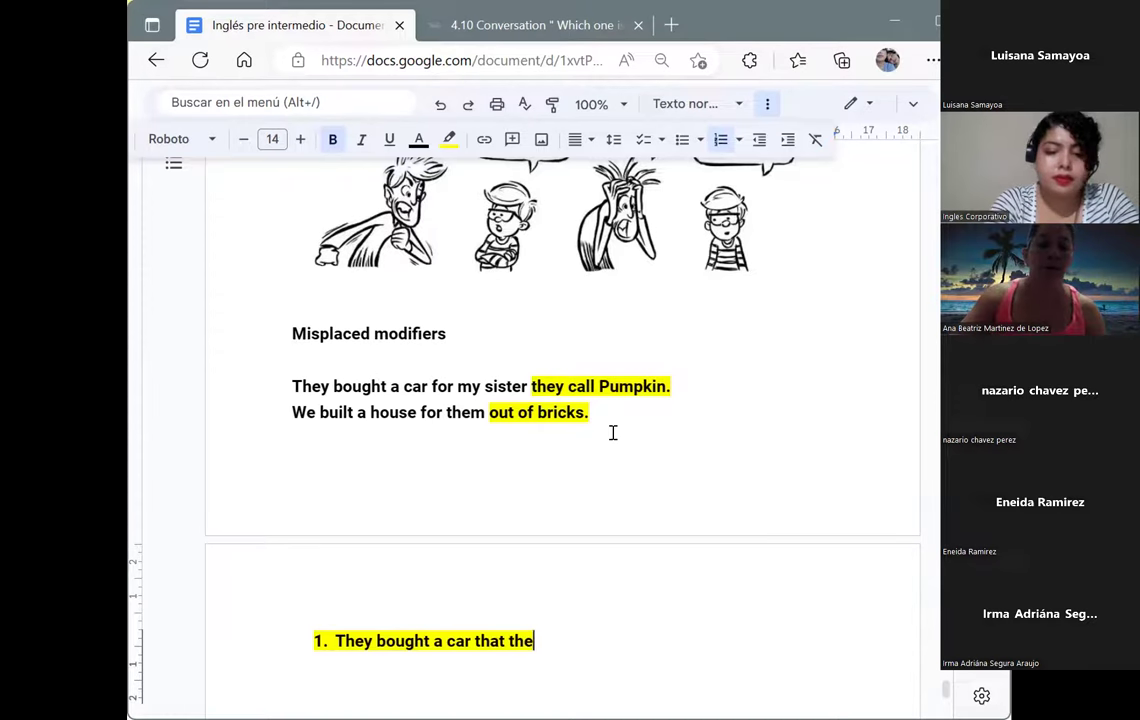
pyautogui.write('y call pump')
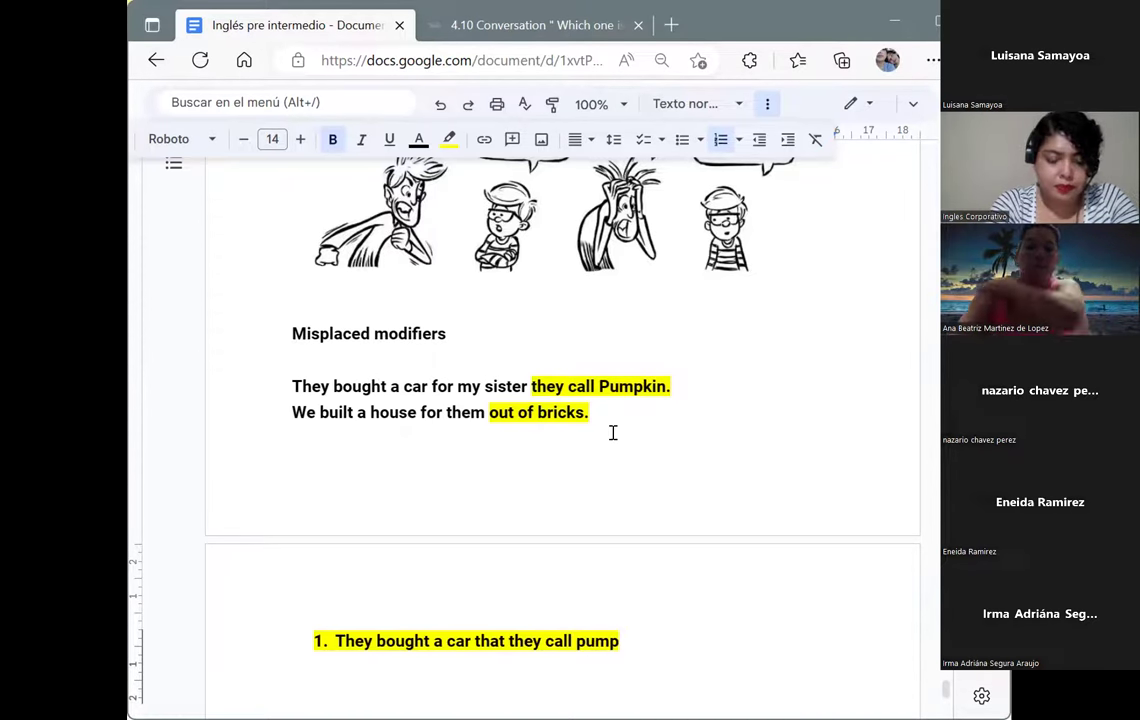
pyautogui.write('kin')
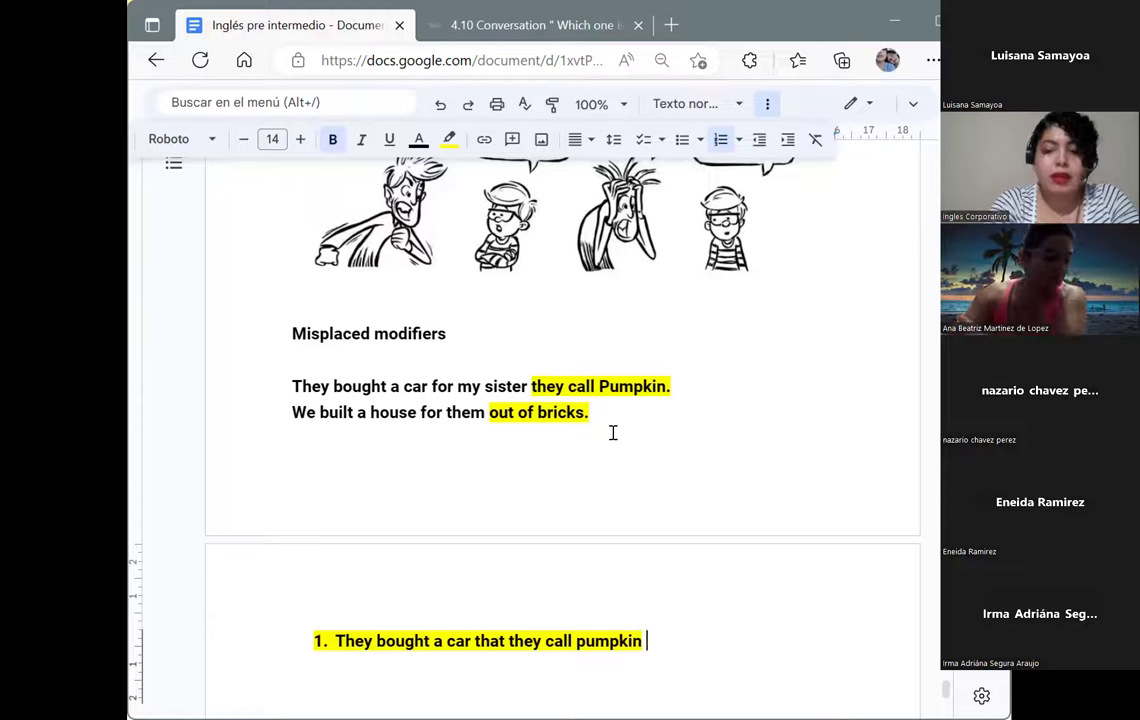
pyautogui.write(' for my sis')
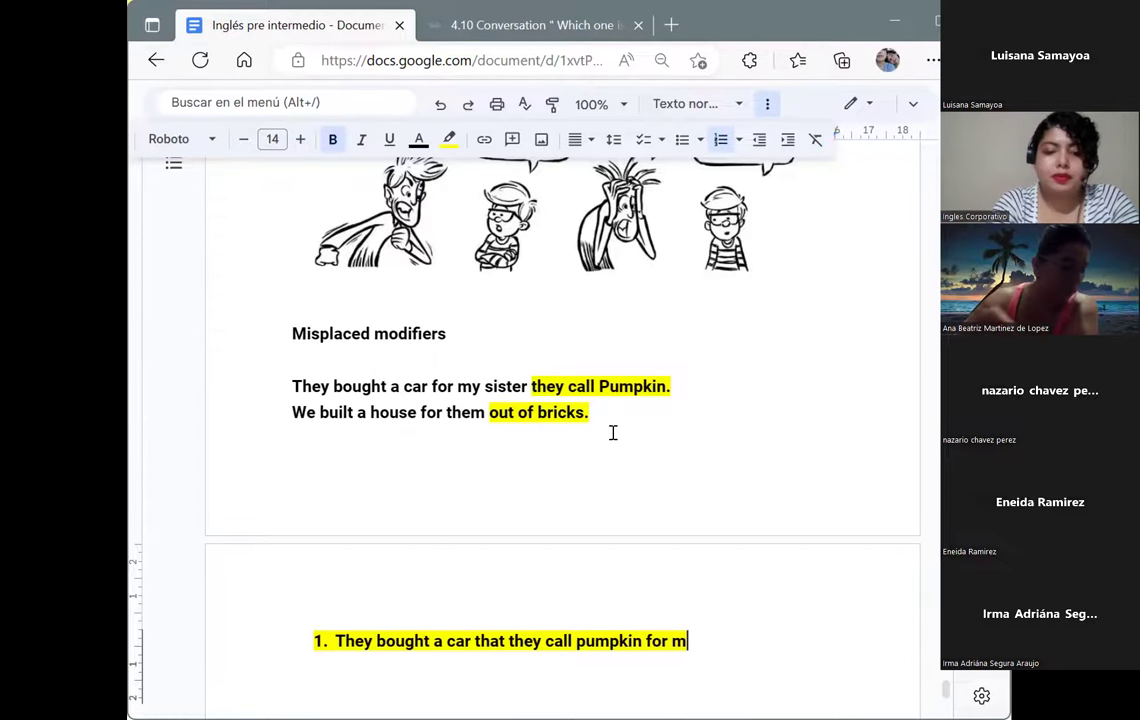
pyautogui.write('.')
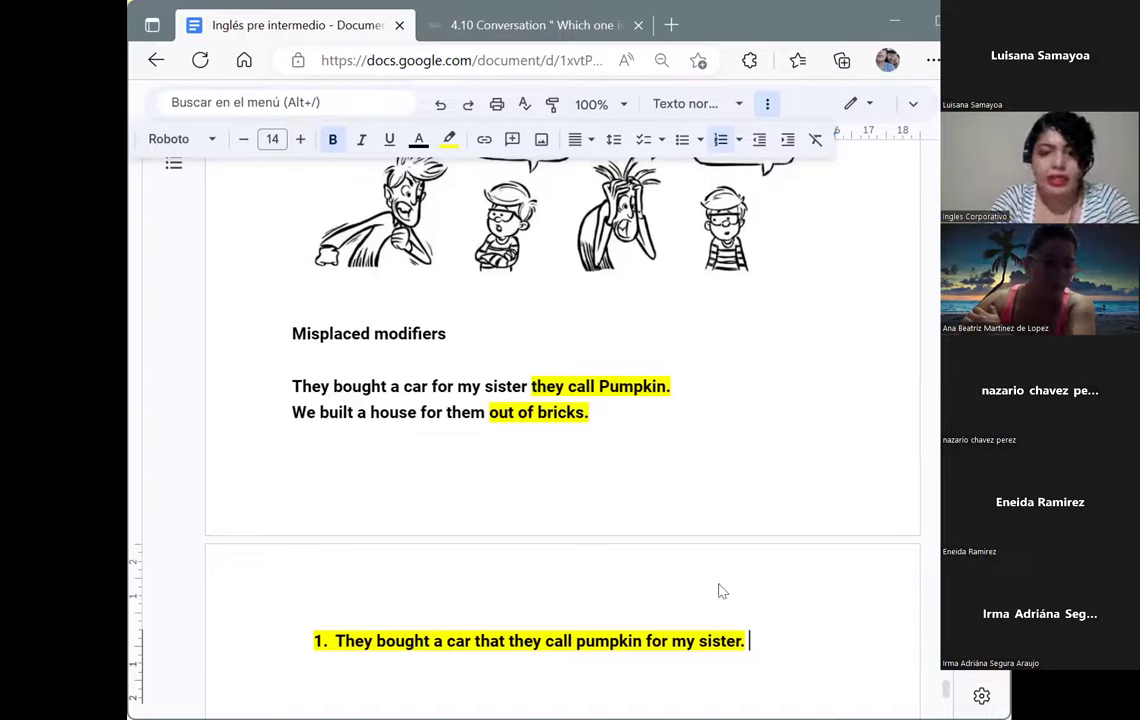
pyautogui.hotkey('ctrl', 'shift', 'Left')
pyautogui.hotkey('ctrl', 'shift', 'Left')
pyautogui.hotkey('ctrl', 'shift', 'Left')
pyautogui.hotkey('ctrl', 'shift', 'Left')
pyautogui.hotkey('ctrl', 'shift', 'Left')
pyautogui.hotkey('ctrl', 'shift', 'Left')
pyautogui.hotkey('ctrl', 'shift', 'Left')
pyautogui.hotkey('ctrl', 'shift', 'Left')
pyautogui.hotkey('ctrl', 'shift', 'Left')
pyautogui.hotkey('ctrl', 'shift', 'Left')
pyautogui.hotkey('ctrl', 'shift', 'Left')
pyautogui.hotkey('ctrl', 'shift', 'Left')
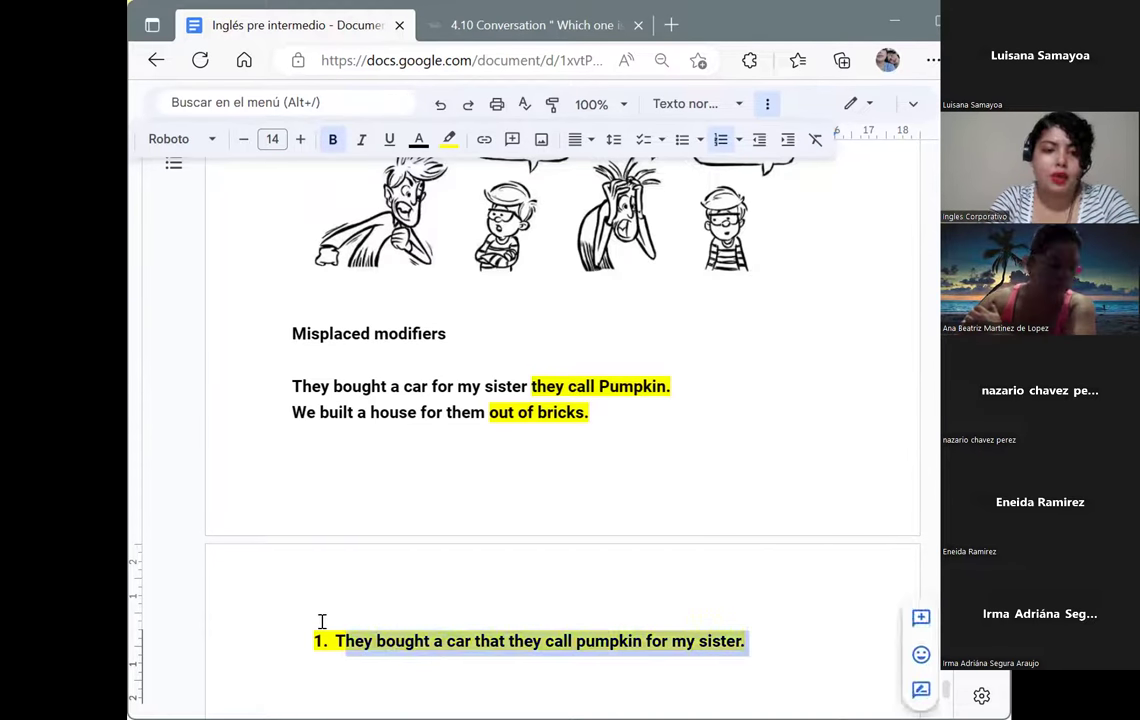
# - Undo item 1's yellow highlight and highlight only 'that they call pumpkin' in red
pyautogui.click(451, 139)
pyautogui.hotkey('ctrl', 'z')
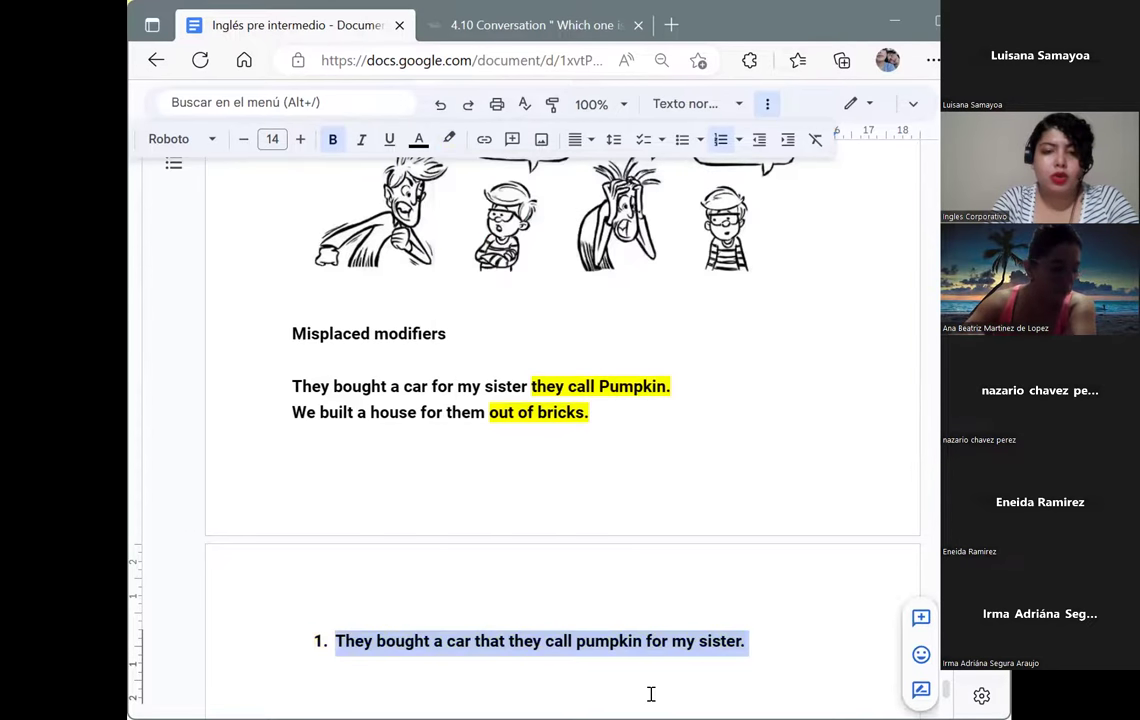
pyautogui.moveTo(474, 637); pyautogui.dragTo(642, 638)
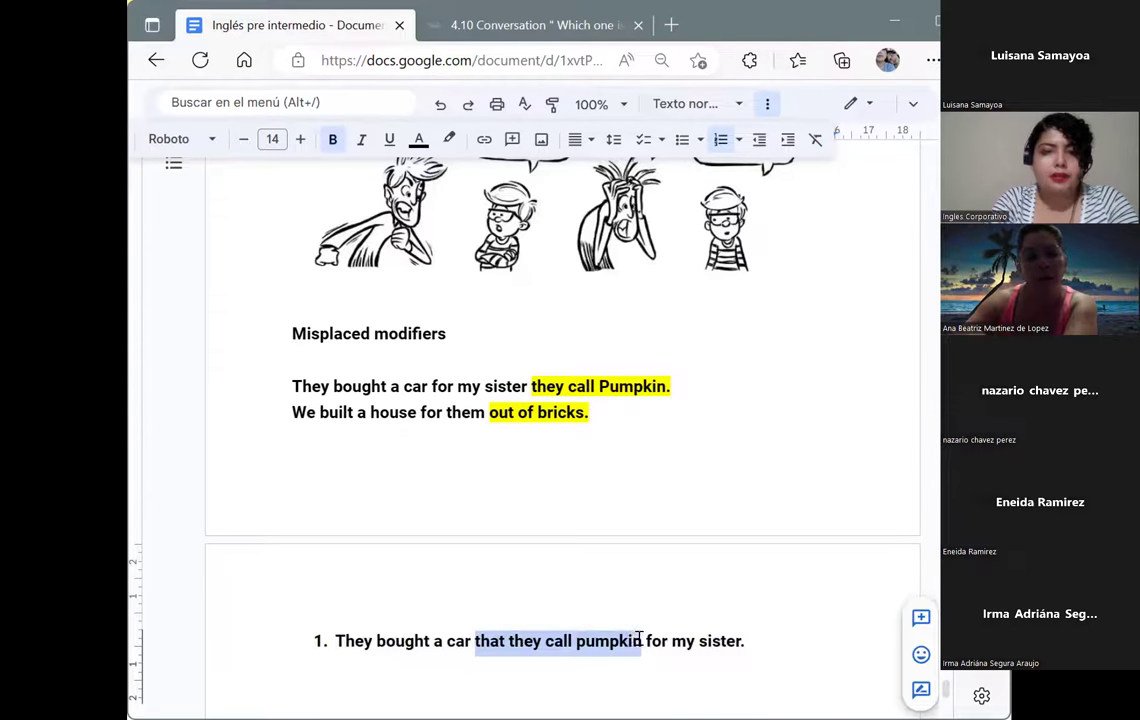
pyautogui.click(449, 139)
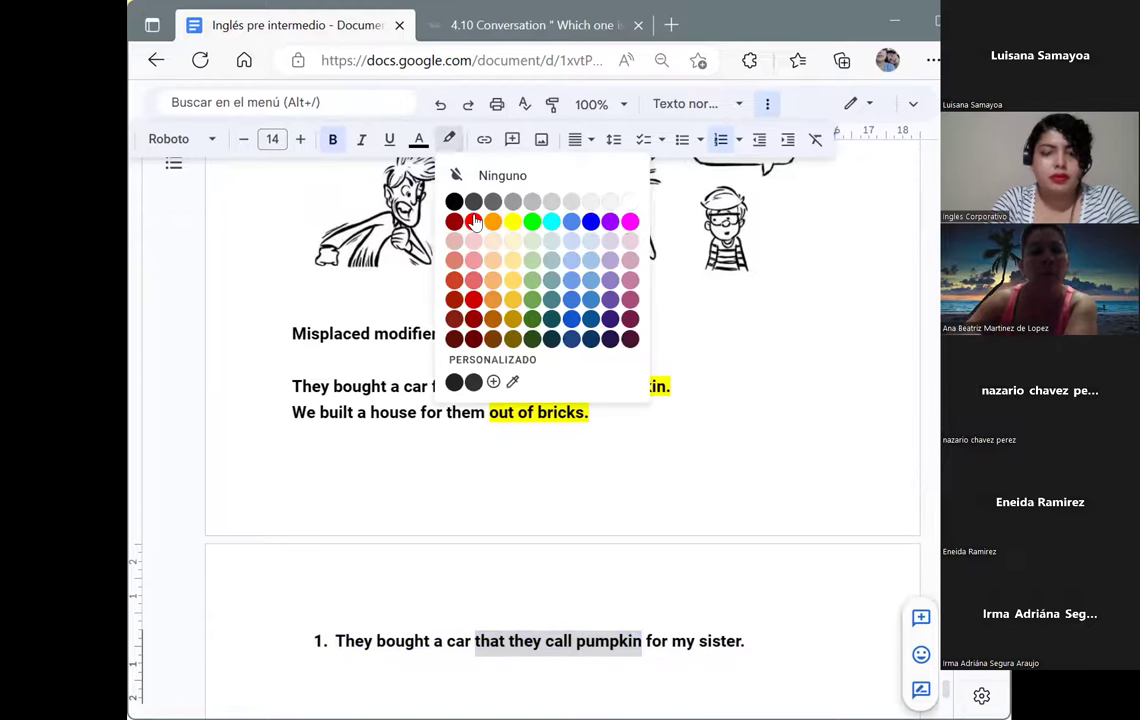
pyautogui.click(425, 199)
pyautogui.click(842, 681)
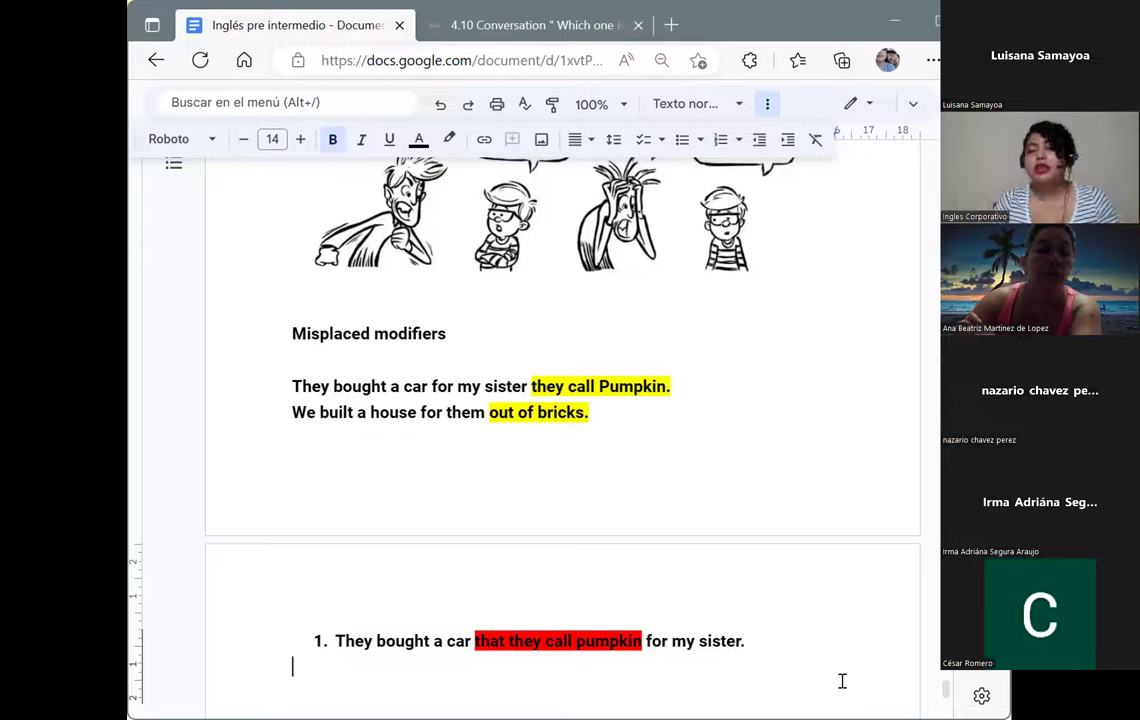
# - Add numbered item 2: 'We built a house out of bricks for them.'
pyautogui.click(793, 640)
pyautogui.press('Return')
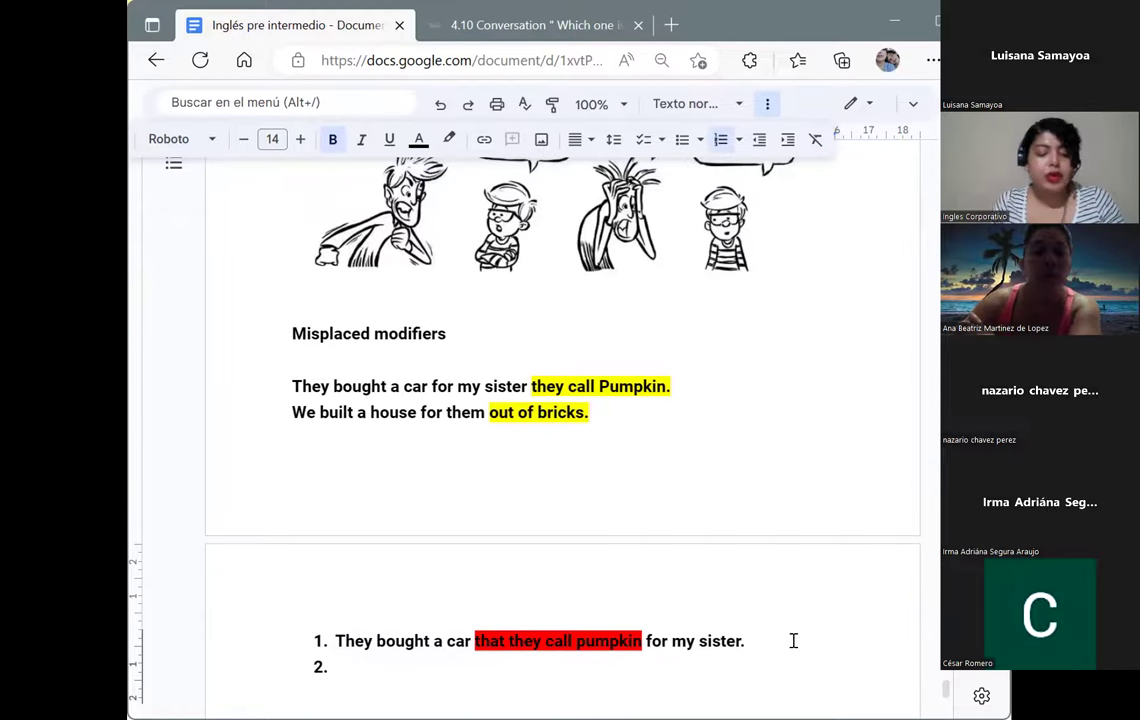
pyautogui.write('W')
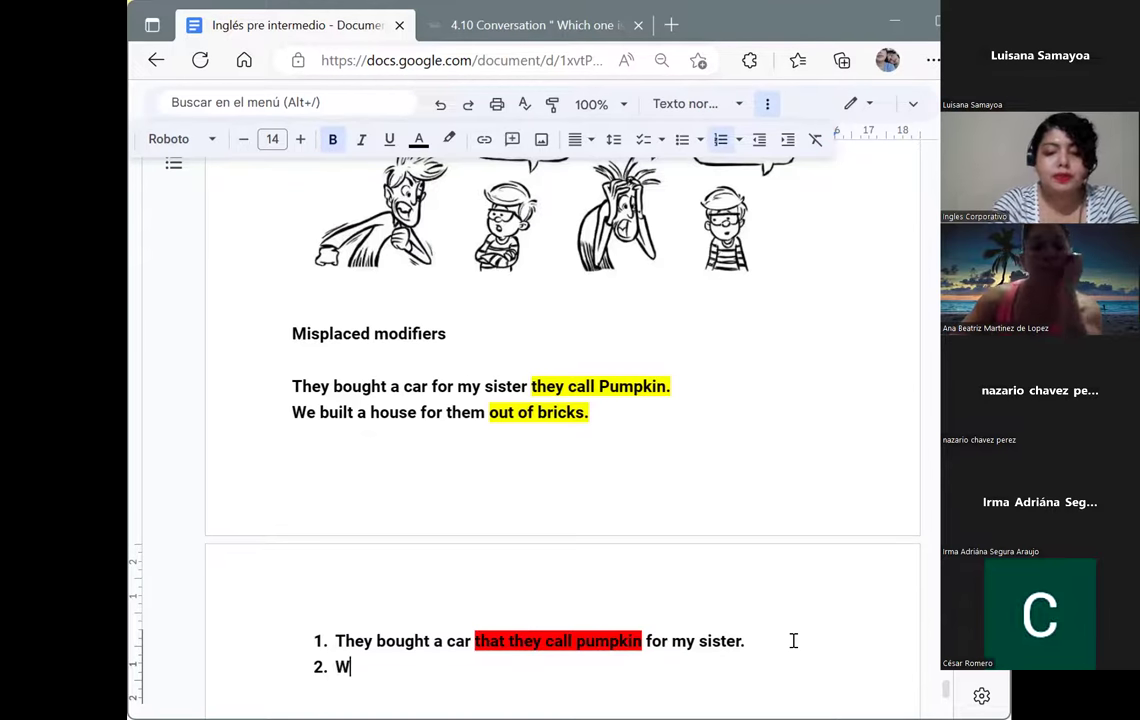
pyautogui.write('e build')
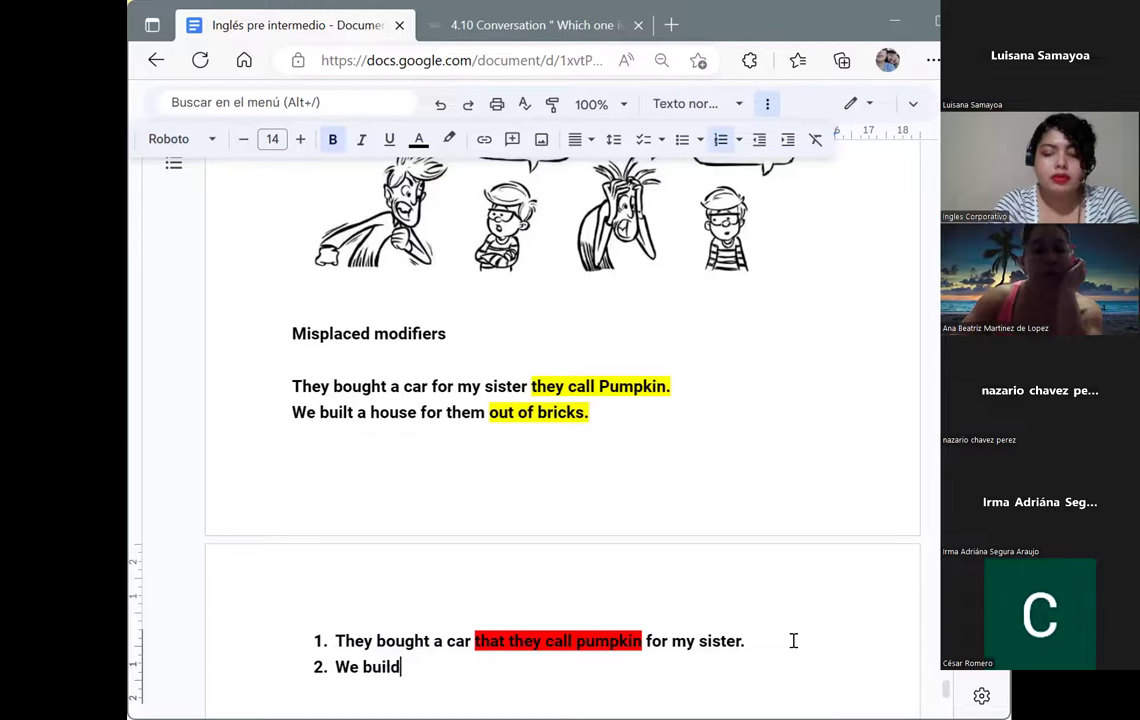
pyautogui.press('BackSpace')
pyautogui.write('t a h')
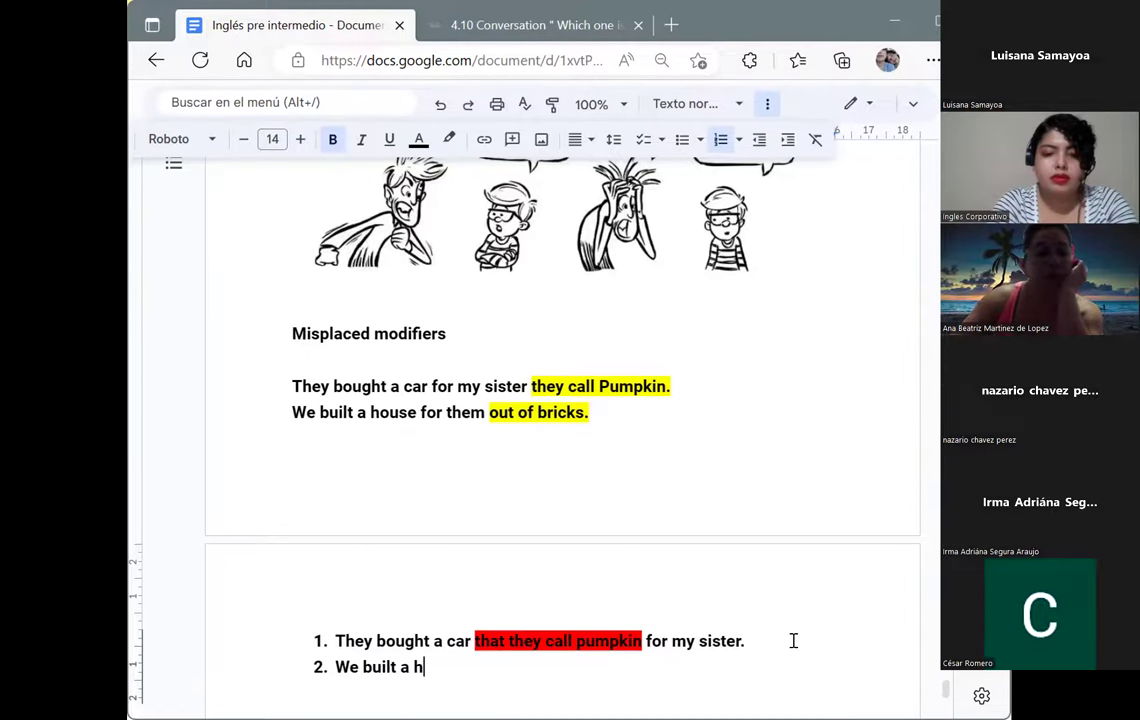
pyautogui.write('ouse')
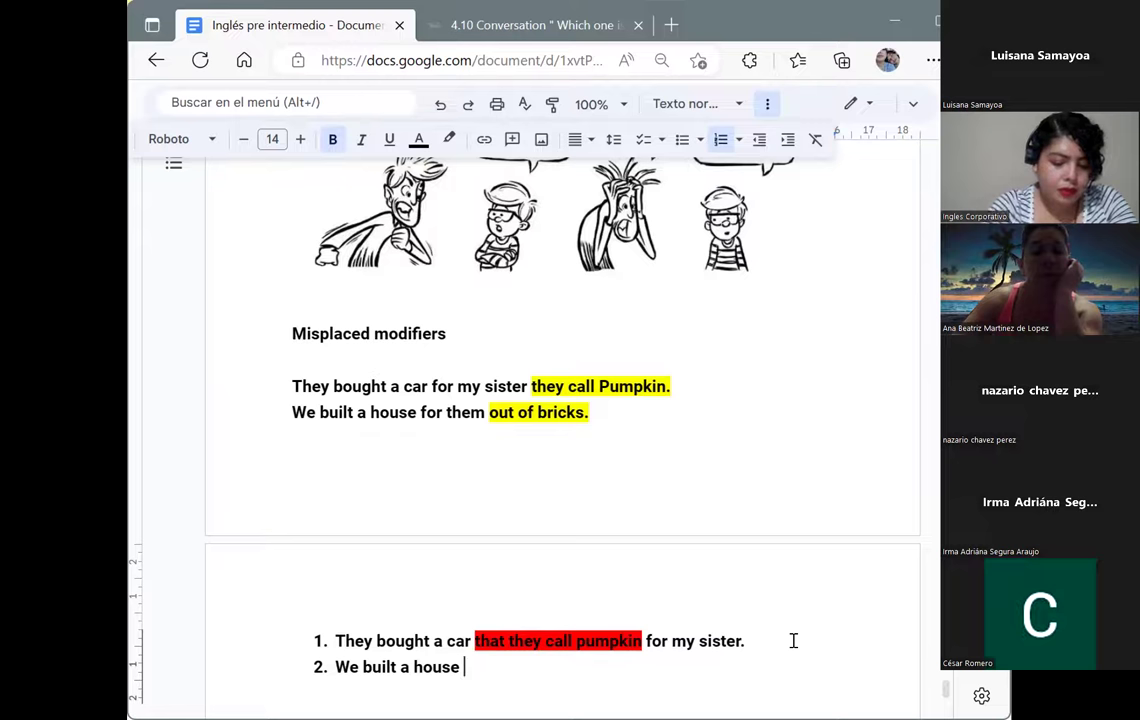
pyautogui.write('out ')
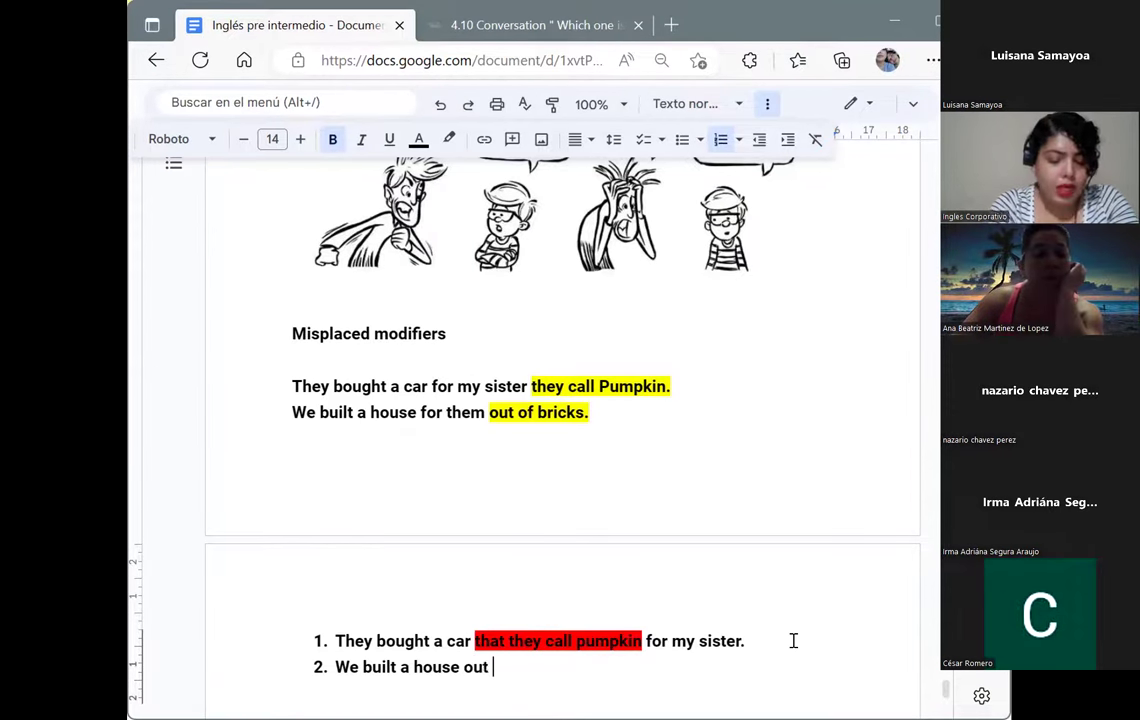
pyautogui.write('o')
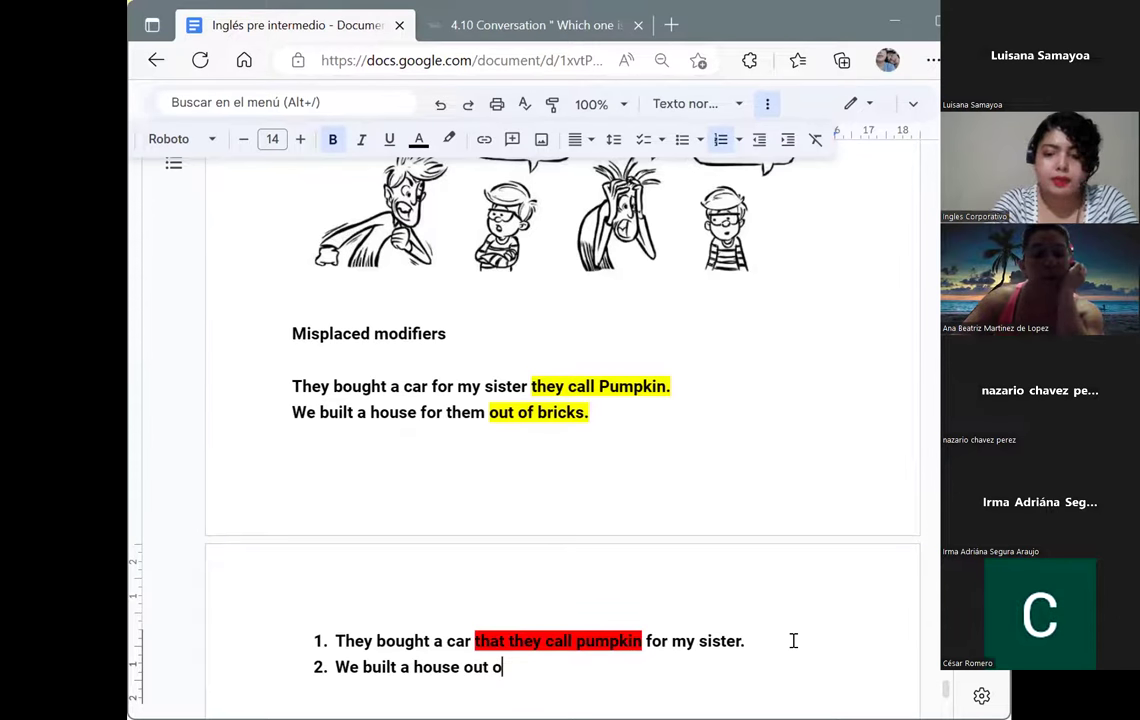
pyautogui.write('f bricks ')
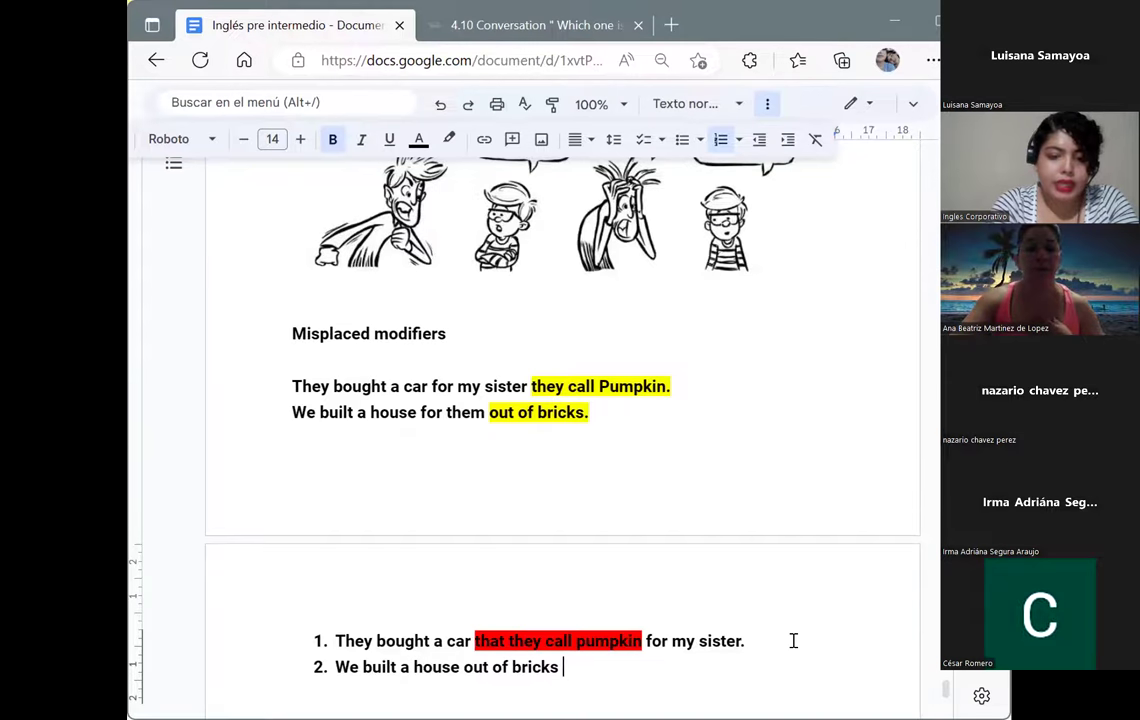
pyautogui.write('for them.')
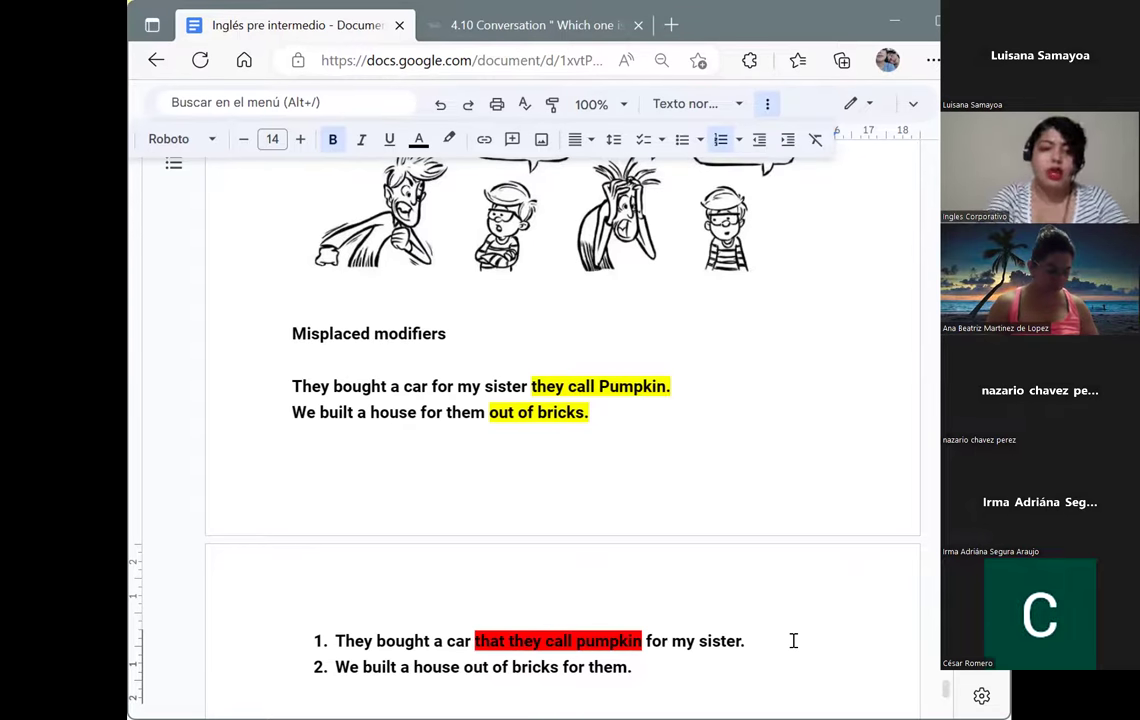
# - Highlight 'out of bricks' in item 2 in red to match item 1
pyautogui.doubleClick(470, 667)
pyautogui.moveTo(557, 662); pyautogui.dragTo(557, 662)
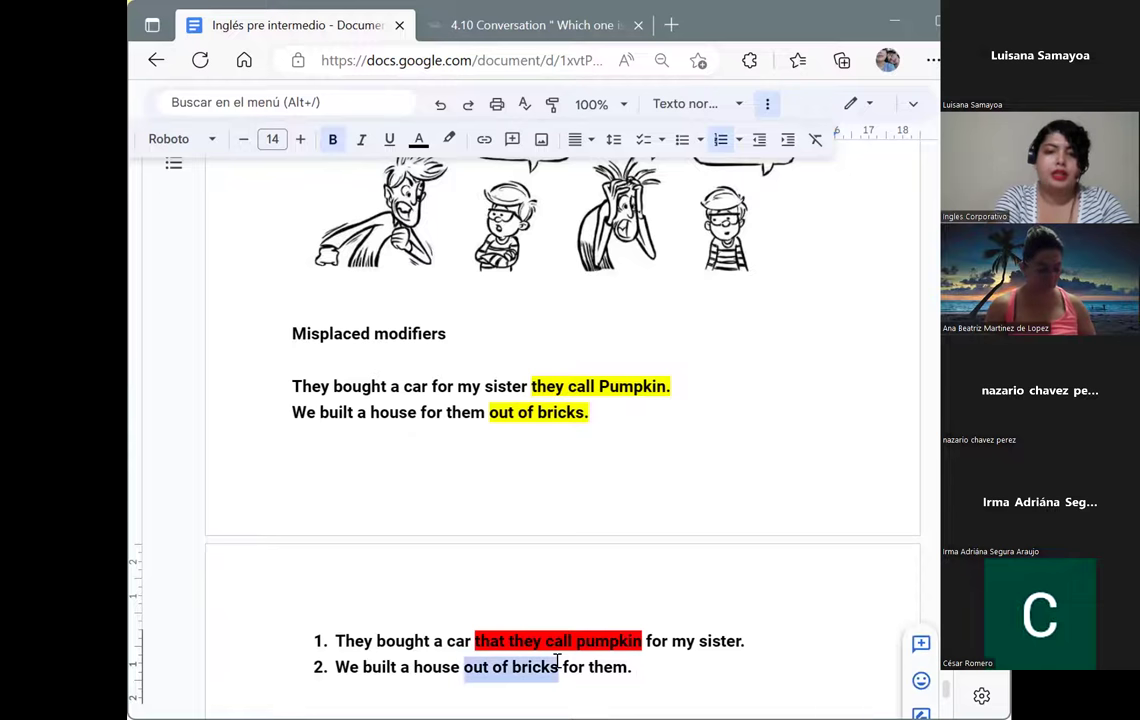
pyautogui.click(447, 139)
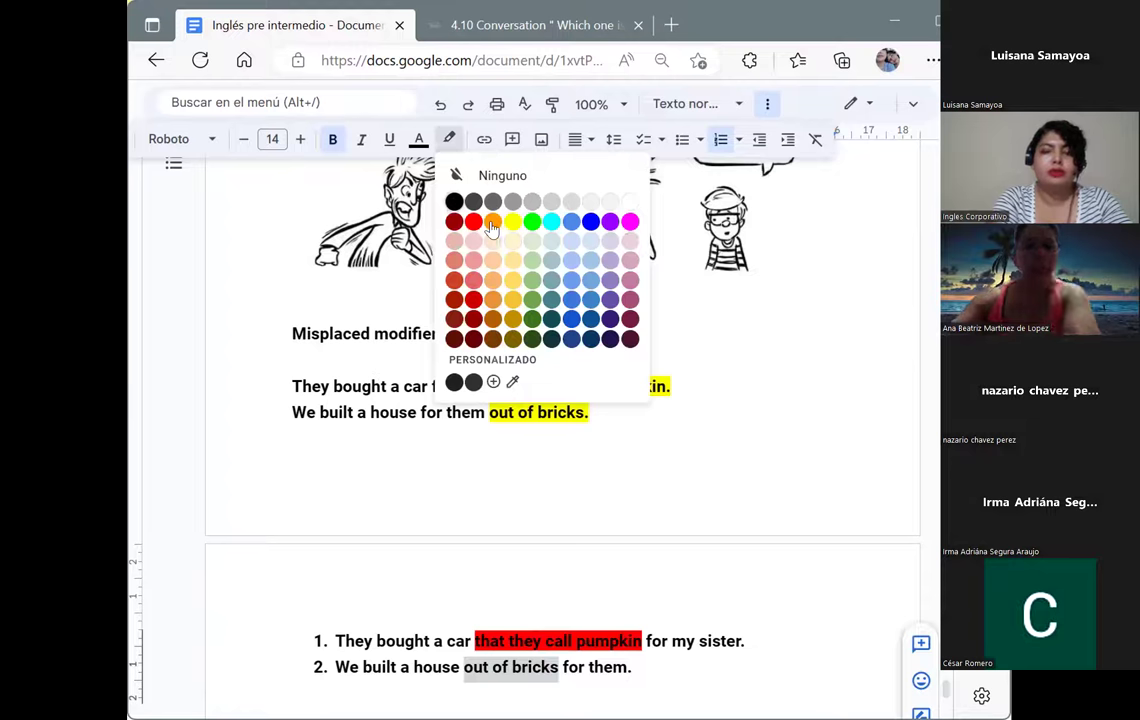
pyautogui.click(473, 221)
pyautogui.click(654, 677)
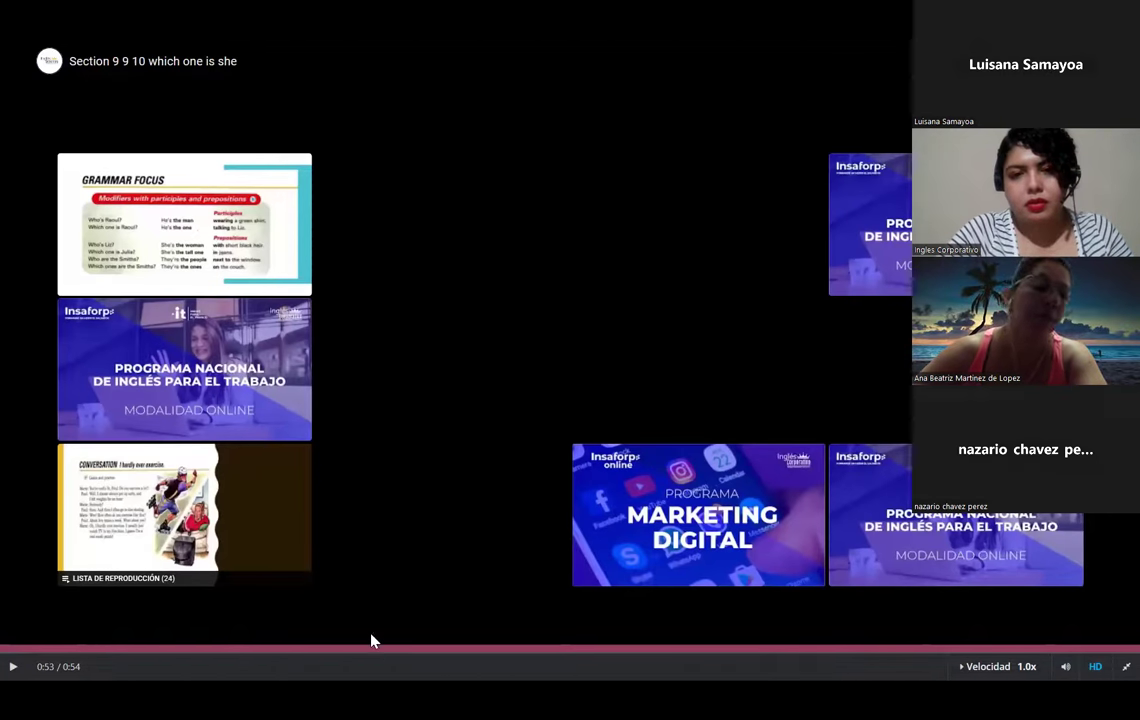
# - Replay the 'Section 9 9 10 which one is she' conversation video from 0:21
pyautogui.click(375, 648)
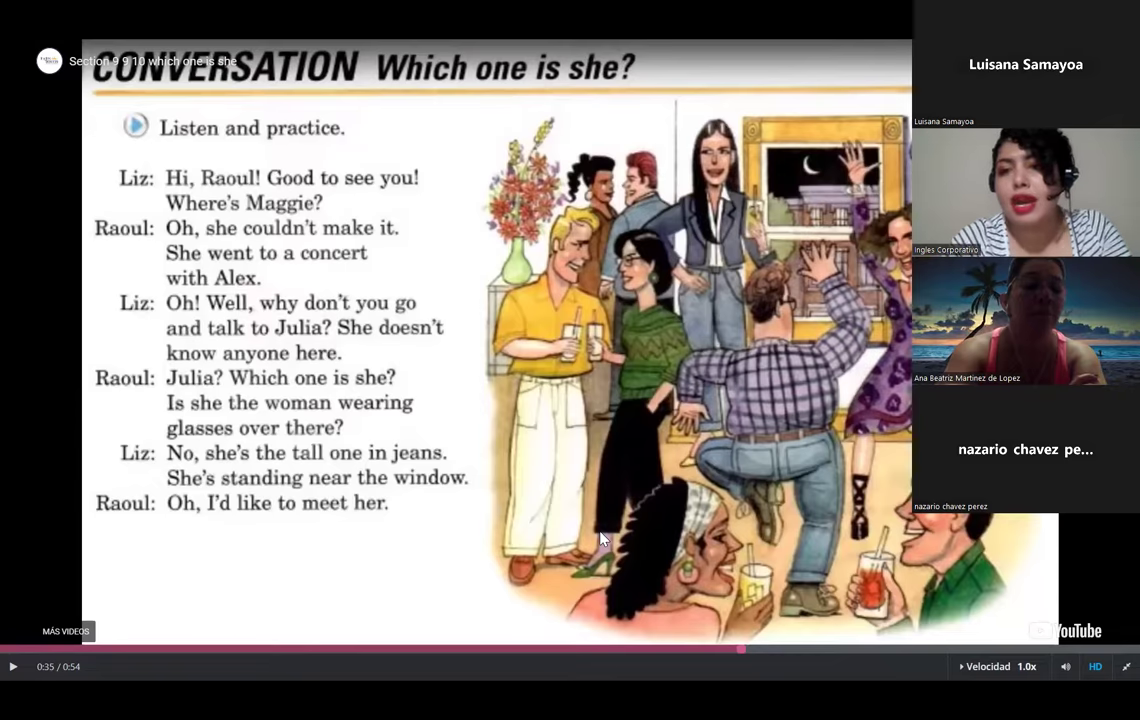
# - Exit full screen on the conversation video and scroll back up to the lesson navigation bar
pyautogui.press('Escape')
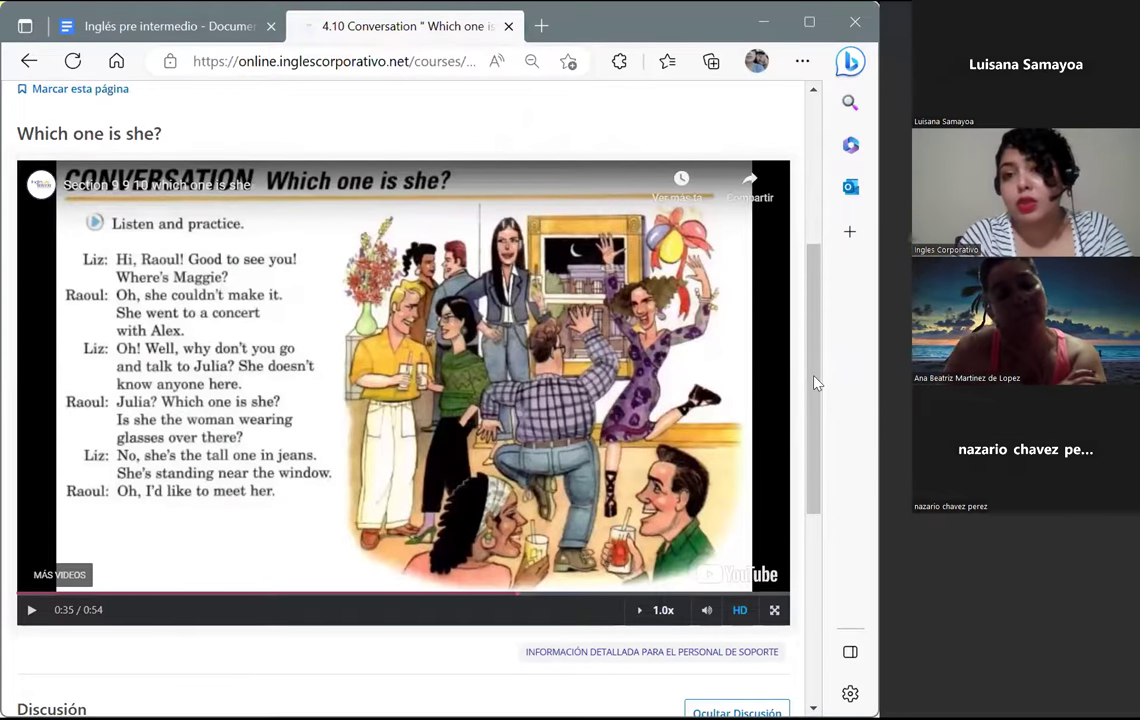
pyautogui.scroll(1, 815, 382)
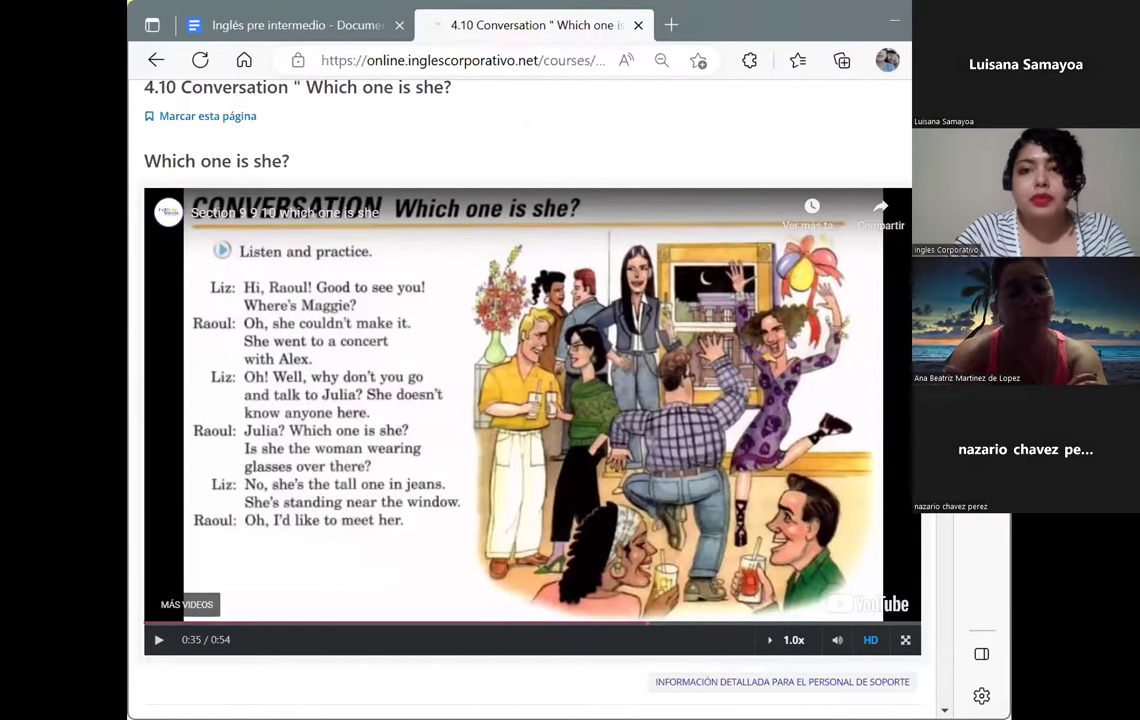
pyautogui.scroll(2, 873, 252)
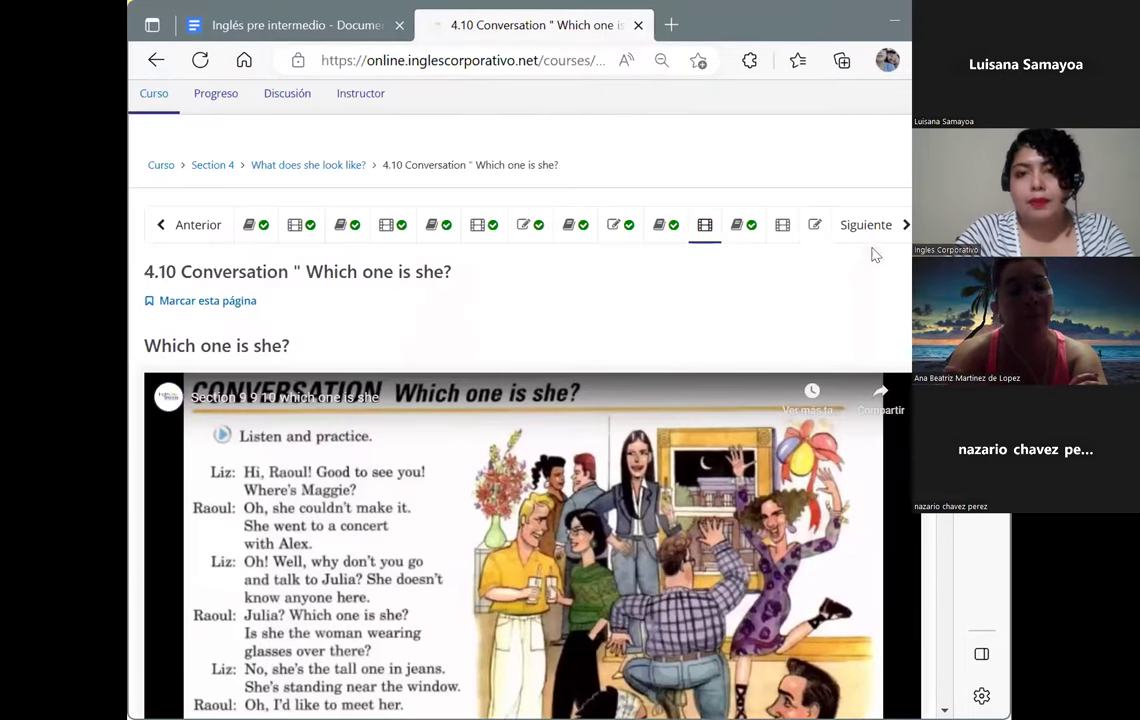
# - Open the 4.13 Knowledge check and look over its unanswered sentence-combining questions
pyautogui.click(815, 228)
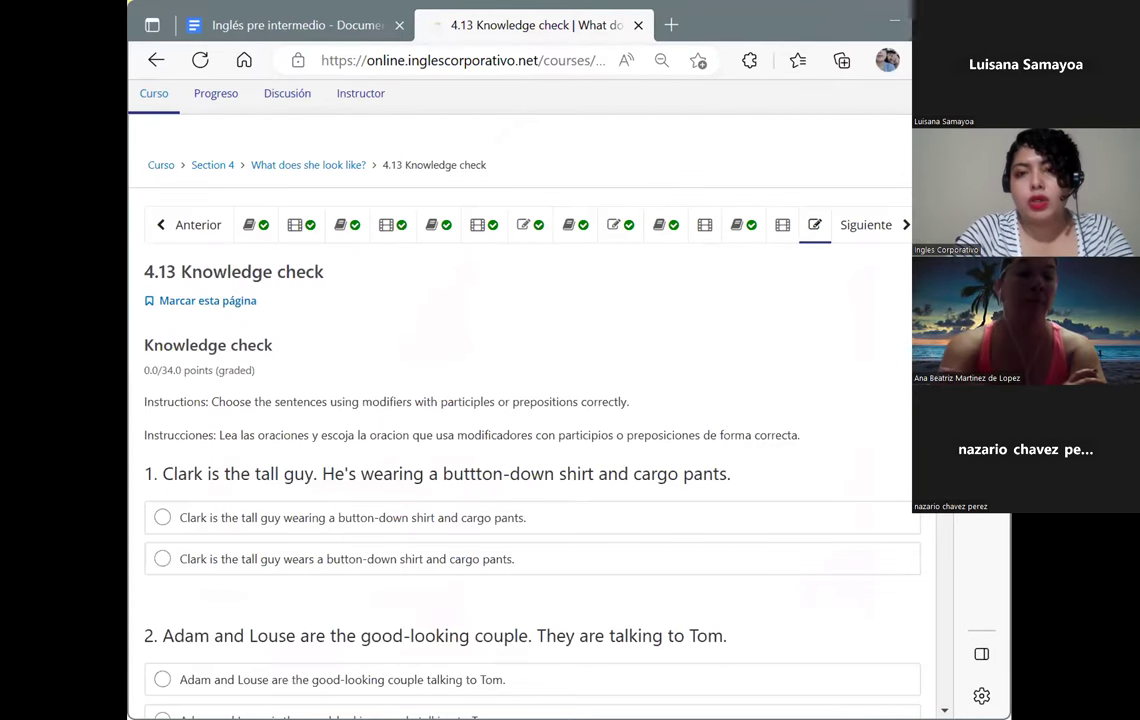
pyautogui.scroll(-1, 520, 450)
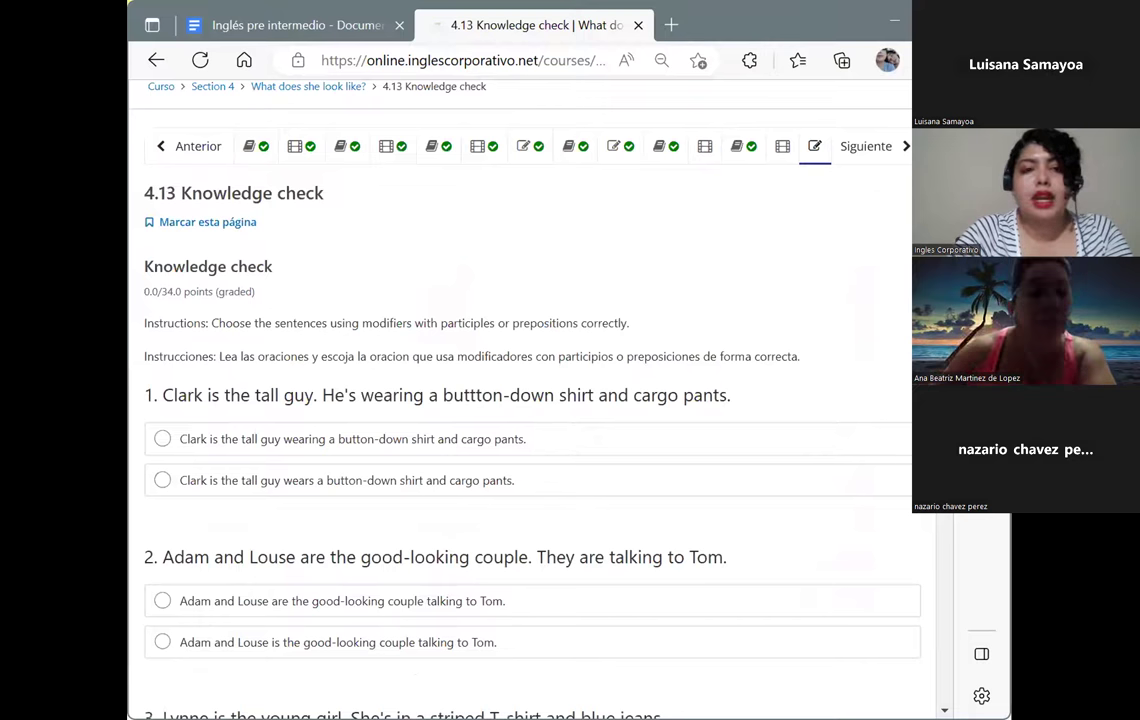
pyautogui.scroll(-1, 520, 450)
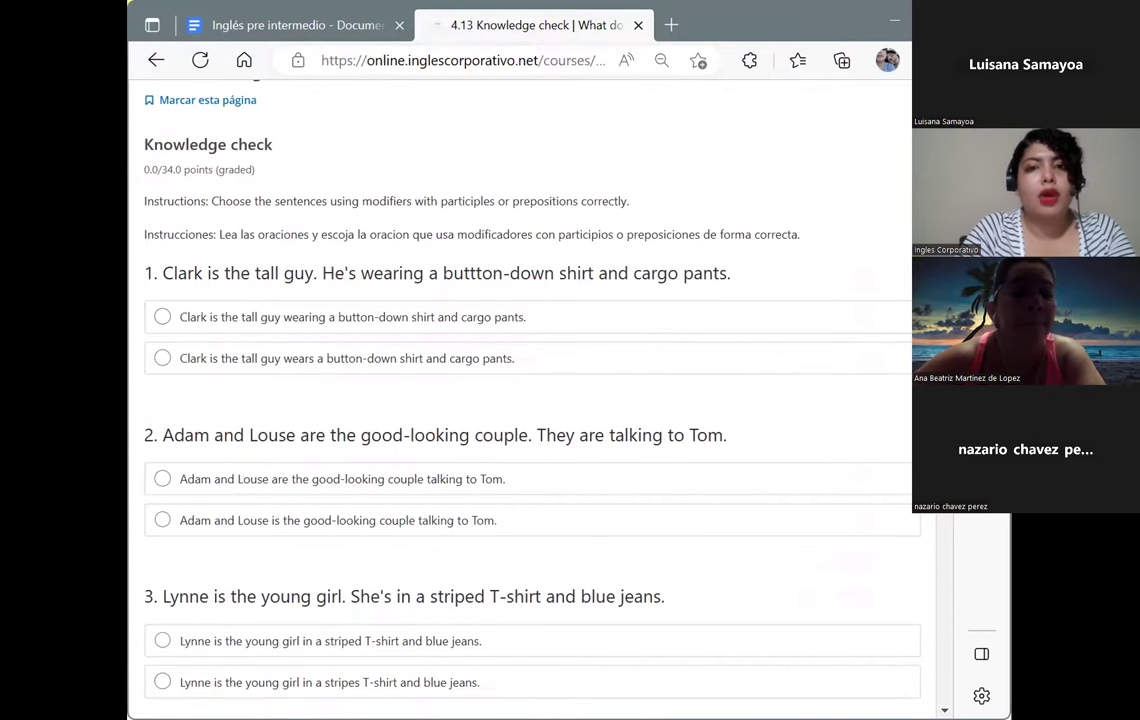
pyautogui.scroll(-1, 520, 400)
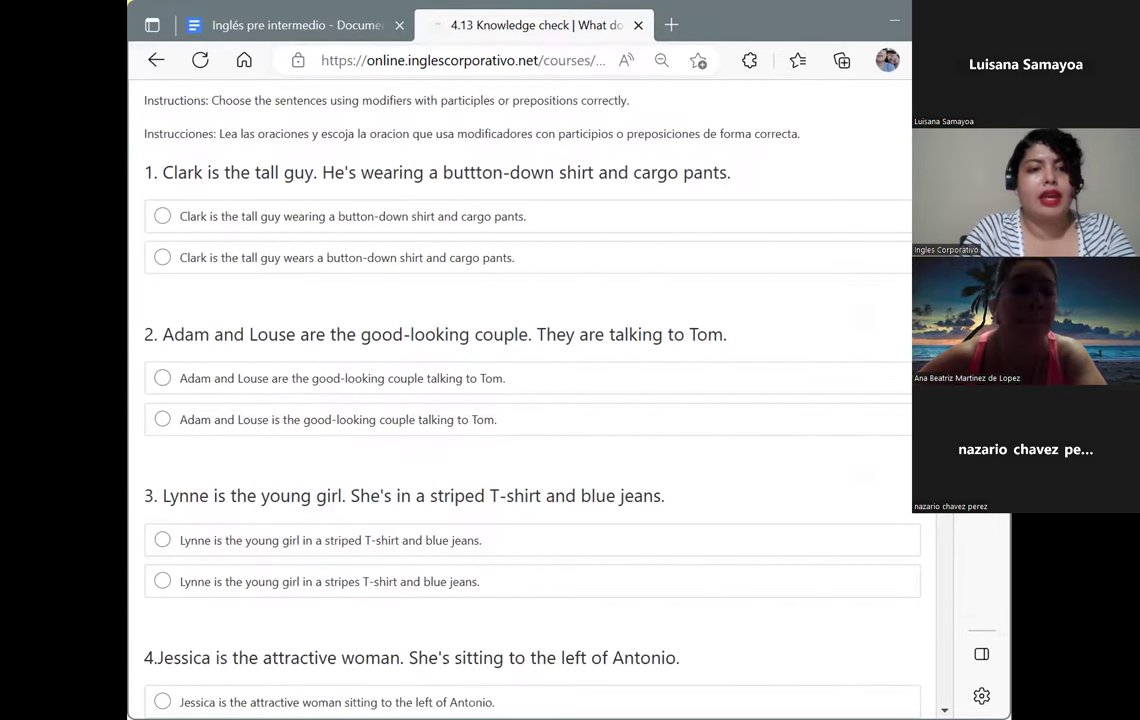
pyautogui.scroll(-2, 963, 533)
pyautogui.scroll(-1, 963, 533)
pyautogui.scroll(2, 832, 325)
pyautogui.scroll(1, 832, 325)
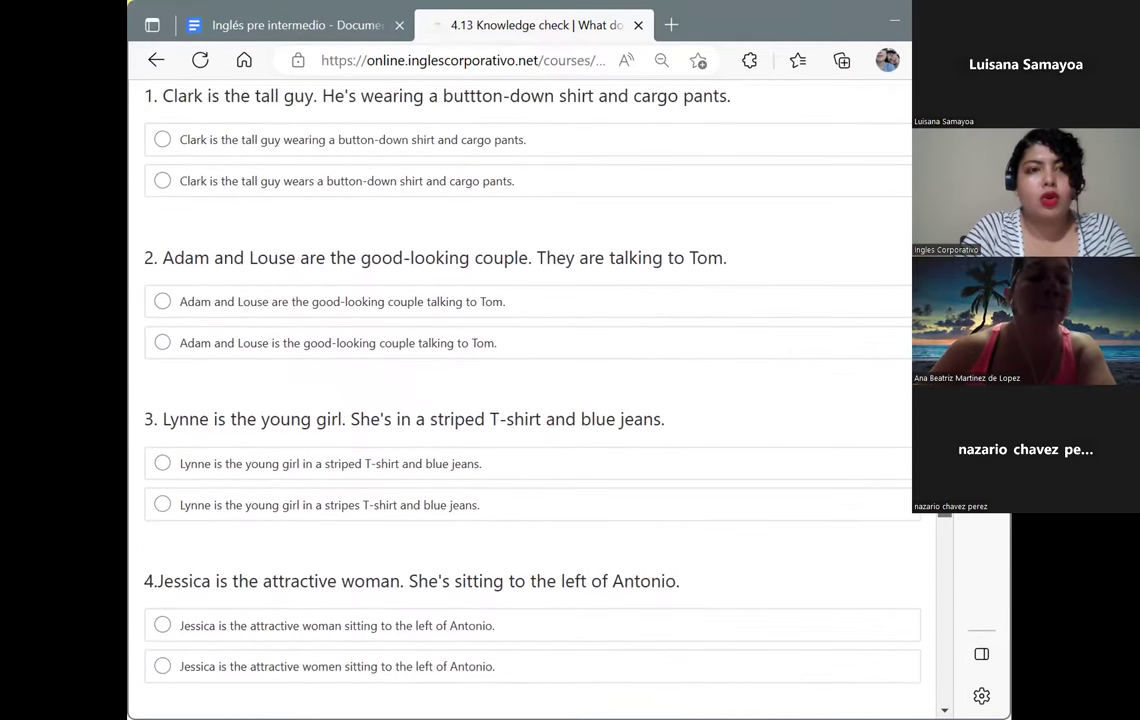
pyautogui.scroll(-1, 520, 400)
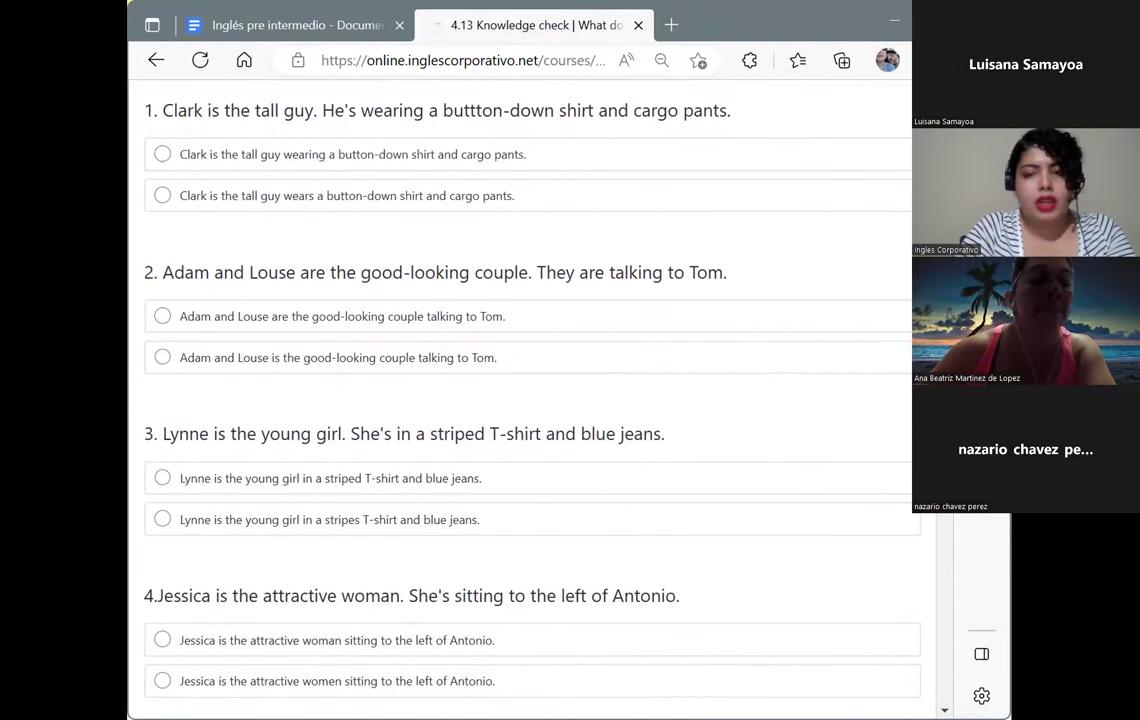
pyautogui.scroll(-1, 520, 400)
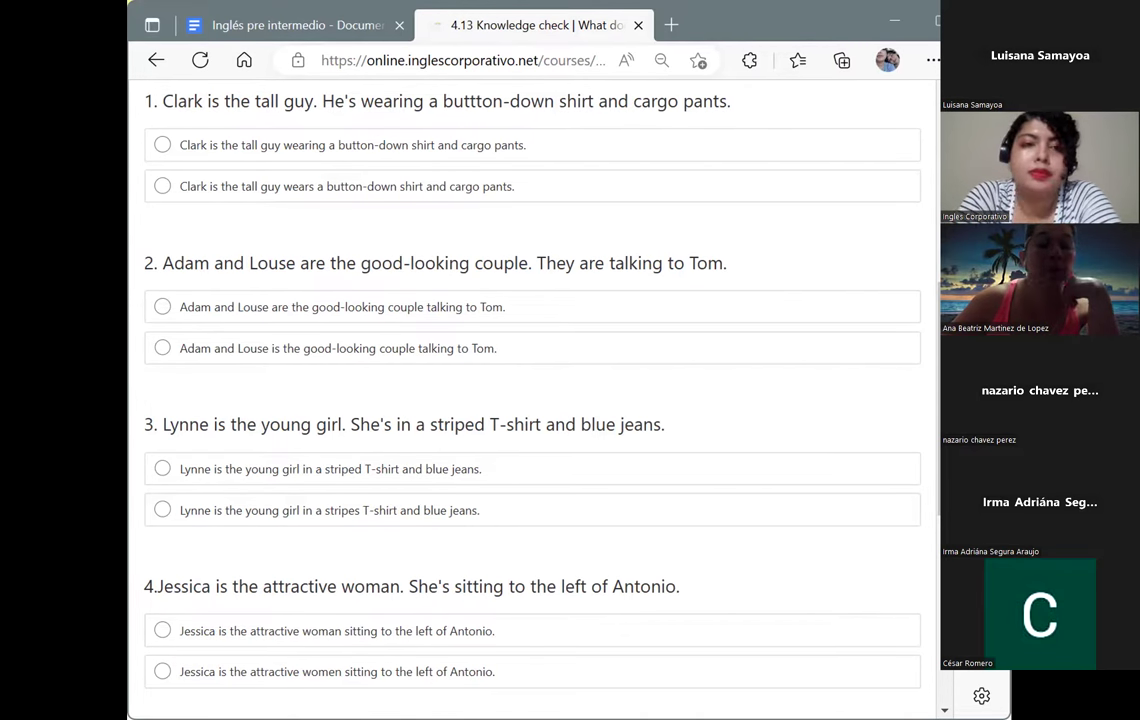
# - Choose the wearing, couple-talking-to-Tom, striped T-shirt, attractive woman and listening sentences for questions 1–5
pyautogui.click(739, 152)
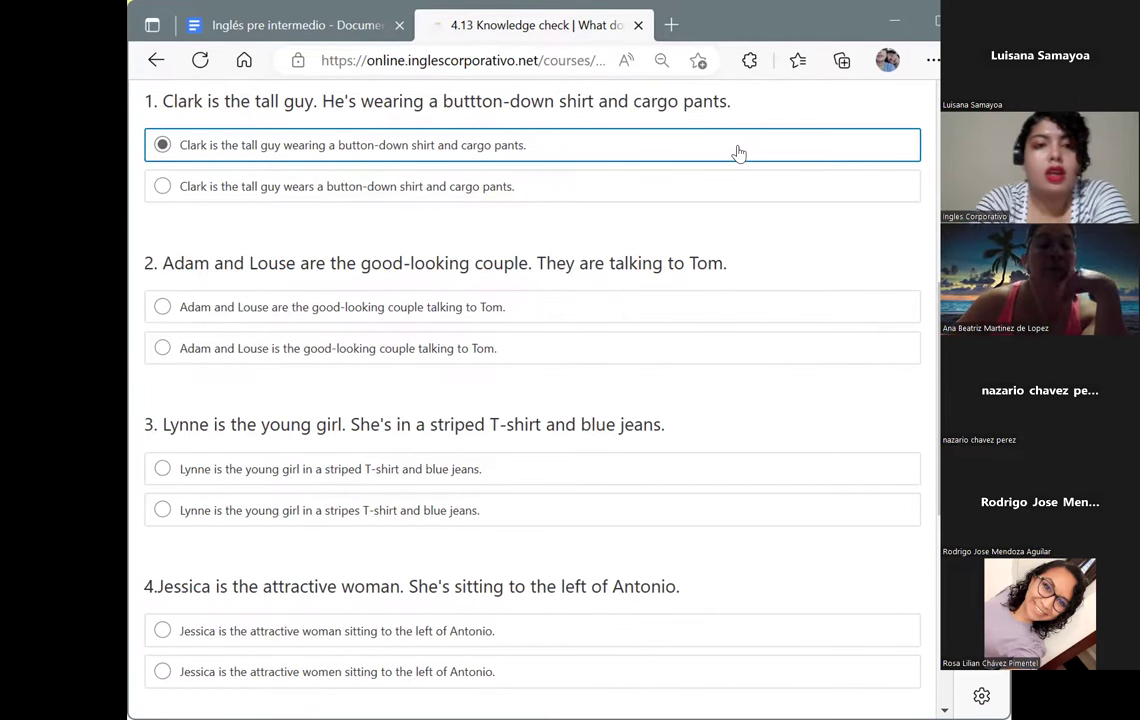
pyautogui.click(481, 310)
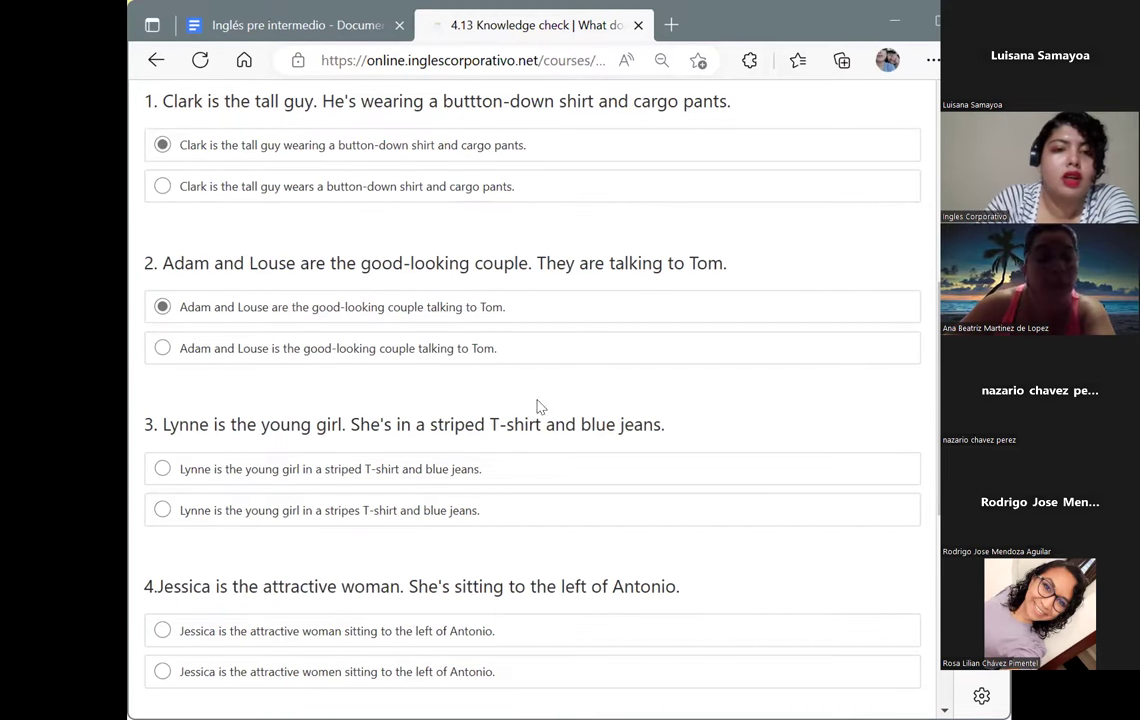
pyautogui.click(491, 468)
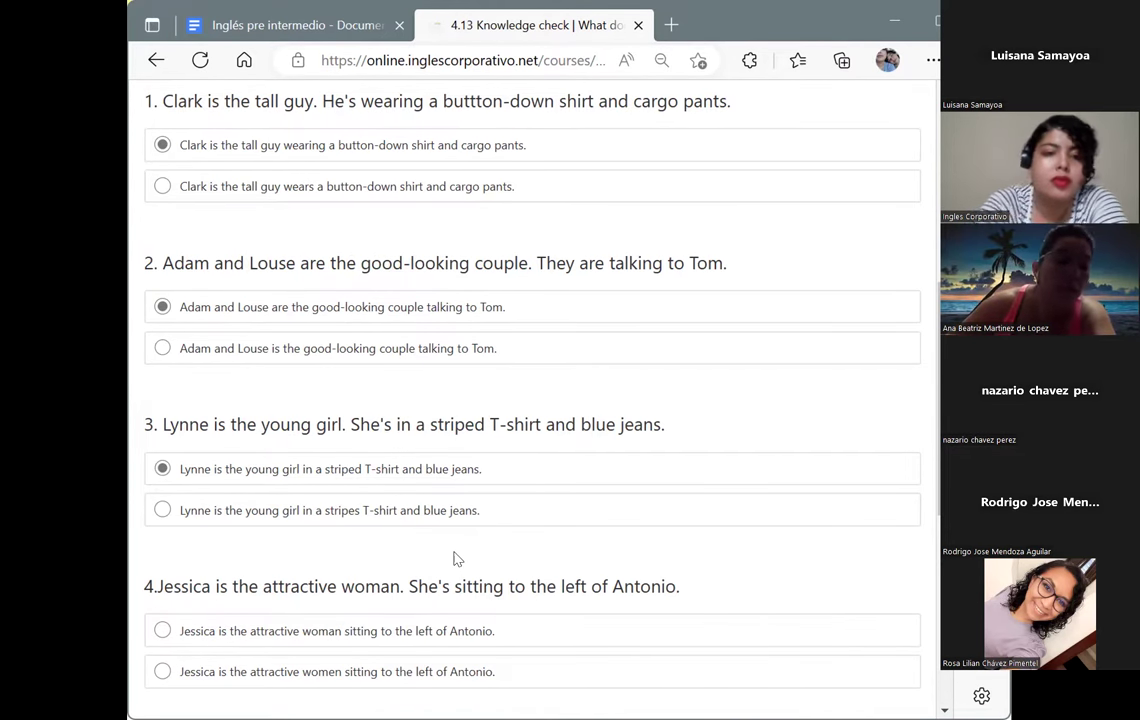
pyautogui.click(420, 620)
pyautogui.click(643, 550)
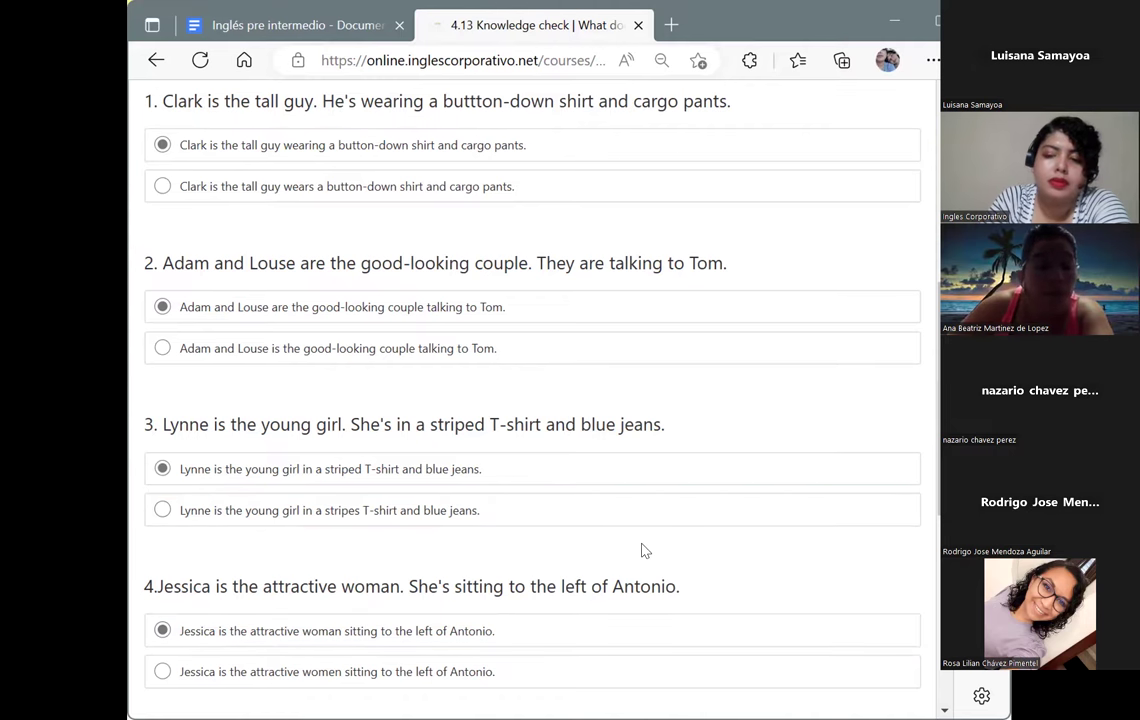
pyautogui.scroll(-2, 643, 550)
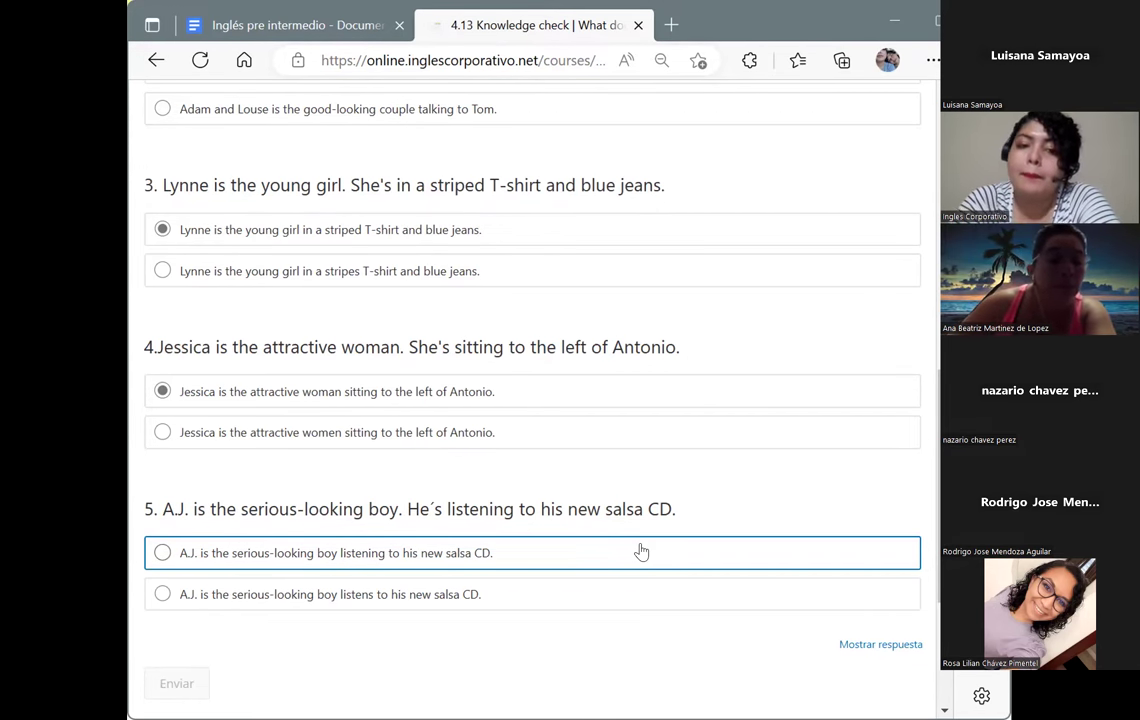
pyautogui.click(641, 552)
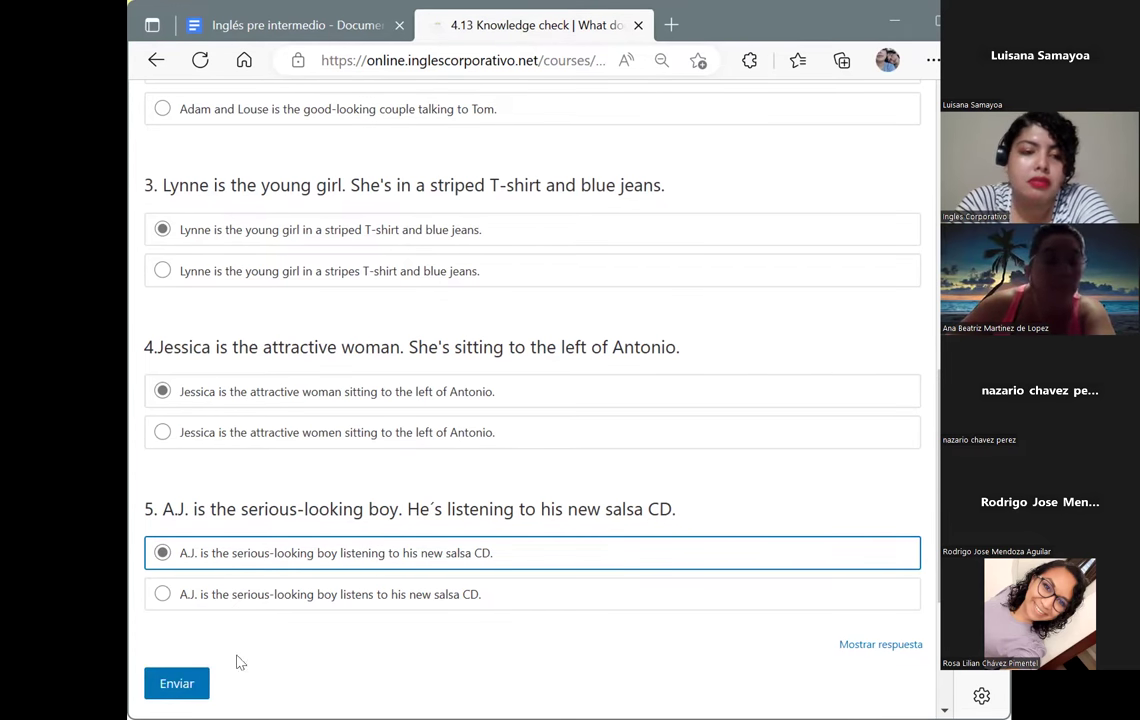
# - Submit the quiz with Enviar and review the 34/34 result, every answer marked correct
pyautogui.click(182, 682)
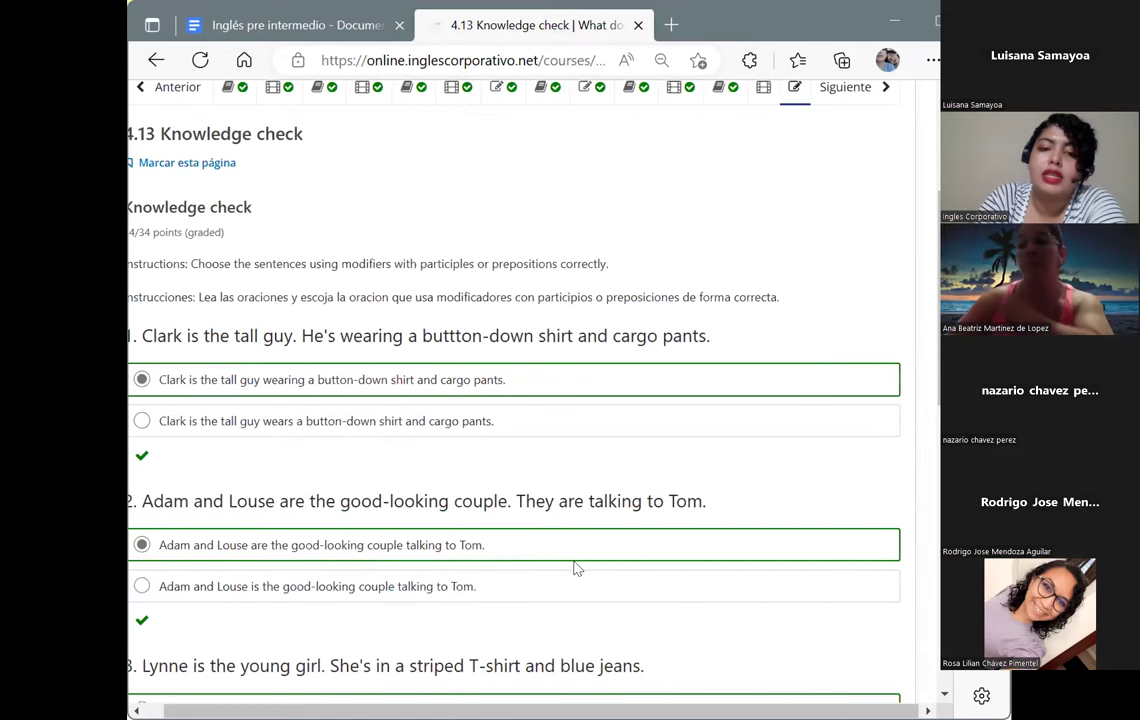
pyautogui.hscroll(-1, 580, 500)
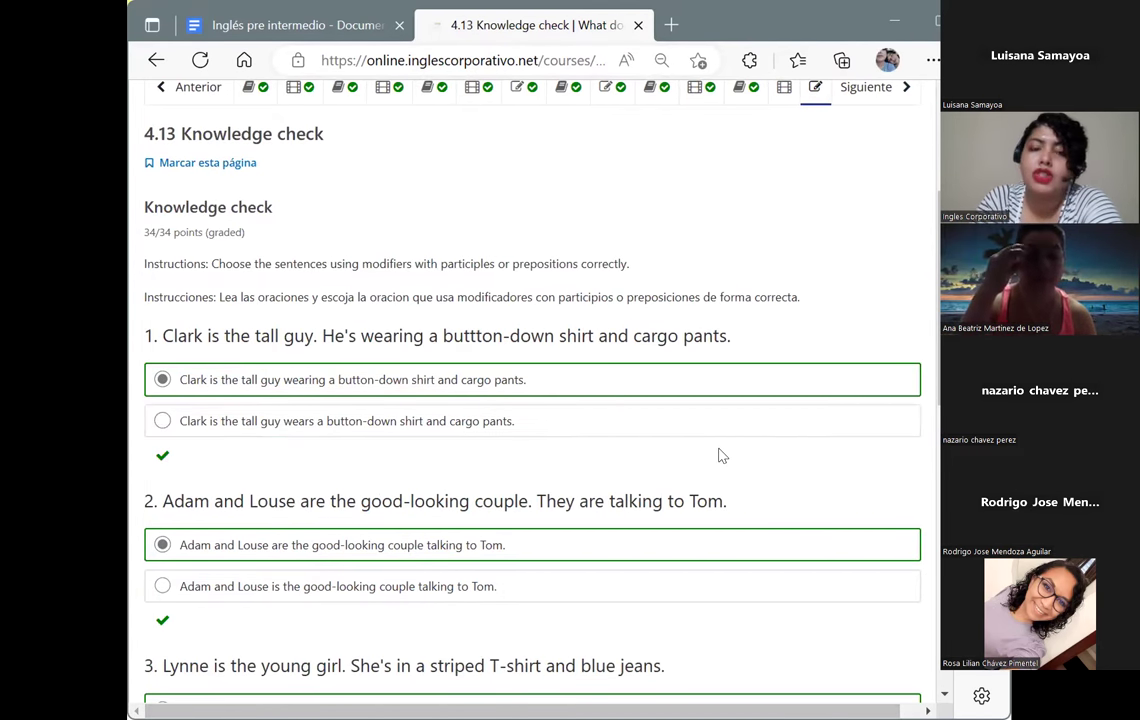
pyautogui.scroll(-3, 718, 456)
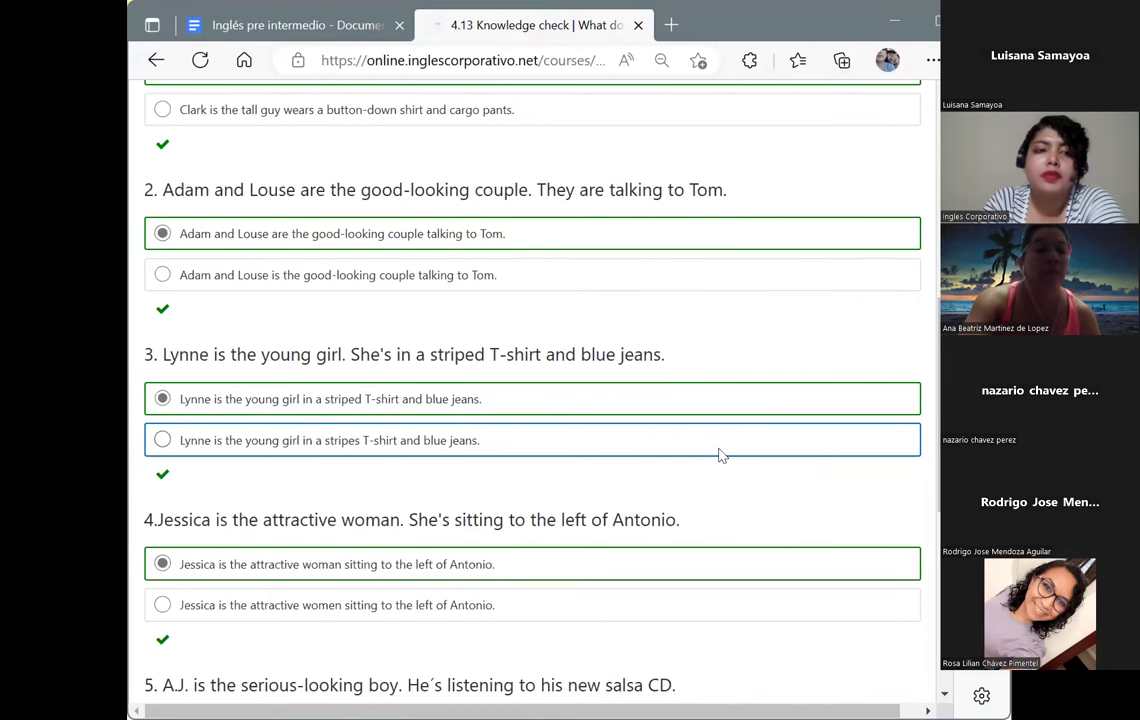
pyautogui.scroll(-2, 719, 456)
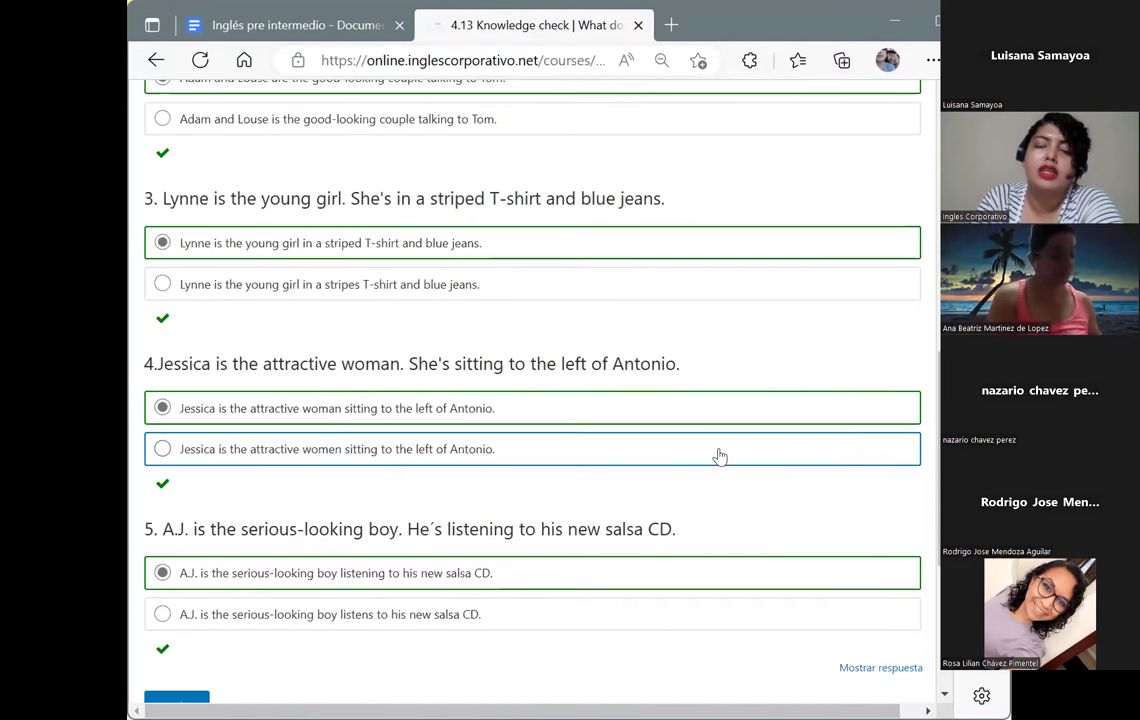